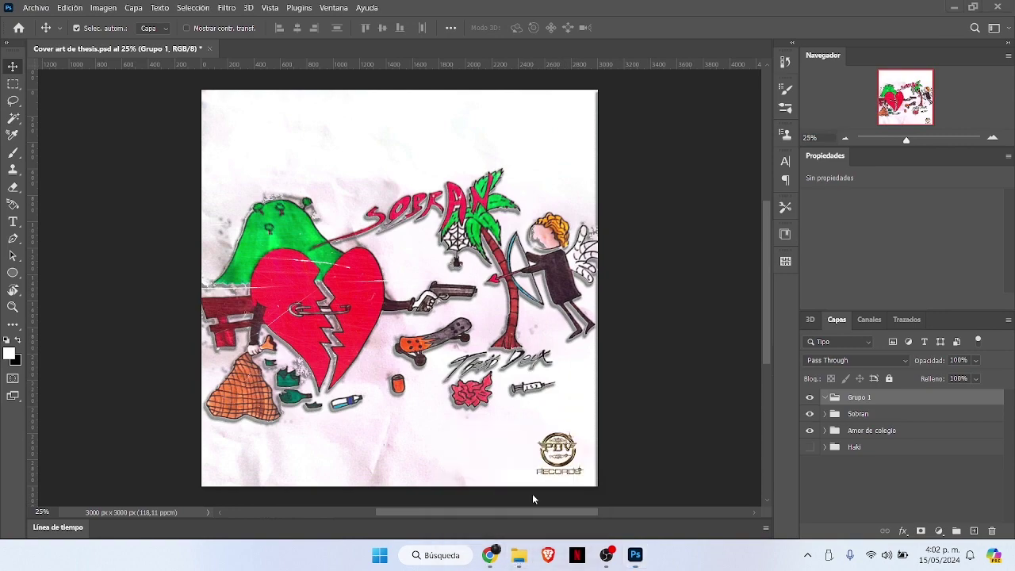
# Step: In the Descargas folder of File Explorer, copy "good nigth" from the name of the "good nigth mqt" audio file
pyautogui.scroll(-5, 1010, 175)
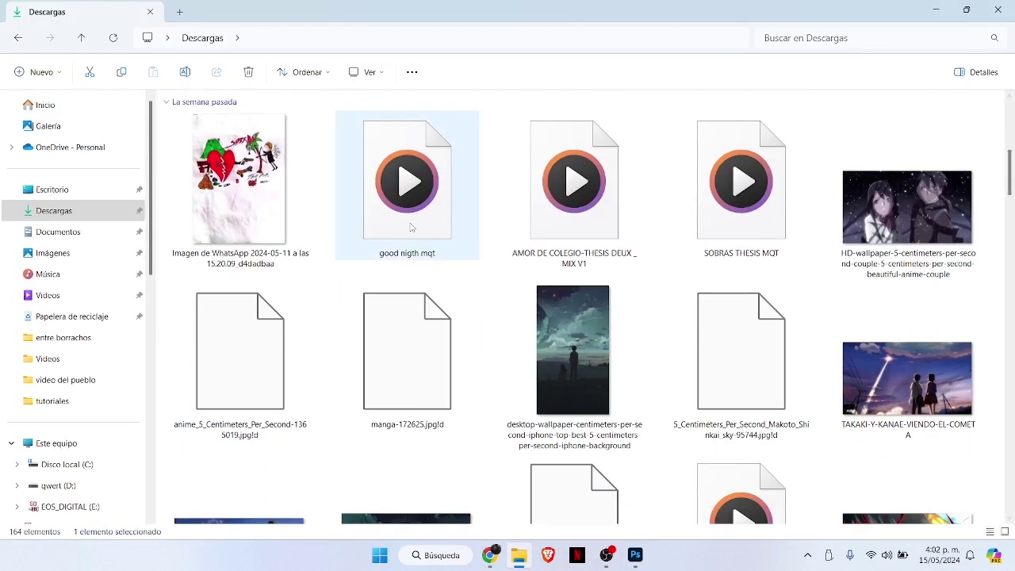
pyautogui.click(414, 228)
pyautogui.rightClick(409, 225)
pyautogui.click(482, 238)
pyautogui.moveTo(422, 252); pyautogui.dragTo(340, 254)
pyautogui.hotkey('ctrl', 'c')
pyautogui.click(939, 9)
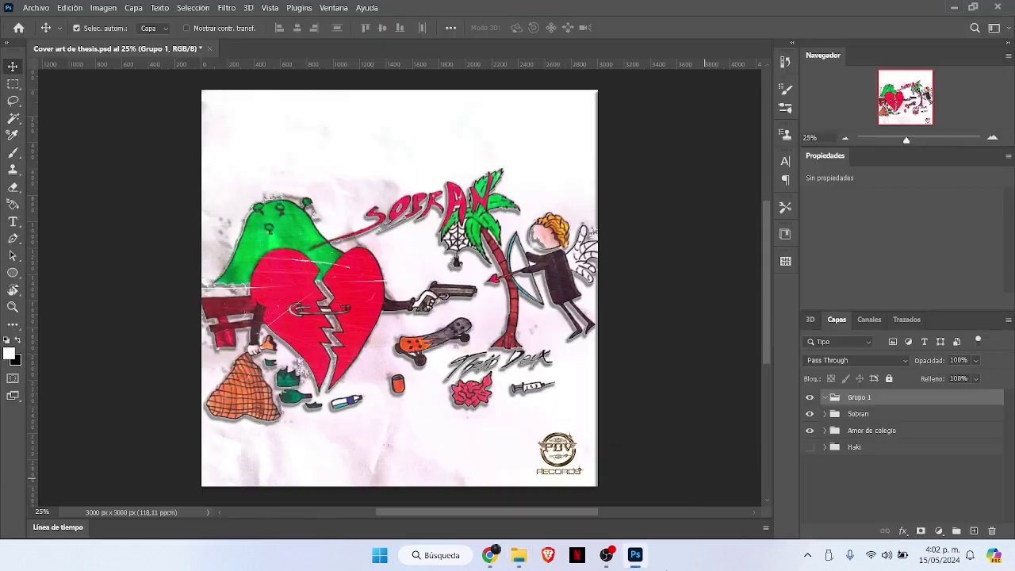
# Step: Rename the Grupo 1 layer group in Photoshop as "good nigth" and hide the Sobran and Amor de colegio groups
pyautogui.doubleClick(866, 397)
pyautogui.hotkey('ctrl', 'v')
pyautogui.press('Return')
pyautogui.click(810, 413)
pyautogui.click(809, 430)
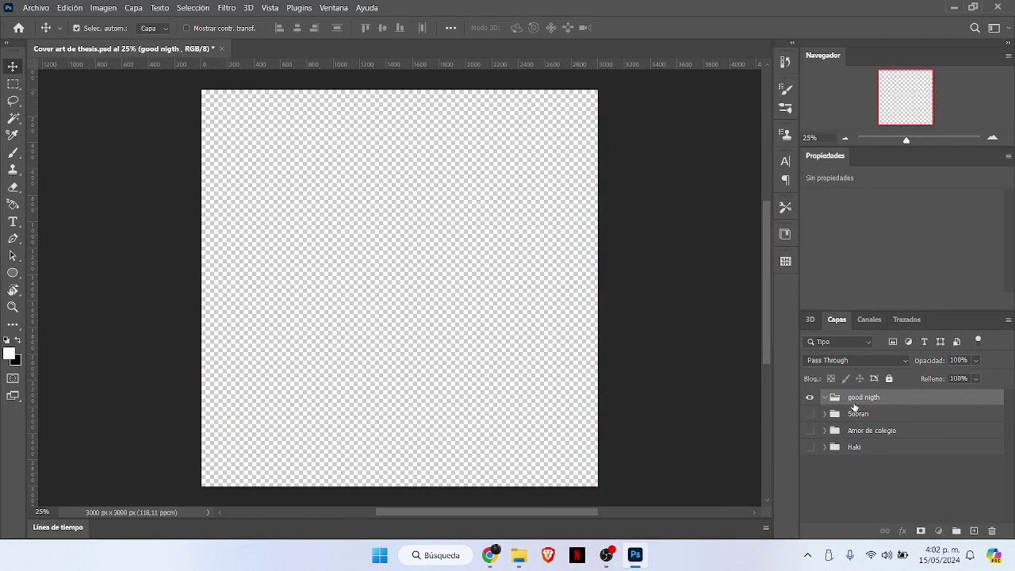
# Step: Place the raw photo IMG_0019 (CR2) as an embedded element from Descargas, Nueva carpeta (2), Nueva carpeta
pyautogui.click(36, 7)
pyautogui.click(95, 245)
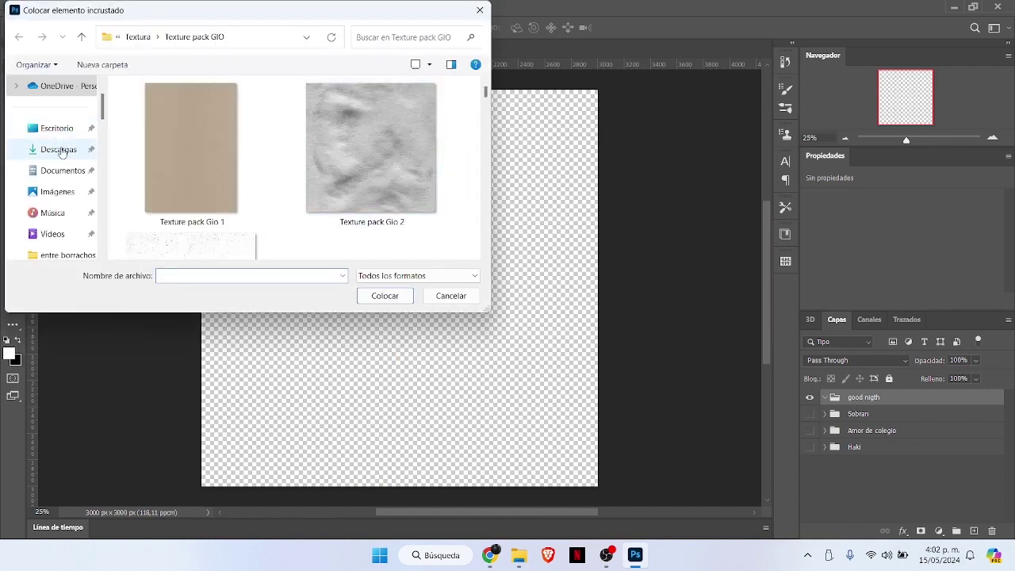
pyautogui.click(59, 148)
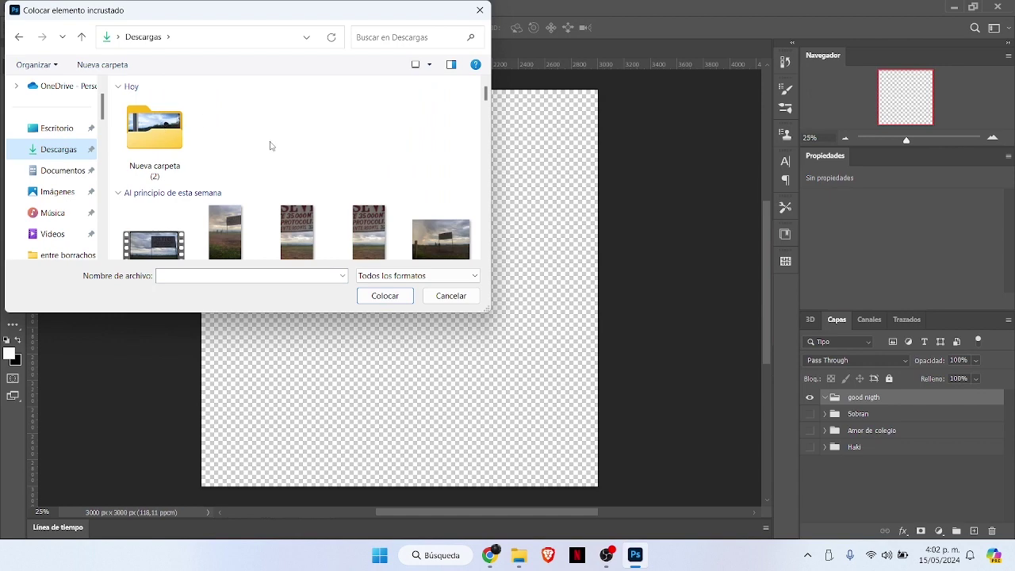
pyautogui.doubleClick(154, 129)
pyautogui.doubleClick(250, 125)
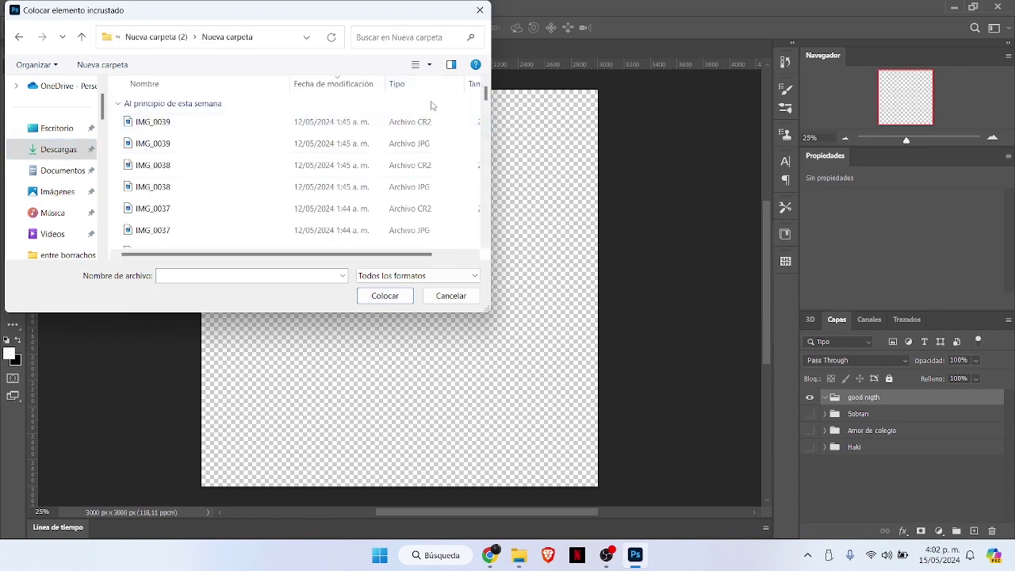
pyautogui.moveTo(490, 96); pyautogui.dragTo(490, 170)
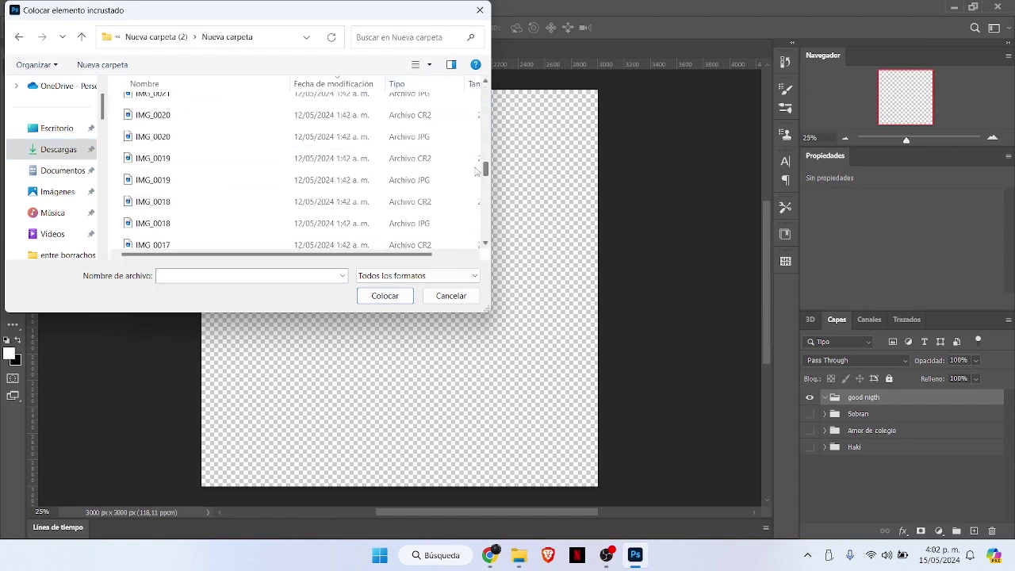
pyautogui.click(306, 135)
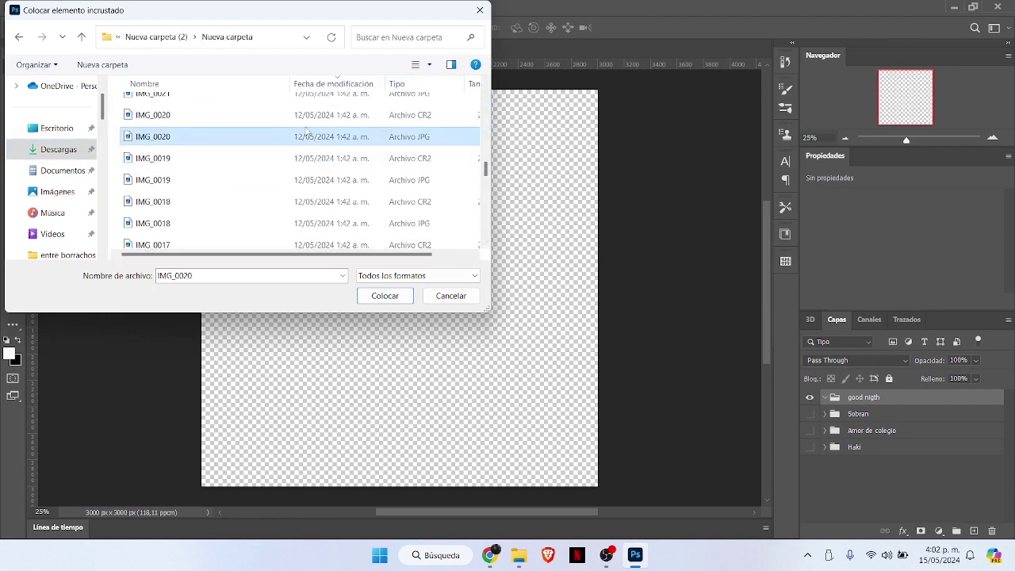
pyautogui.click(339, 158)
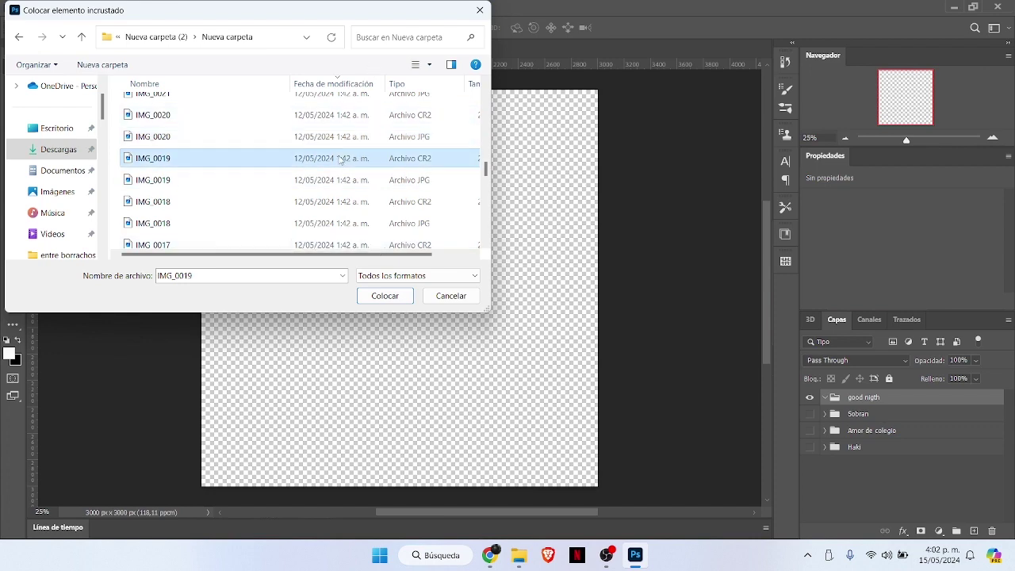
pyautogui.click(385, 296)
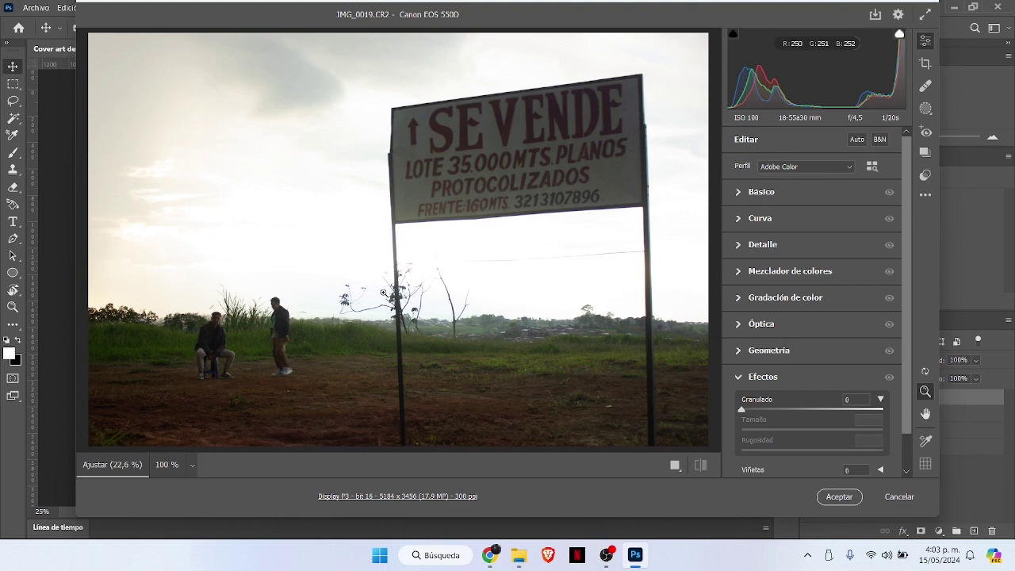
# Step: Develop the photo with Contraste +7, Iluminaciones -81, Sombras +18, Blancos -79 and Negros +1, and commit its placement on the canvas
pyautogui.click(743, 190)
pyautogui.moveTo(806, 271); pyautogui.dragTo(747, 285)
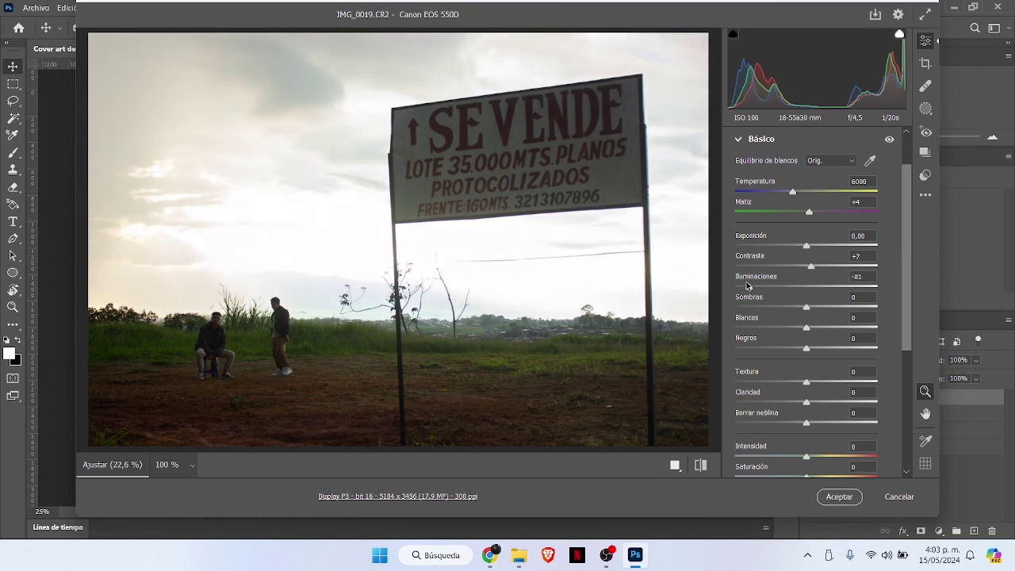
pyautogui.moveTo(807, 327); pyautogui.dragTo(749, 327)
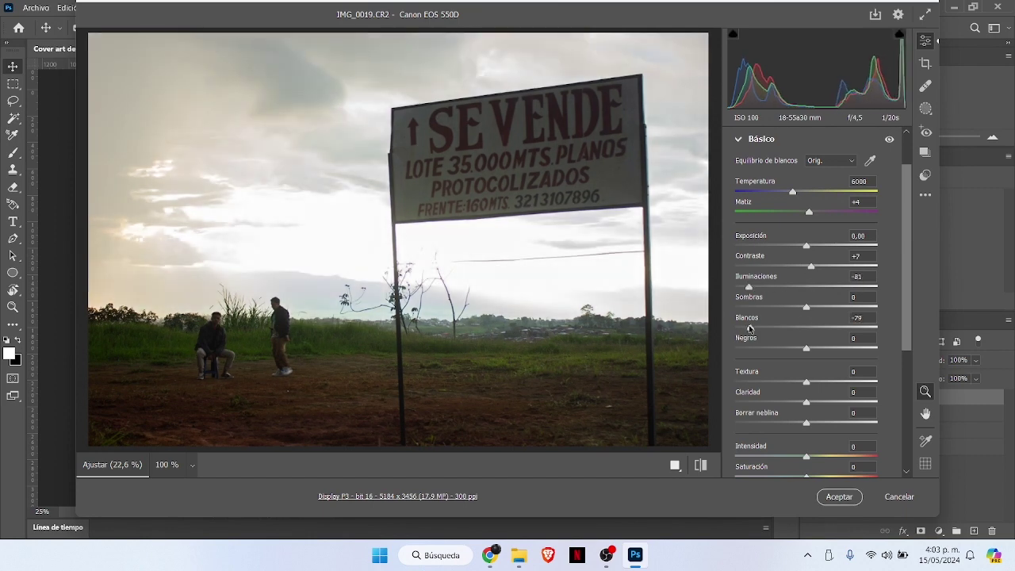
pyautogui.moveTo(805, 349); pyautogui.dragTo(808, 349)
pyautogui.moveTo(807, 307); pyautogui.dragTo(820, 310)
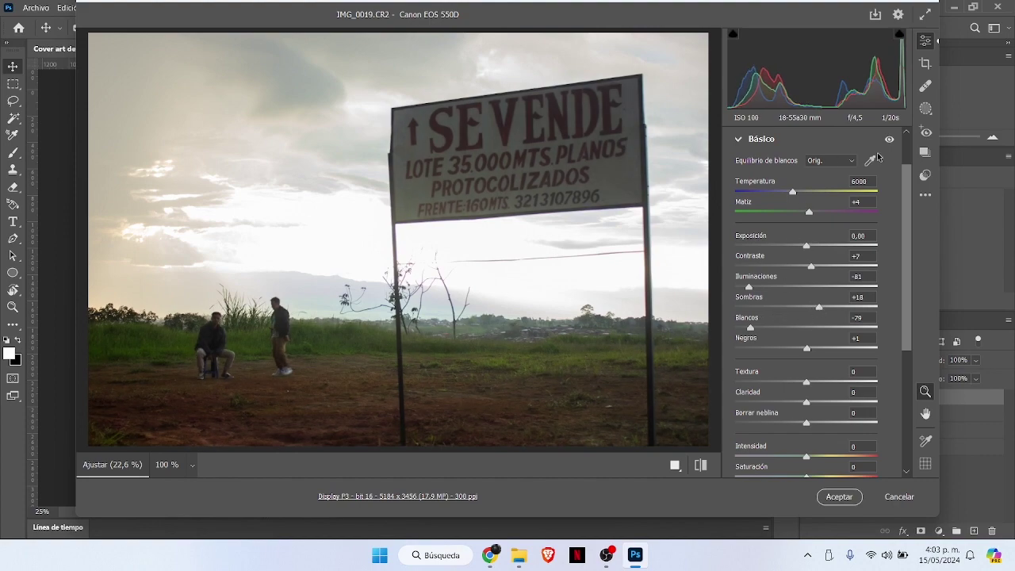
pyautogui.click(838, 496)
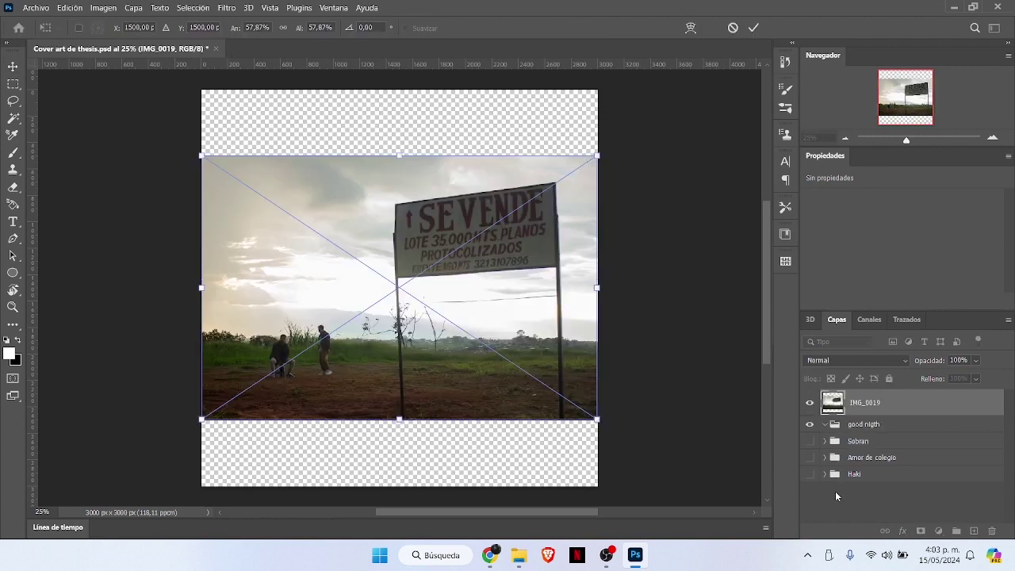
pyautogui.click(754, 28)
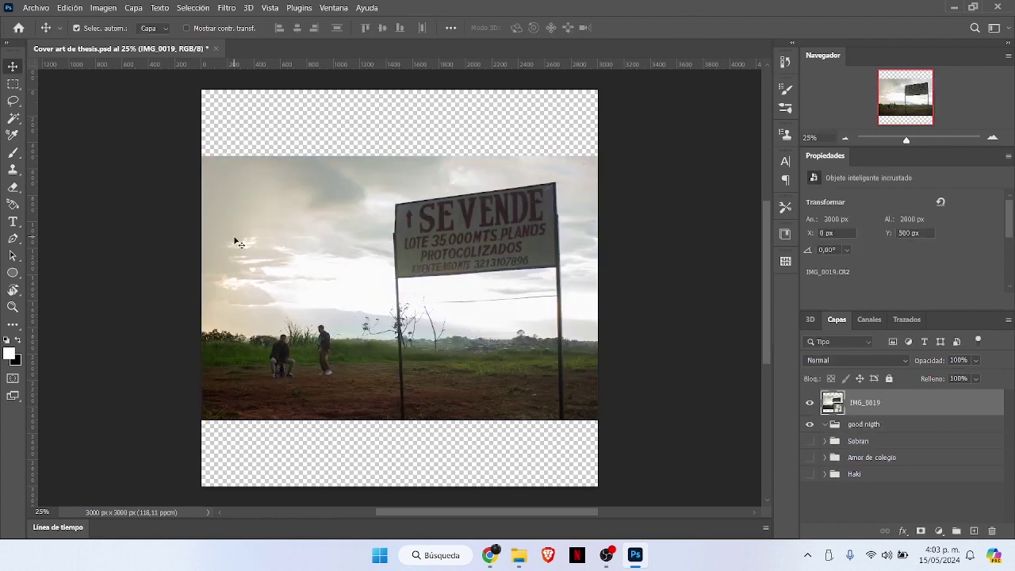
pyautogui.click(35, 7)
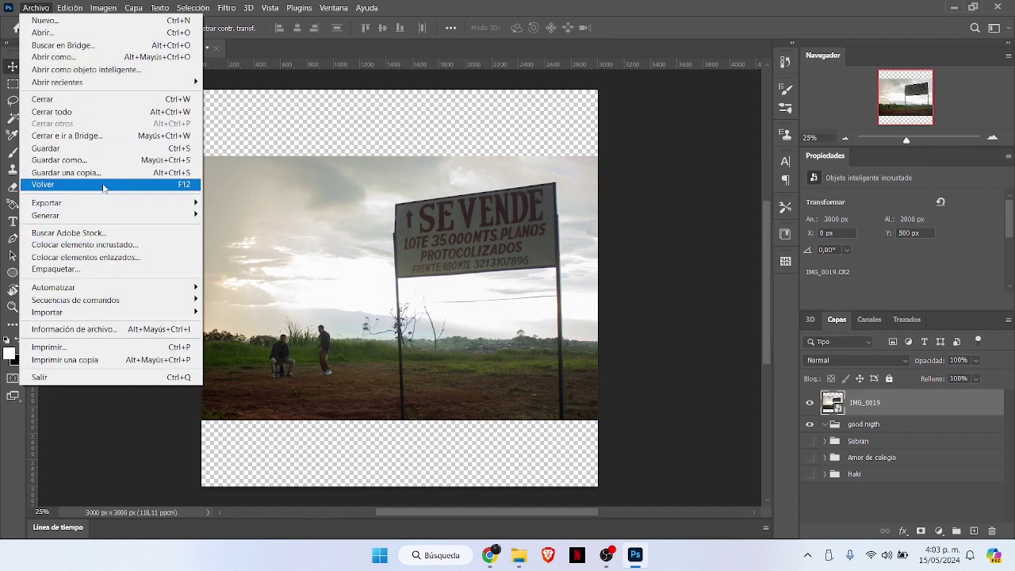
pyautogui.click(103, 244)
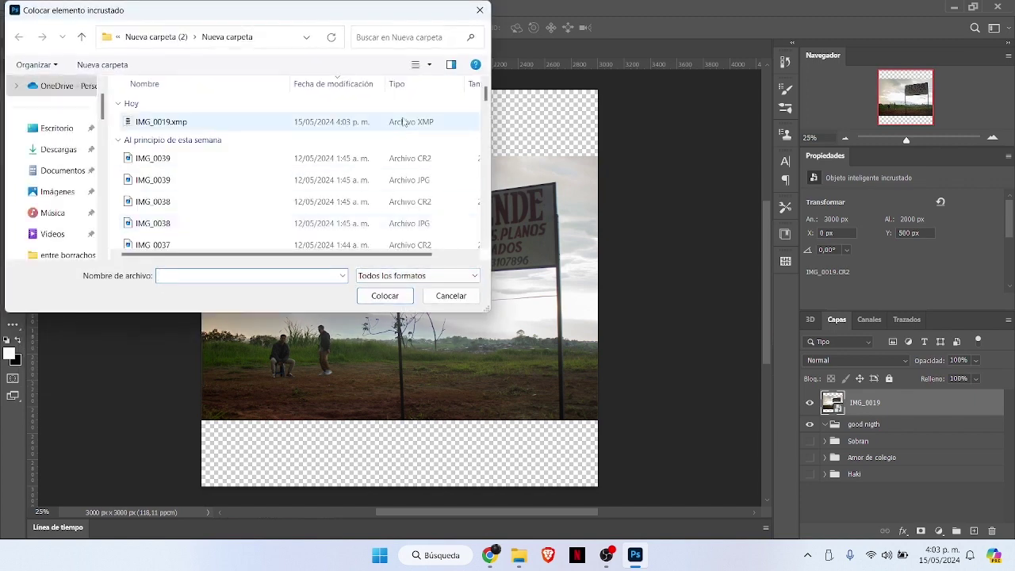
pyautogui.moveTo(486, 94); pyautogui.dragTo(486, 169)
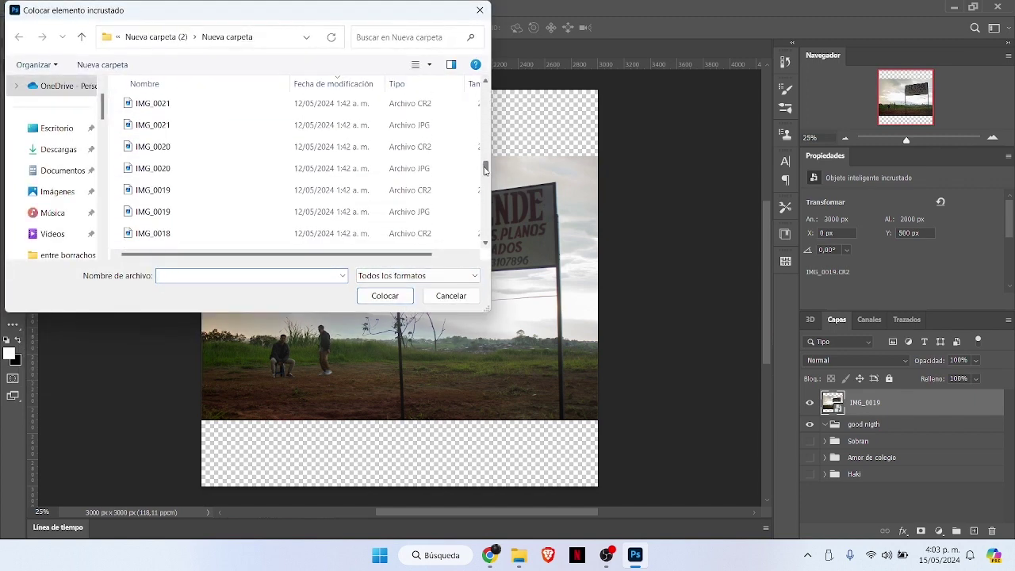
pyautogui.click(220, 133)
pyautogui.click(230, 104)
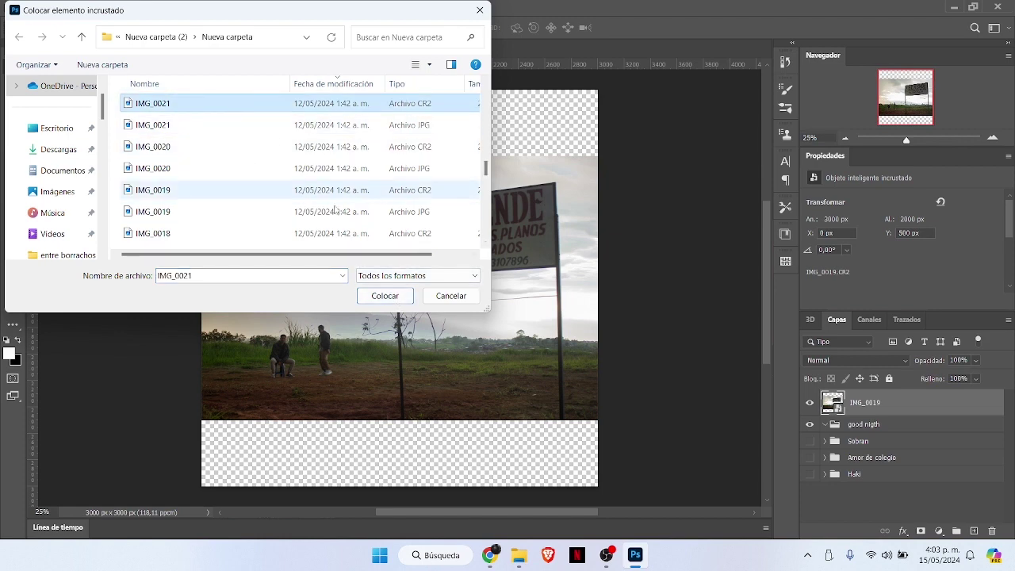
pyautogui.click(384, 295)
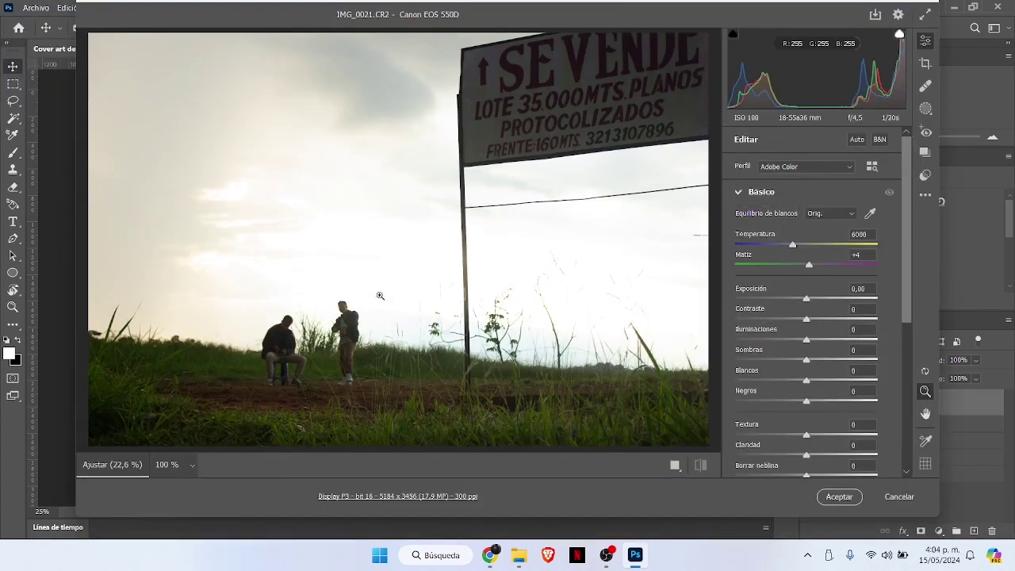
pyautogui.click(895, 495)
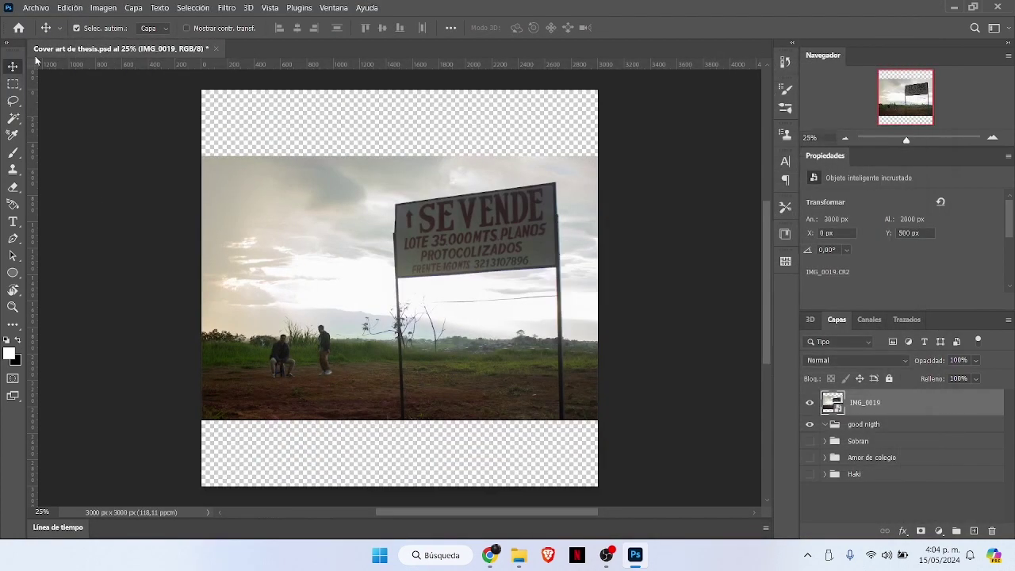
# Step: In File Explorer, open Nueva carpeta inside Nueva carpeta (2) and browse its photos as very large icons
pyautogui.click(520, 557)
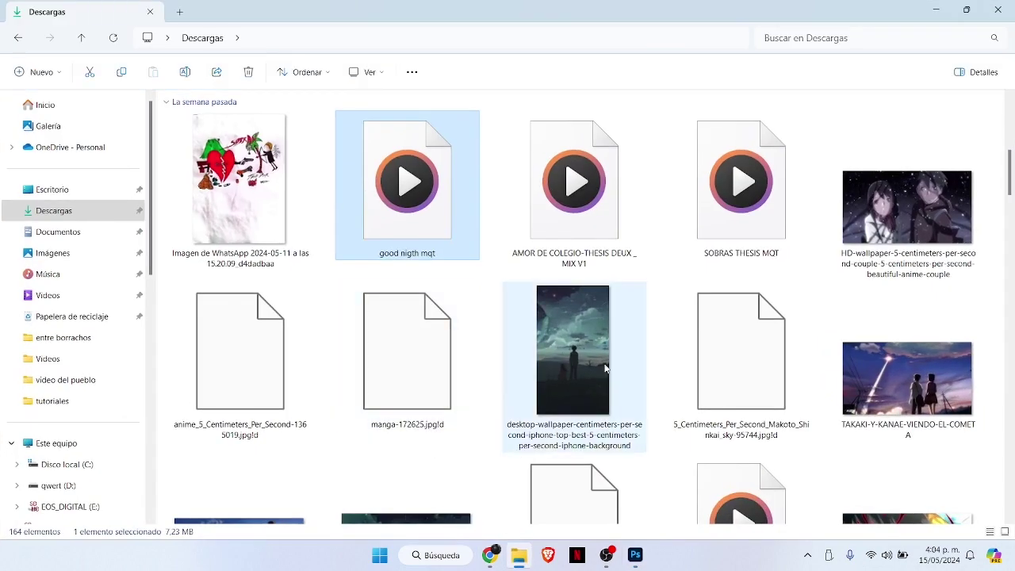
pyautogui.scroll(5, 369, 208)
pyautogui.doubleClick(198, 179)
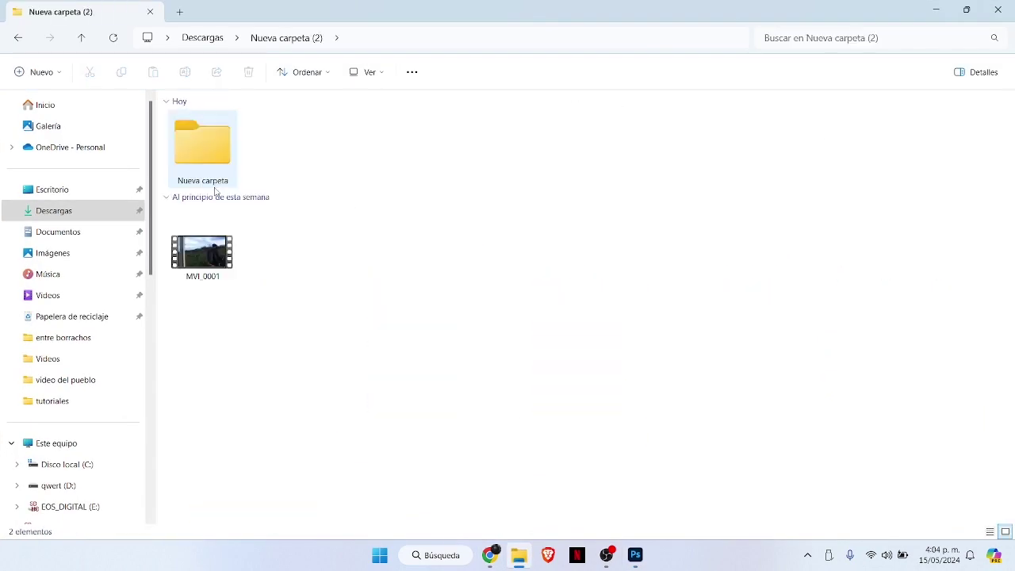
pyautogui.doubleClick(212, 157)
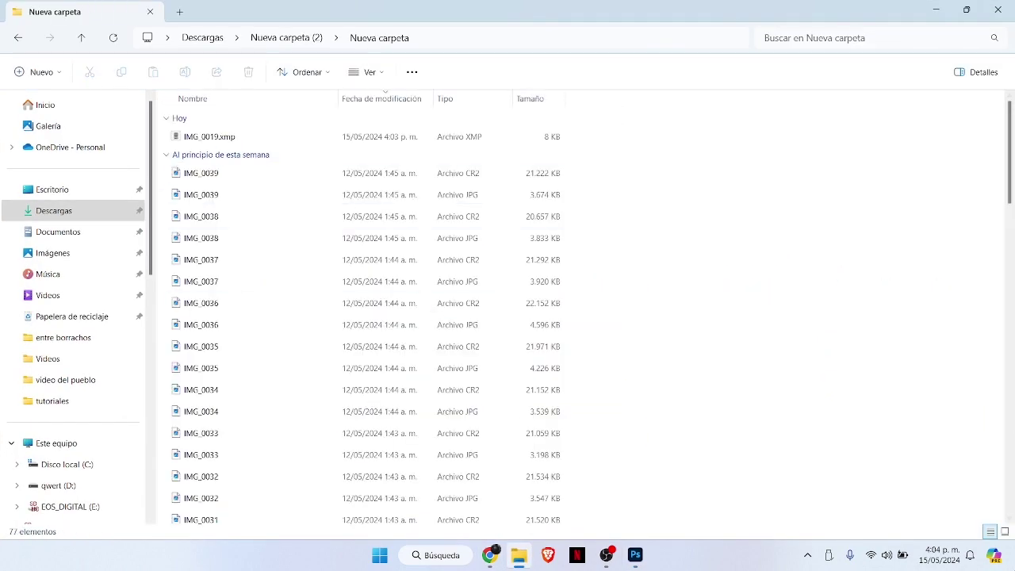
pyautogui.click(1004, 530)
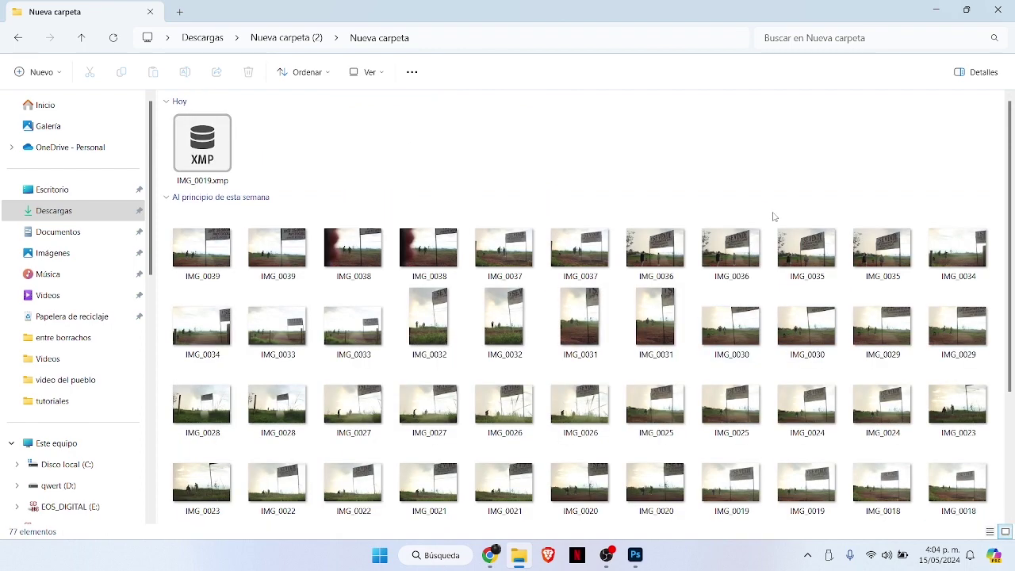
pyautogui.click(365, 72)
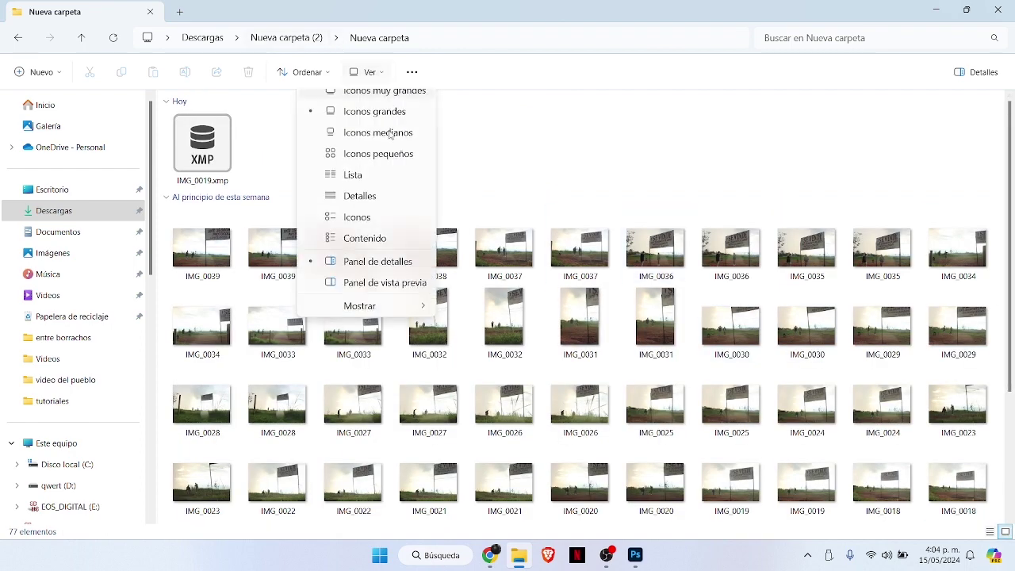
pyautogui.click(385, 103)
pyautogui.moveTo(1013, 169); pyautogui.dragTo(1000, 412)
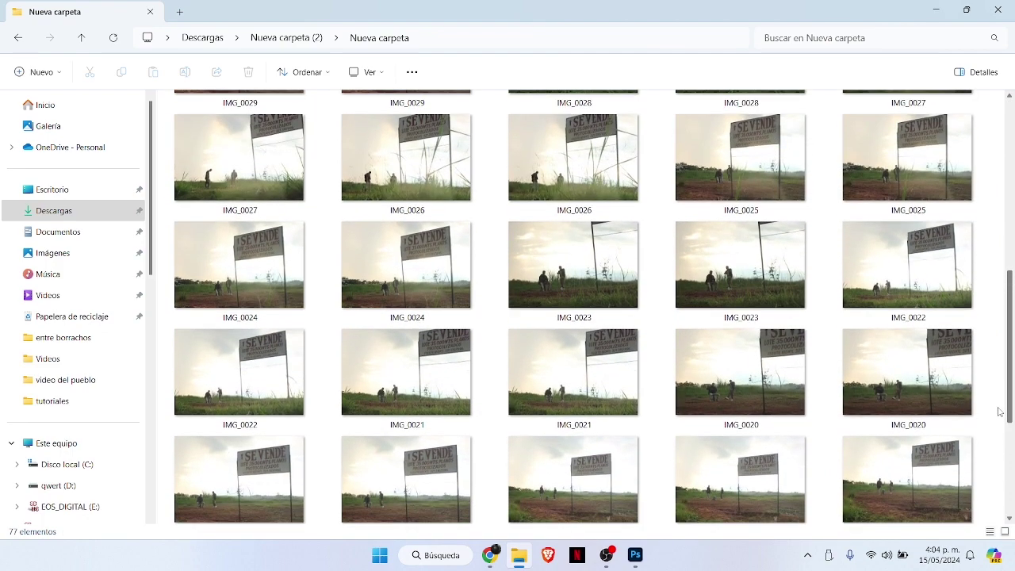
# Step: Compare the photos from IMG_0023 through IMG_0019 at full size in the image viewer, then close it
pyautogui.click(605, 249)
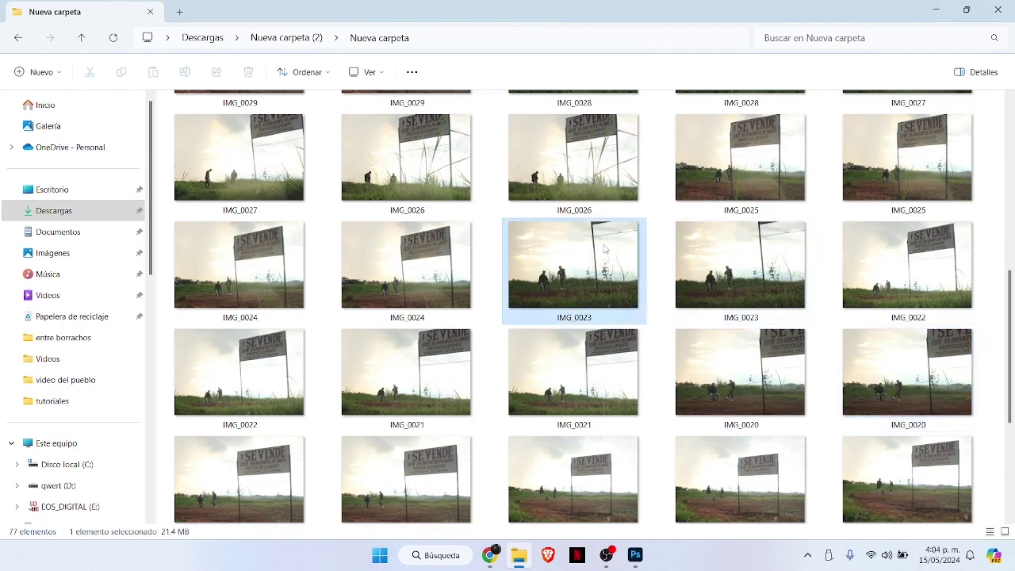
pyautogui.doubleClick(604, 249)
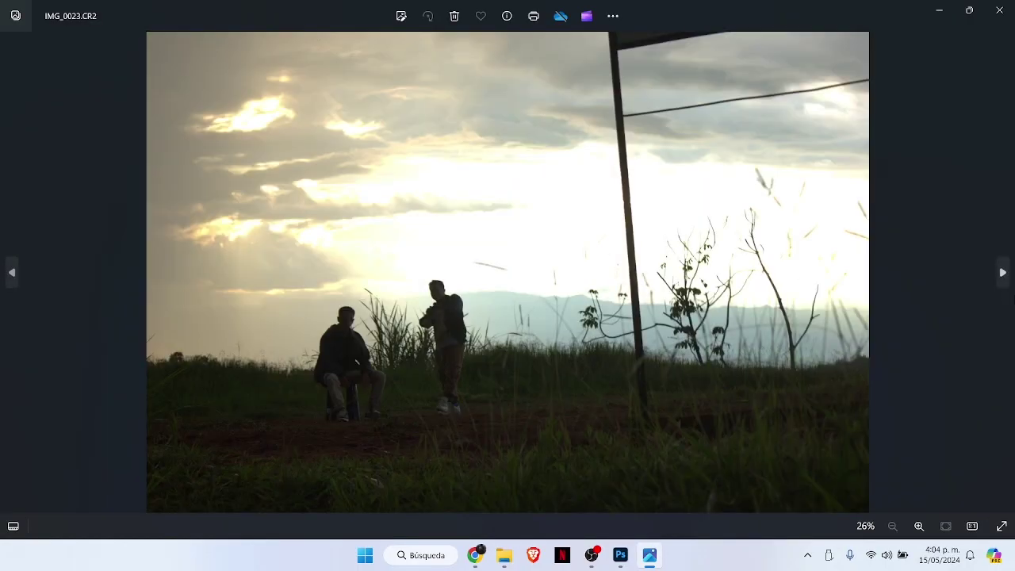
pyautogui.click(1003, 273)
pyautogui.press('Right')
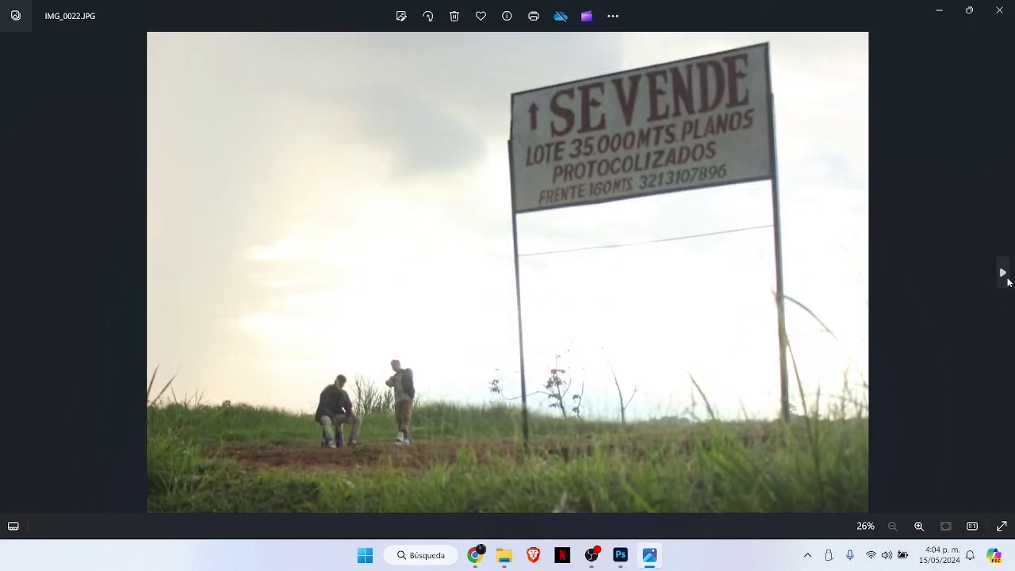
pyautogui.click(1007, 279)
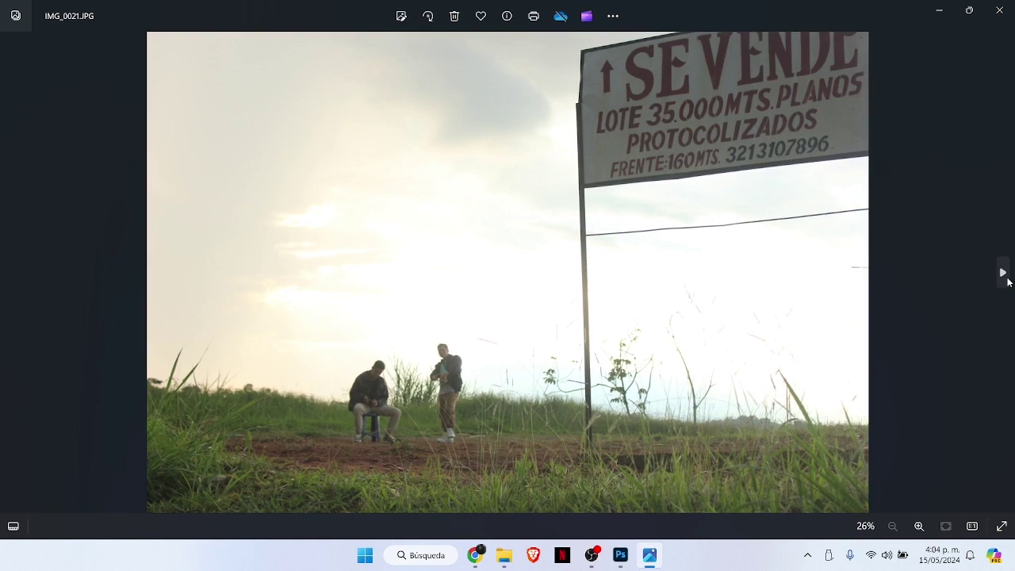
pyautogui.click(1004, 275)
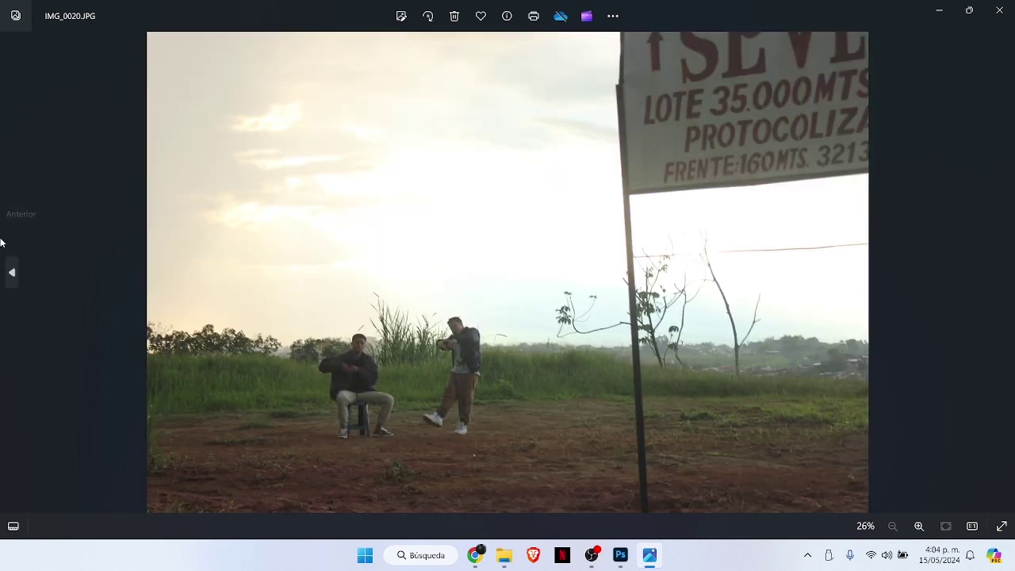
pyautogui.click(2, 243)
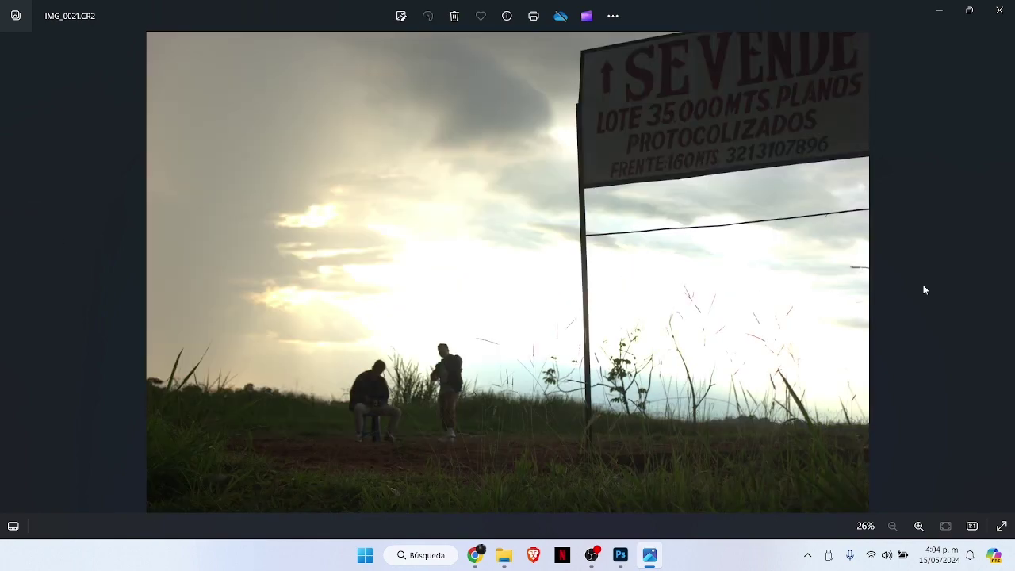
pyautogui.click(1003, 289)
pyautogui.click(1002, 290)
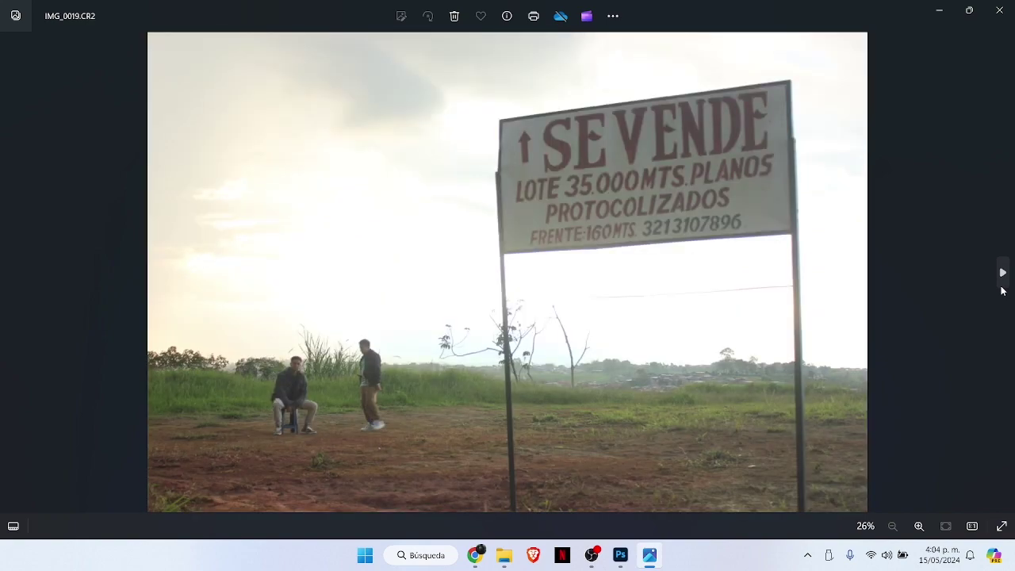
pyautogui.click(999, 10)
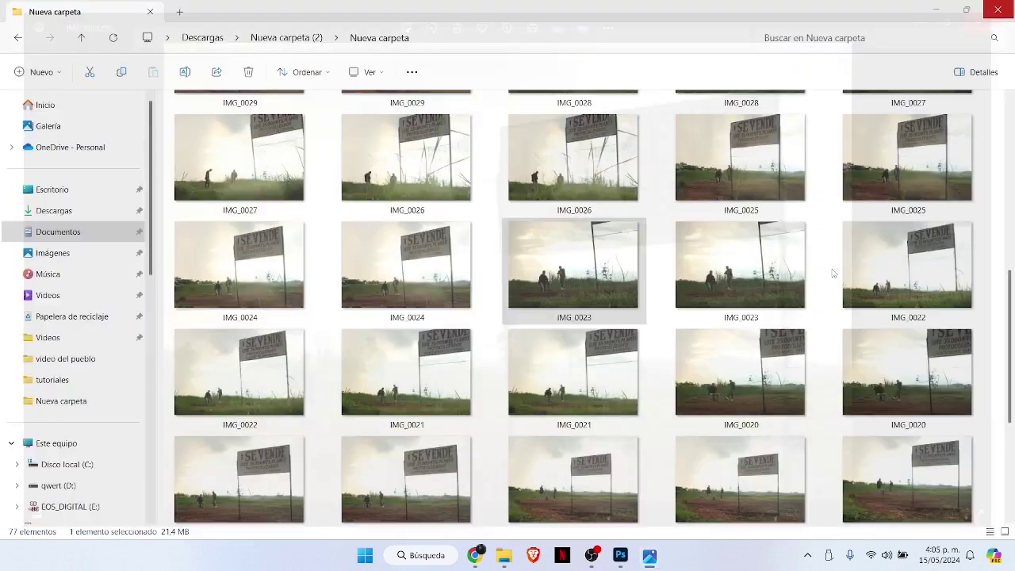
# Step: Switch to Photoshop and place the raw photo IMG_0020 (CR2) from Nueva carpeta as an embedded element
pyautogui.click(639, 560)
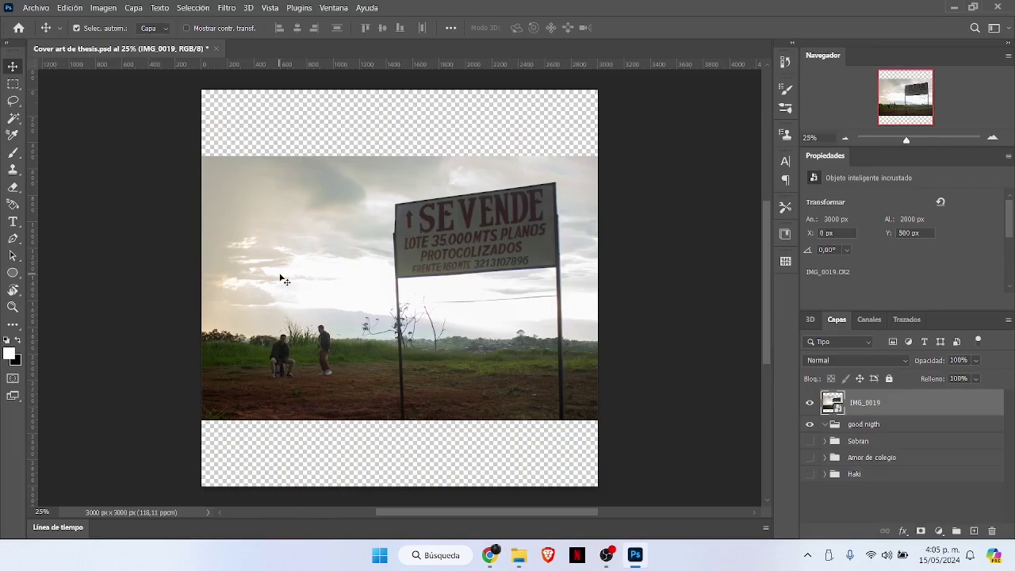
pyautogui.click(69, 7)
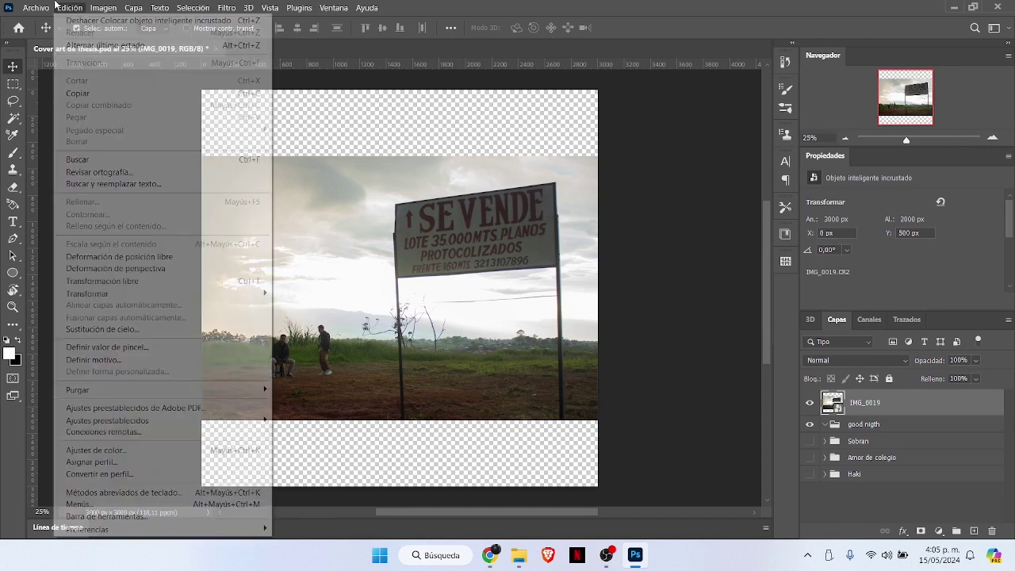
pyautogui.click(35, 7)
pyautogui.click(35, 6)
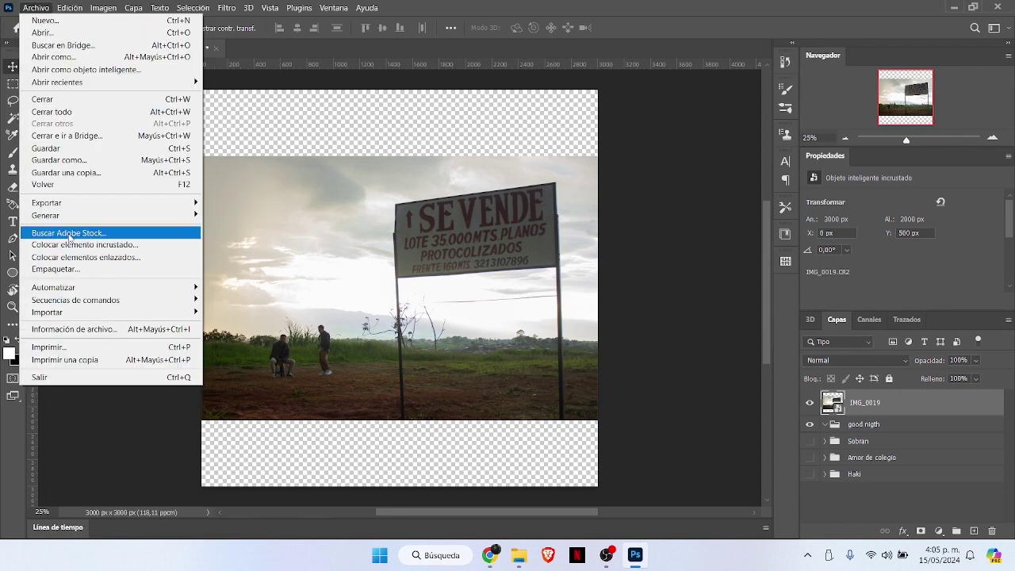
pyautogui.click(94, 248)
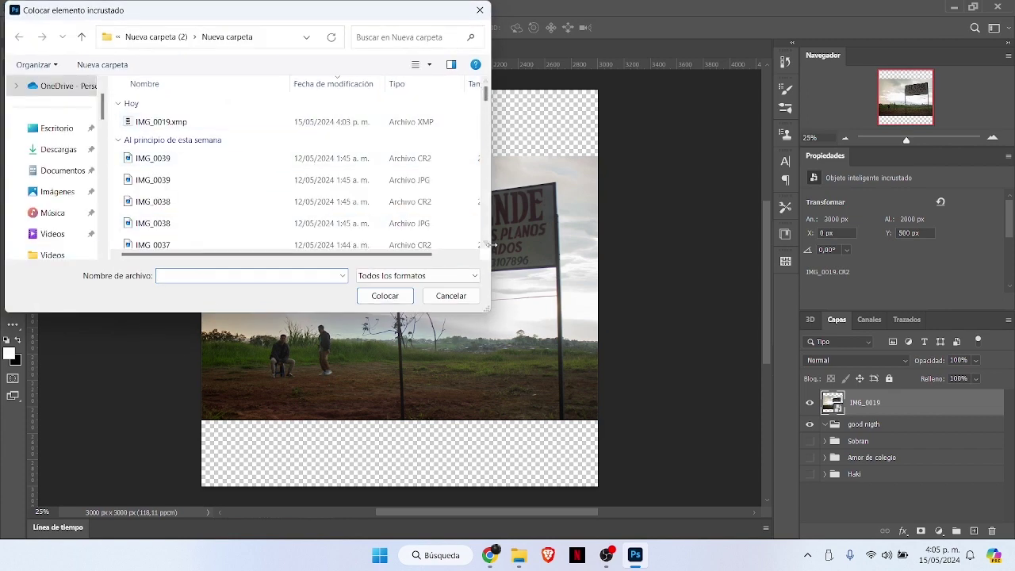
pyautogui.scroll(-1, 490, 243)
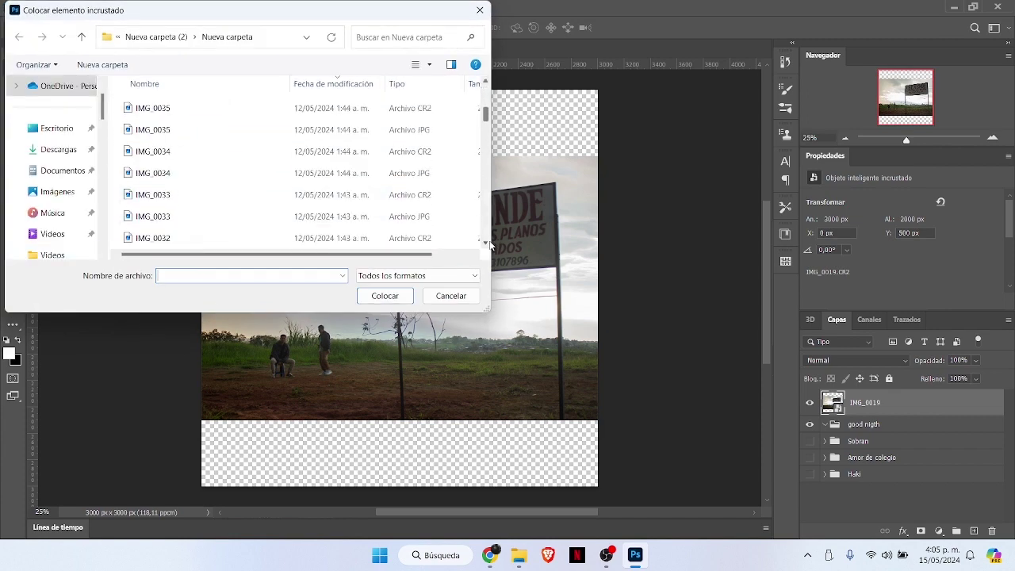
pyautogui.scroll(-1, 489, 242)
pyautogui.scroll(-3, 489, 242)
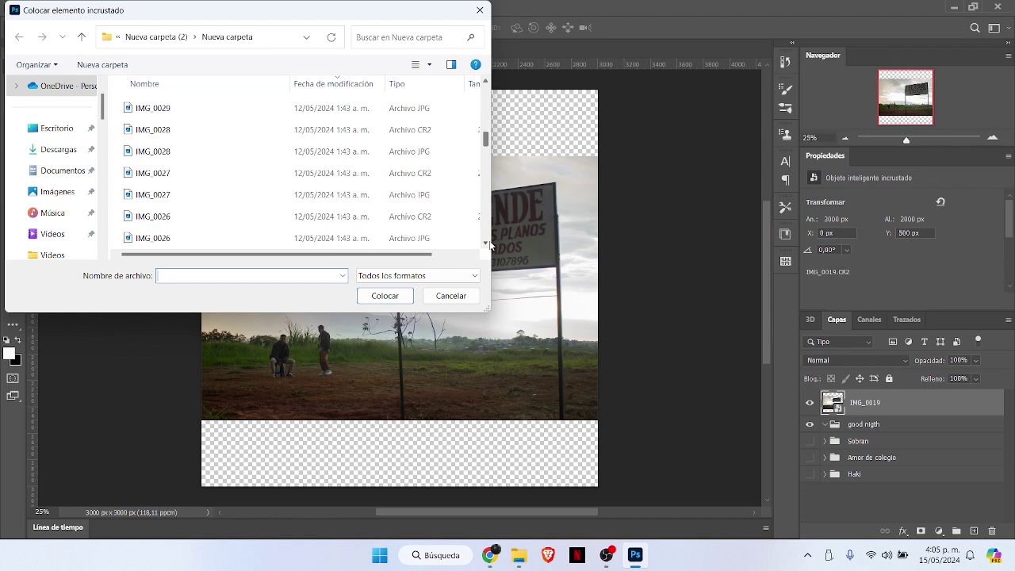
pyautogui.scroll(-2, 489, 242)
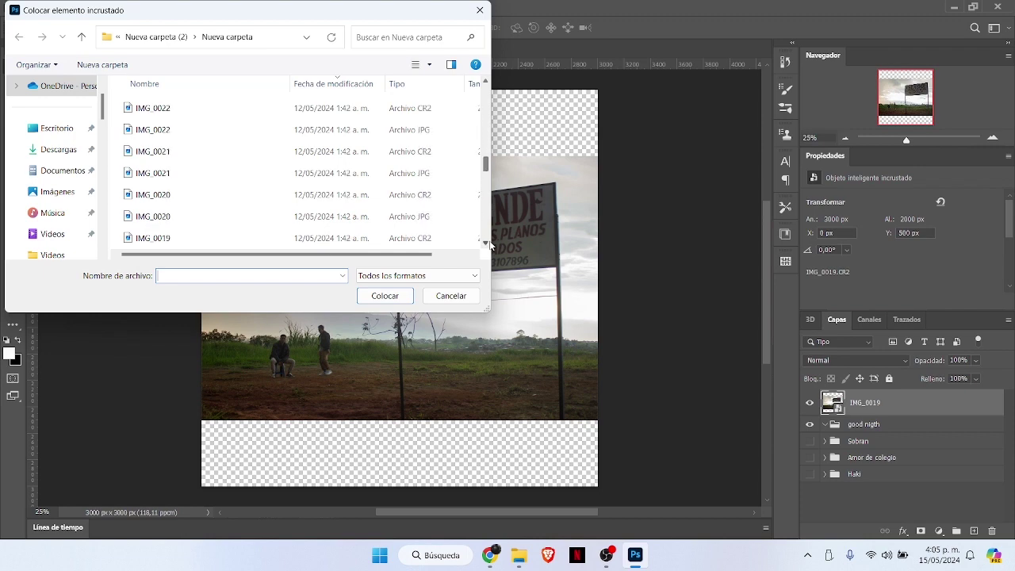
pyautogui.click(266, 195)
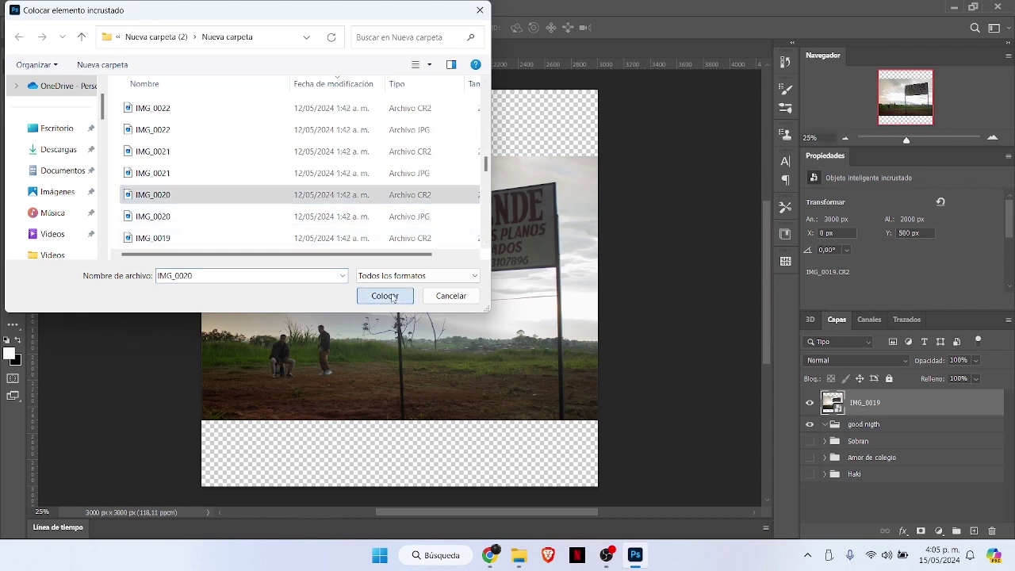
pyautogui.click(385, 296)
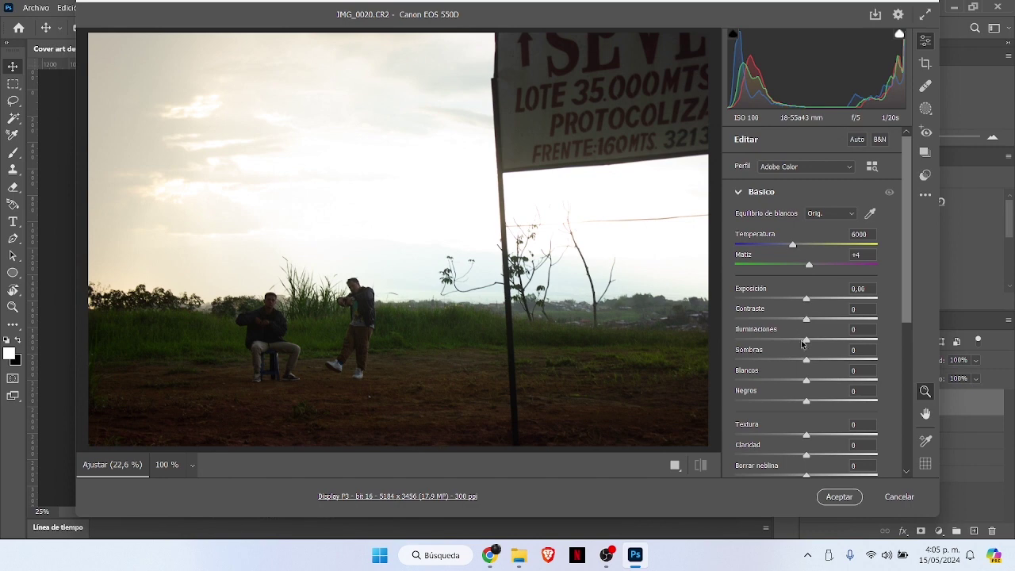
# Step: Develop the photo with Iluminaciones -51, Sombras +41, Blancos -45 and Negros +11, and commit its placement on the canvas
pyautogui.moveTo(803, 343); pyautogui.dragTo(769, 341)
pyautogui.moveTo(806, 381)
pyautogui.mouseDown()
pyautogui.moveTo(771, 385)
pyautogui.moveTo(809, 364)
pyautogui.mouseUp()
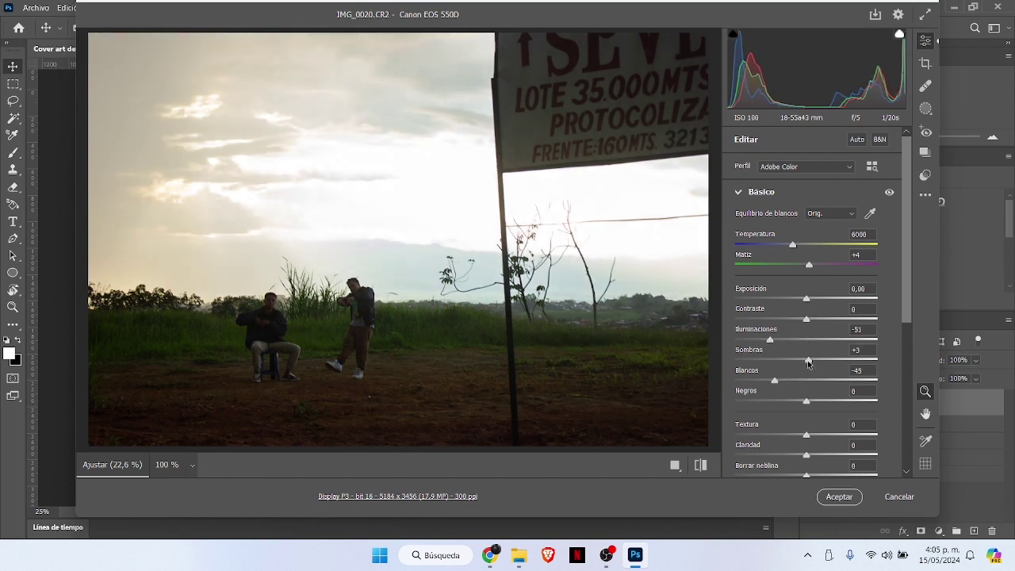
pyautogui.moveTo(806, 400); pyautogui.dragTo(814, 401)
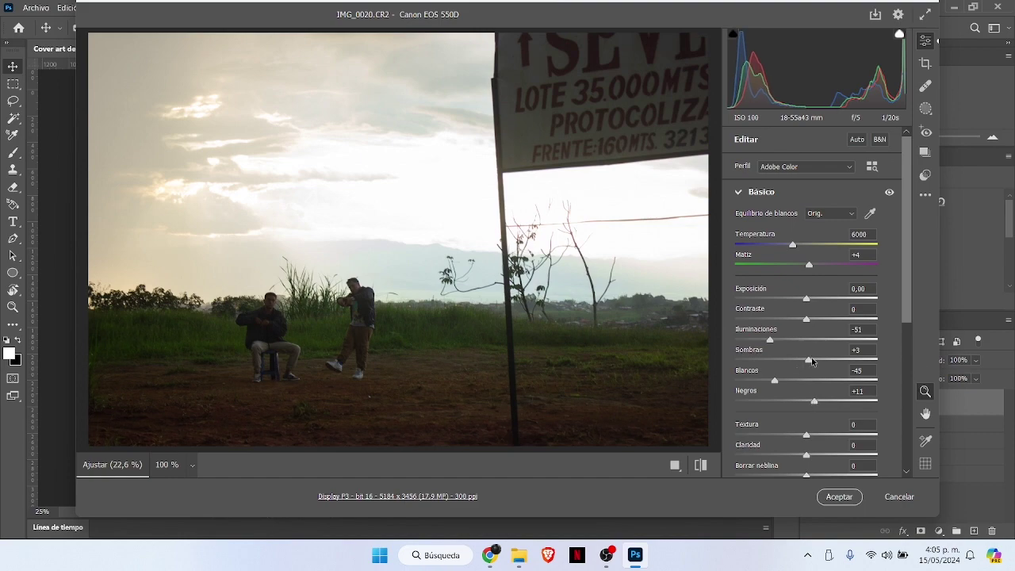
pyautogui.moveTo(812, 361); pyautogui.dragTo(839, 362)
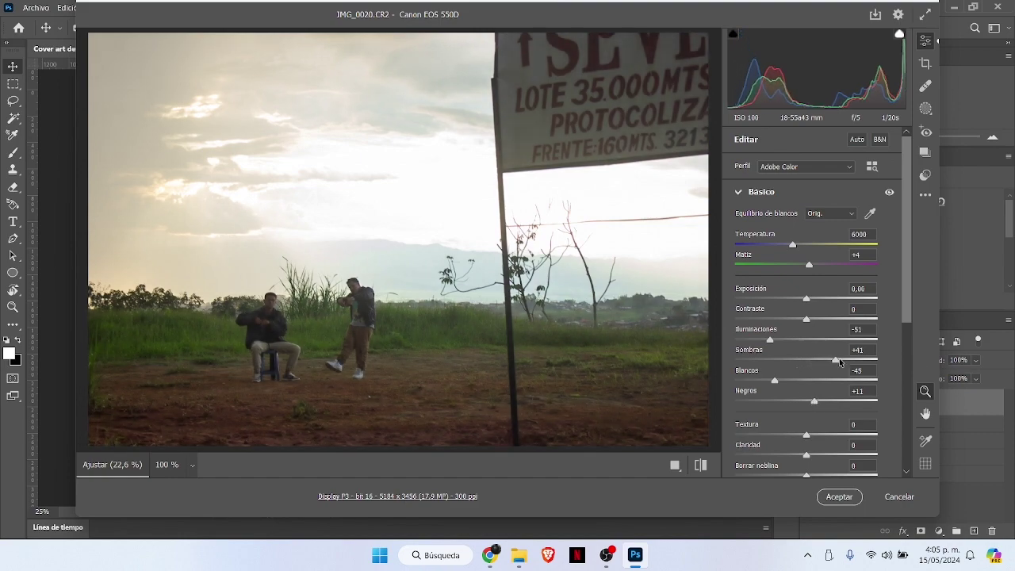
pyautogui.click(839, 496)
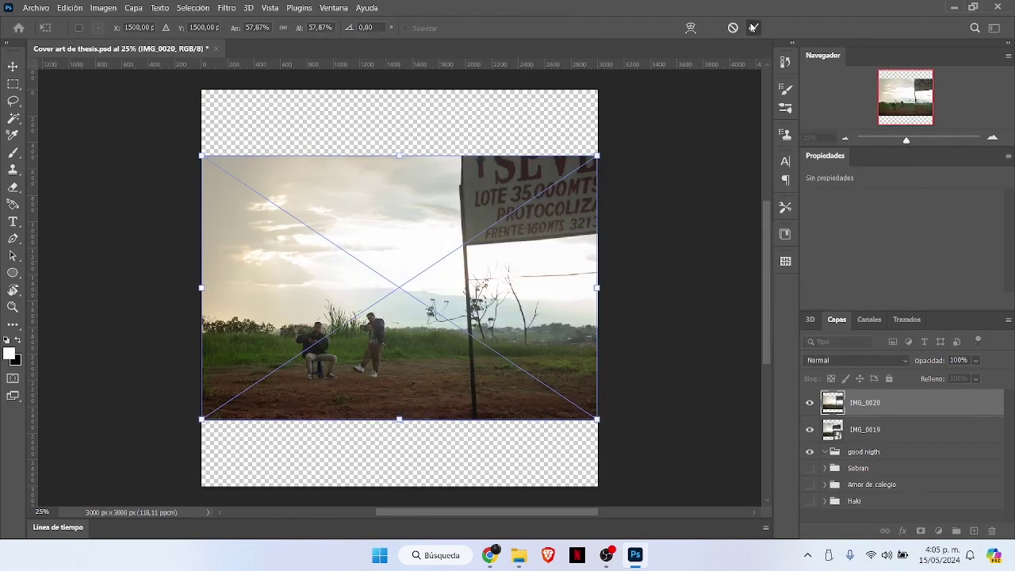
pyautogui.click(753, 28)
# Step: Move the IMG_0020 and IMG_0019 layers into the good nigth group, and duplicate IMG_0020 with the original hidden
pyautogui.keyDown('shift'); pyautogui.click(879, 440); pyautogui.keyUp('shift')
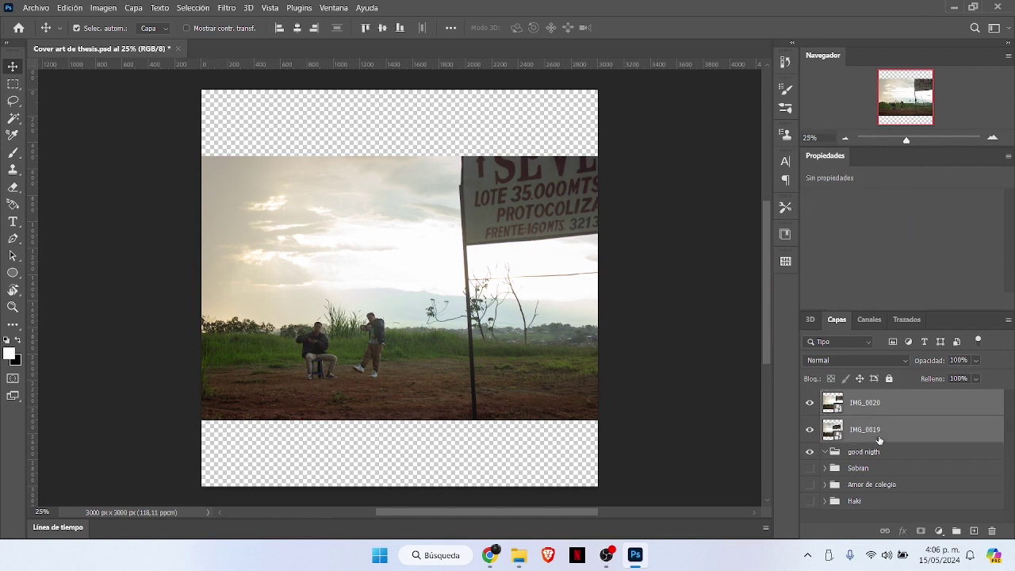
pyautogui.moveTo(869, 430); pyautogui.dragTo(863, 454)
pyautogui.click(885, 427)
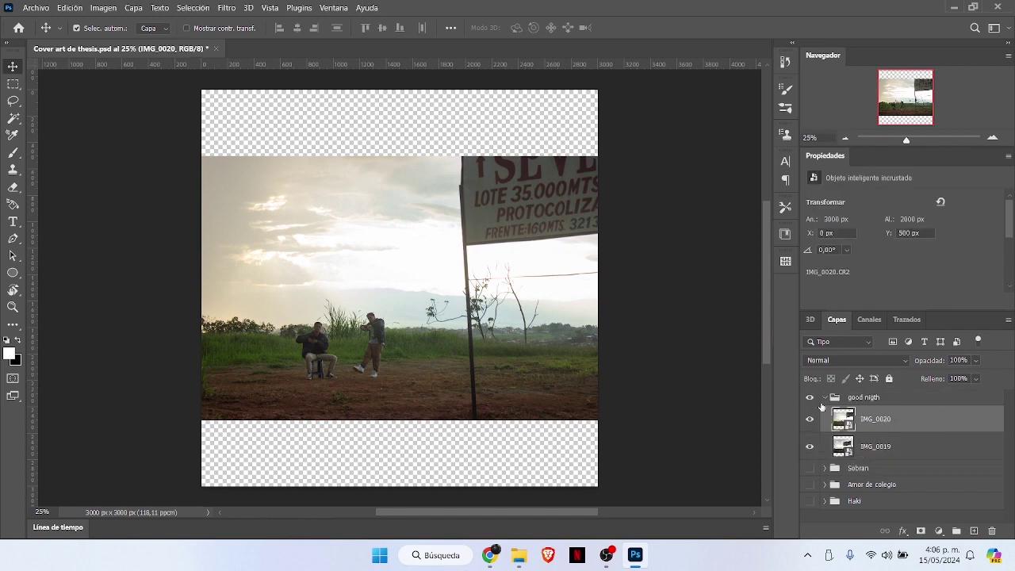
pyautogui.hotkey('ctrl', 'j')
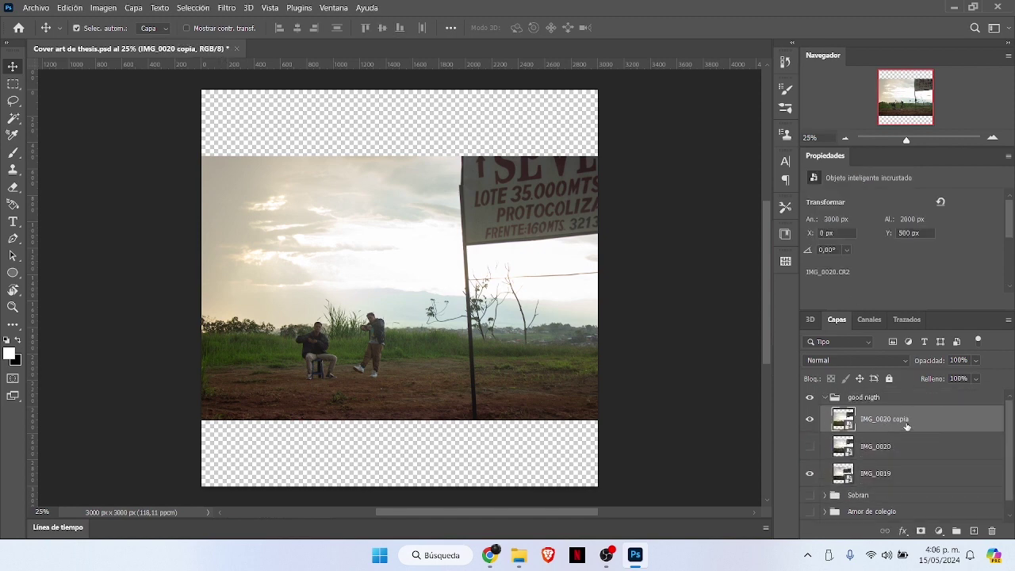
# Step: Rasterize the IMG_0020 copy and delete its right-hand part with the sign, about 1340 px wide, using a rectangular selection
pyautogui.click(13, 83)
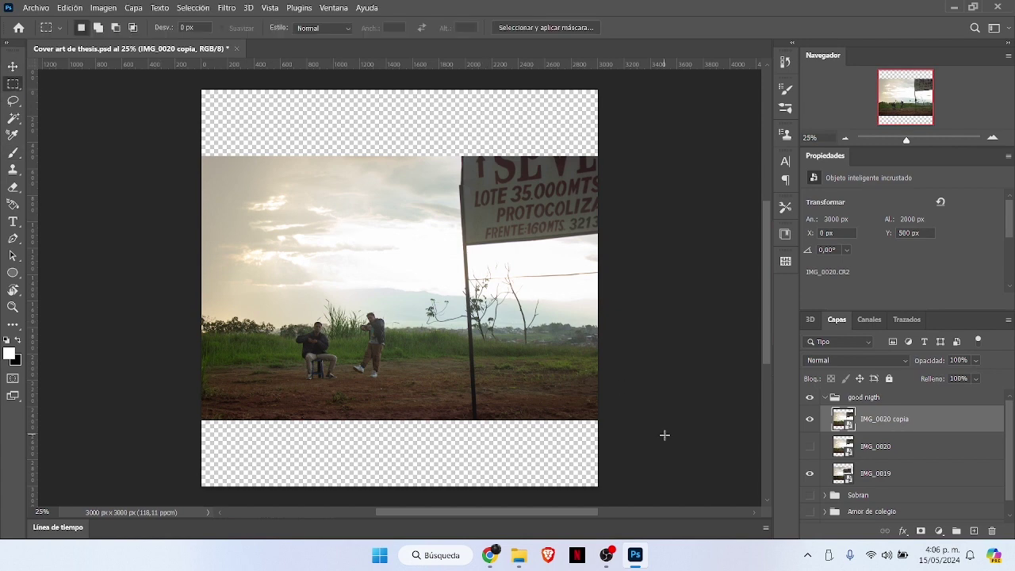
pyautogui.moveTo(664, 439)
pyautogui.mouseDown()
pyautogui.moveTo(391, 137)
pyautogui.moveTo(422, 142)
pyautogui.mouseUp()
pyautogui.press('Delete')
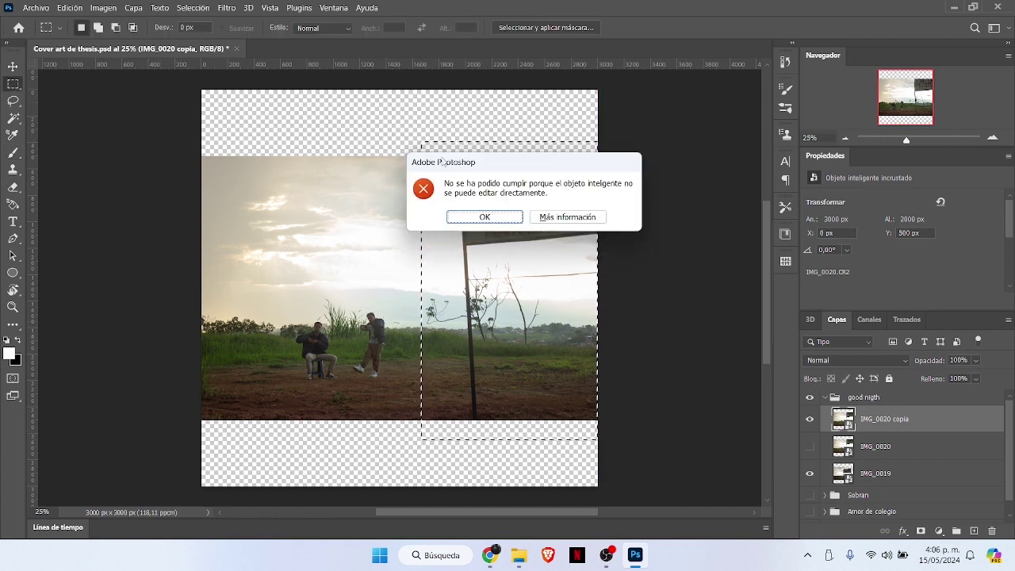
pyautogui.press('Return')
pyautogui.rightClick(920, 419)
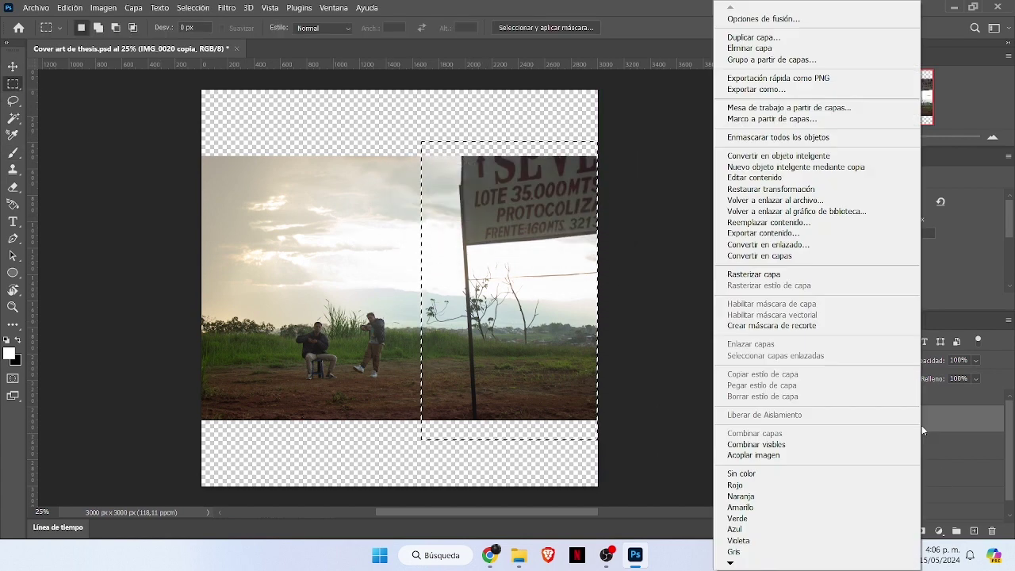
pyautogui.click(745, 274)
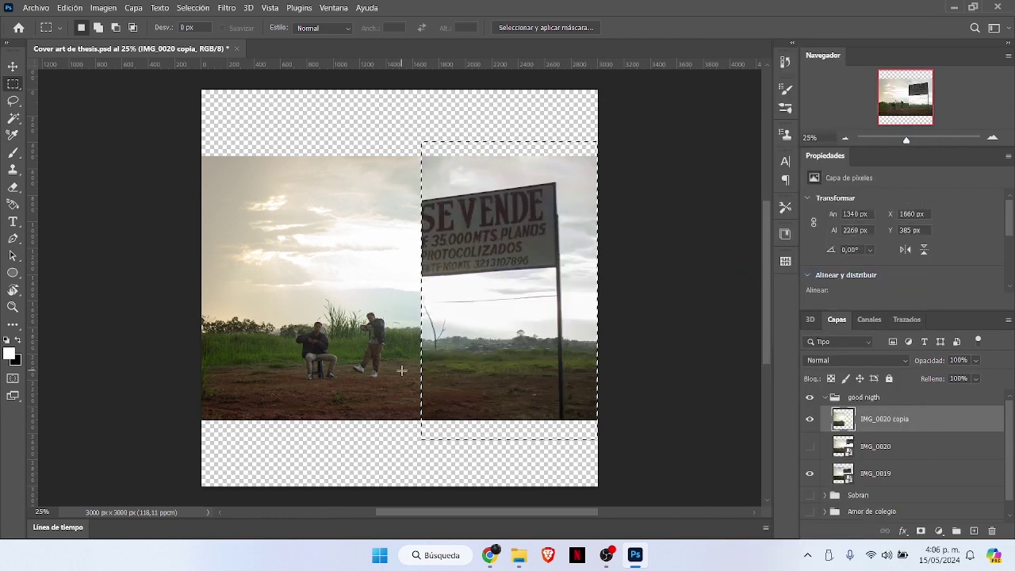
# Step: Deselect and move the cropped IMG_0020 copy over the men in IMG_0019, to about X -525 px, Y 580 px
pyautogui.click(7, 68)
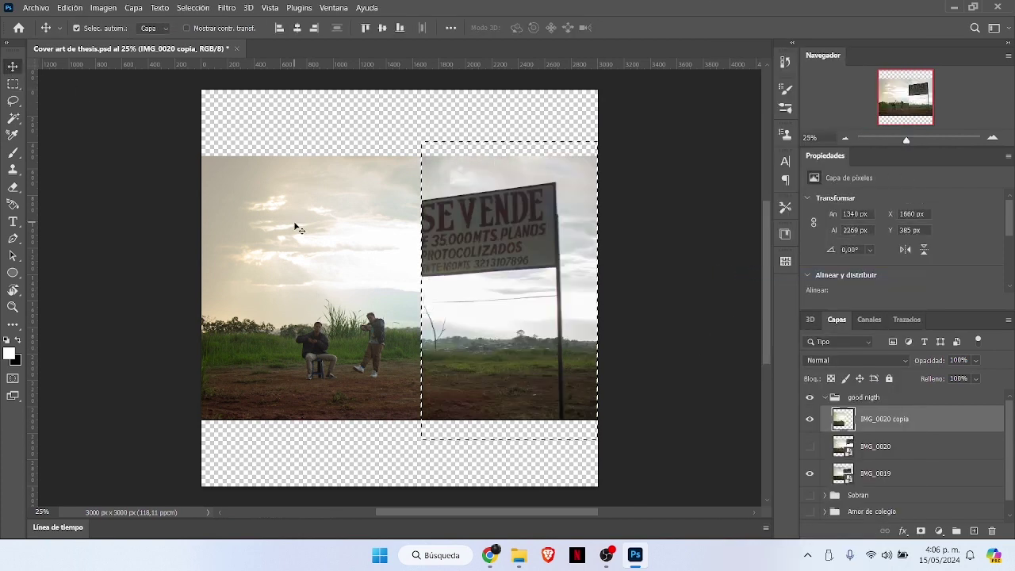
pyautogui.moveTo(308, 227); pyautogui.dragTo(311, 294)
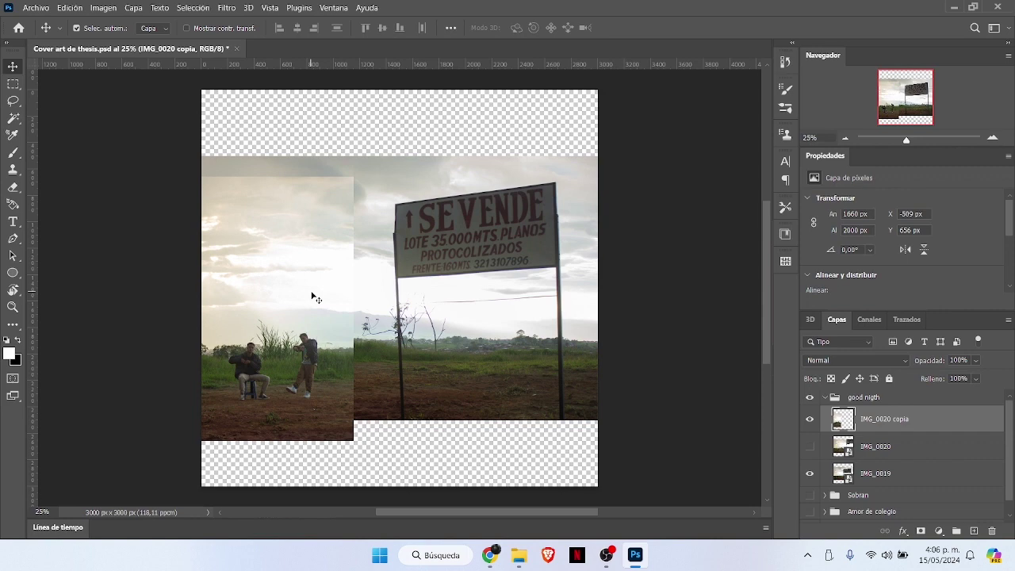
pyautogui.moveTo(309, 331); pyautogui.dragTo(308, 321)
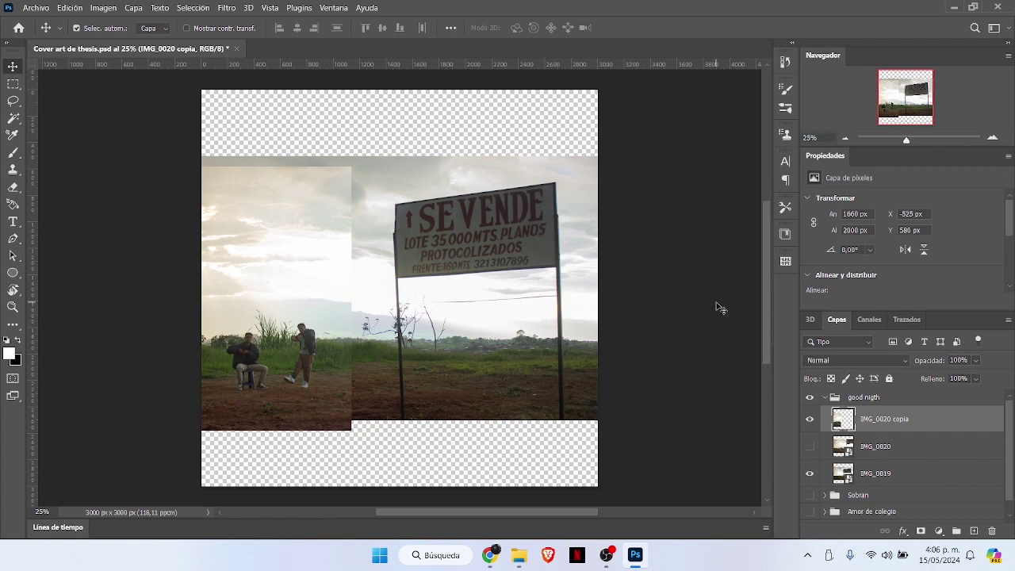
# Step: Hide the IMG_0020 copy and scale IMG_0019 to about 79.17% width and 86.81% height so it fills the canvas vertically
pyautogui.click(286, 282)
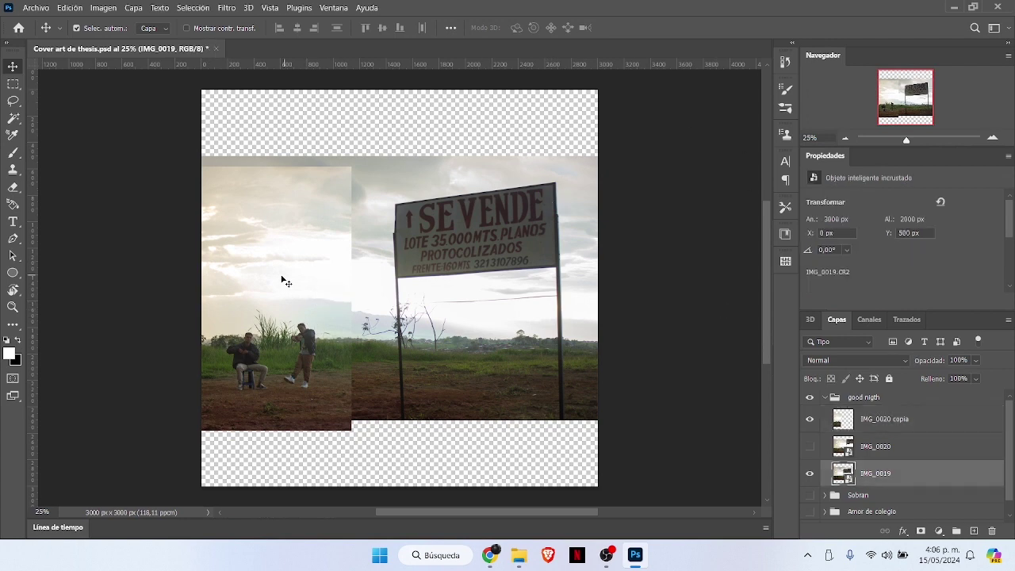
pyautogui.click(810, 420)
pyautogui.hotkey('ctrl', 't')
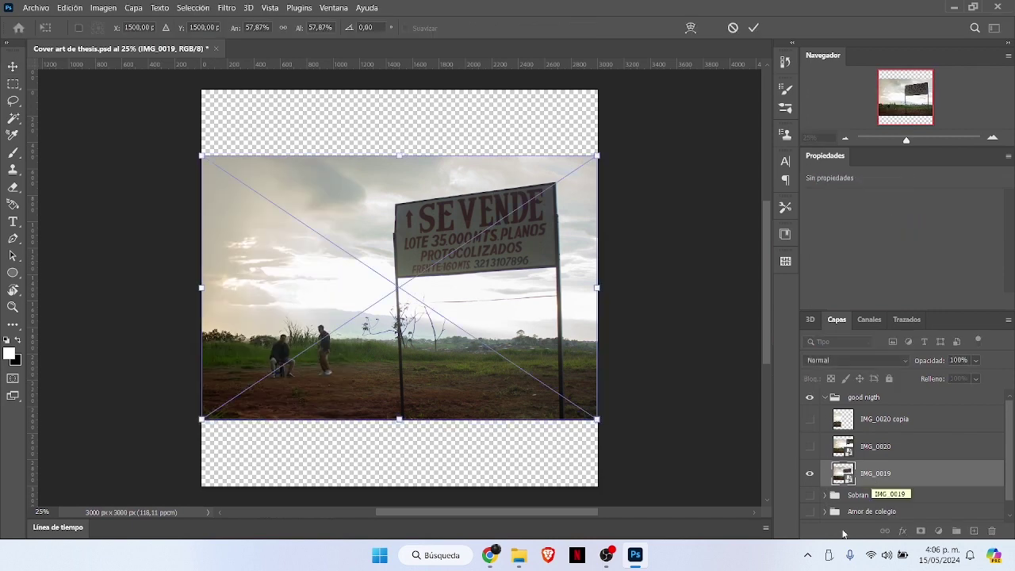
pyautogui.moveTo(598, 420); pyautogui.dragTo(646, 487)
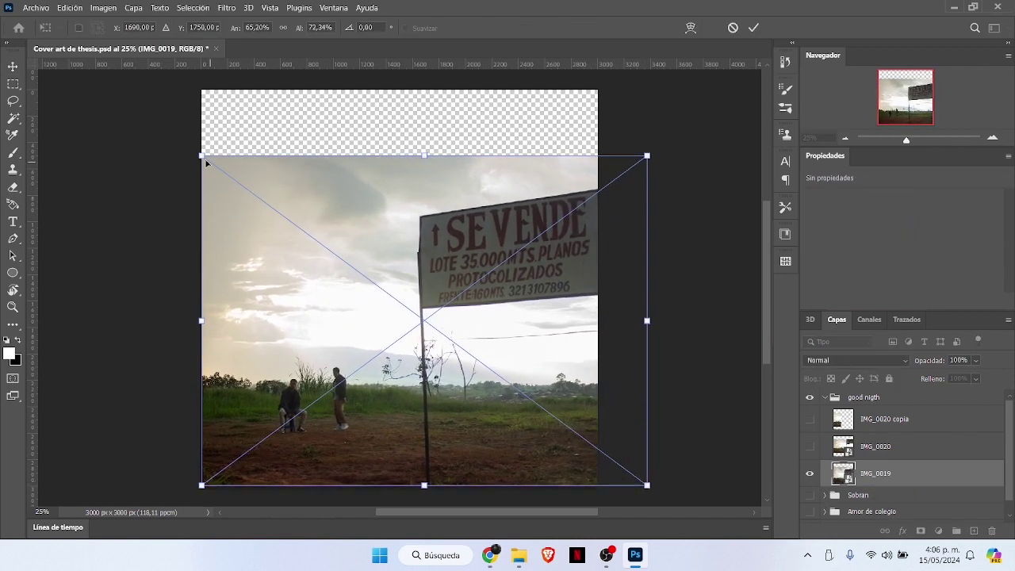
pyautogui.moveTo(197, 153); pyautogui.dragTo(122, 91)
pyautogui.moveTo(122, 288); pyautogui.dragTo(106, 288)
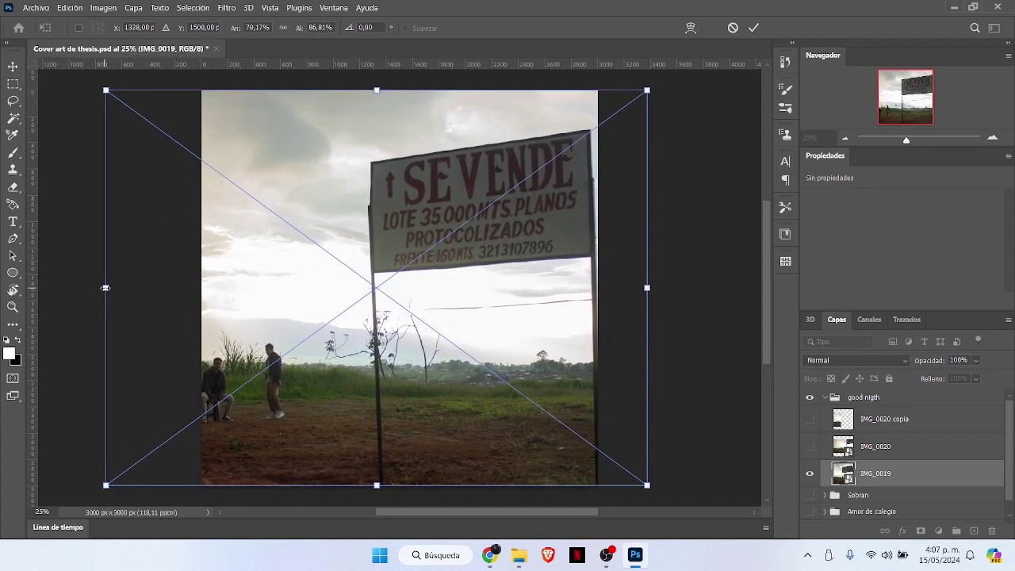
pyautogui.click(753, 28)
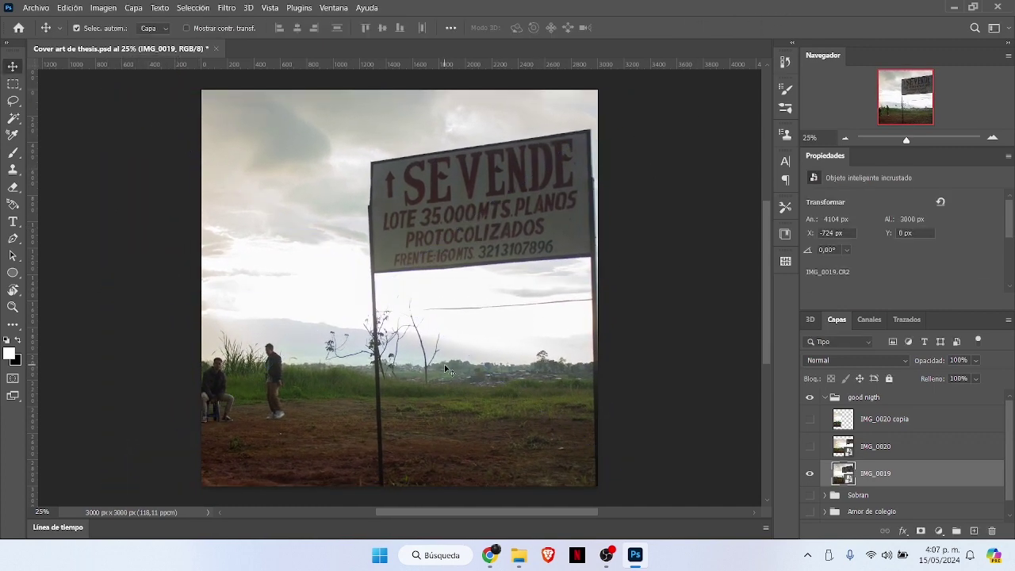
# Step: Show the IMG_0020 copy, align it with the canvas's top edge and scale it to about 143.13% width and 153.40% height
pyautogui.click(809, 446)
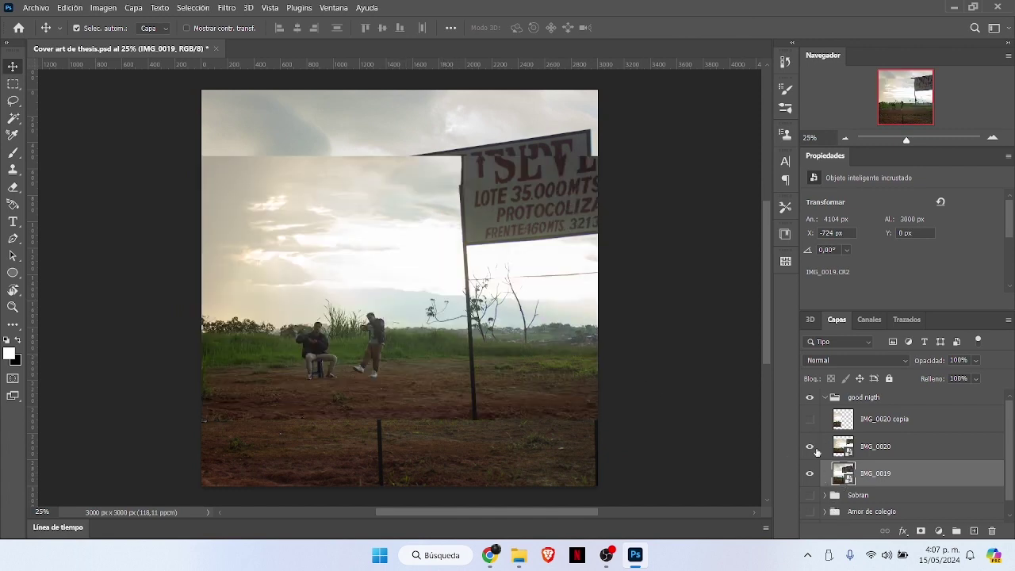
pyautogui.click(809, 446)
pyautogui.click(809, 419)
pyautogui.moveTo(287, 316); pyautogui.dragTo(294, 346)
pyautogui.hotkey('ctrl', 't')
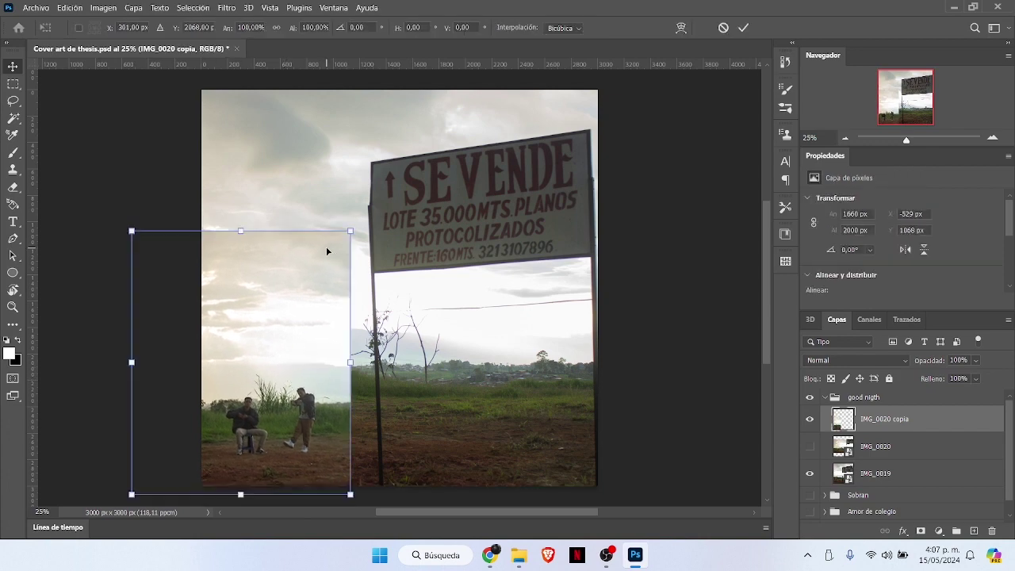
pyautogui.moveTo(351, 230); pyautogui.dragTo(321, 220)
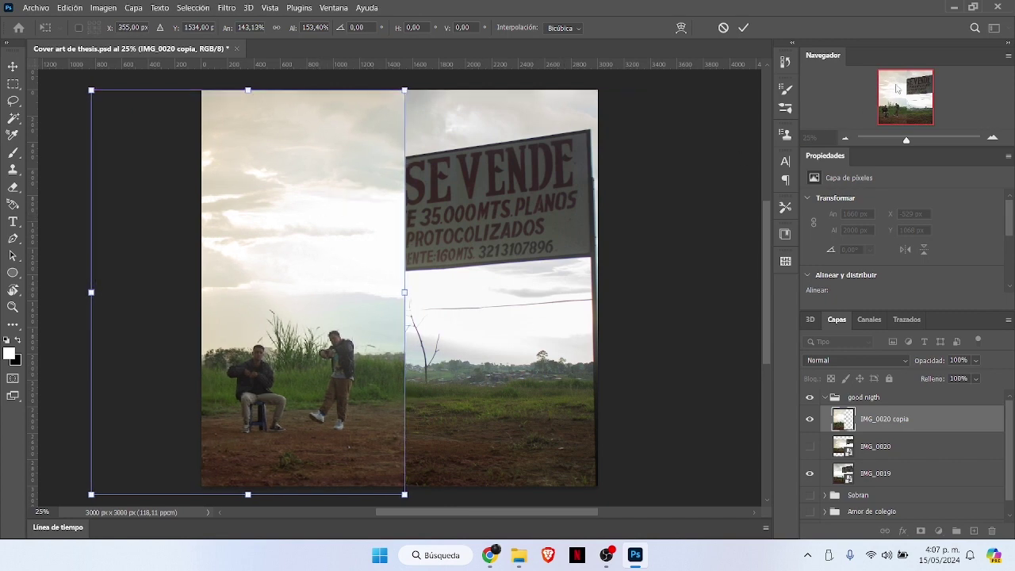
pyautogui.click(742, 29)
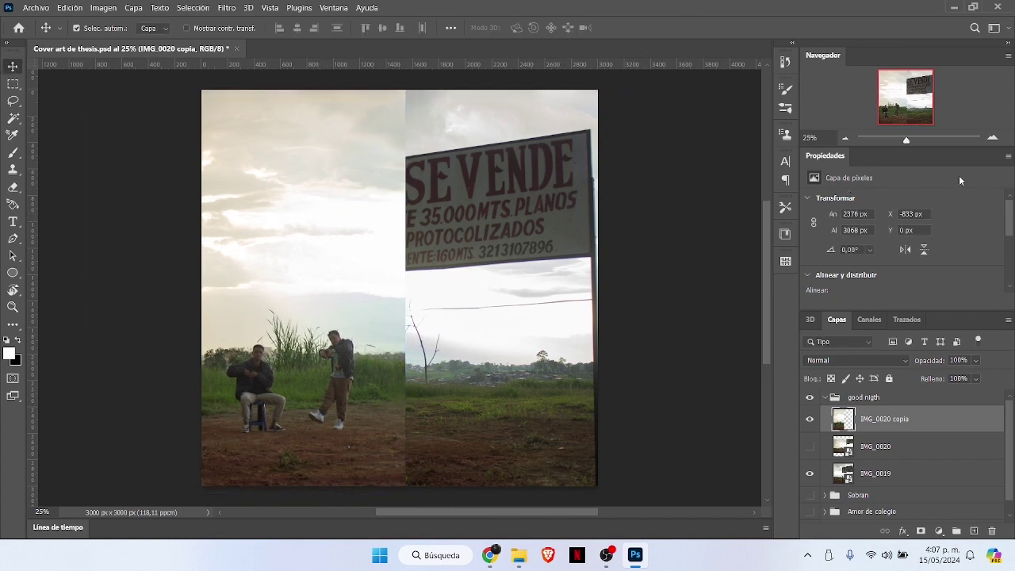
# Step: Select the two men in the IMG_0020 copy as the subject, copy them to a new layer and hide the IMG_0020 copy
pyautogui.click(992, 139)
pyautogui.moveTo(908, 91); pyautogui.dragTo(852, 118)
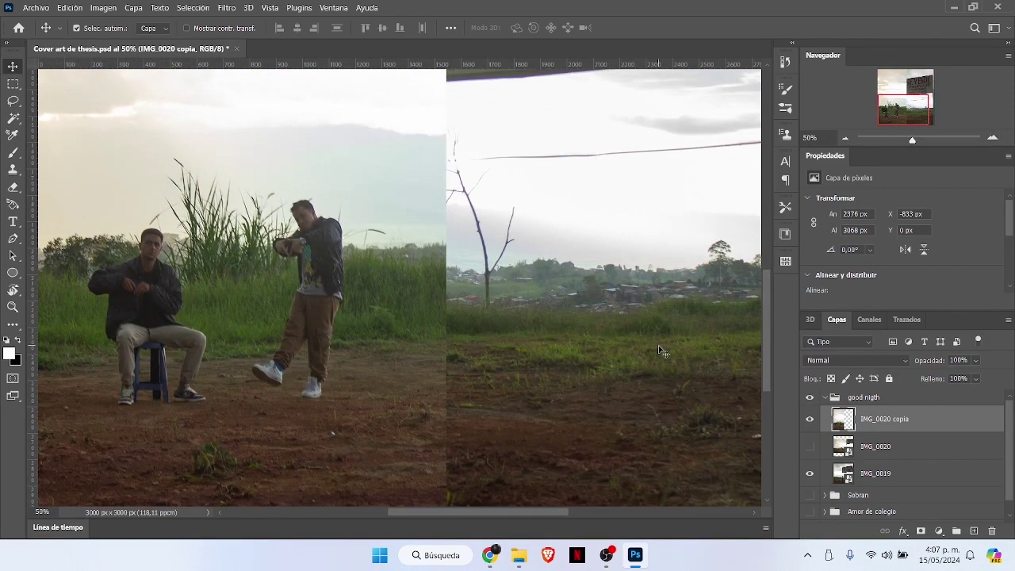
pyautogui.click(193, 7)
pyautogui.click(228, 153)
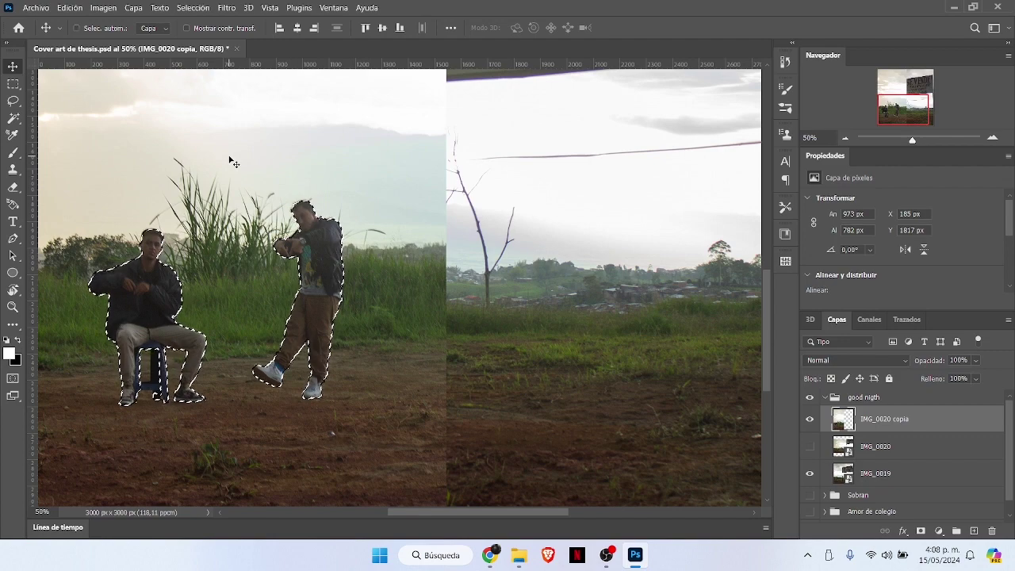
pyautogui.hotkey('ctrl', 'j')
pyautogui.click(809, 445)
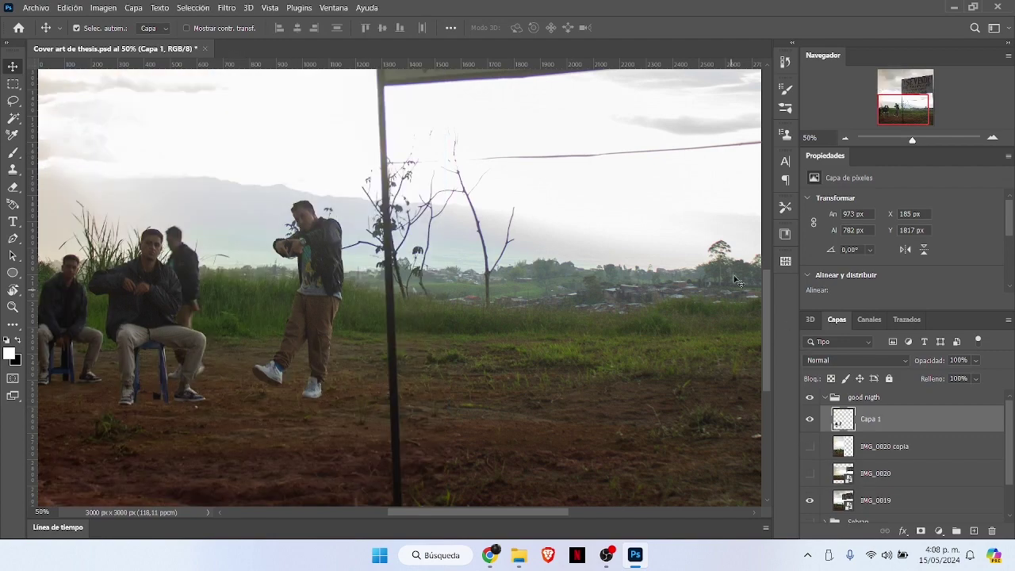
# Step: Shift the cut-out men in Capa 1 slightly down and to the left on the canvas and hide their layer
pyautogui.click(846, 140)
pyautogui.click(847, 140)
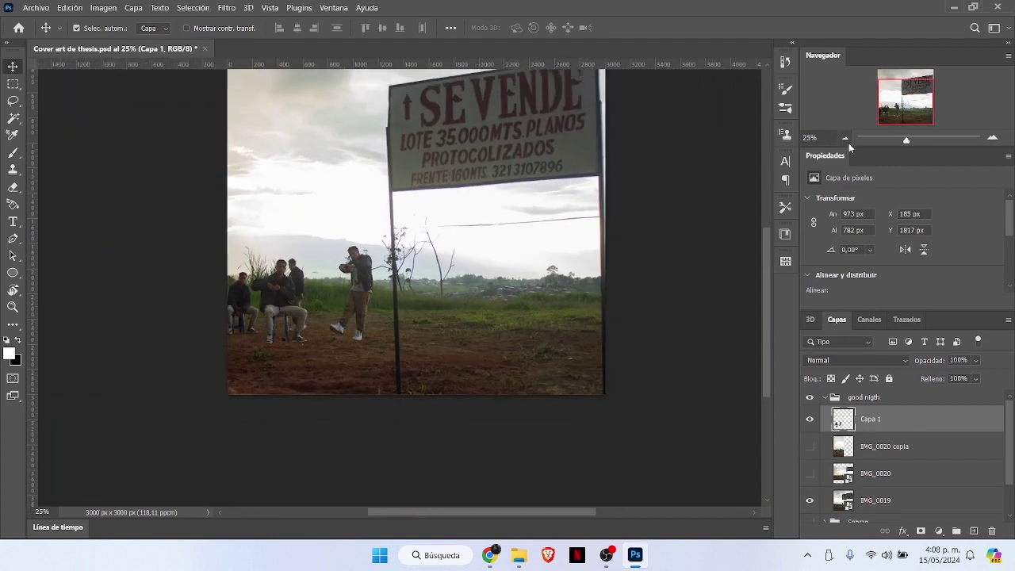
pyautogui.click(846, 140)
pyautogui.moveTo(322, 292); pyautogui.dragTo(316, 299)
pyautogui.click(863, 497)
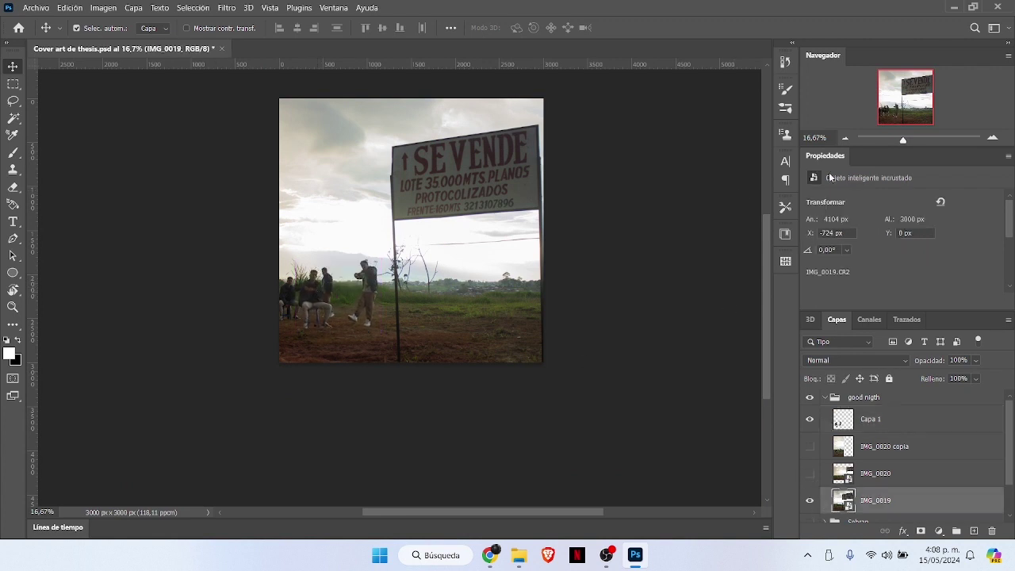
pyautogui.click(809, 420)
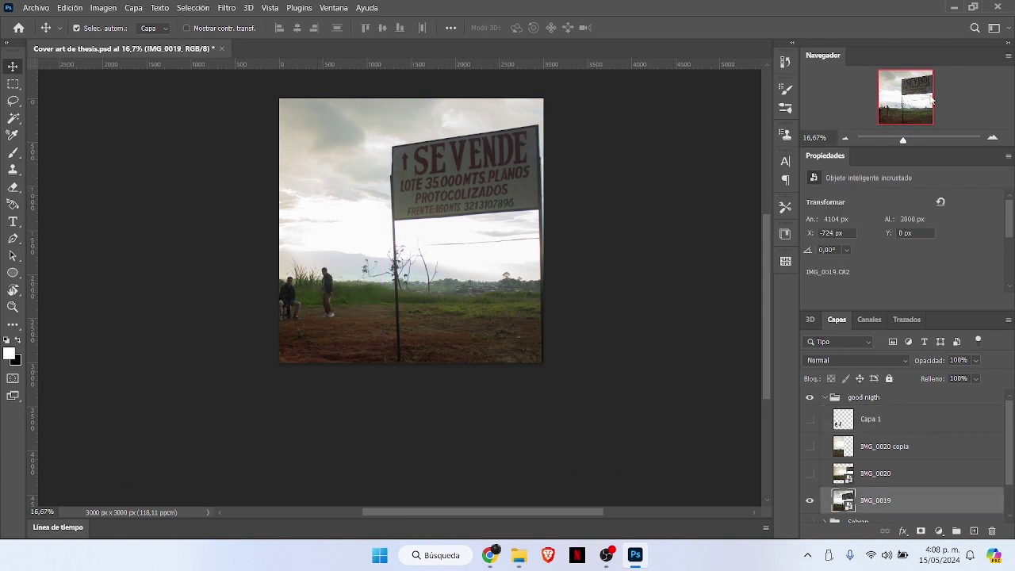
# Step: Lasso the seated man's stool and the leg at the canvas's left edge in IMG_0019 and rasterize that layer
pyautogui.click(996, 138)
pyautogui.click(996, 138)
pyautogui.click(996, 138)
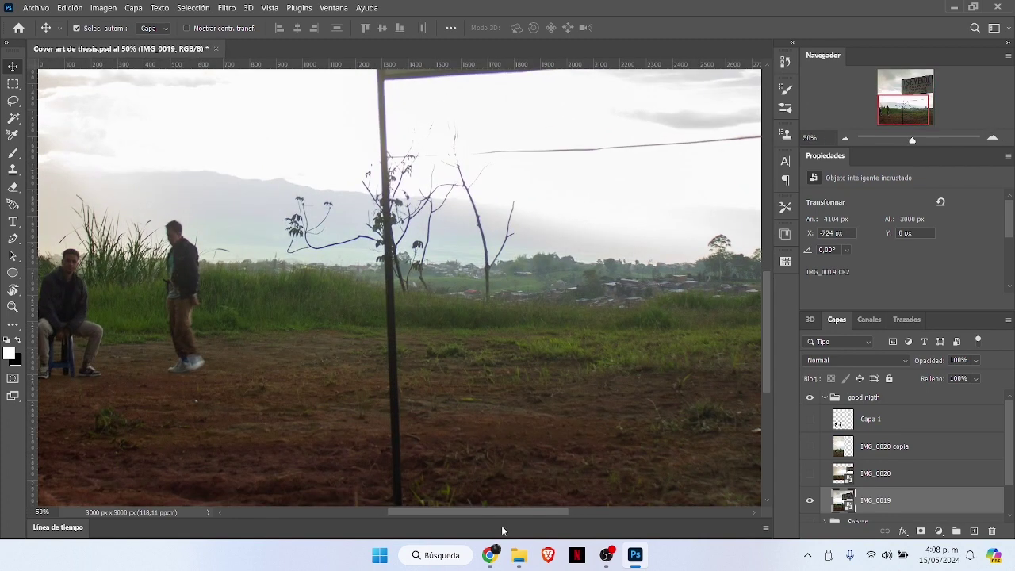
pyautogui.moveTo(513, 512); pyautogui.dragTo(457, 513)
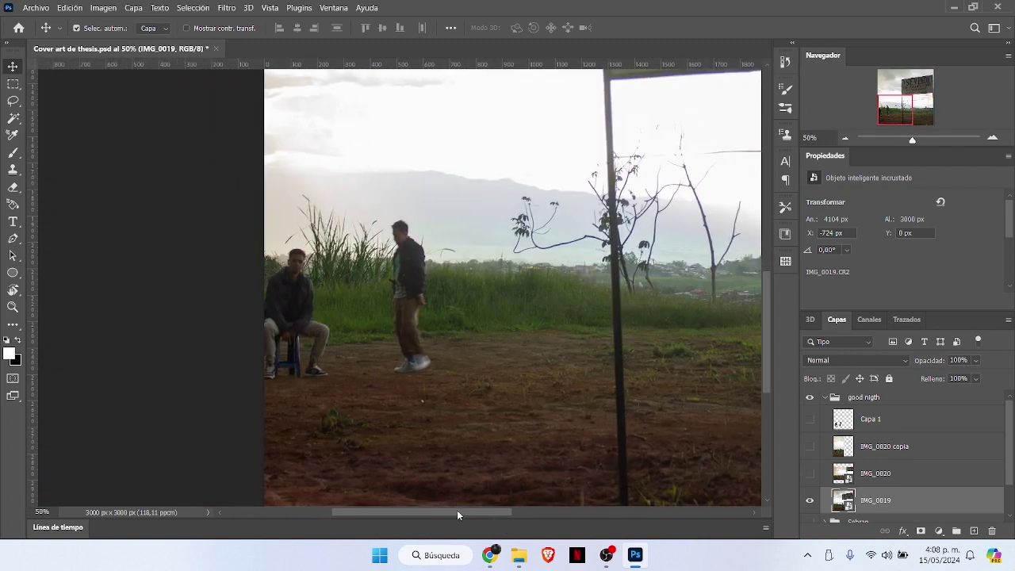
pyautogui.click(13, 101)
pyautogui.moveTo(265, 379)
pyautogui.mouseDown()
pyautogui.moveTo(308, 377)
pyautogui.moveTo(306, 333)
pyautogui.moveTo(263, 327)
pyautogui.moveTo(269, 381)
pyautogui.mouseUp()
pyautogui.rightClick(270, 378)
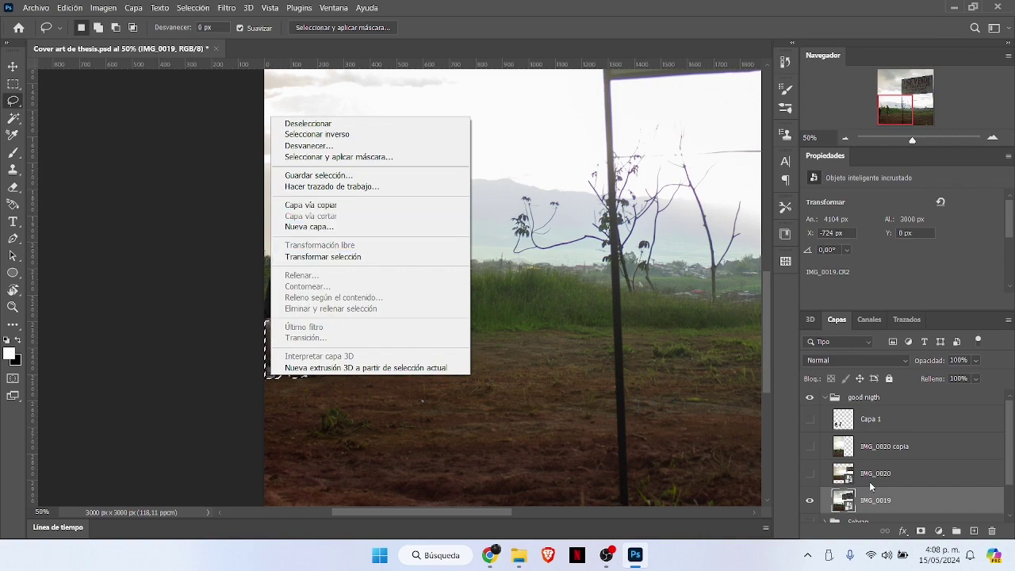
pyautogui.press('Escape')
pyautogui.rightClick(874, 495)
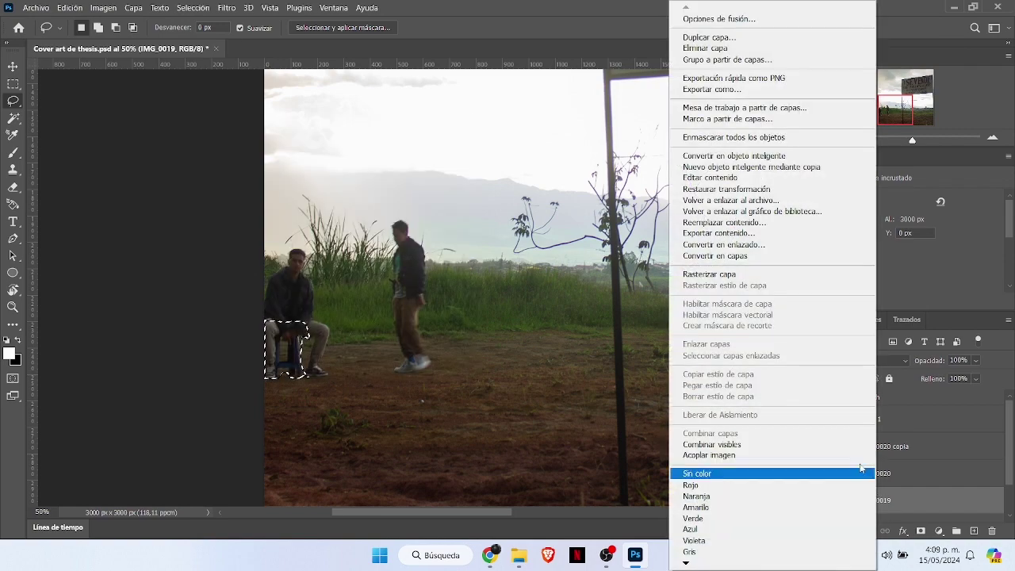
pyautogui.click(714, 275)
# Step: Fill the selected stool and leg area with Content-Aware fill
pyautogui.rightClick(270, 379)
pyautogui.click(314, 234)
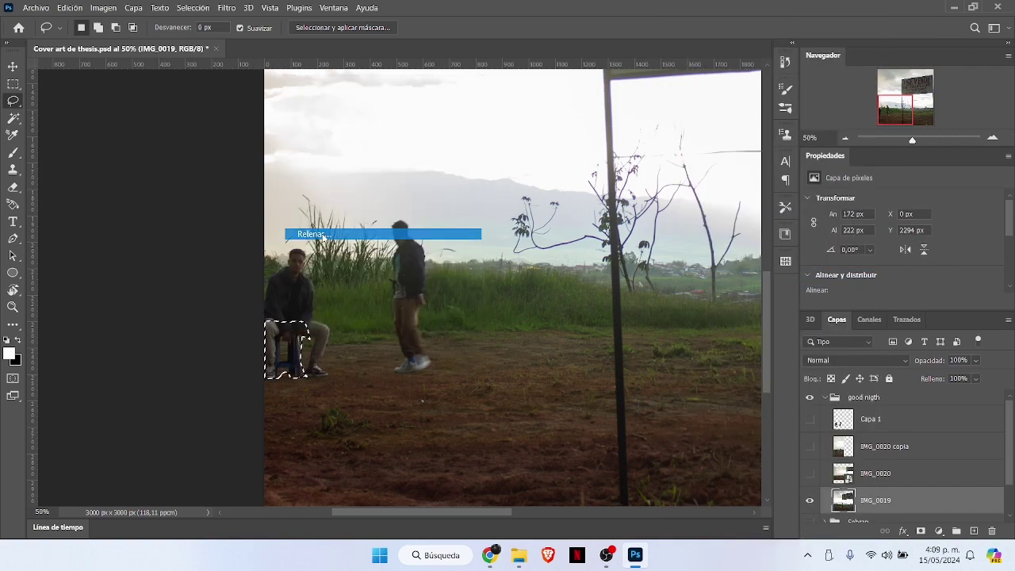
pyautogui.click(753, 38)
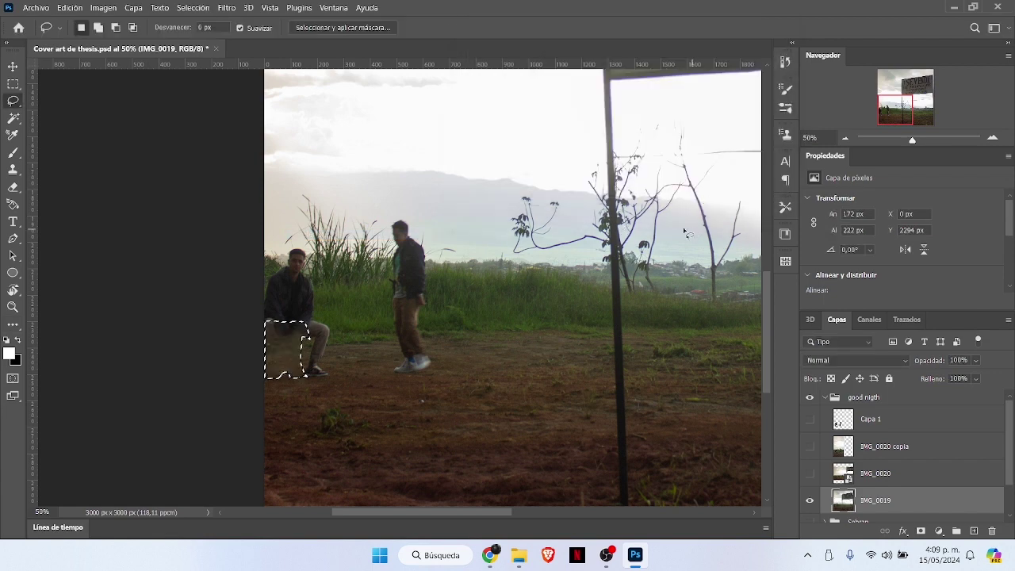
# Step: Lasso the seated man's thighs and remaining leg and replace them with a Content-Aware fill at 100% opacity
pyautogui.click(305, 327)
pyautogui.moveTo(303, 361)
pyautogui.mouseDown()
pyautogui.moveTo(300, 378)
pyautogui.moveTo(333, 381)
pyautogui.moveTo(336, 329)
pyautogui.mouseUp()
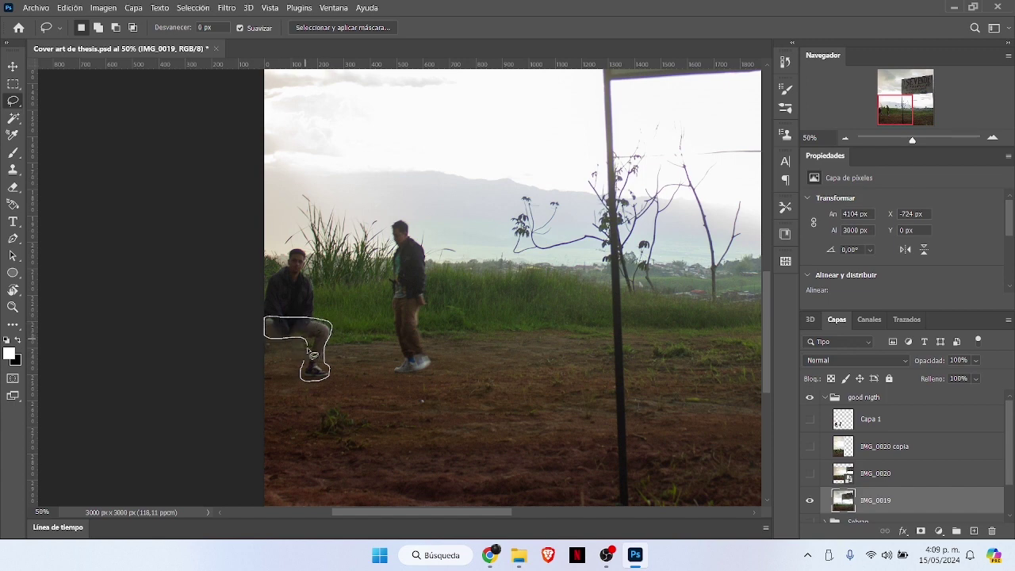
pyautogui.moveTo(311, 354); pyautogui.dragTo(311, 365)
pyautogui.rightClick(311, 366)
pyautogui.click(337, 263)
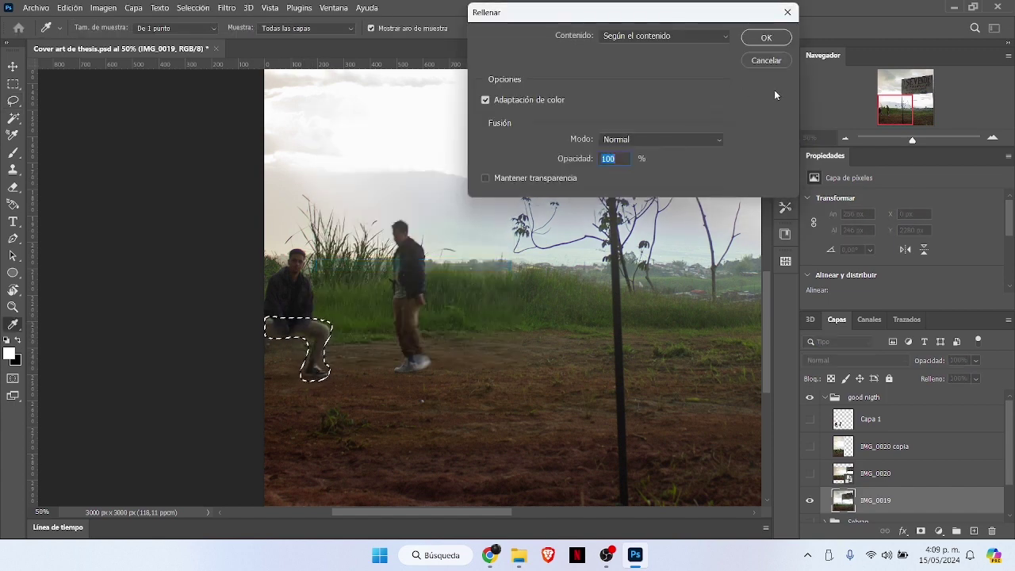
pyautogui.click(766, 37)
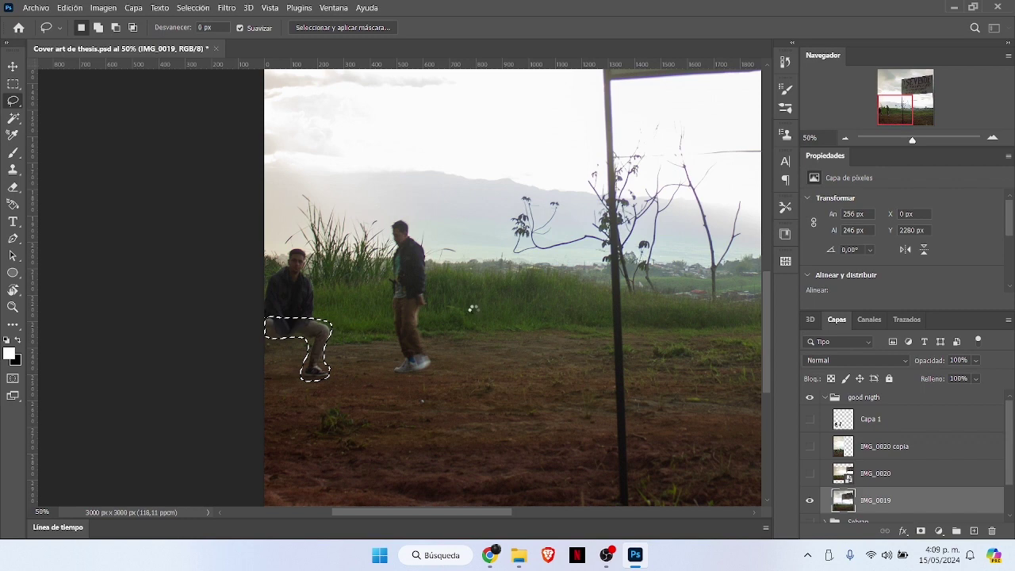
# Step: Lasso the left side of the seated man's torso, from shoulder to waist, and fill it Content-Aware
pyautogui.click(279, 273)
pyautogui.moveTo(280, 270)
pyautogui.mouseDown()
pyautogui.moveTo(261, 322)
pyautogui.moveTo(270, 330)
pyautogui.moveTo(286, 334)
pyautogui.moveTo(277, 267)
pyautogui.mouseUp()
pyautogui.rightClick(287, 301)
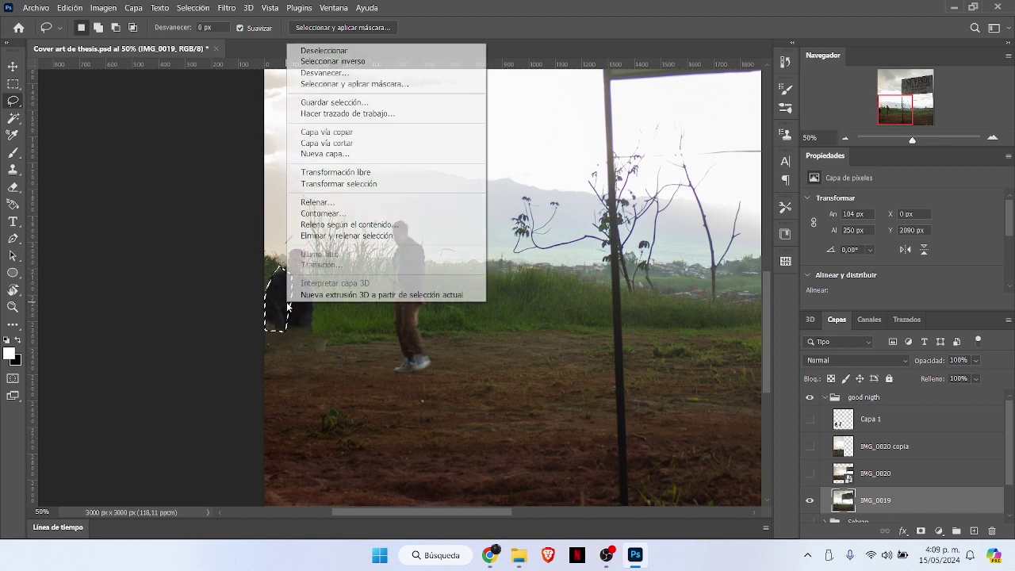
pyautogui.click(324, 202)
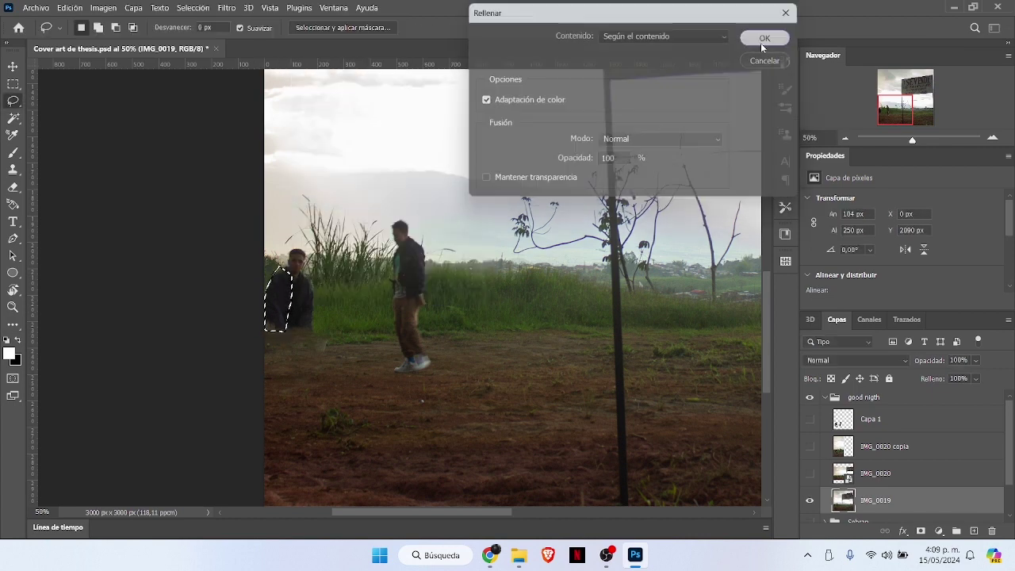
pyautogui.click(763, 38)
pyautogui.click(499, 558)
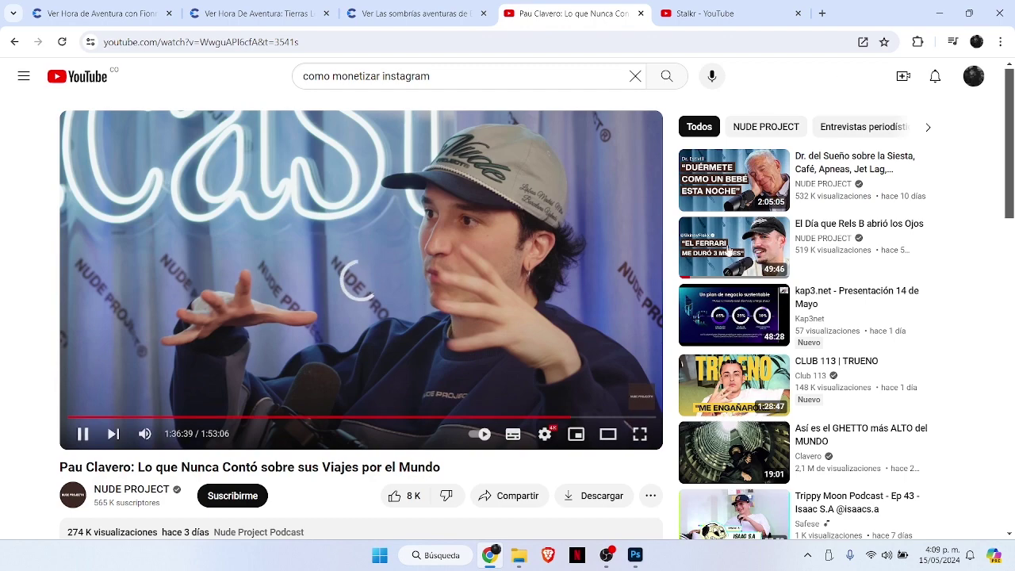
pyautogui.click(926, 7)
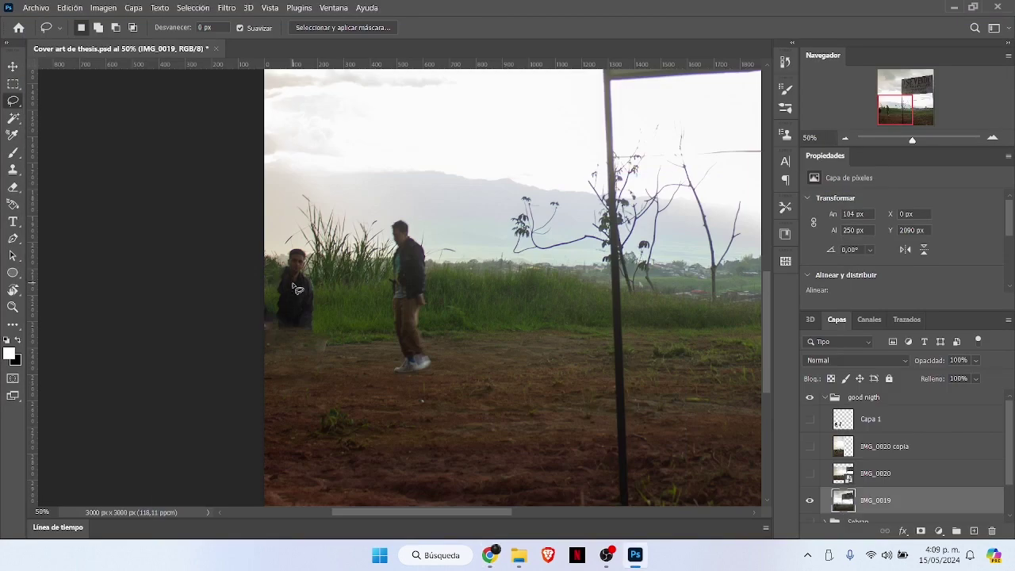
# Step: Lasso the dark remnant at the canvas's left edge beside the torso and fill it Content-Aware
pyautogui.moveTo(271, 342); pyautogui.dragTo(269, 305)
pyautogui.rightClick(268, 305)
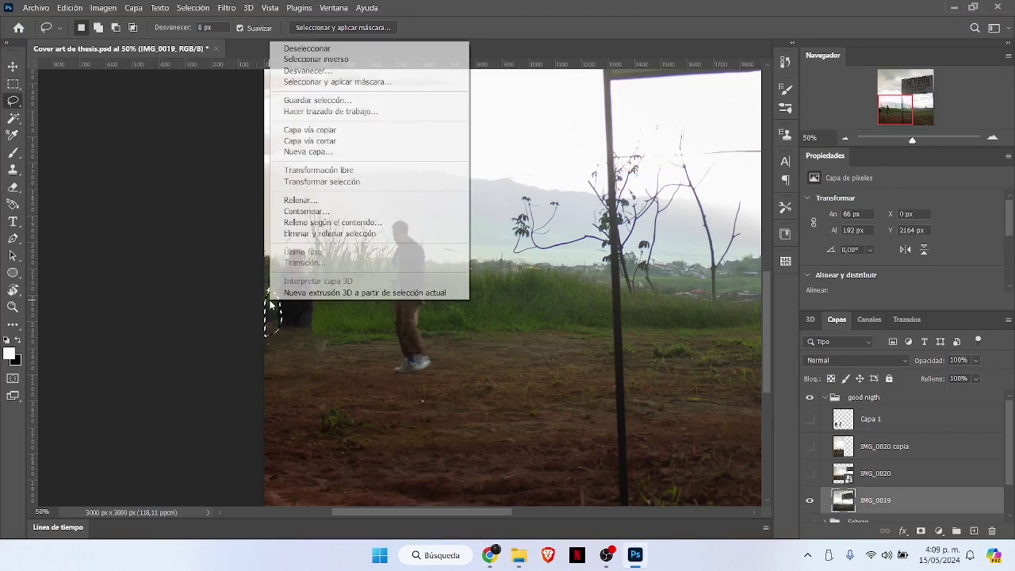
pyautogui.click(301, 198)
pyautogui.click(766, 37)
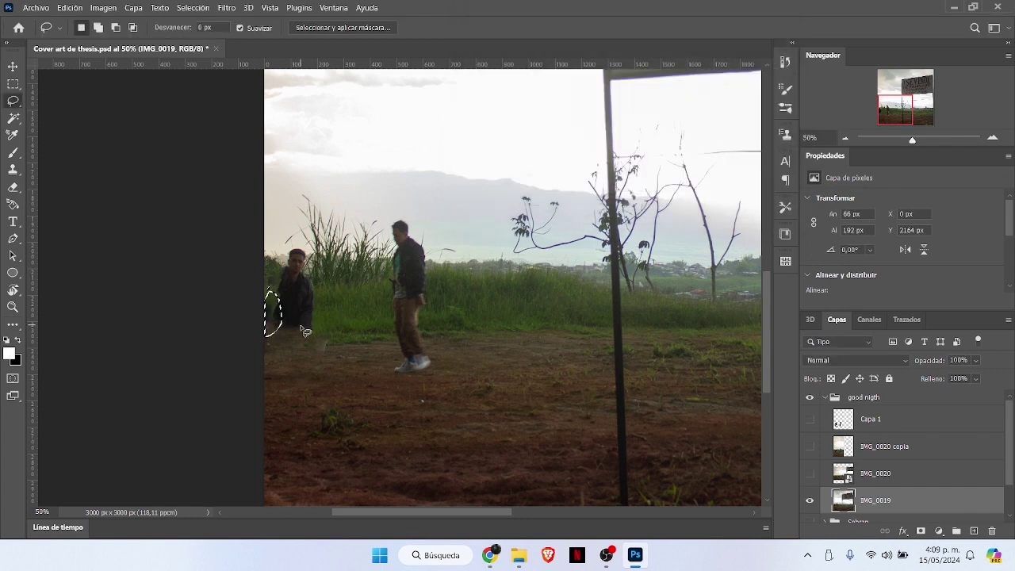
pyautogui.rightClick(264, 306)
pyautogui.click(273, 294)
# Step: Lasso the seated man's head and replace it with a Content-Aware fill
pyautogui.moveTo(309, 276)
pyautogui.mouseDown()
pyautogui.moveTo(305, 251)
pyautogui.moveTo(290, 251)
pyautogui.moveTo(295, 258)
pyautogui.mouseUp()
pyautogui.rightClick(296, 260)
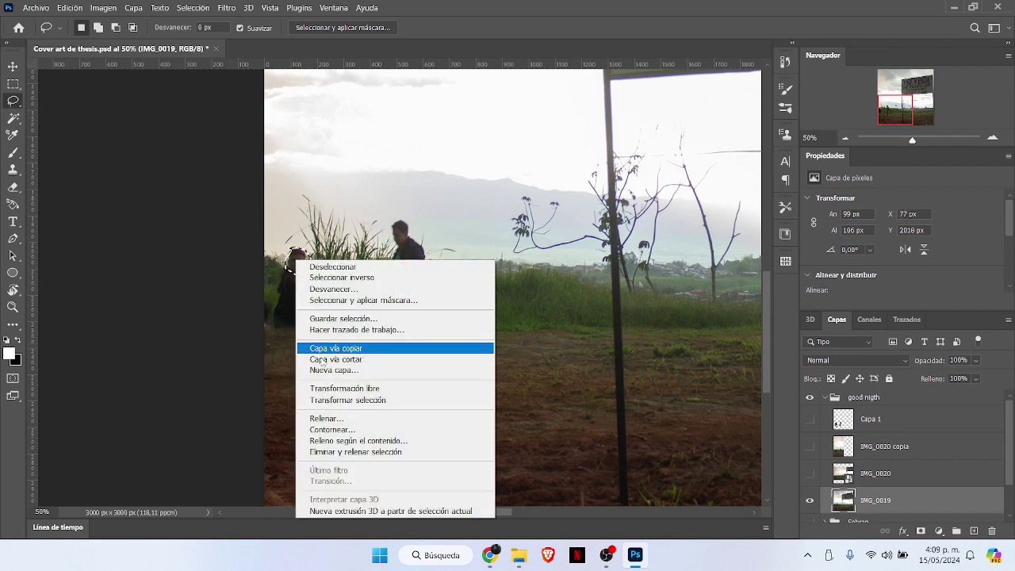
pyautogui.click(326, 418)
pyautogui.click(763, 38)
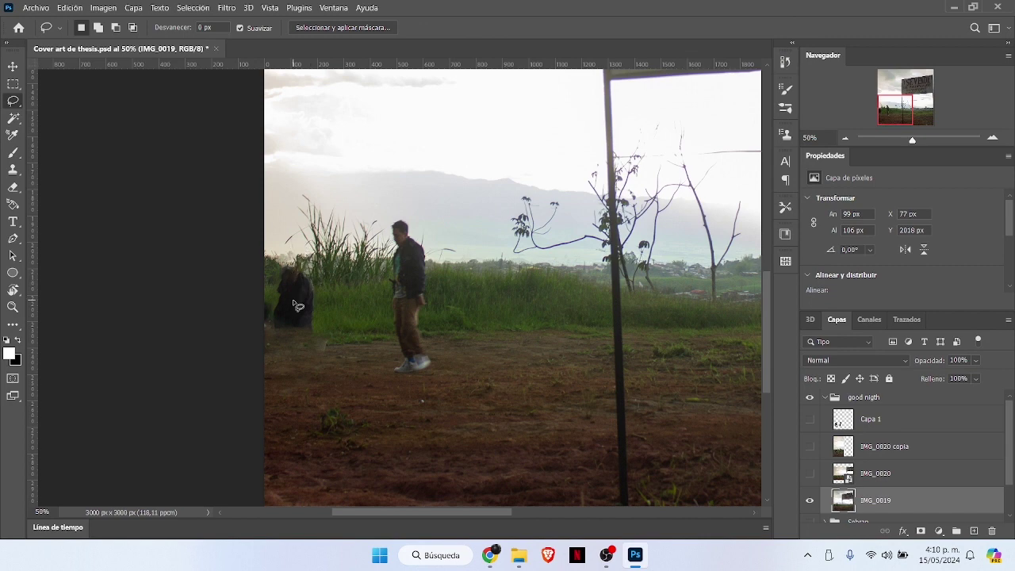
# Step: Lasso the left half of the remaining dark torso and fill it Content-Aware in Normal mode at 100% opacity
pyautogui.moveTo(297, 264)
pyautogui.mouseDown()
pyautogui.moveTo(273, 323)
pyautogui.moveTo(295, 273)
pyautogui.mouseUp()
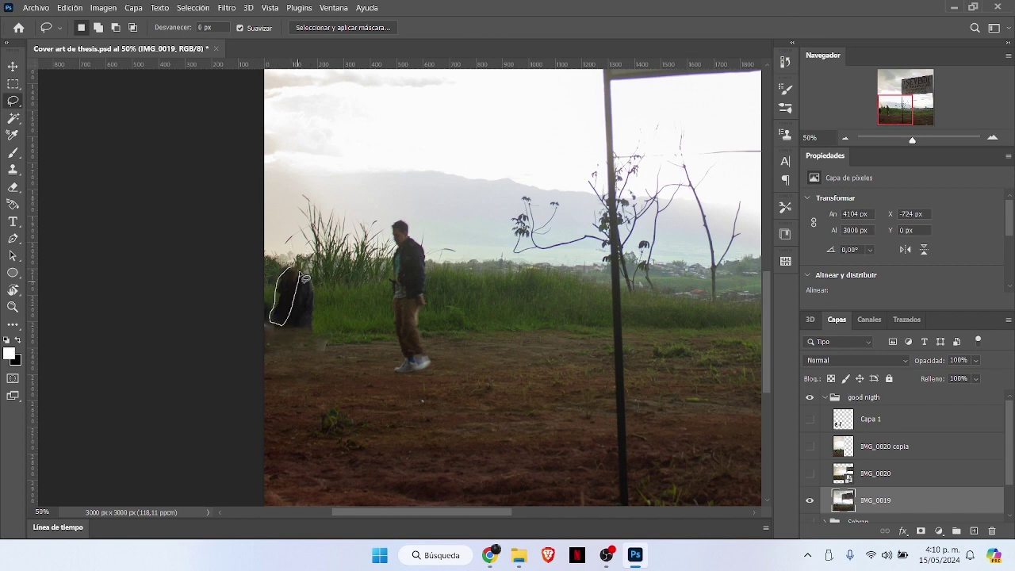
pyautogui.rightClick(290, 294)
pyautogui.click(320, 188)
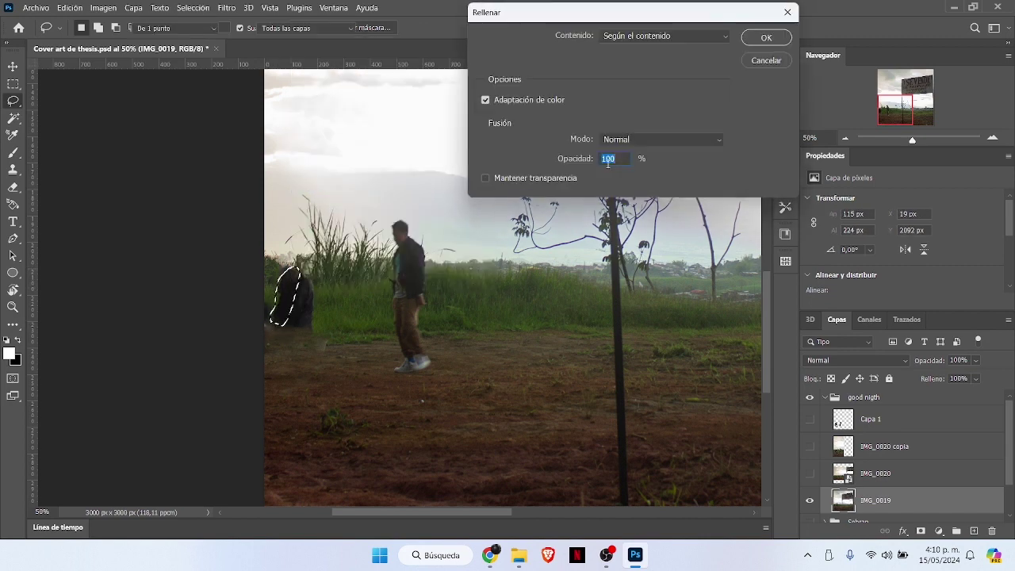
pyautogui.click(764, 37)
# Step: Lasso the upright dark oval still left of the seated man's torso and fill it Content-Aware
pyautogui.moveTo(291, 268)
pyautogui.mouseDown()
pyautogui.moveTo(282, 314)
pyautogui.moveTo(296, 332)
pyautogui.moveTo(309, 278)
pyautogui.moveTo(295, 269)
pyautogui.mouseUp()
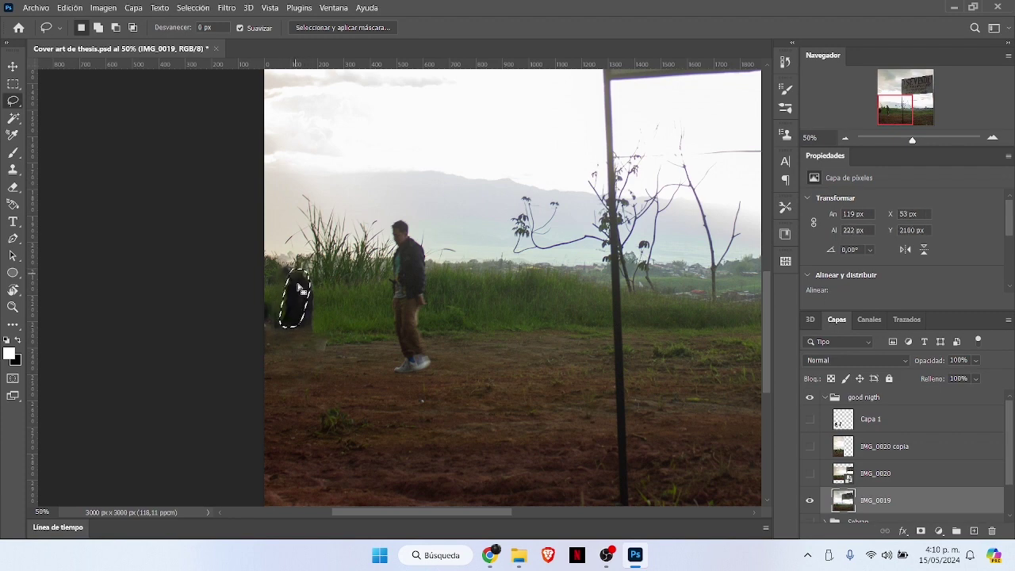
pyautogui.rightClick(293, 295)
pyautogui.click(341, 191)
pyautogui.press('Return')
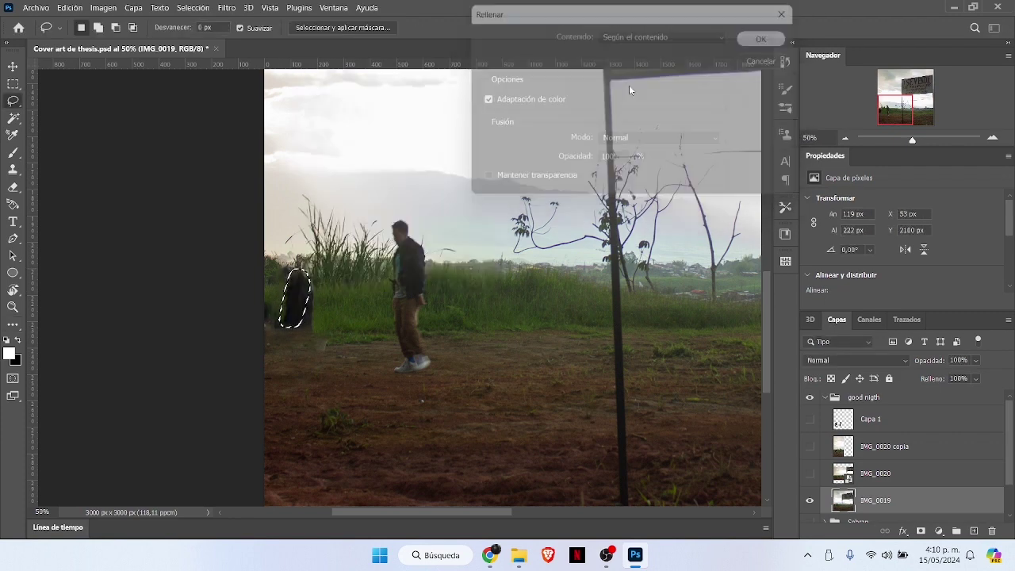
# Step: Lasso the narrow dark sliver on the right of the torso remnant, fill it Content-Aware and deselect
pyautogui.moveTo(311, 291)
pyautogui.mouseDown()
pyautogui.moveTo(294, 320)
pyautogui.moveTo(306, 333)
pyautogui.moveTo(310, 287)
pyautogui.mouseUp()
pyautogui.rightClick(302, 303)
pyautogui.click(330, 203)
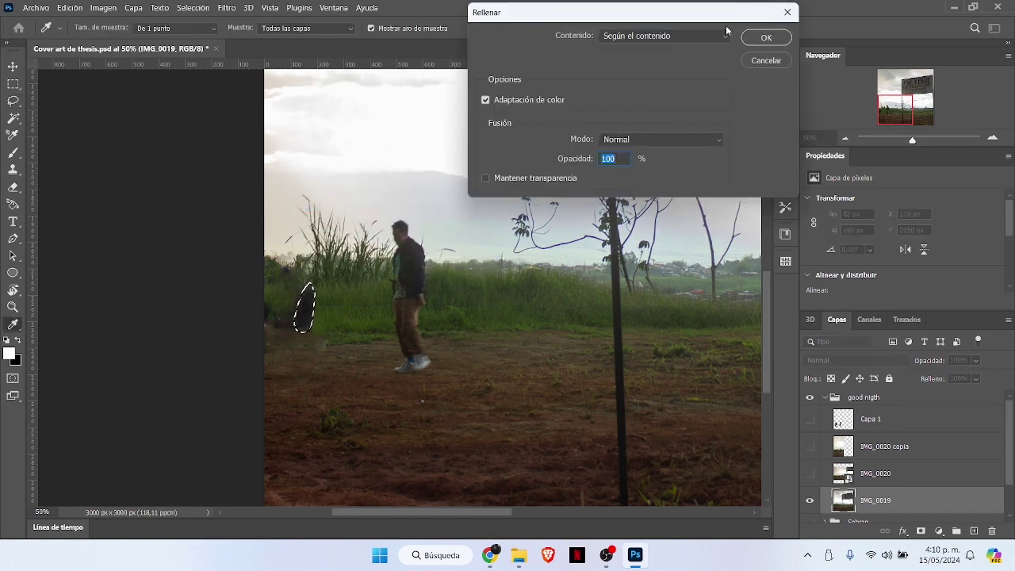
pyautogui.press('Return')
pyautogui.hotkey('ctrl', 'd')
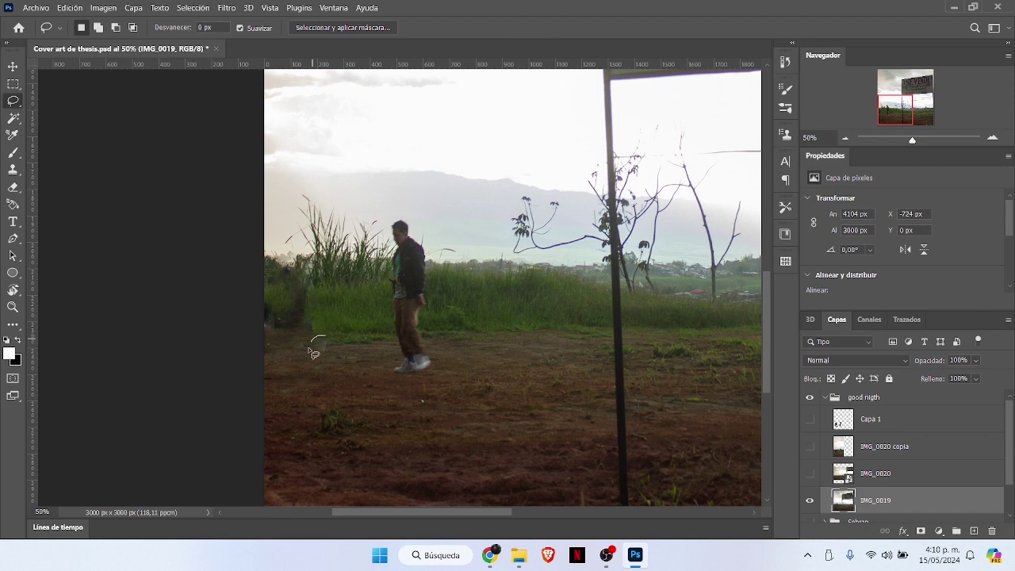
# Step: Clean up the small blotch on the soil below the grass edge with a lassoed Content-Aware fill and deselect
pyautogui.moveTo(314, 354); pyautogui.dragTo(317, 353)
pyautogui.rightClick(317, 353)
pyautogui.click(353, 234)
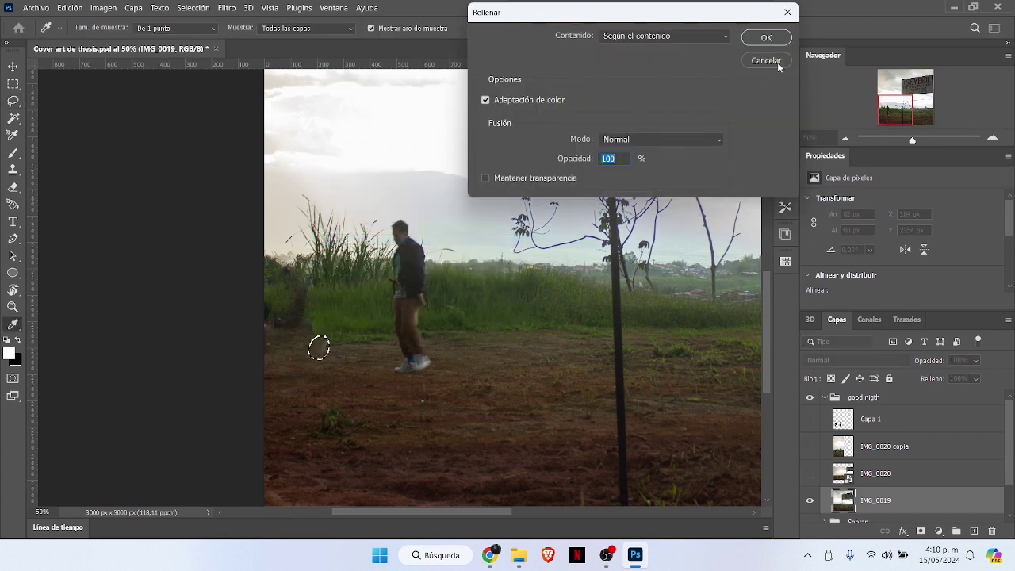
pyautogui.press('Return')
pyautogui.hotkey('ctrl', 'd')
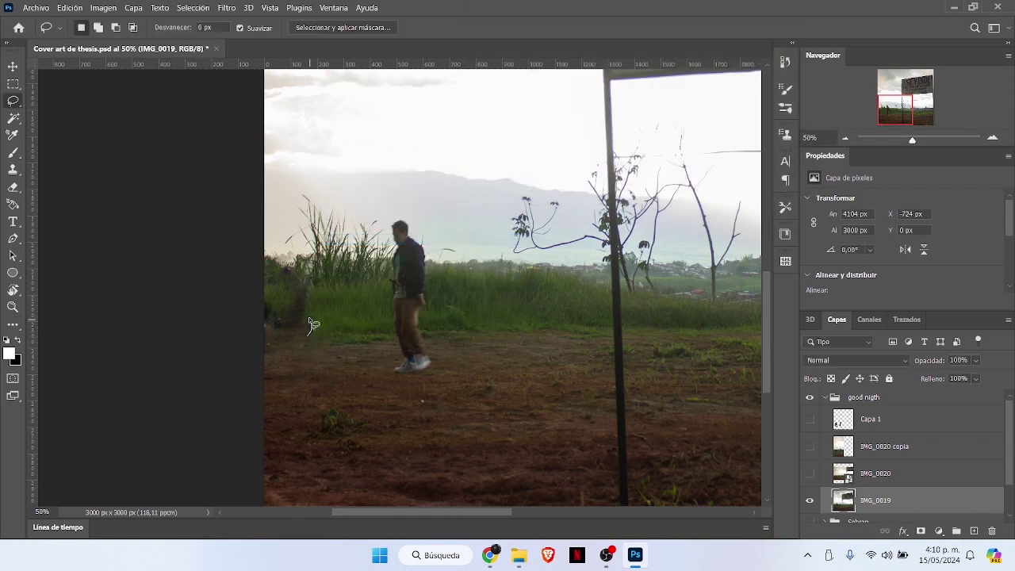
# Step: Lasso the triangular dark smudge in the grass where the seated man was, fill it Content-Aware and deselect
pyautogui.moveTo(314, 326)
pyautogui.mouseDown()
pyautogui.moveTo(306, 279)
pyautogui.moveTo(277, 322)
pyautogui.moveTo(310, 340)
pyautogui.moveTo(304, 327)
pyautogui.mouseUp()
pyautogui.rightClick(304, 328)
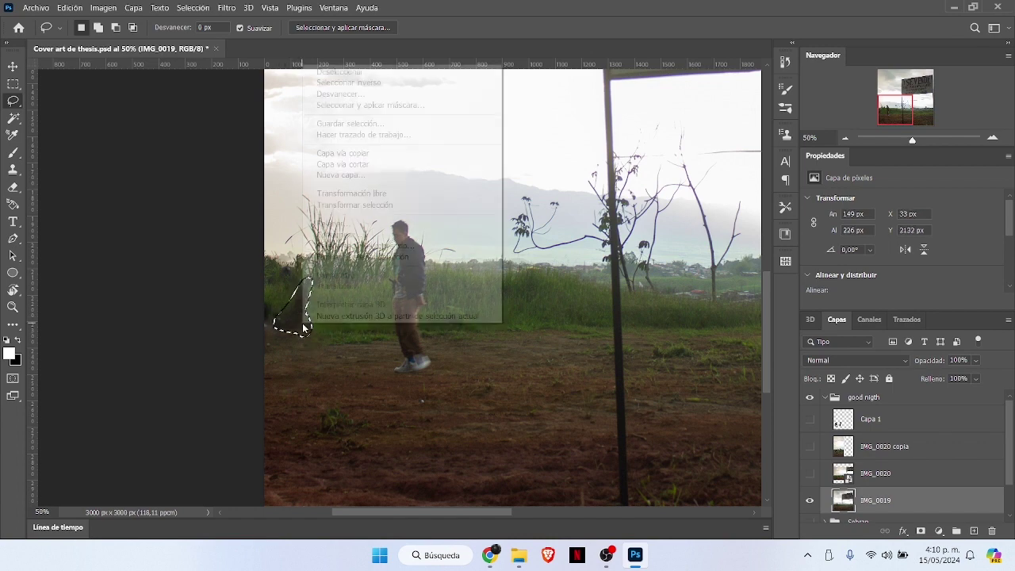
pyautogui.click(337, 223)
pyautogui.click(770, 37)
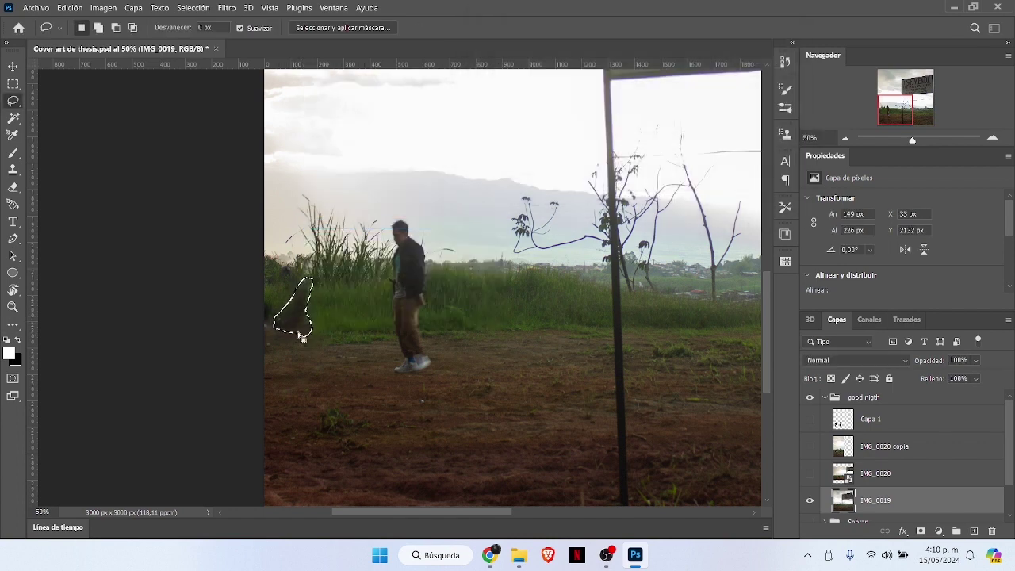
pyautogui.hotkey('ctrl', 'd')
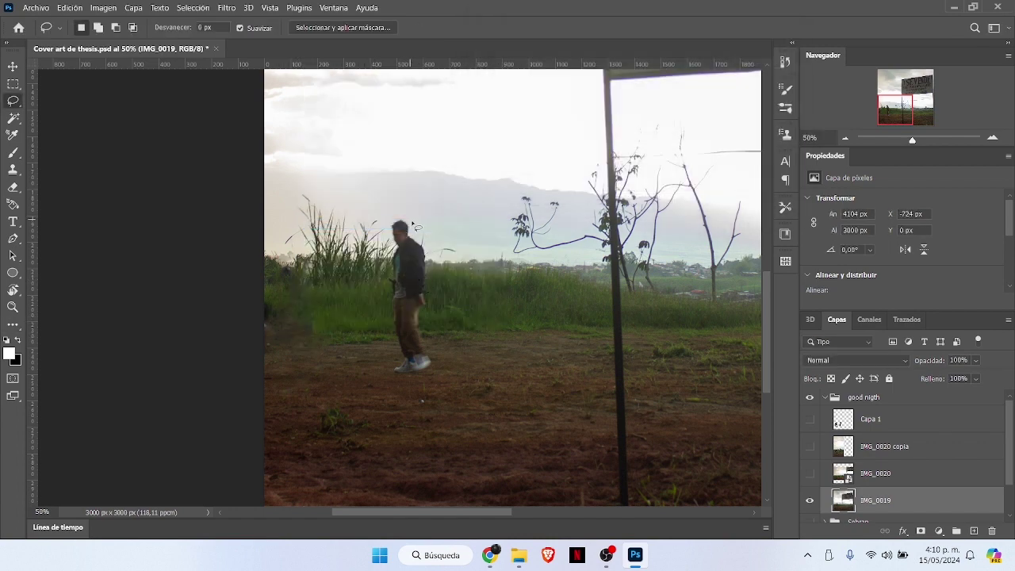
# Step: Lasso the whole standing man in IMG_0019, replace him with a Content-Aware fill and deselect
pyautogui.moveTo(411, 233)
pyautogui.mouseDown()
pyautogui.moveTo(399, 218)
pyautogui.moveTo(390, 278)
pyautogui.moveTo(400, 372)
pyautogui.moveTo(435, 372)
pyautogui.moveTo(427, 254)
pyautogui.moveTo(414, 236)
pyautogui.mouseUp()
pyautogui.rightClick(417, 252)
pyautogui.click(444, 420)
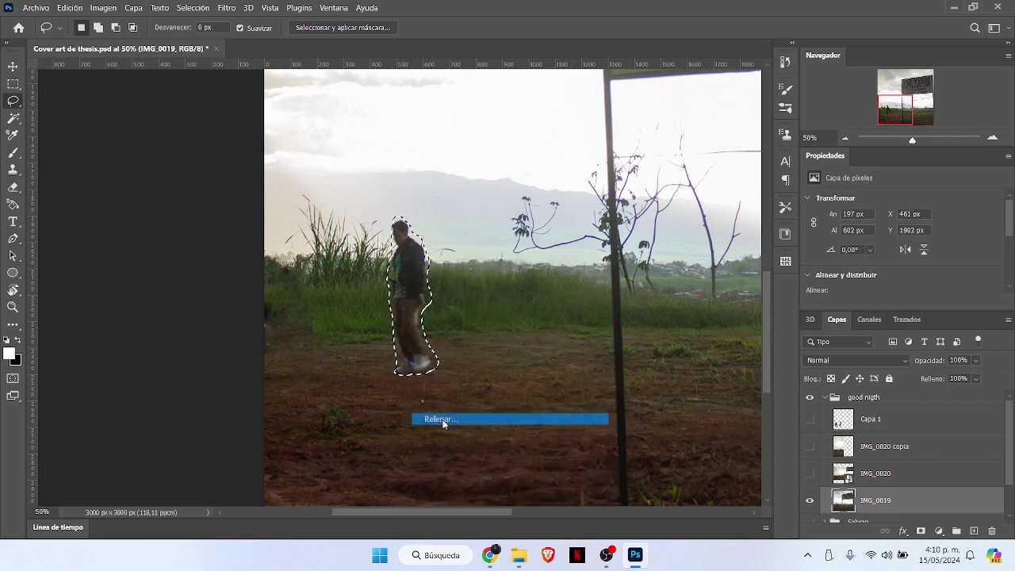
pyautogui.click(760, 42)
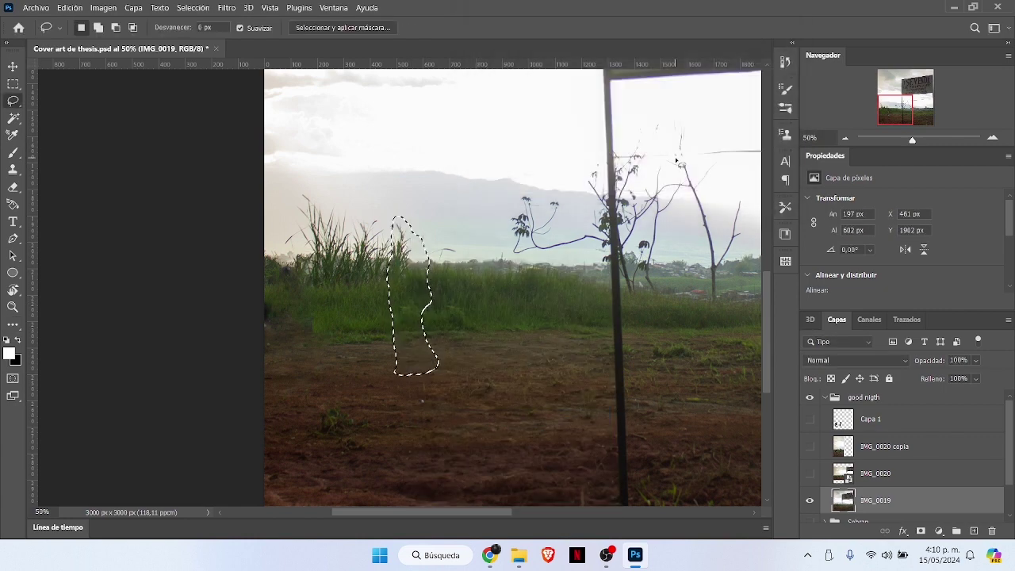
pyautogui.hotkey('ctrl', 'd')
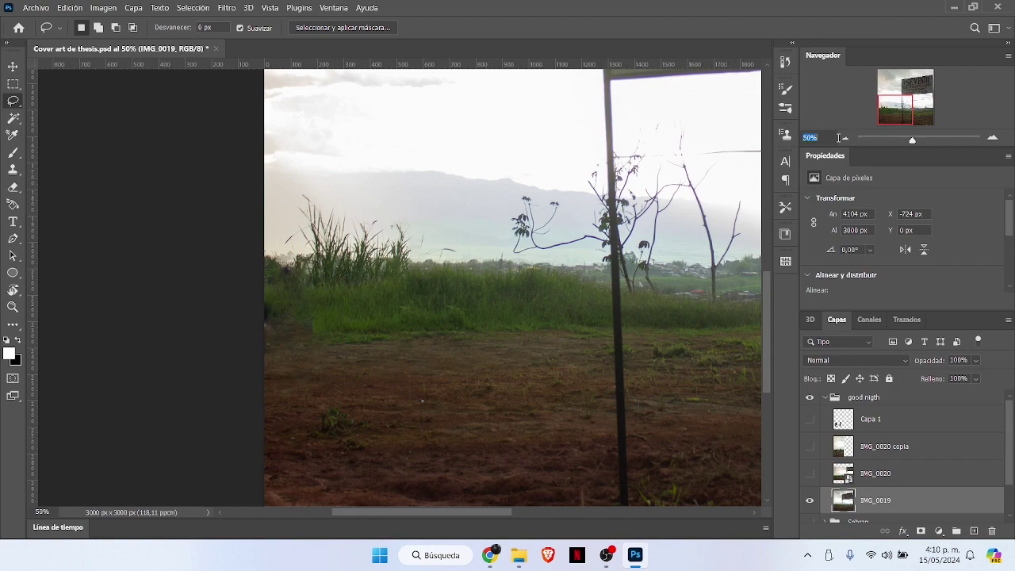
pyautogui.click(845, 138)
pyautogui.click(845, 138)
pyautogui.click(846, 138)
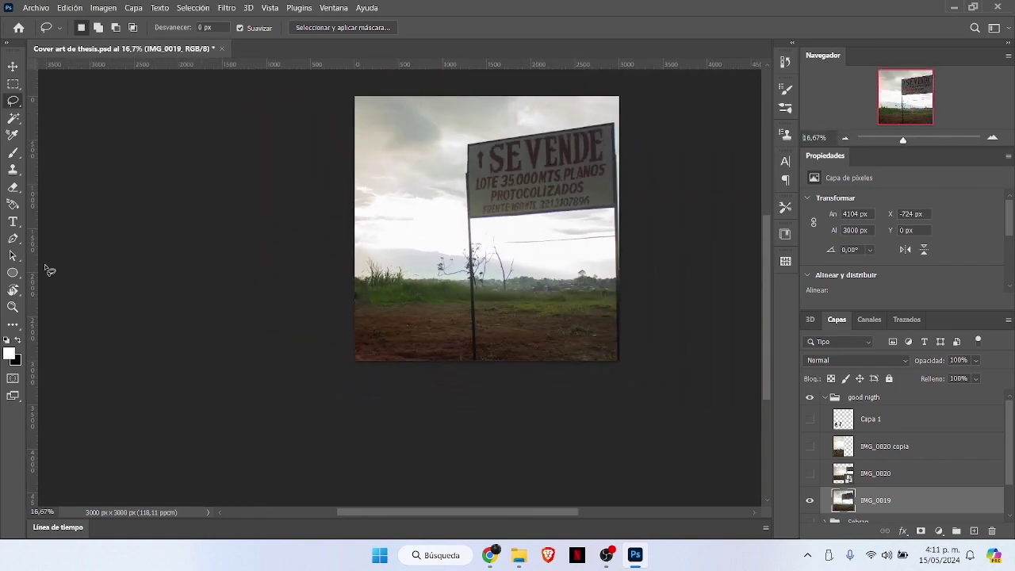
# Step: Show the Capa 1 layer with the two men and nudge them slightly left, to about X 95, Y 1821 px
pyautogui.click(13, 309)
pyautogui.click(467, 29)
pyautogui.click(12, 67)
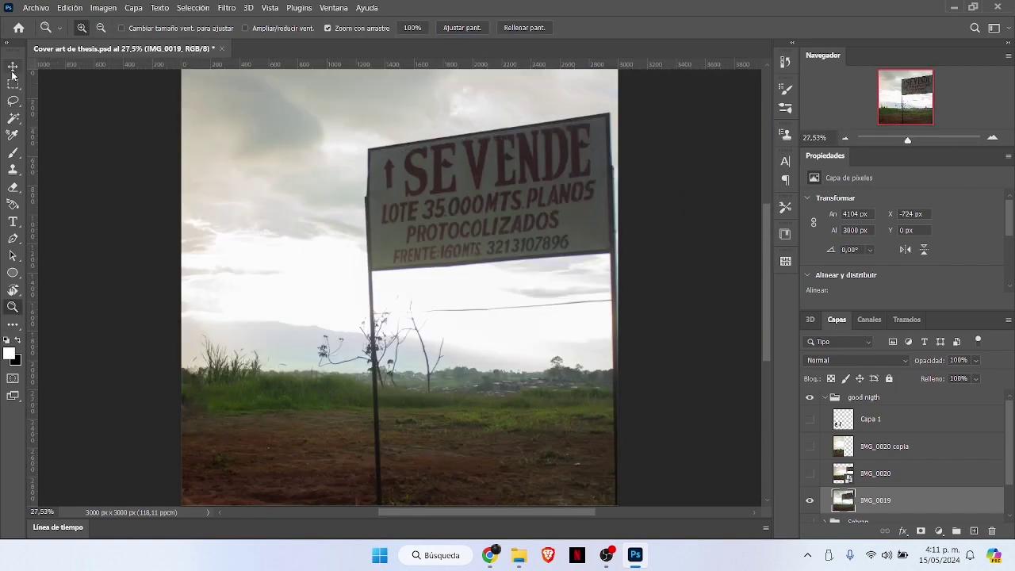
pyautogui.click(810, 419)
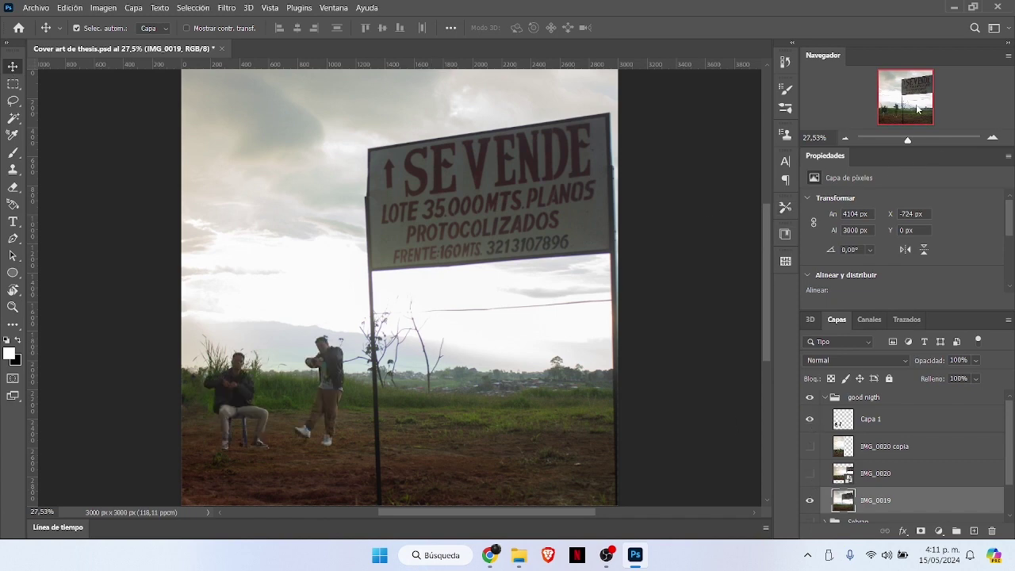
pyautogui.moveTo(242, 390)
pyautogui.mouseDown()
pyautogui.moveTo(233, 405)
pyautogui.moveTo(233, 390)
pyautogui.mouseUp()
# Step: Try to enlarge the two men on Capa 1 to about 1107 × 956 px, and undo the transformation
pyautogui.hotkey('ctrl', 't')
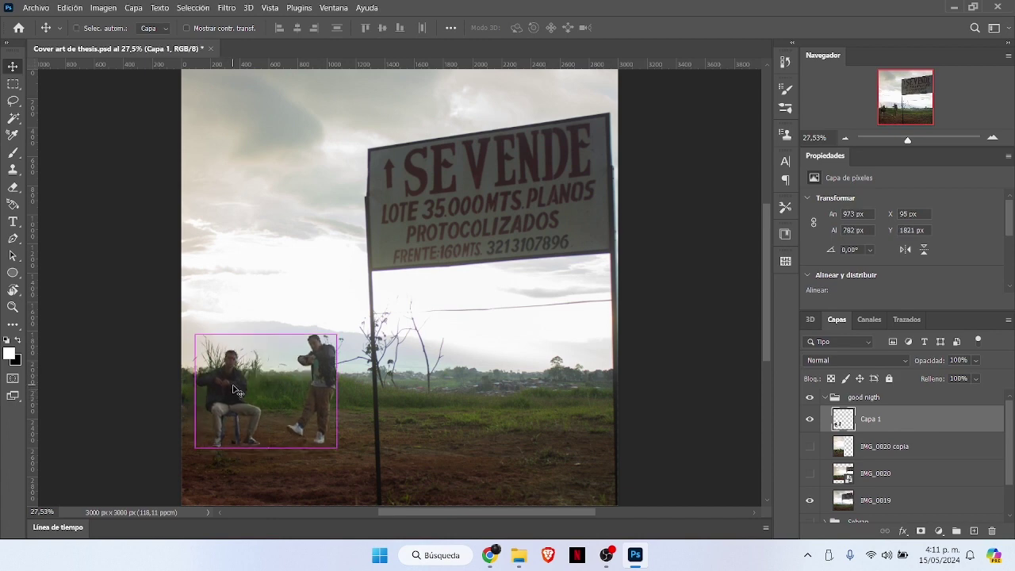
pyautogui.moveTo(337, 335); pyautogui.dragTo(355, 312)
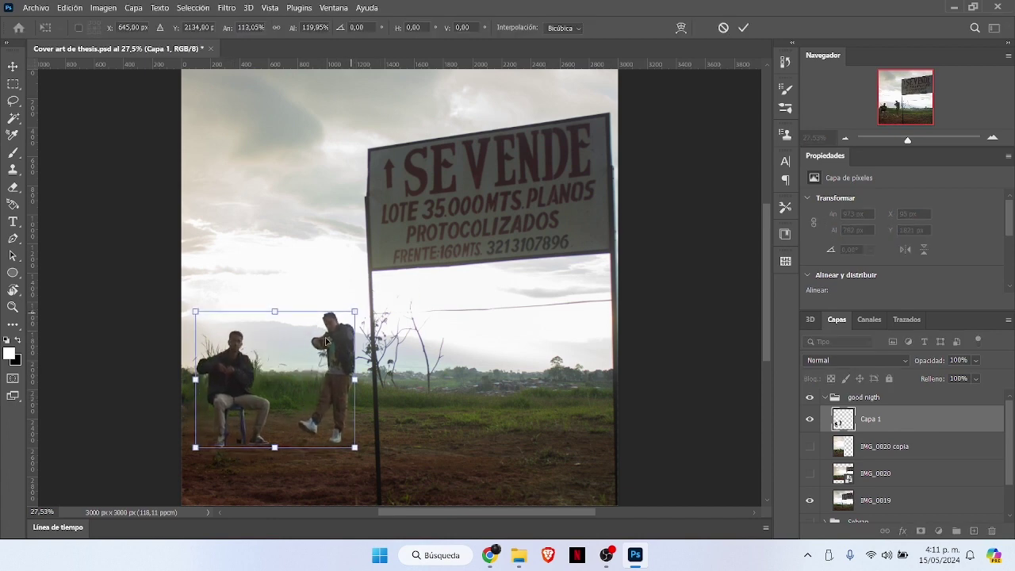
pyautogui.moveTo(196, 448); pyautogui.dragTo(194, 454)
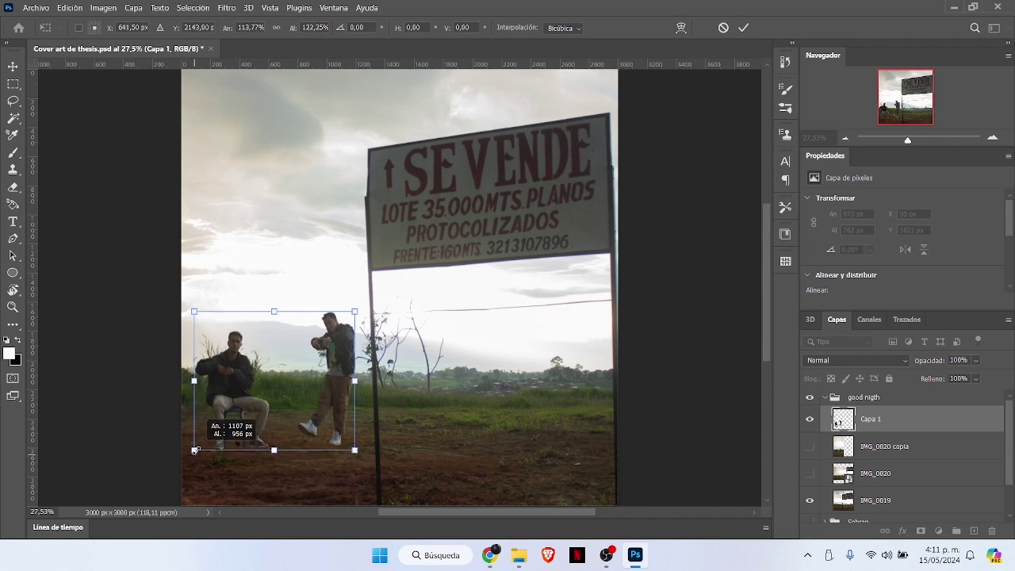
pyautogui.click(743, 28)
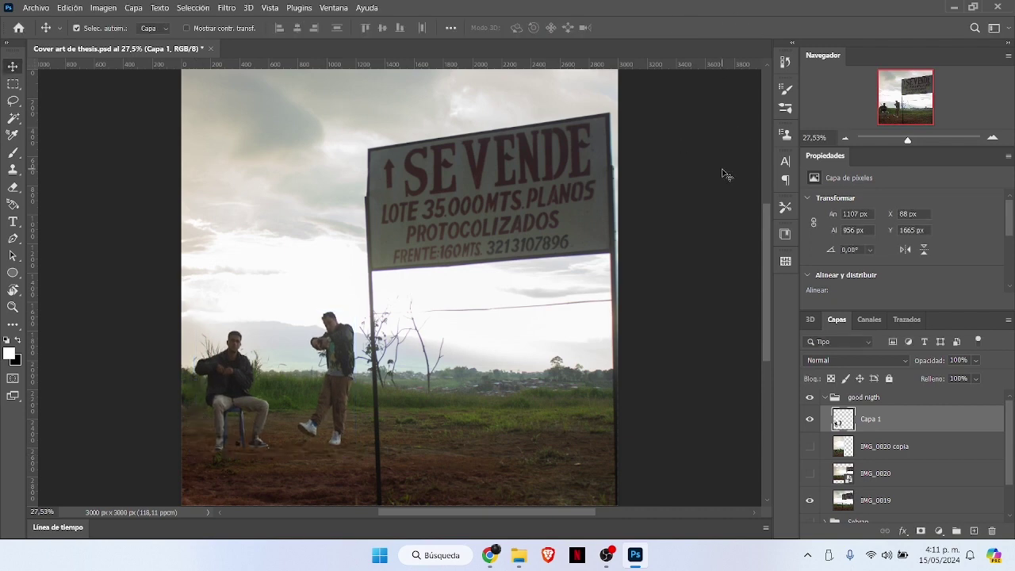
pyautogui.hotkey('ctrl', 'z')
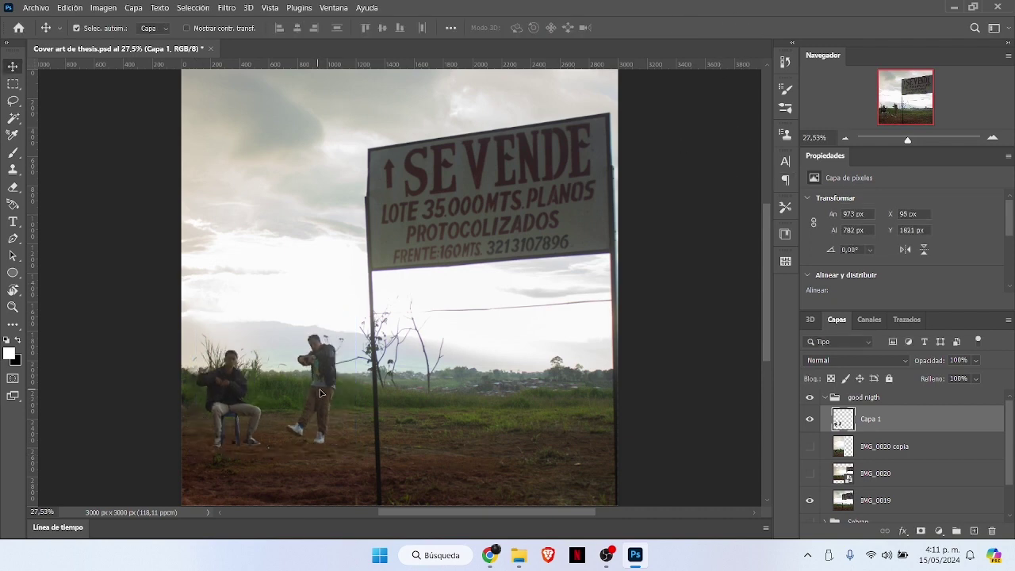
# Step: Move the two men slightly right, to about X 164, Y 1817 px, and make IMG_0019 the active layer
pyautogui.moveTo(321, 393); pyautogui.dragTo(337, 392)
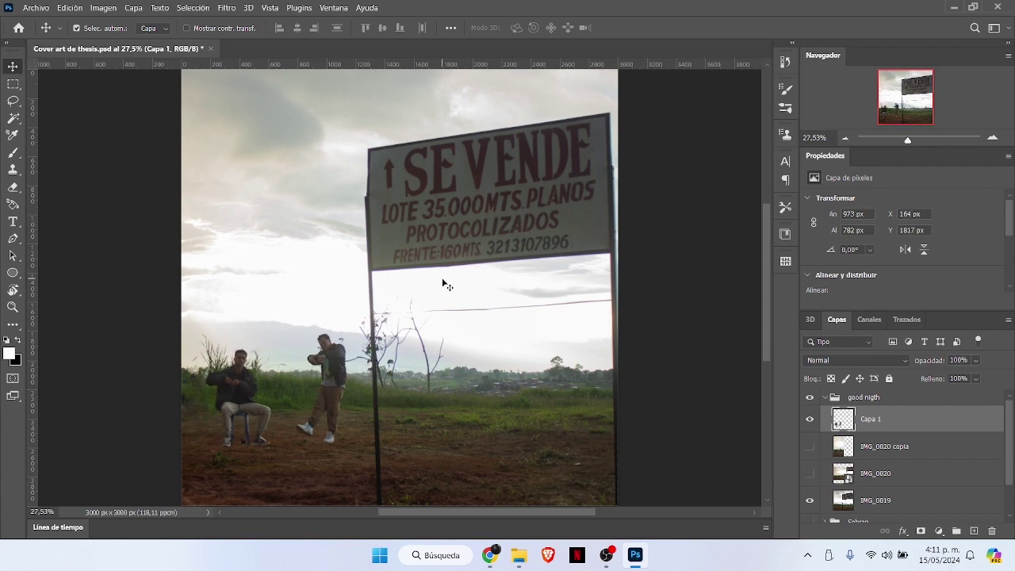
pyautogui.click(374, 148)
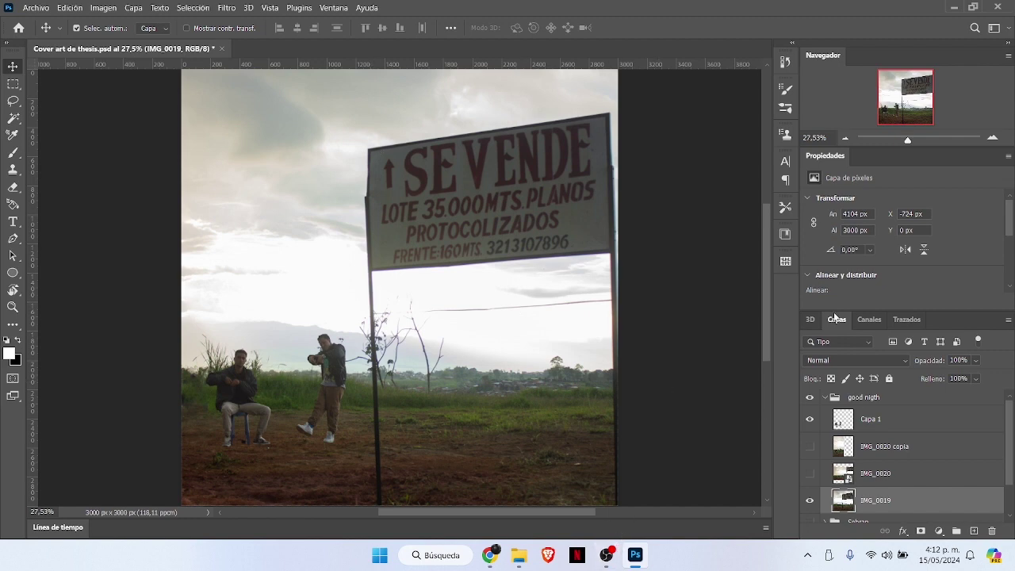
# Step: Add the PDV-records logo layer above Capa 1 and position it in the cover's upper-left corner, at about X 62, Y 58 px
pyautogui.scroll(-2, 1012, 425)
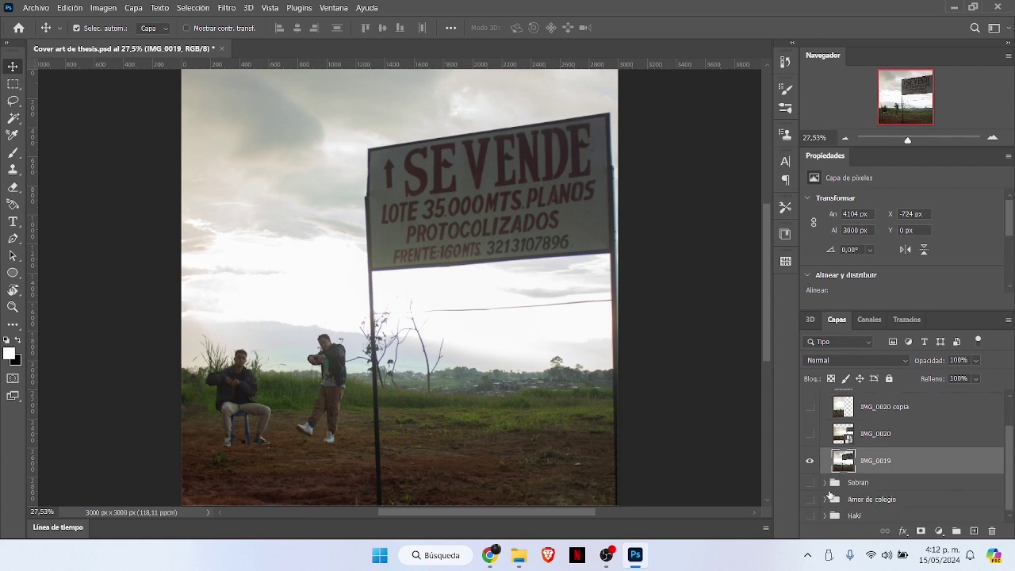
pyautogui.moveTo(825, 484); pyautogui.dragTo(851, 401)
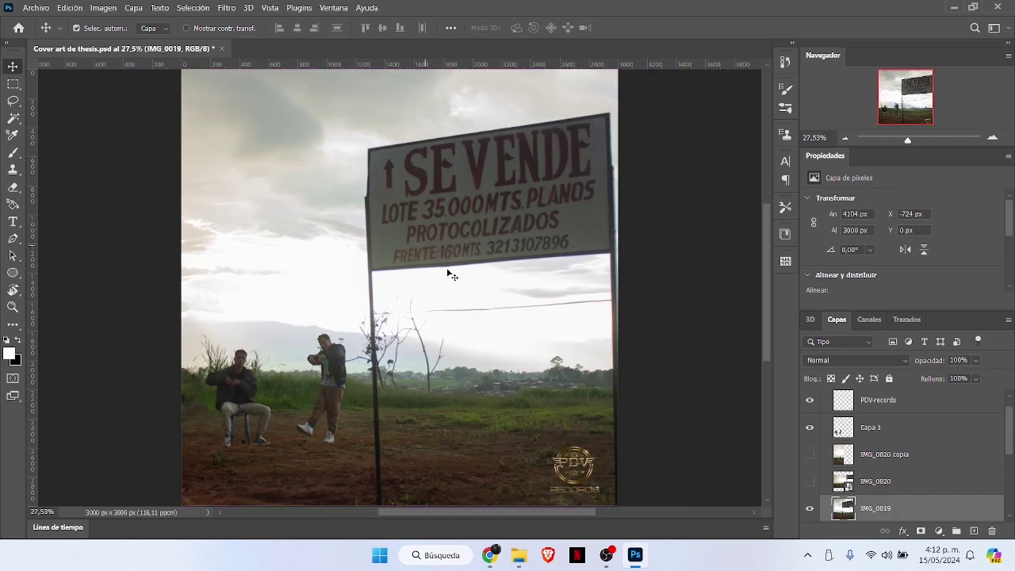
pyautogui.moveTo(565, 466); pyautogui.dragTo(207, 95)
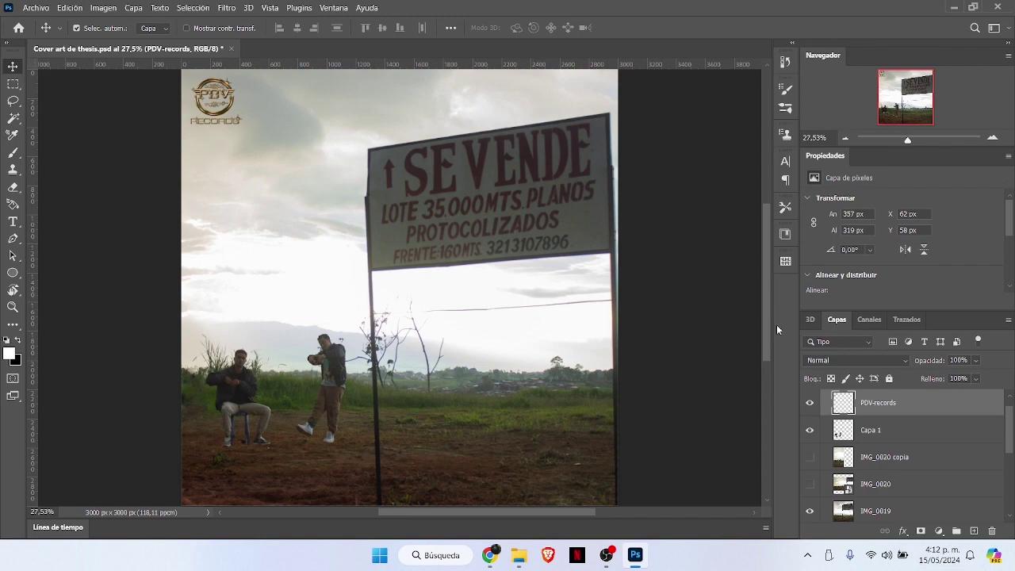
pyautogui.moveTo(766, 324); pyautogui.dragTo(766, 297)
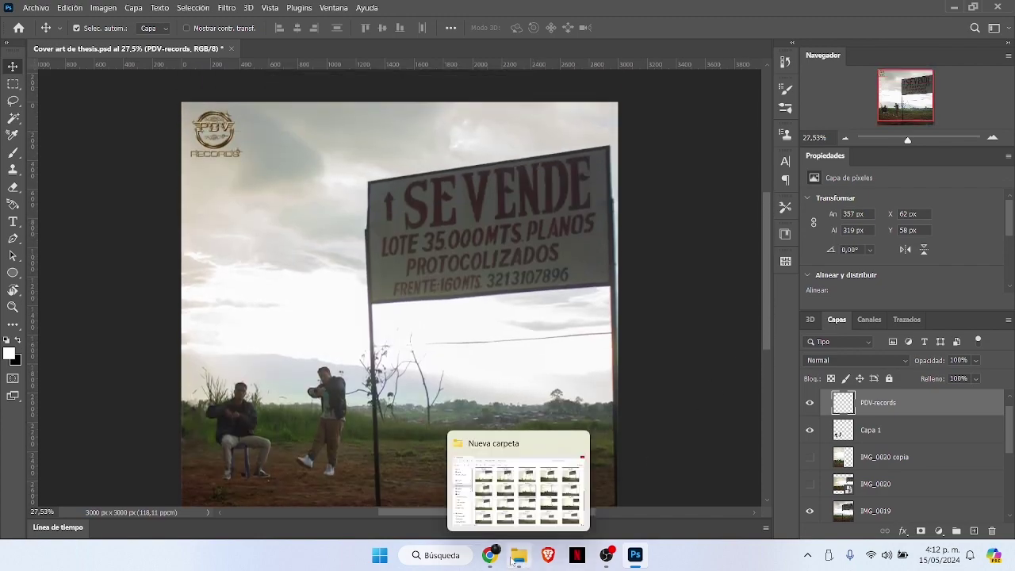
# Step: Switch to Chrome and search Google Images for "parental advisory"
pyautogui.click(490, 555)
pyautogui.click(714, 14)
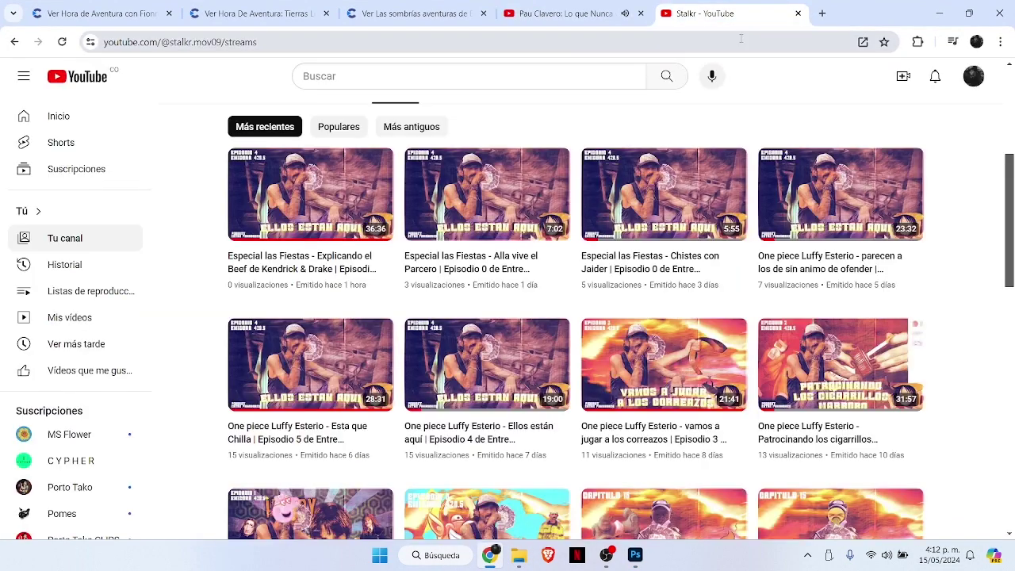
pyautogui.click(740, 38)
pyautogui.write('parent')
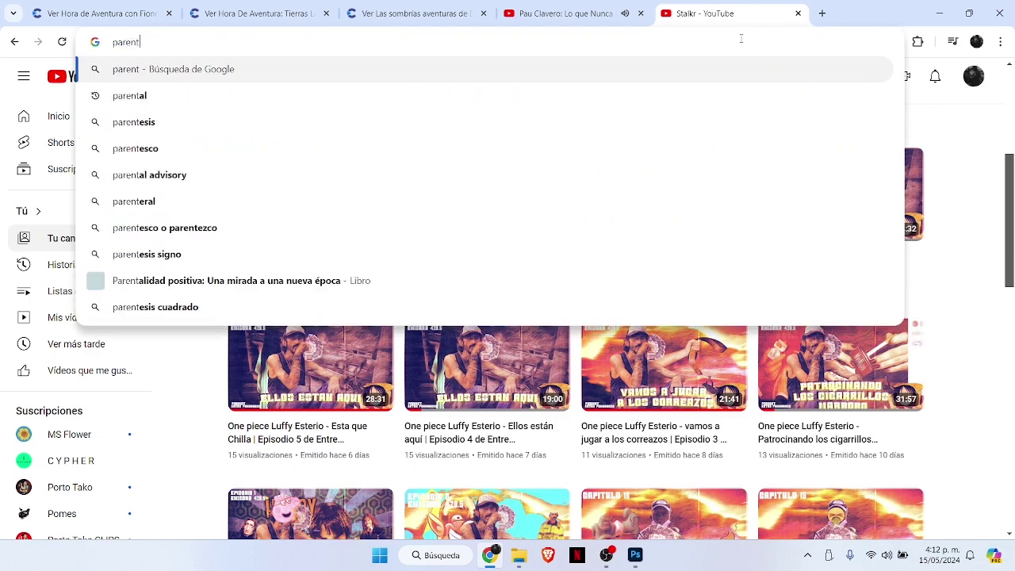
pyautogui.write('a')
pyautogui.click(542, 121)
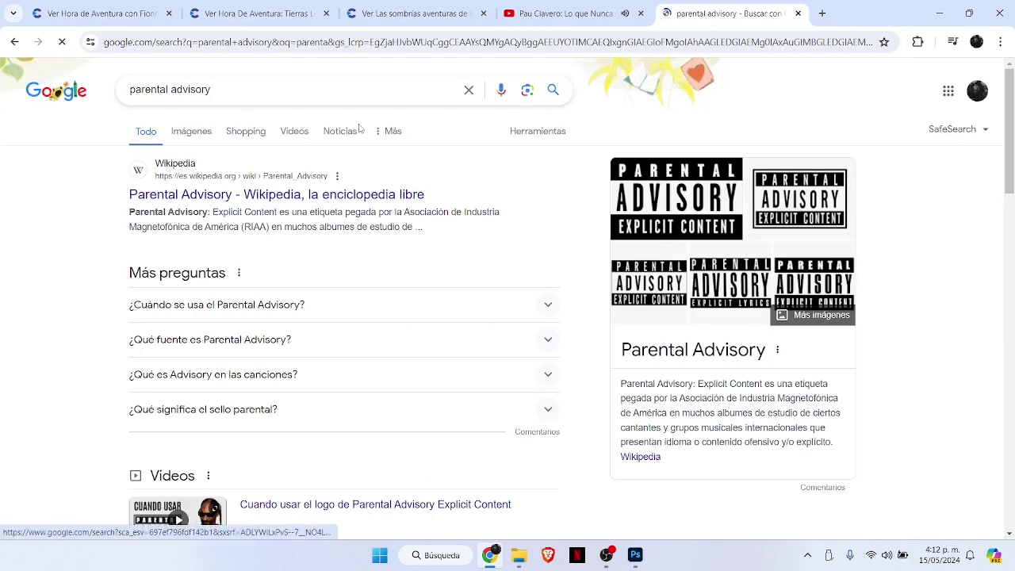
pyautogui.click(191, 131)
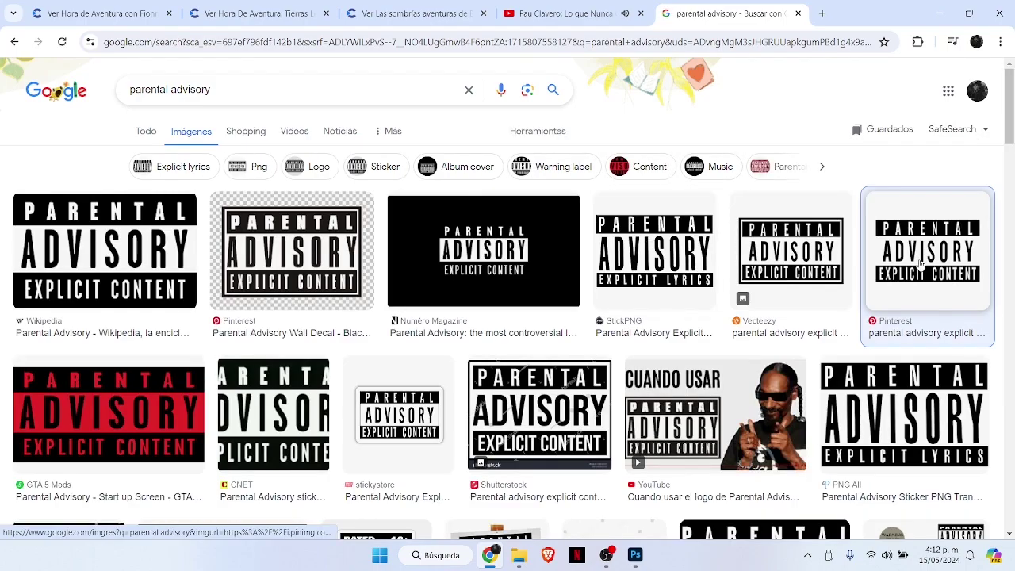
# Step: Browse the image results and preview several Parental Advisory labels, including the StickPNG and stickystore versions, to compare their designs
pyautogui.click(928, 250)
pyautogui.scroll(-10, 1013, 133)
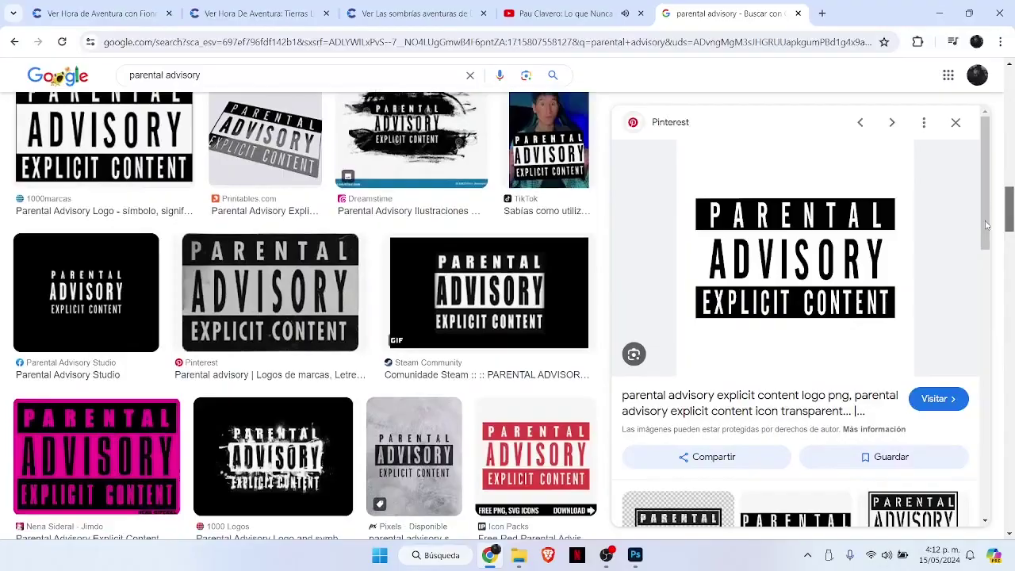
pyautogui.moveTo(987, 225); pyautogui.dragTo(956, 321)
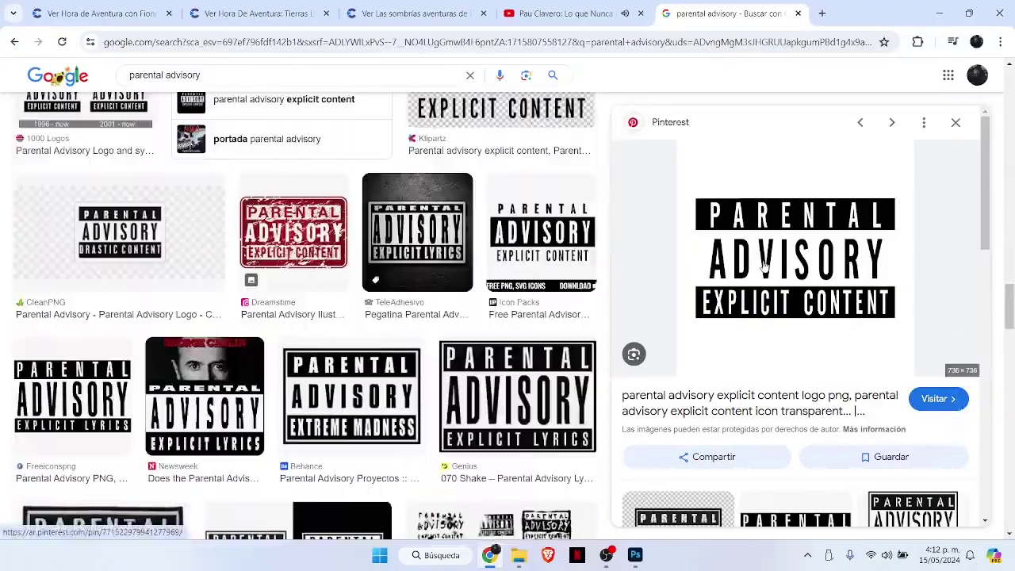
pyautogui.click(843, 501)
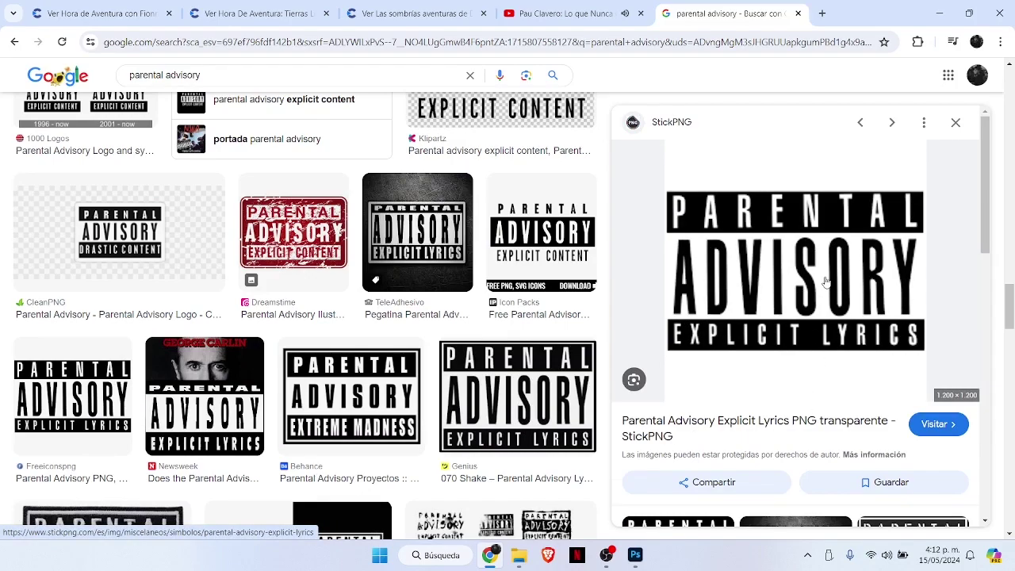
pyautogui.scroll(15, 968, 183)
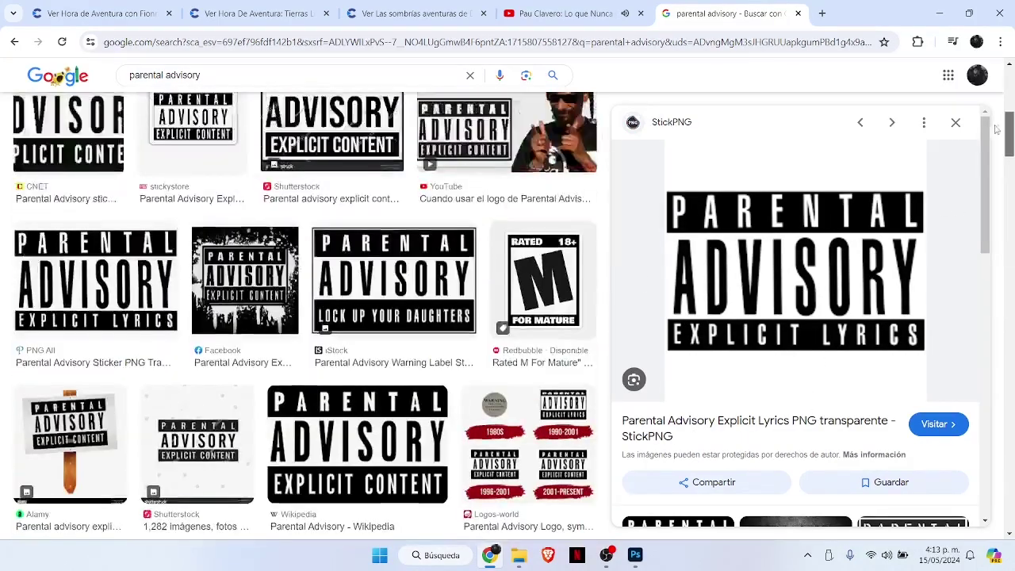
pyautogui.scroll(4, 996, 129)
pyautogui.click(193, 393)
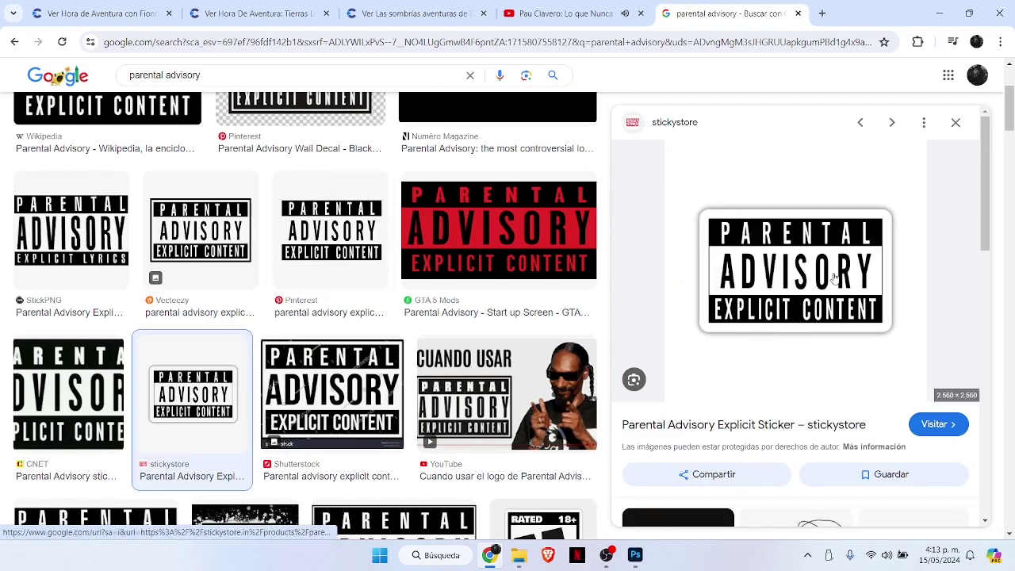
pyautogui.rightClick(832, 274)
# Step: Preview the Pinterest version of the Parental Advisory Explicit Content label and save it as a JPEG image in Descargas
pyautogui.click(331, 232)
pyautogui.rightClick(736, 258)
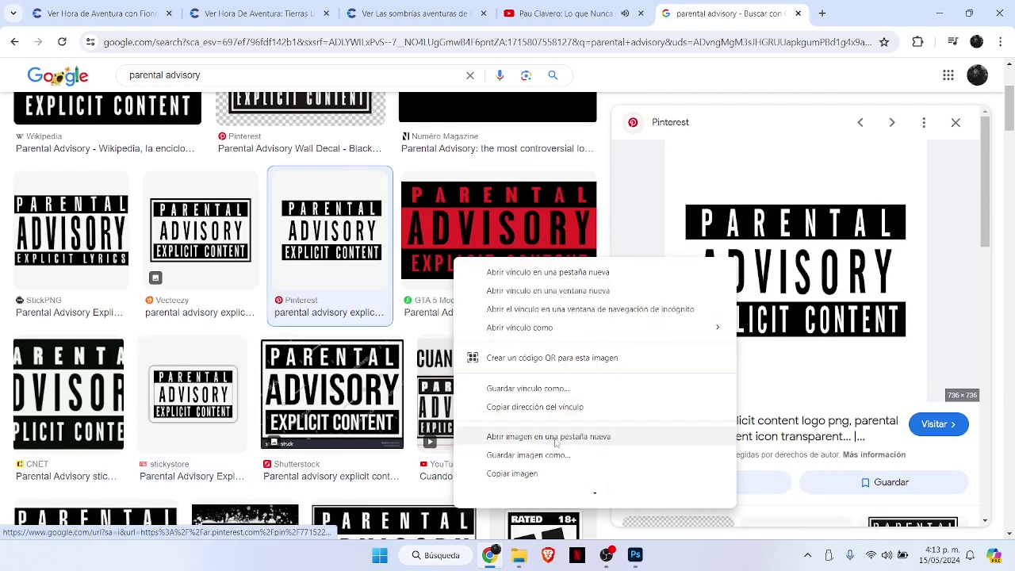
pyautogui.click(541, 452)
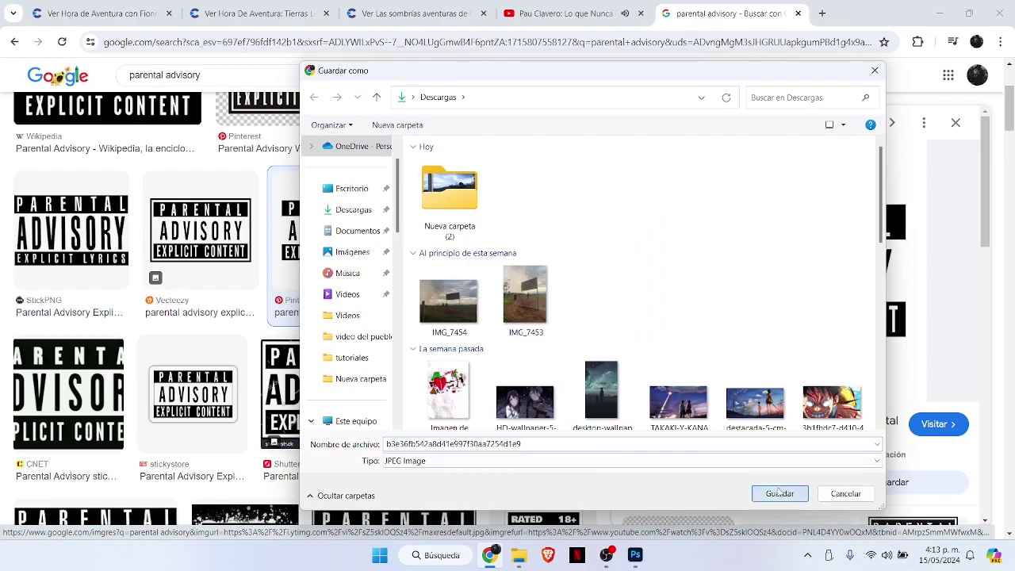
pyautogui.click(777, 490)
pyautogui.click(589, 13)
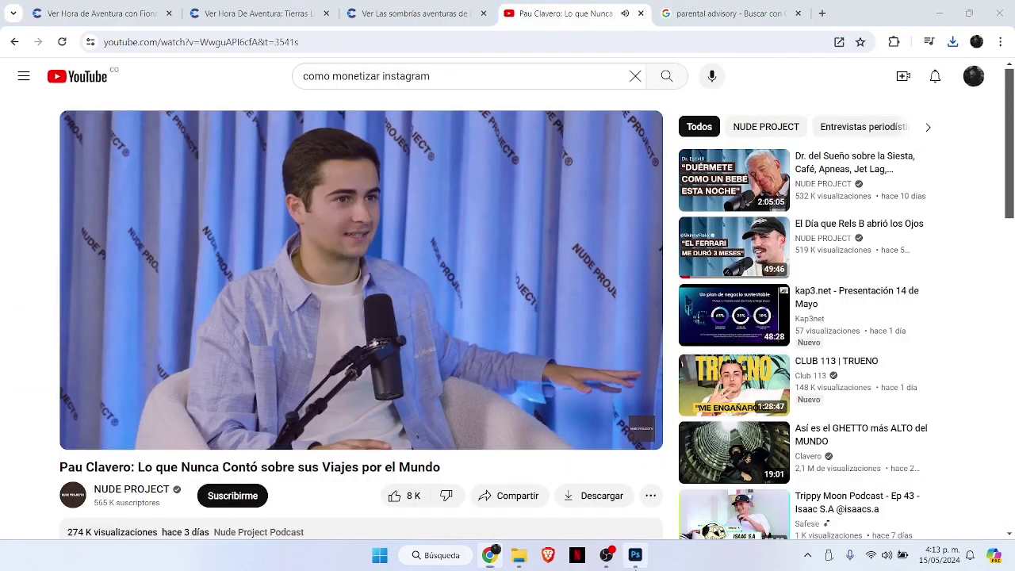
# Step: Switch back to Photoshop and place the downloaded Parental Advisory image from Descargas as an embedded element above PDV-records
pyautogui.click(635, 554)
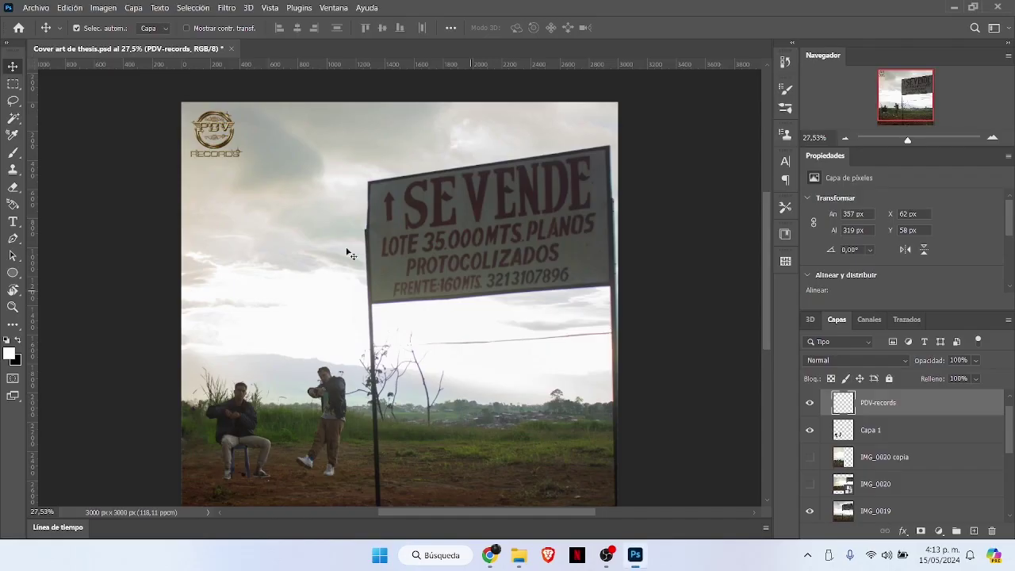
pyautogui.click(12, 306)
pyautogui.scroll(-1, 268, 51)
pyautogui.click(35, 7)
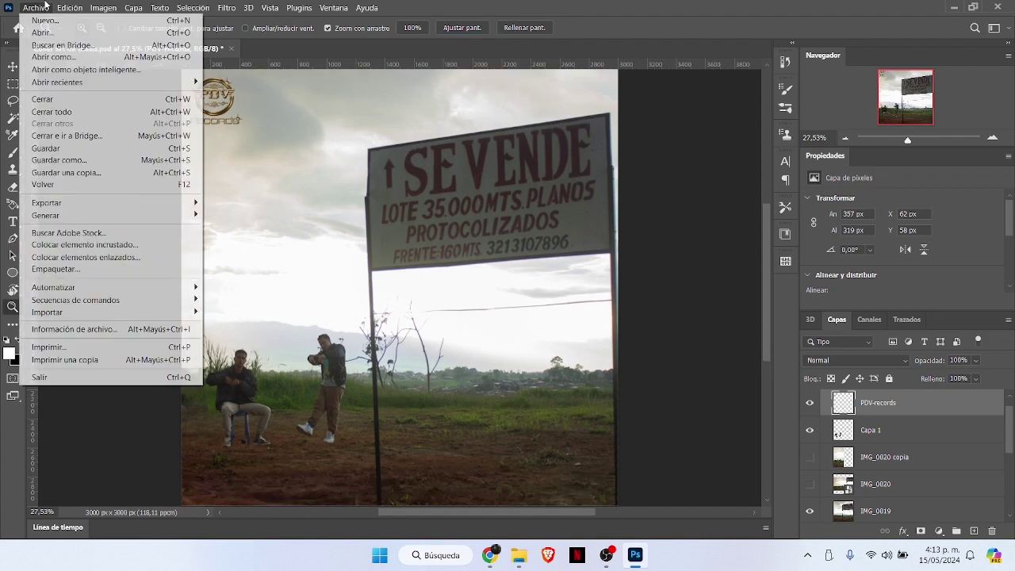
pyautogui.click(104, 247)
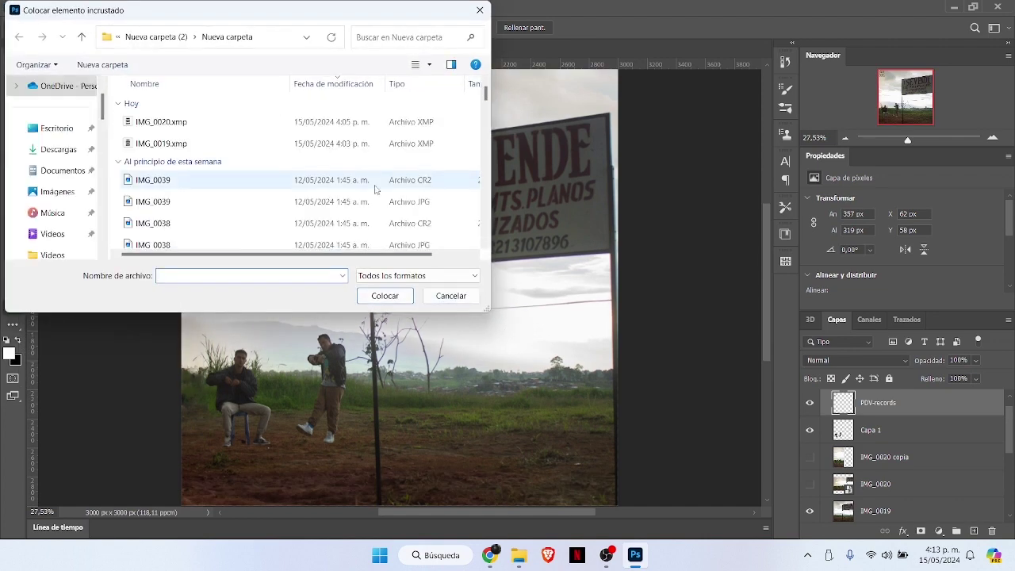
pyautogui.click(58, 149)
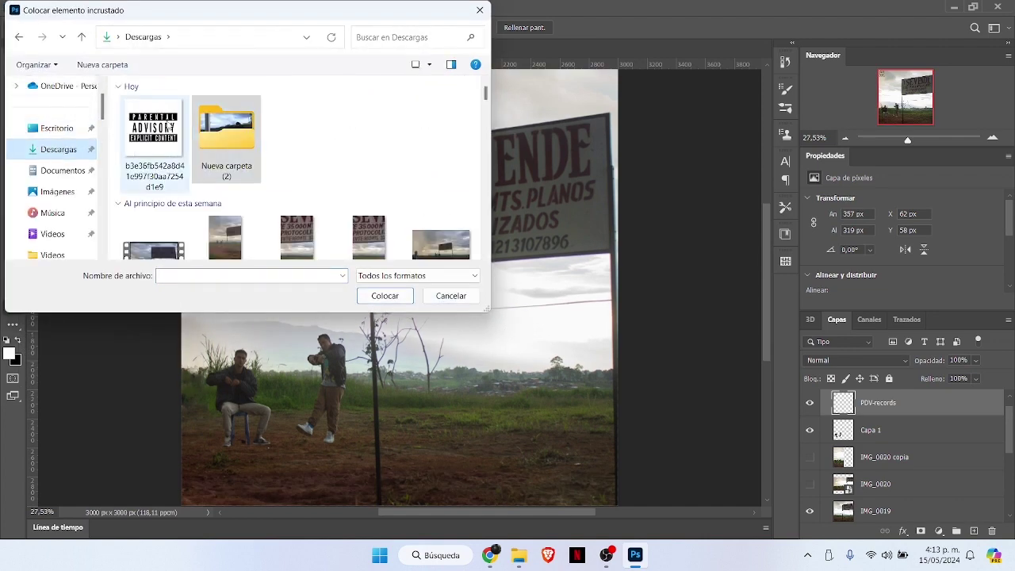
pyautogui.click(153, 131)
pyautogui.click(388, 294)
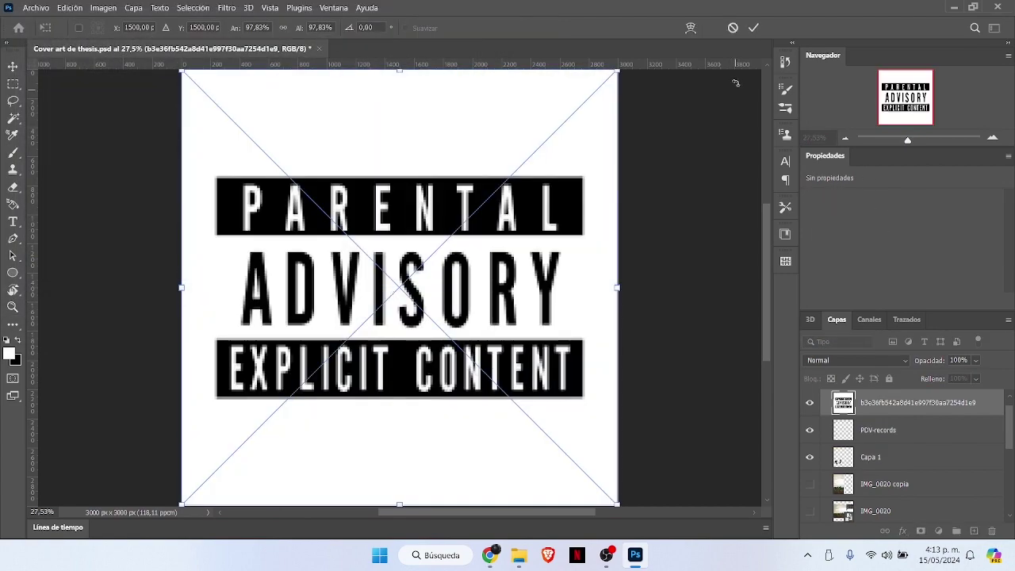
pyautogui.click(752, 30)
# Step: Rasterize the Parental Advisory layer and delete the white around the bars and inside the ADVISORY letters with the Magic Wand
pyautogui.click(13, 119)
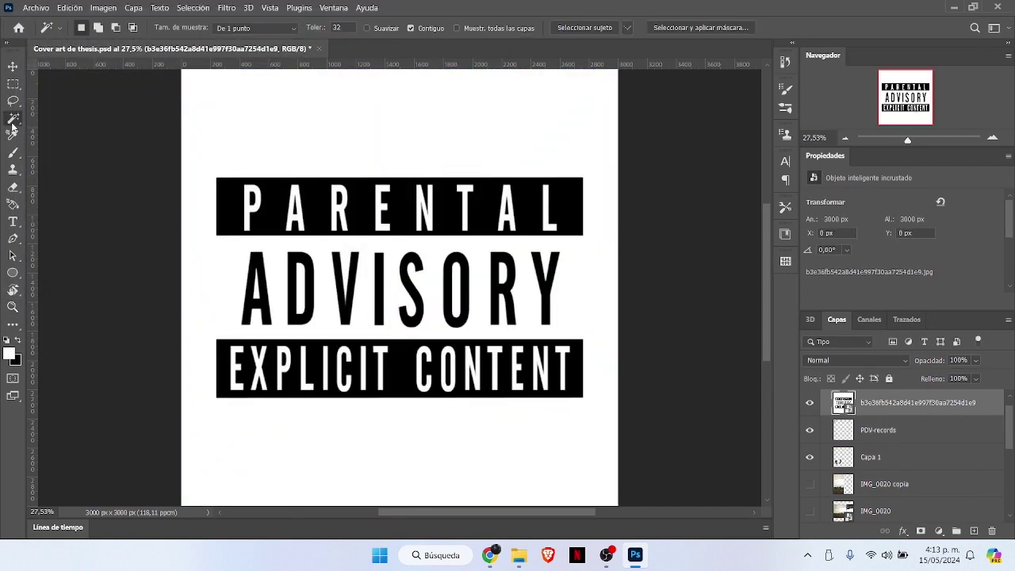
pyautogui.rightClick(897, 397)
pyautogui.click(760, 278)
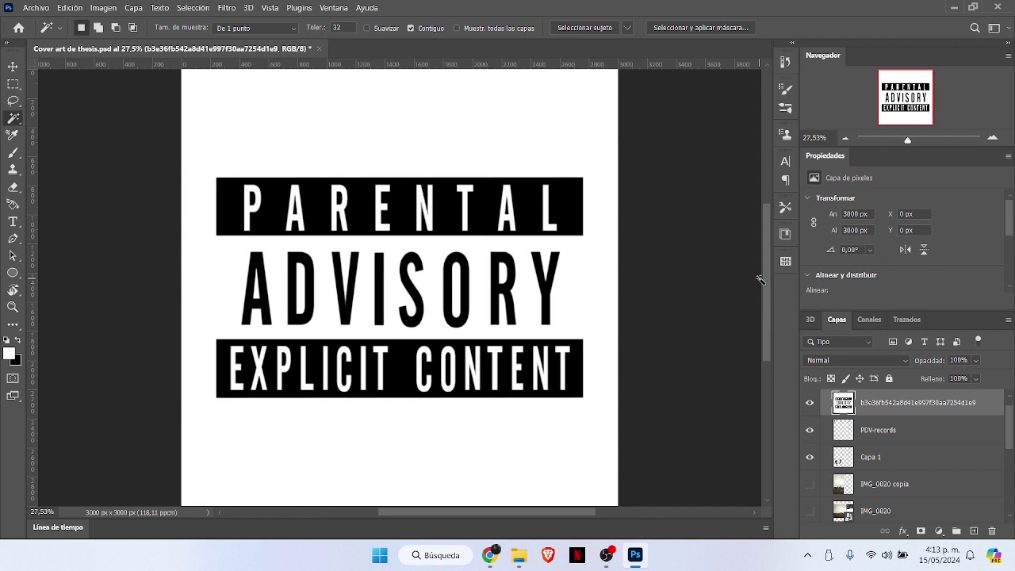
pyautogui.click(584, 299)
pyautogui.press('Delete')
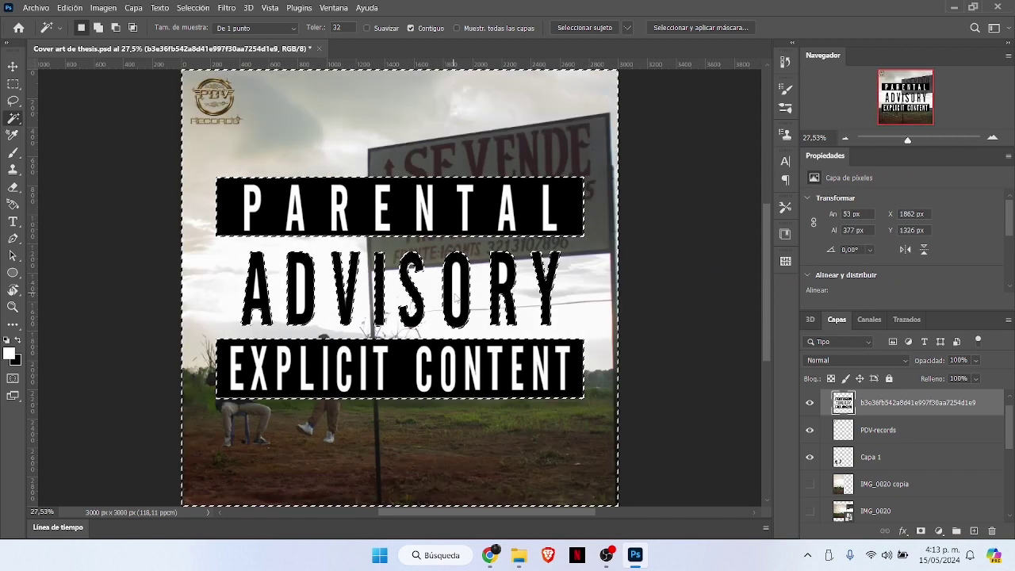
pyautogui.click(456, 287)
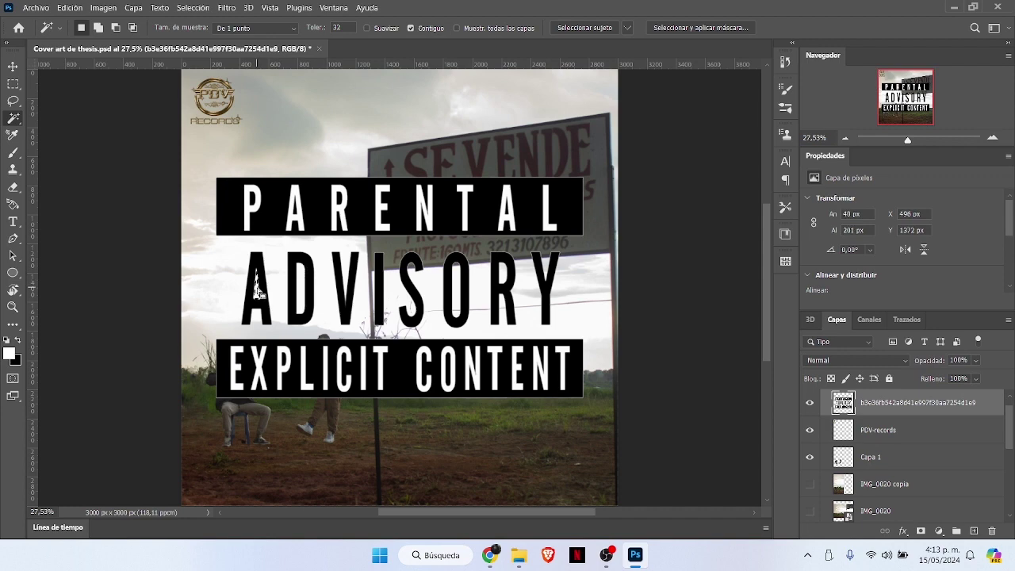
# Step: Scale the Parental Advisory label down to about 16% wide and 15% high and place it beside the PDV Records logo
pyautogui.hotkey('ctrl', 't')
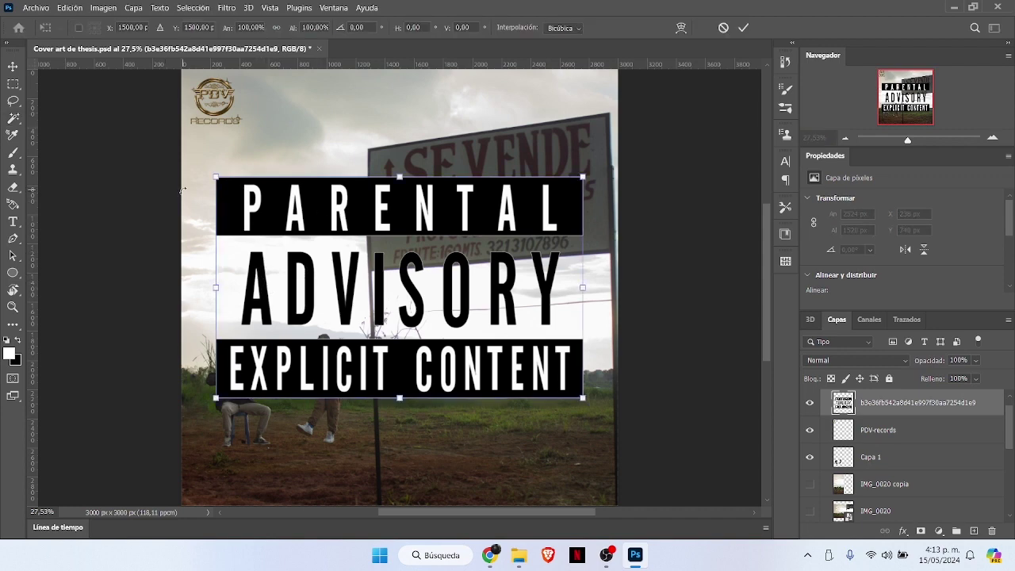
pyautogui.moveTo(279, 190); pyautogui.dragTo(305, 229)
pyautogui.moveTo(243, 215); pyautogui.dragTo(549, 398)
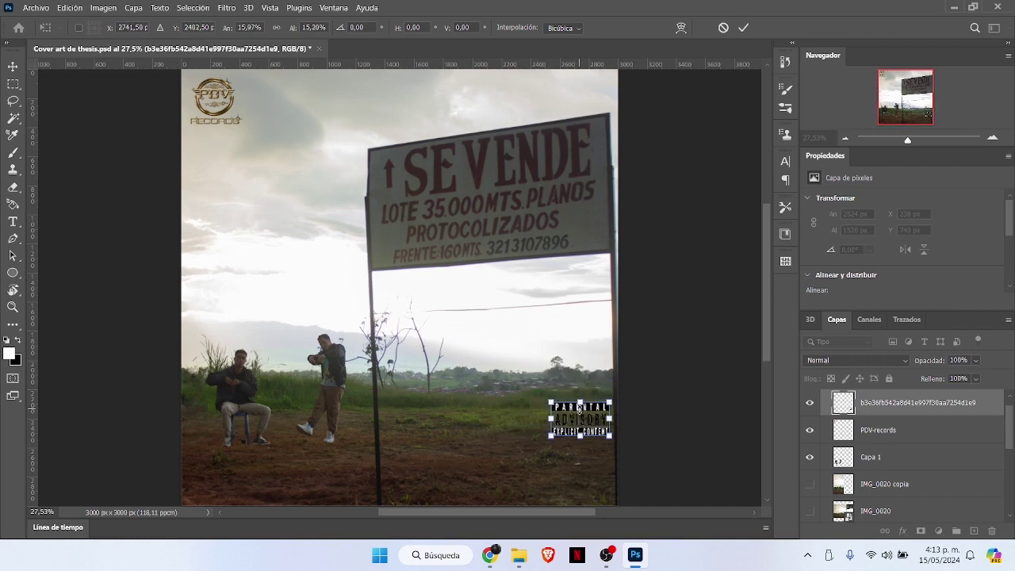
pyautogui.moveTo(548, 248); pyautogui.dragTo(293, 117)
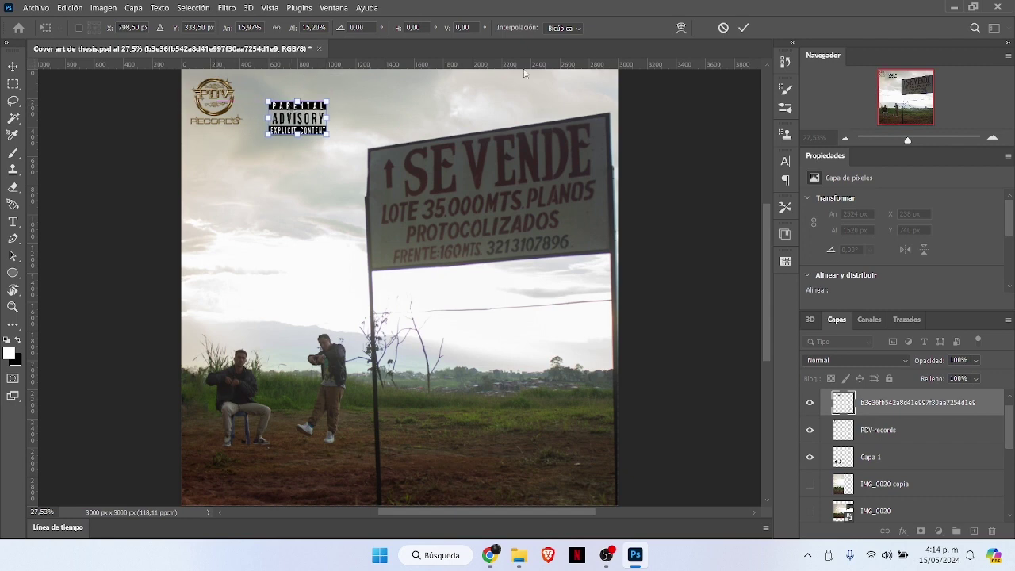
pyautogui.click(743, 29)
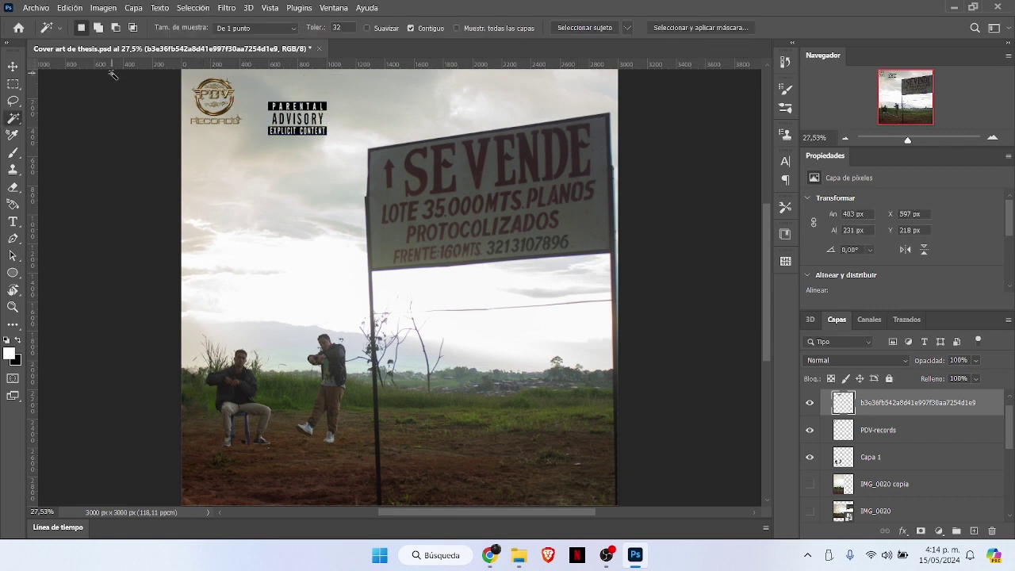
# Step: Move the PDV Records logo to the photo's lower-right corner and the Parental Advisory label to its upper-left corner
pyautogui.press('v')
pyautogui.moveTo(210, 97); pyautogui.dragTo(567, 471)
pyautogui.click(295, 135)
pyautogui.moveTo(296, 135); pyautogui.dragTo(221, 109)
pyautogui.moveTo(769, 239); pyautogui.dragTo(768, 253)
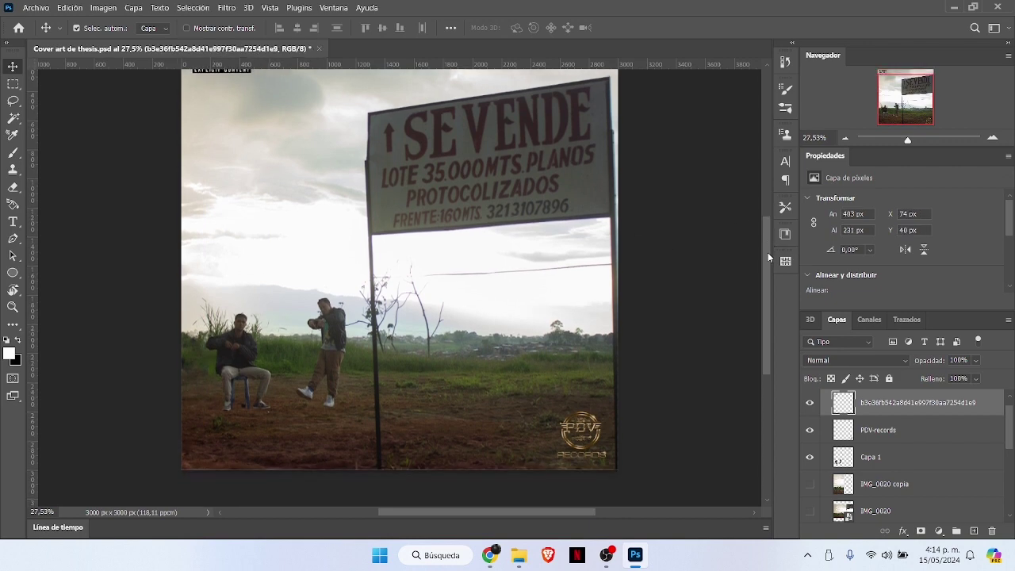
pyautogui.moveTo(573, 428); pyautogui.dragTo(570, 428)
pyautogui.click(12, 307)
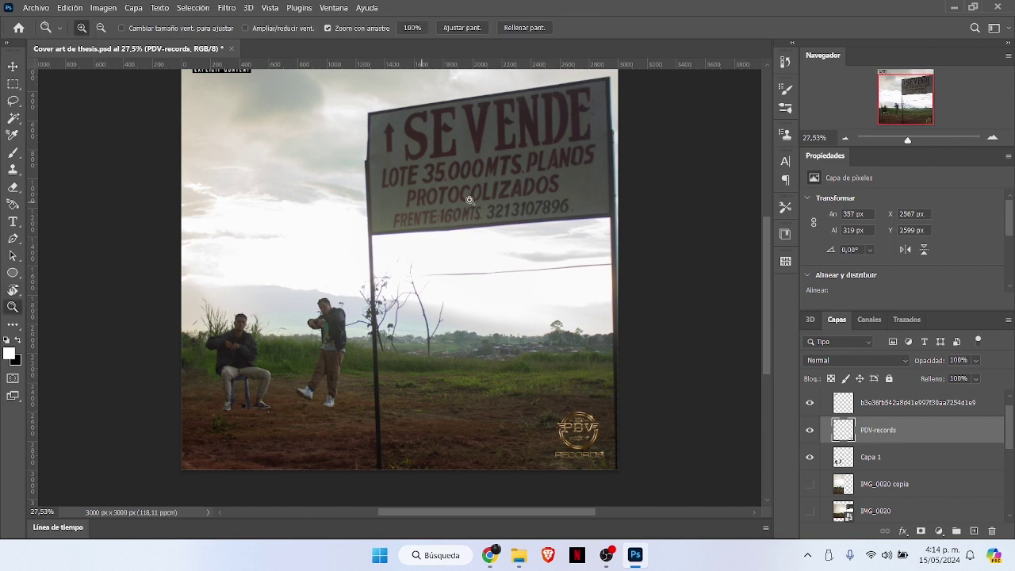
pyautogui.click(462, 28)
pyautogui.moveTo(607, 555)
pyautogui.click(609, 490)
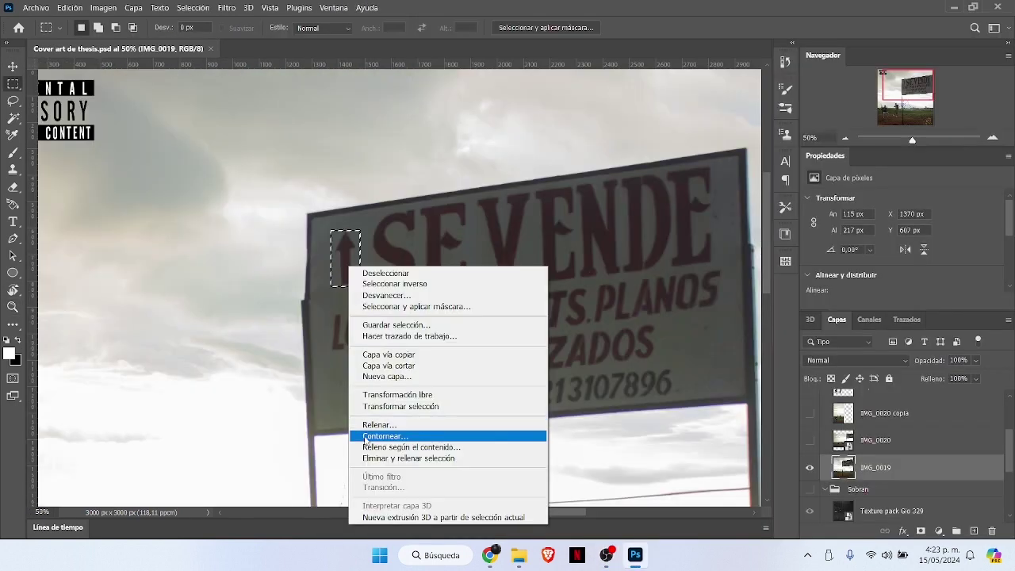
# Step: Remove the arrow in front of SE VENDE on the IMG_0019 layer by filling it and its leftover trace
pyautogui.click(379, 425)
pyautogui.press('Return')
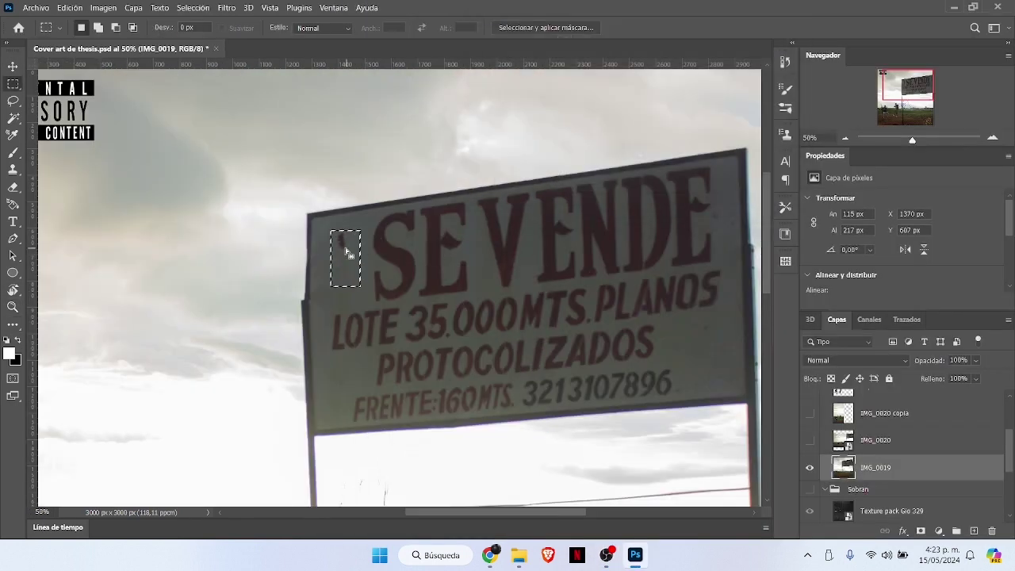
pyautogui.rightClick(345, 251)
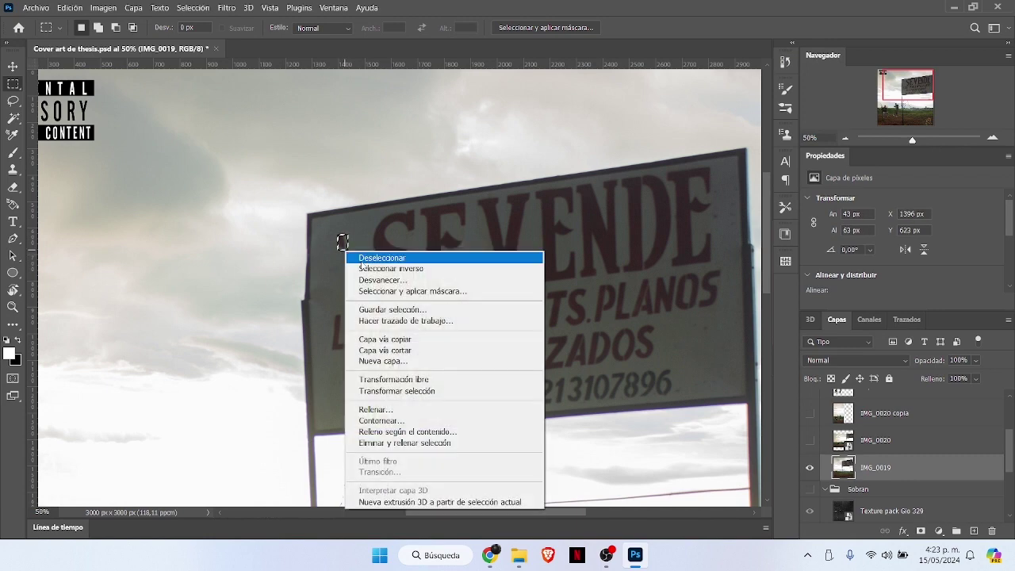
pyautogui.click(379, 423)
pyautogui.press('Return')
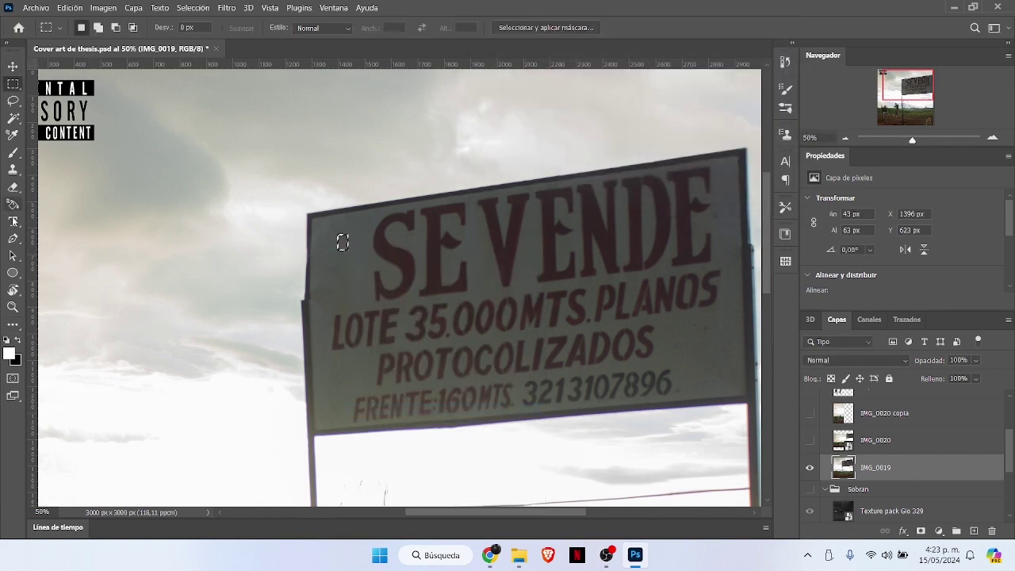
# Step: Add the text "NO" on the sign before SE VENDE in the Boromir Caps Dot font and enlarge it
pyautogui.press('t')
pyautogui.click(325, 260)
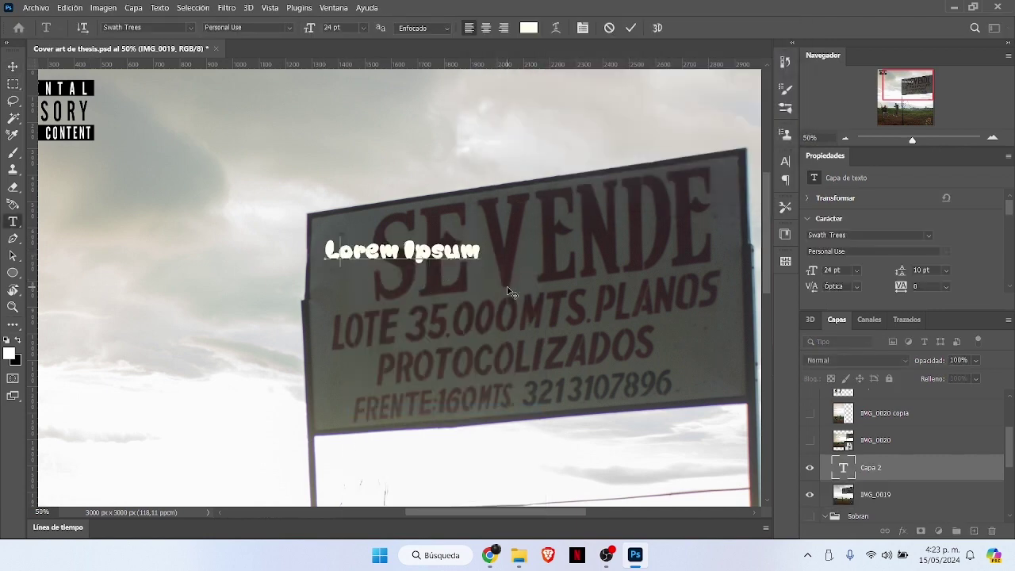
pyautogui.write('no')
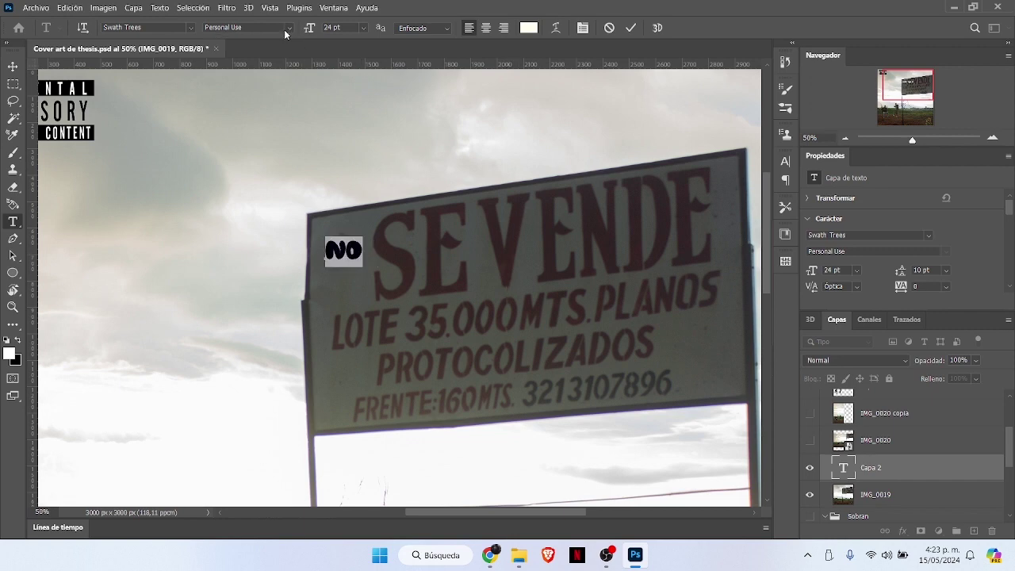
pyautogui.click(190, 28)
pyautogui.write('Boromir')
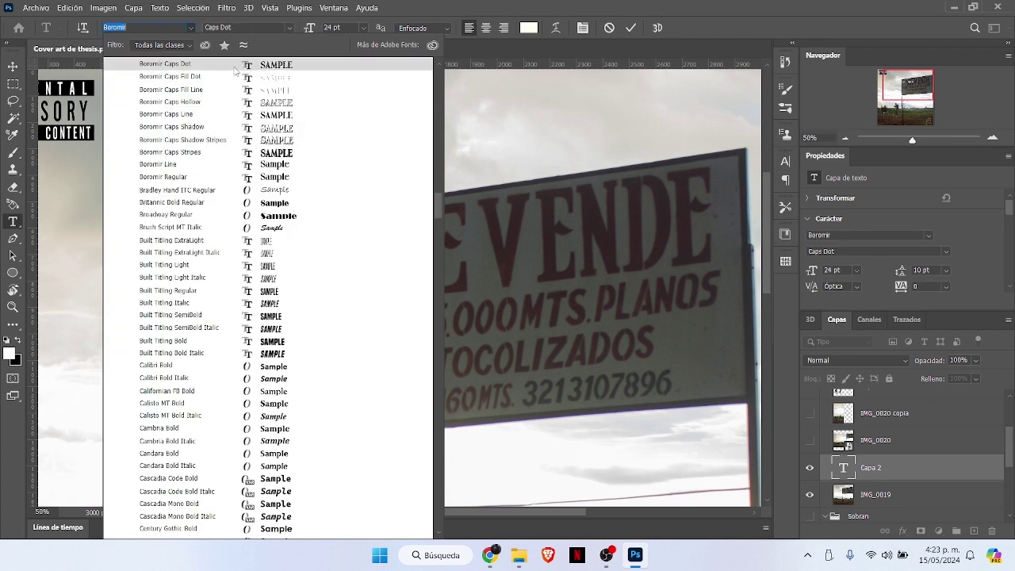
pyautogui.click(233, 65)
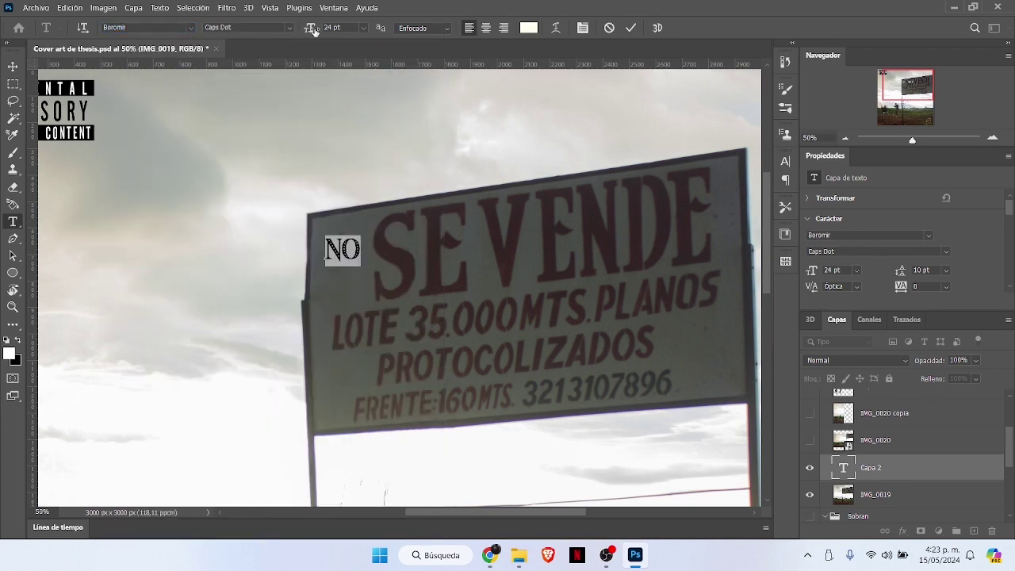
pyautogui.moveTo(314, 30); pyautogui.dragTo(338, 30)
# Step: Narrow, stretch and rotate the NO text by about -2 degrees to fit the sign's empty space before SE VENDE
pyautogui.click(12, 66)
pyautogui.moveTo(354, 237); pyautogui.dragTo(336, 273)
pyautogui.hotkey('ctrl', 't')
pyautogui.moveTo(389, 235); pyautogui.dragTo(426, 243)
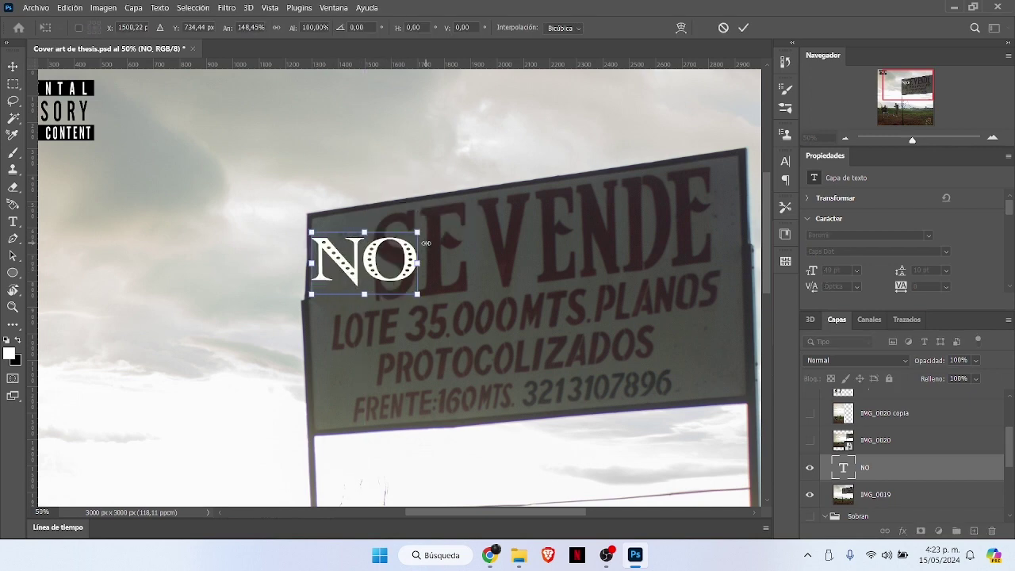
pyautogui.hotkey('ctrl', 'z')
pyautogui.moveTo(372, 262); pyautogui.dragTo(339, 263)
pyautogui.moveTo(366, 303)
pyautogui.mouseDown()
pyautogui.moveTo(385, 215)
pyautogui.moveTo(369, 307)
pyautogui.mouseUp()
pyautogui.moveTo(344, 231); pyautogui.dragTo(344, 216)
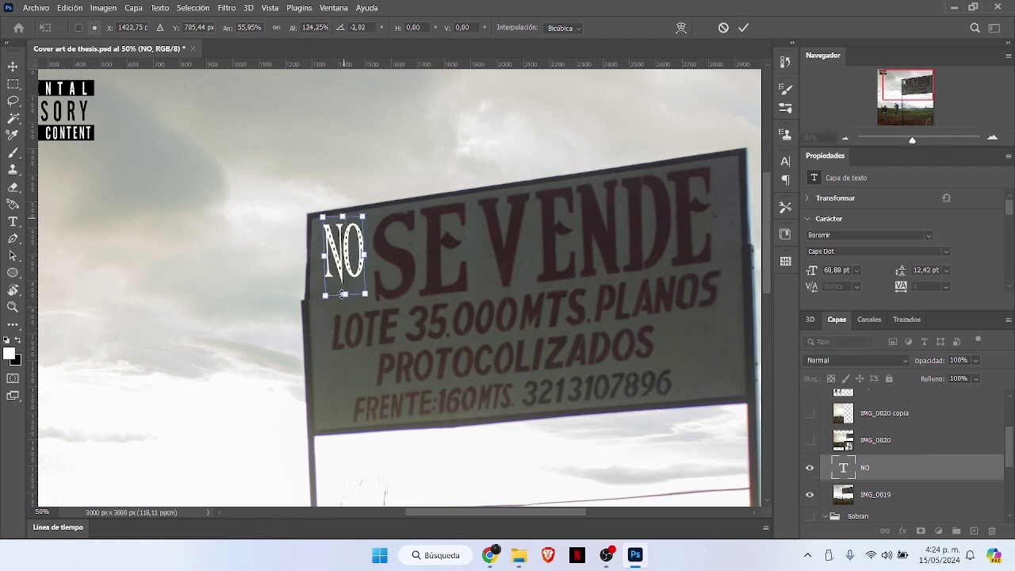
pyautogui.moveTo(345, 295); pyautogui.dragTo(346, 316)
pyautogui.moveTo(324, 264); pyautogui.dragTo(317, 265)
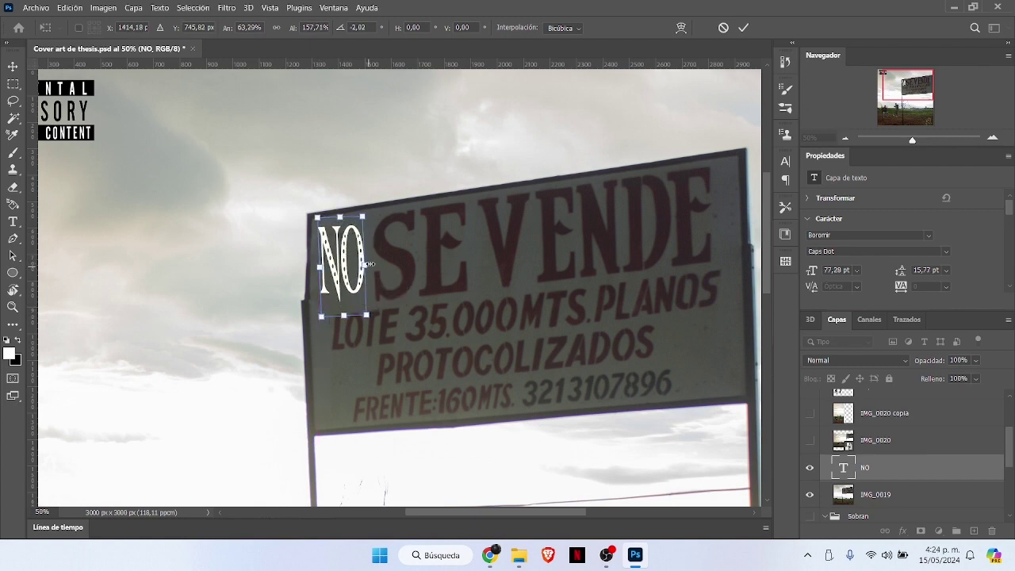
pyautogui.moveTo(358, 216); pyautogui.dragTo(357, 231)
pyautogui.moveTo(343, 284); pyautogui.dragTo(359, 244)
pyautogui.click(746, 28)
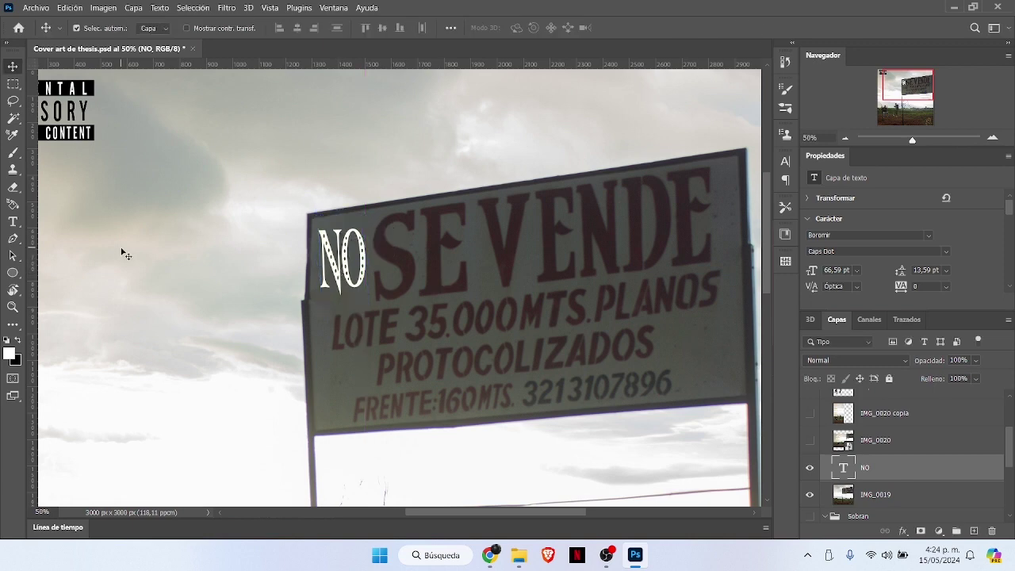
# Step: Recolour the NO text with the dark red sampled from the SE VENDE lettering
pyautogui.press('t')
pyautogui.doubleClick(321, 262)
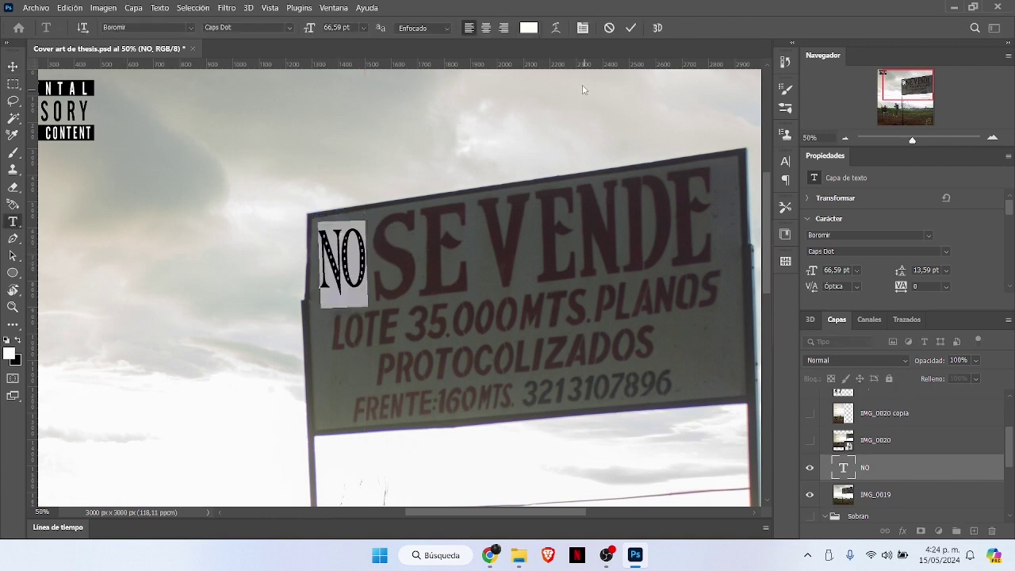
pyautogui.click(528, 28)
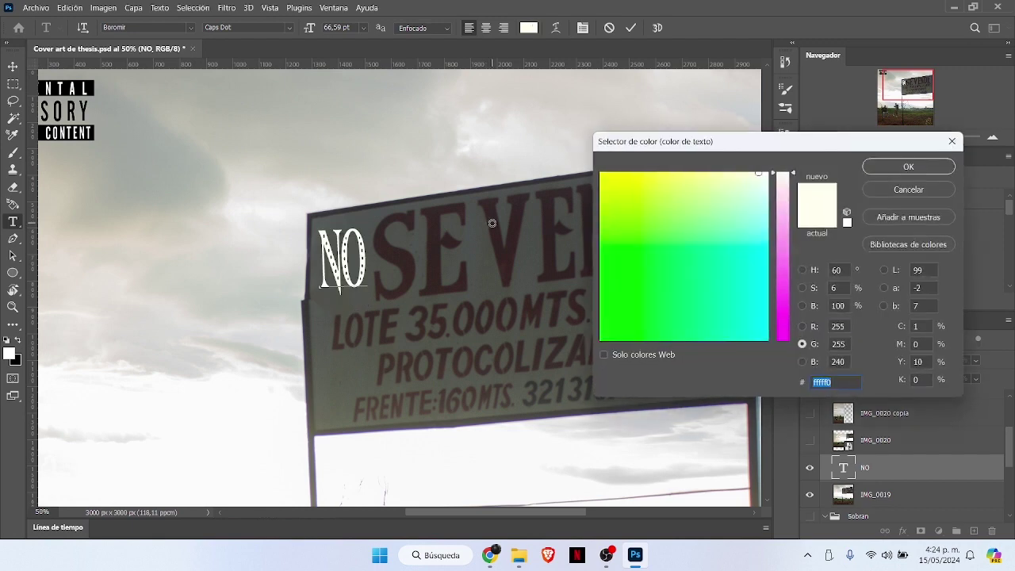
pyautogui.click(492, 224)
pyautogui.click(887, 173)
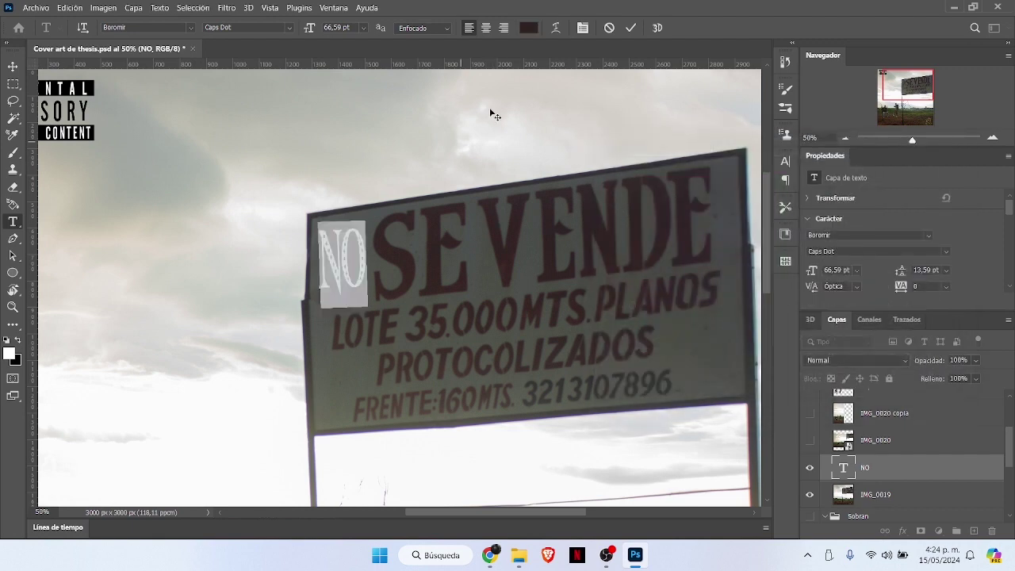
pyautogui.click(631, 27)
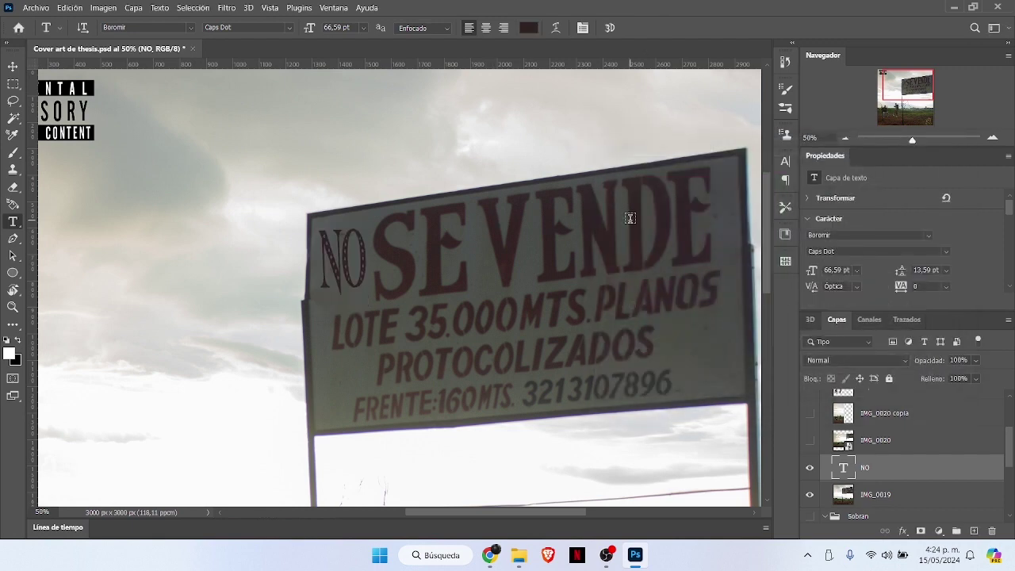
# Step: Set the NO text size to 56 pt and move it slightly down beside SE VENDE
pyautogui.doubleClick(331, 250)
pyautogui.moveTo(312, 29); pyautogui.dragTo(304, 28)
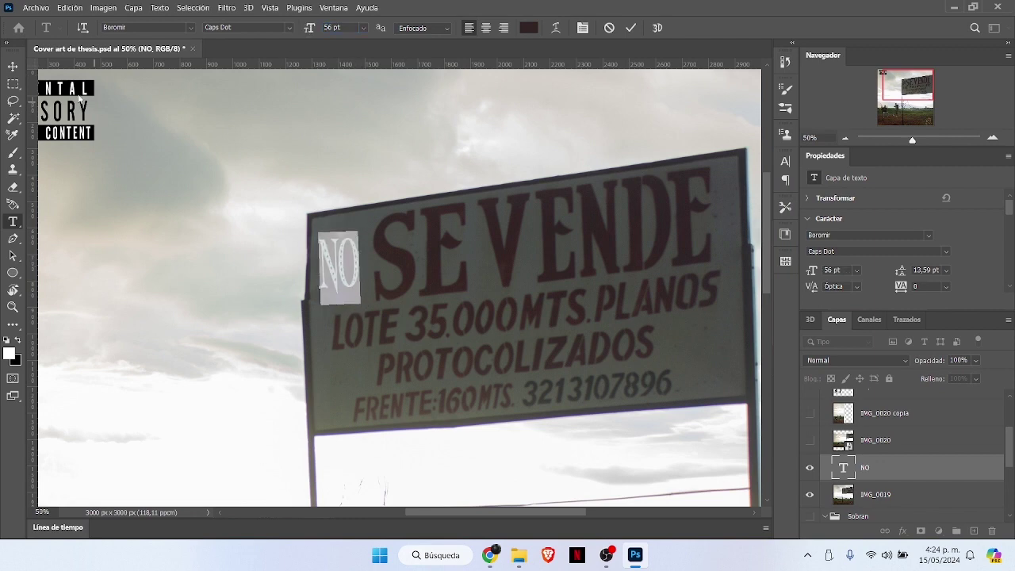
pyautogui.click(312, 298)
pyautogui.moveTo(331, 272)
pyautogui.mouseDown()
pyautogui.moveTo(333, 248)
pyautogui.moveTo(336, 282)
pyautogui.mouseUp()
# Step: Change the NO text to the Boromir Caps Stripes style and move it slightly up beside SE VENDE
pyautogui.press('t')
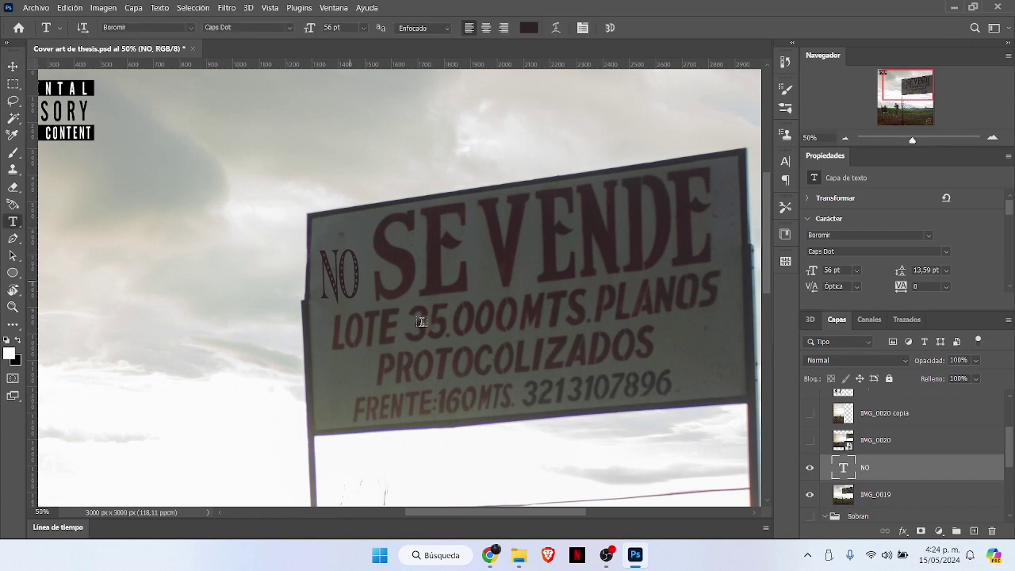
pyautogui.doubleClick(326, 274)
pyautogui.click(190, 28)
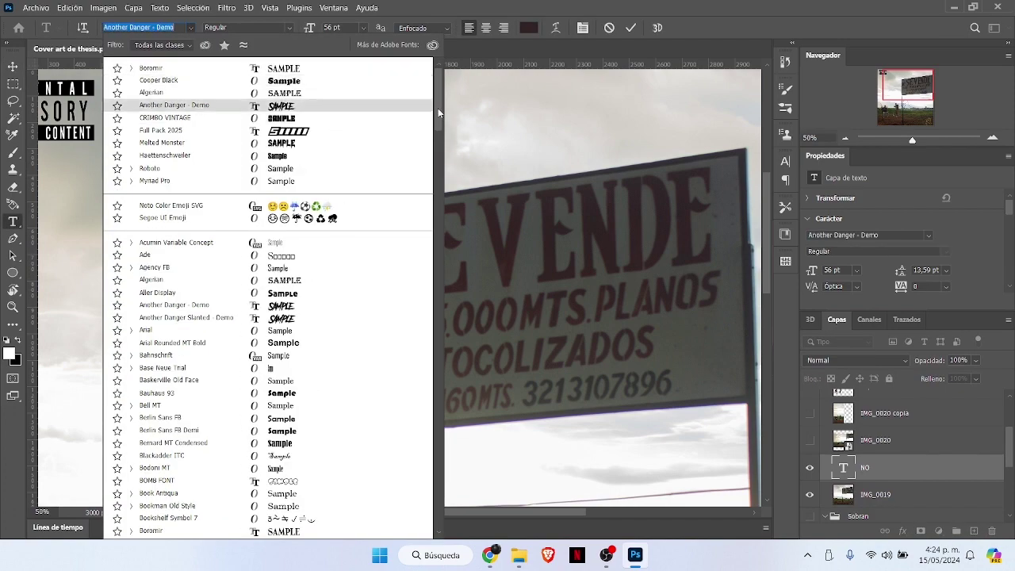
pyautogui.moveTo(438, 108); pyautogui.dragTo(426, 163)
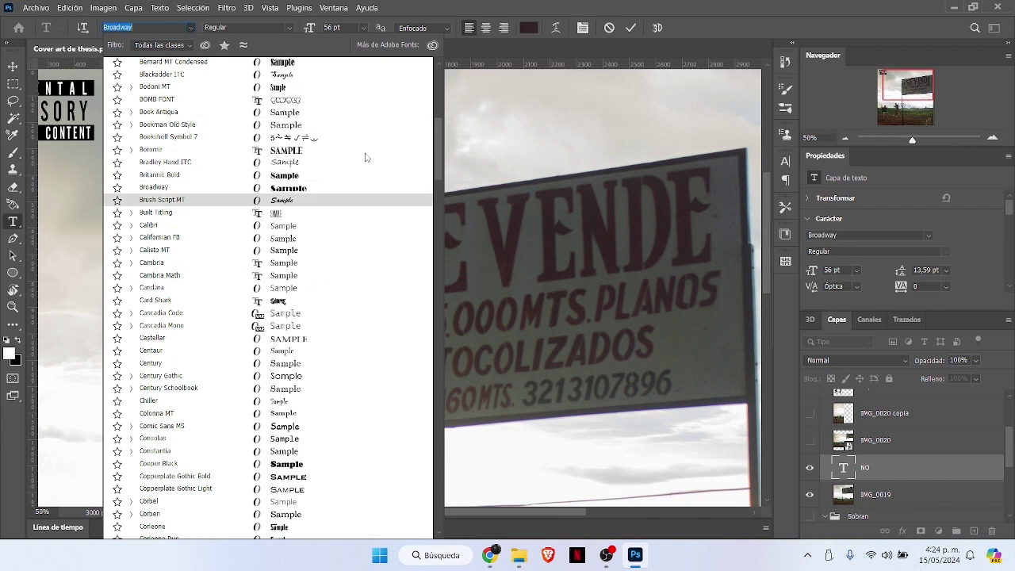
pyautogui.click(278, 152)
pyautogui.click(287, 28)
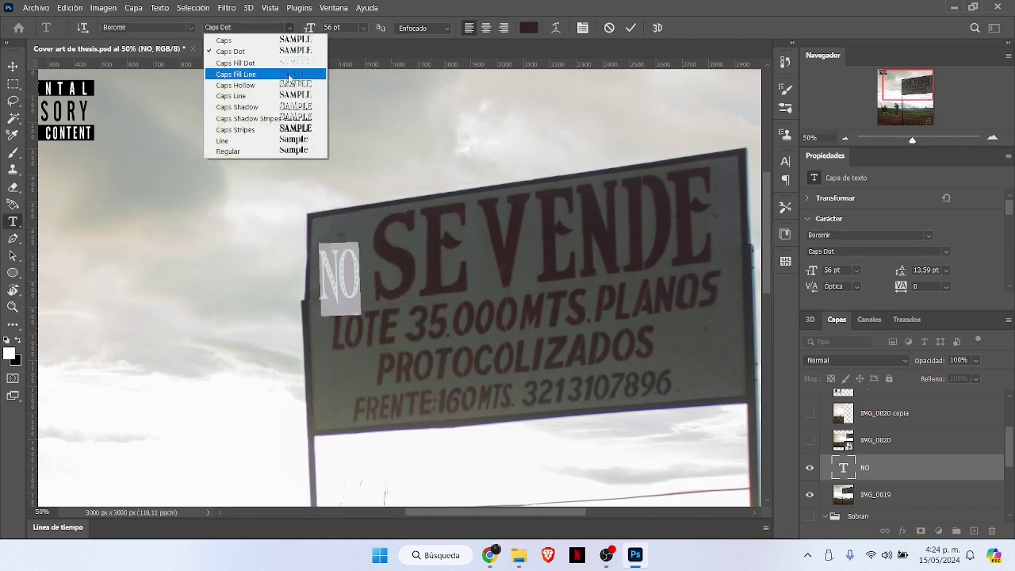
pyautogui.click(292, 53)
pyautogui.click(288, 27)
pyautogui.click(283, 130)
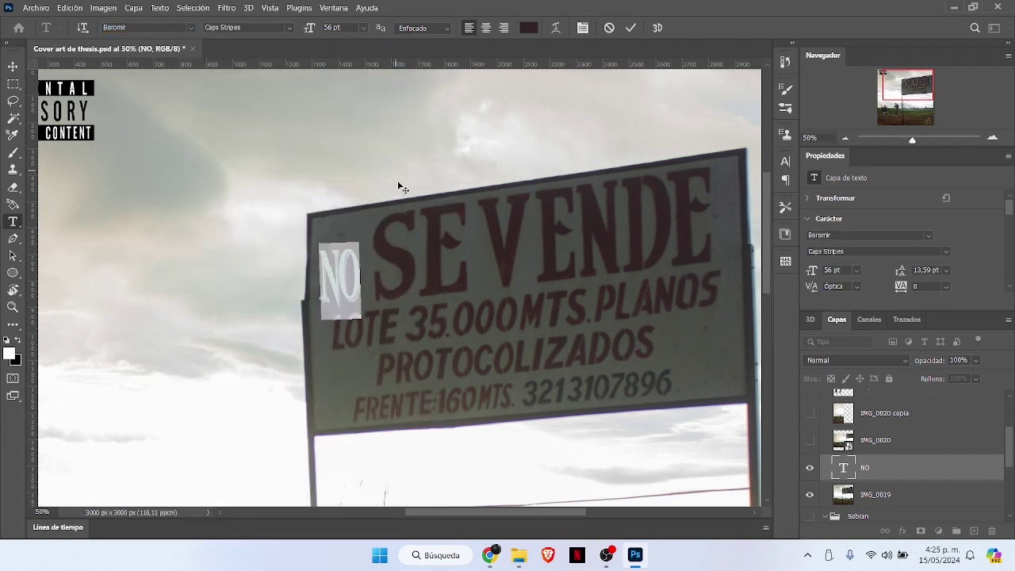
pyautogui.click(632, 27)
pyautogui.click(12, 66)
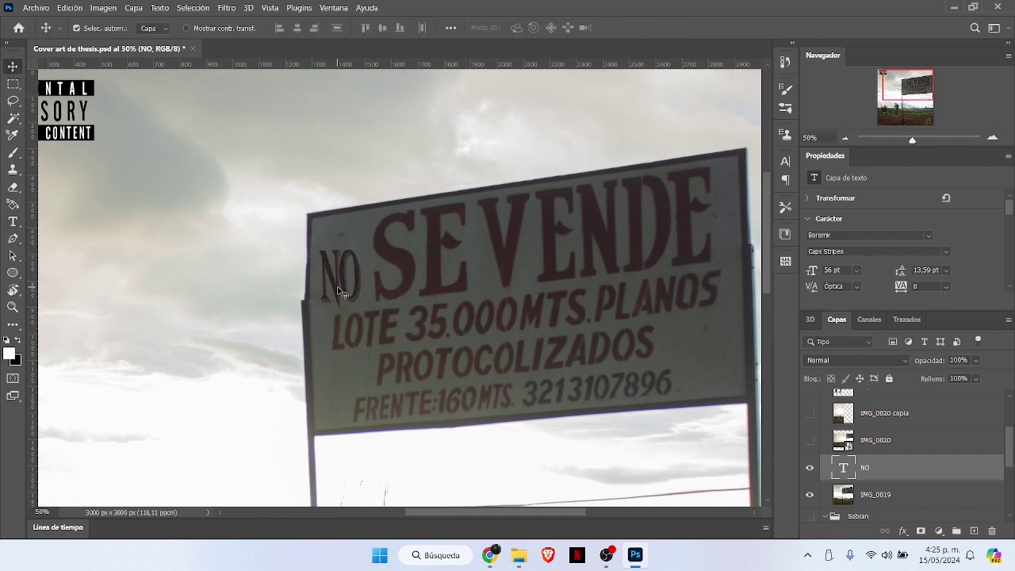
pyautogui.moveTo(340, 290); pyautogui.dragTo(337, 276)
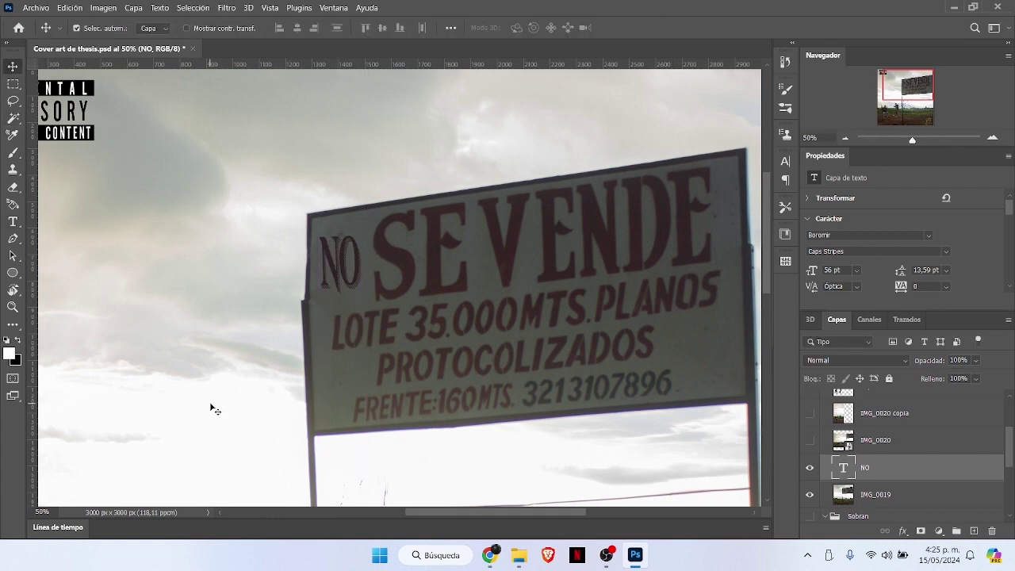
pyautogui.click(11, 85)
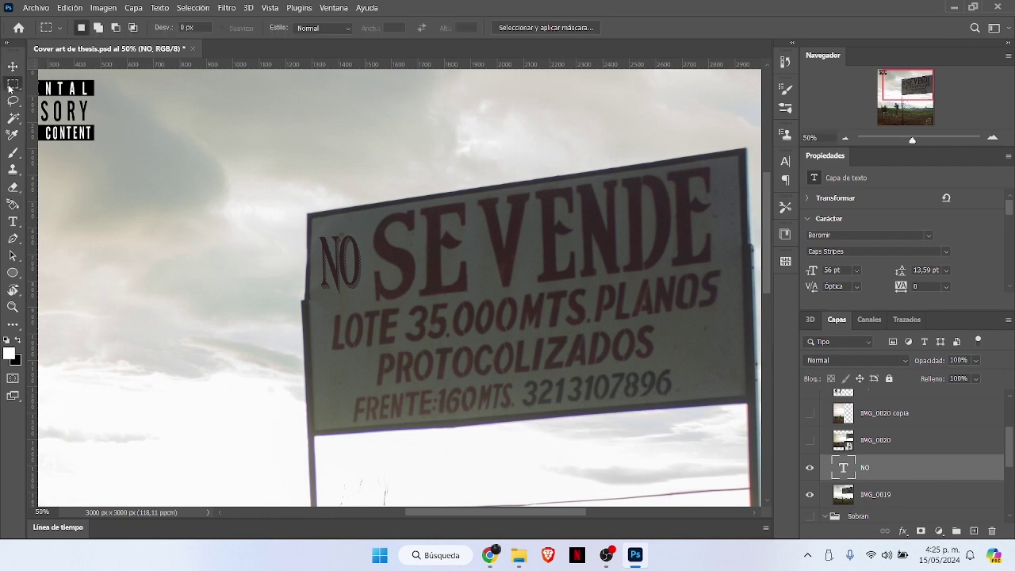
pyautogui.moveTo(325, 311); pyautogui.dragTo(687, 317)
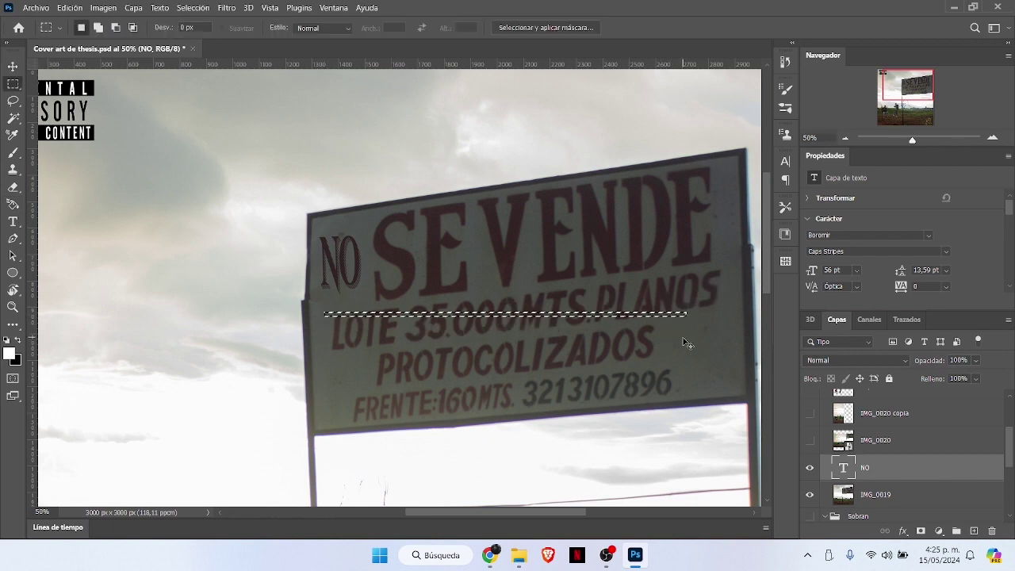
pyautogui.click(686, 341)
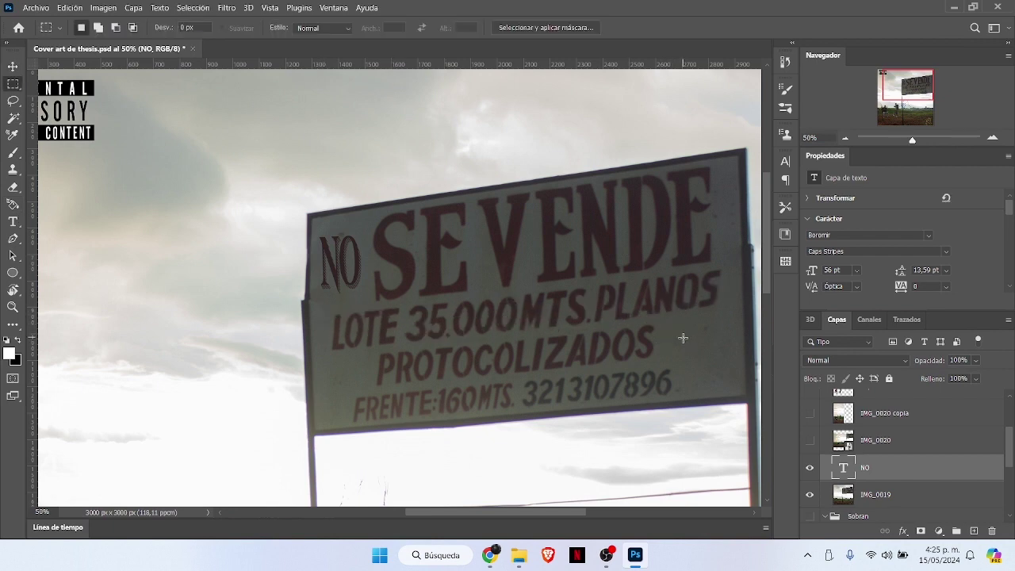
# Step: Lasso the LOTE 35.000MTS. PLANOS line and replace it with a content-aware fill on the IMG_0019 layer
pyautogui.press('l')
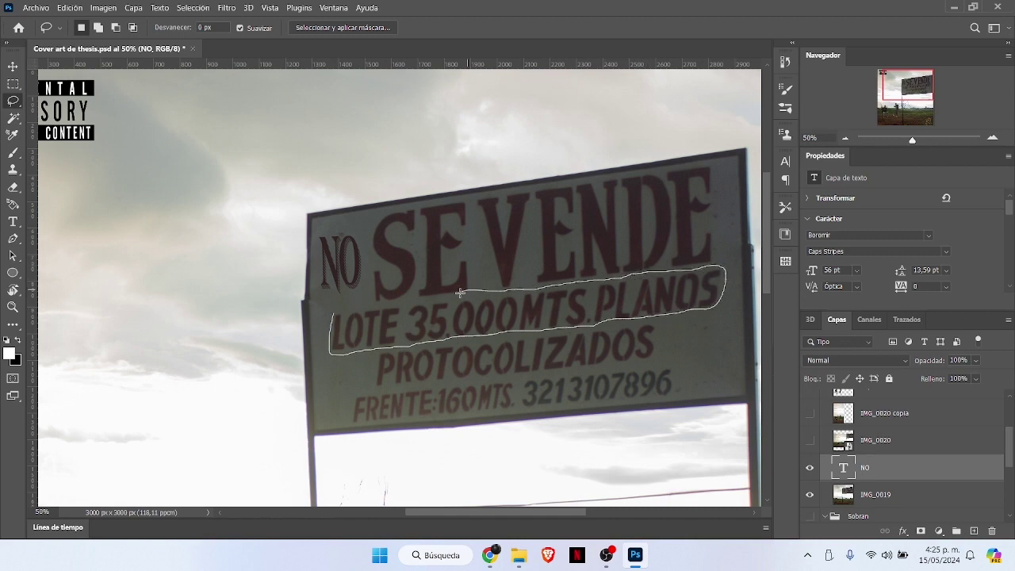
pyautogui.moveTo(381, 304); pyautogui.dragTo(336, 313)
pyautogui.rightClick(453, 325)
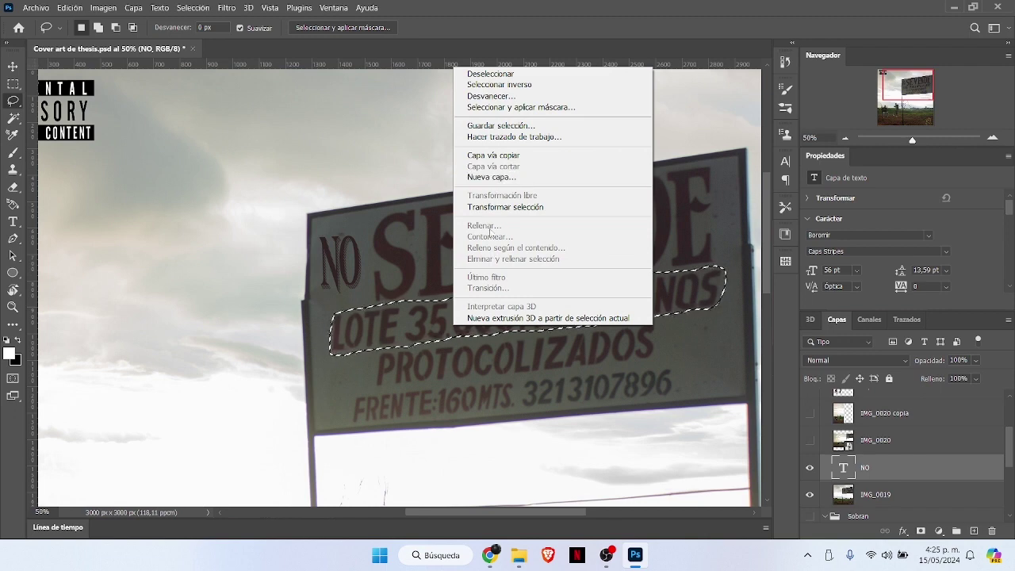
pyautogui.click(874, 502)
pyautogui.rightClick(526, 311)
pyautogui.click(860, 494)
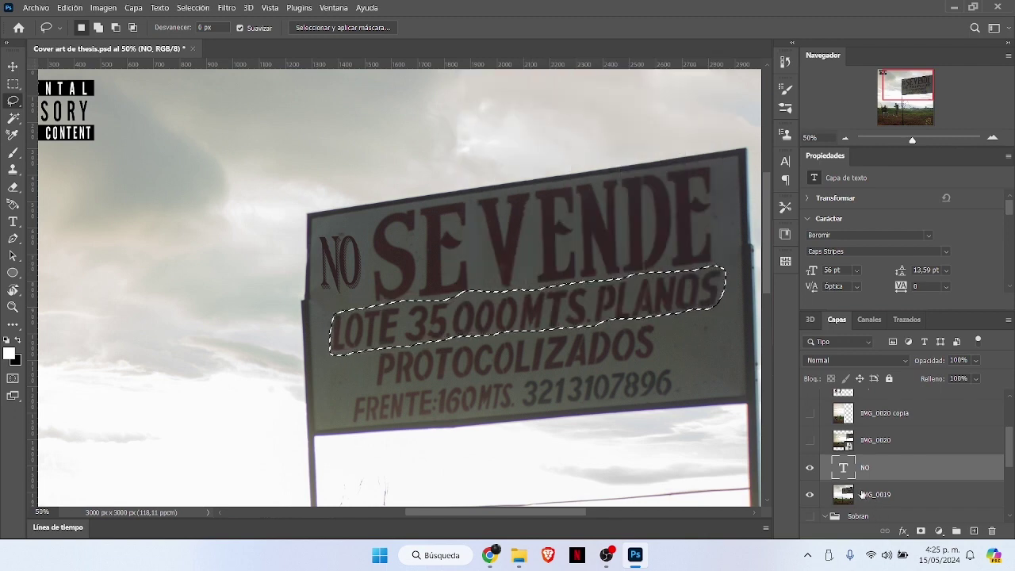
pyautogui.click(863, 495)
pyautogui.rightClick(553, 311)
pyautogui.click(591, 207)
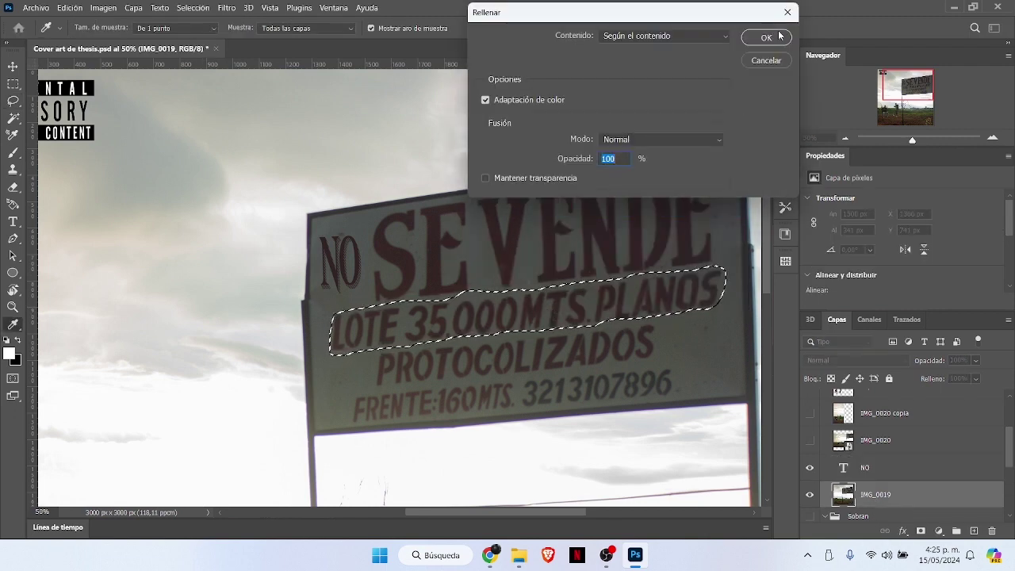
pyautogui.click(770, 37)
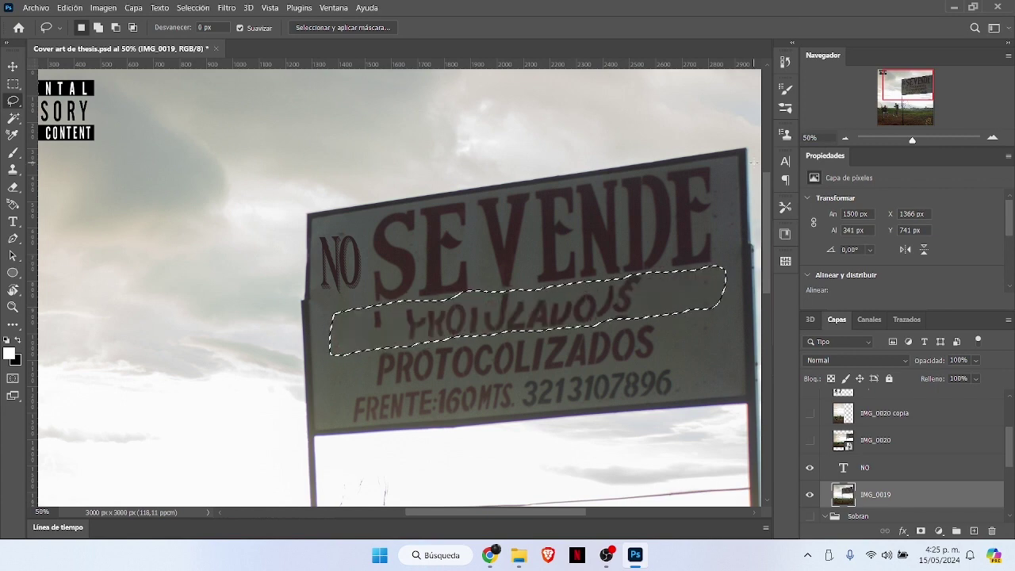
pyautogui.hotkey('ctrl', 'd')
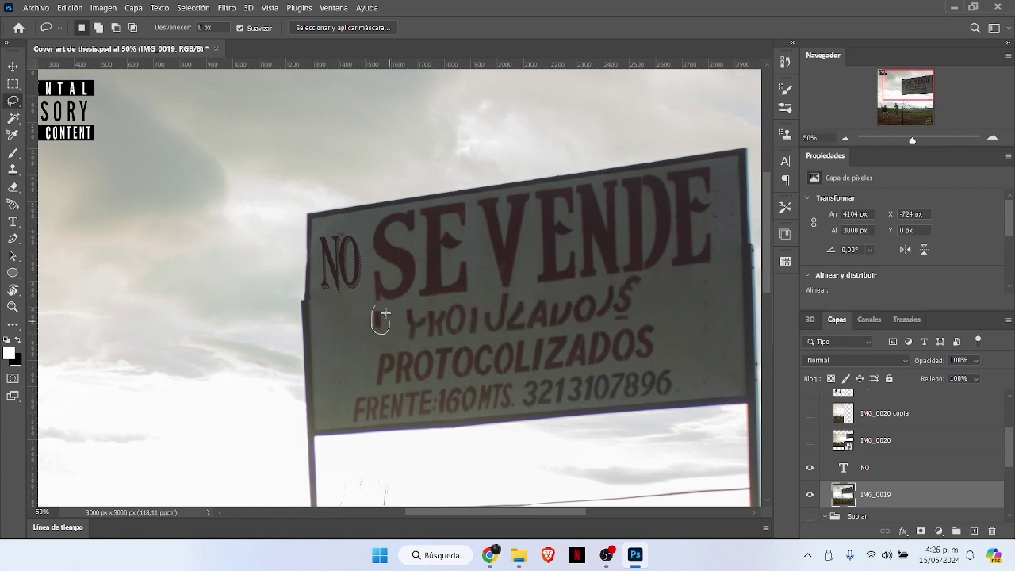
# Step: Content-aware fill the stray mark under the S of SE and the garbled lettering left above PROTOCOLIZADOS
pyautogui.rightClick(373, 323)
pyautogui.click(432, 222)
pyautogui.click(766, 38)
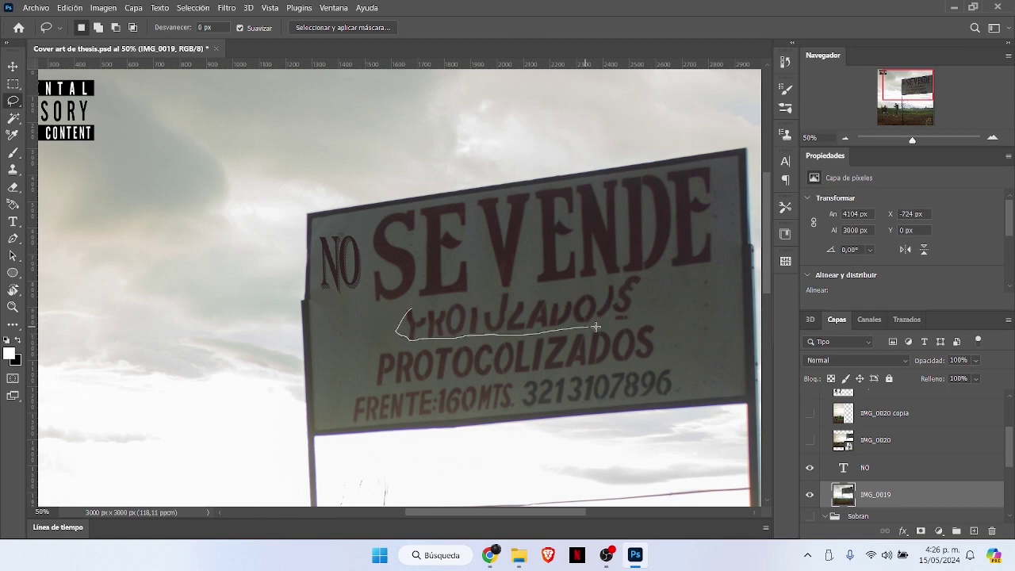
pyautogui.moveTo(504, 305); pyautogui.dragTo(507, 305)
pyautogui.rightClick(484, 321)
pyautogui.click(512, 229)
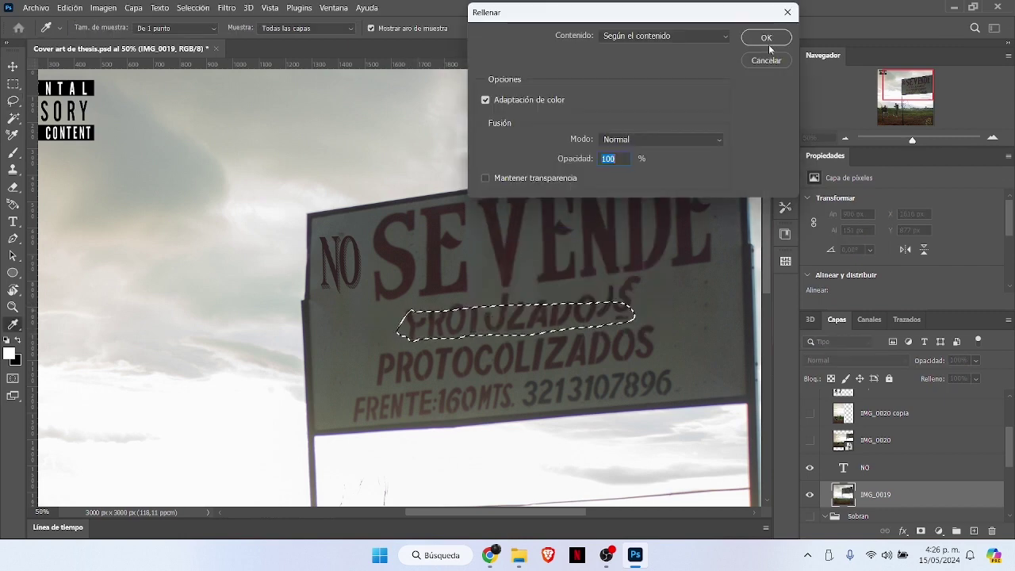
pyautogui.click(766, 38)
# Step: Switch to YouTube in the browser, play the video El Día que Rels B abrió los Ojos, and return to Photoshop
pyautogui.hotkey('alt', 'Tab')
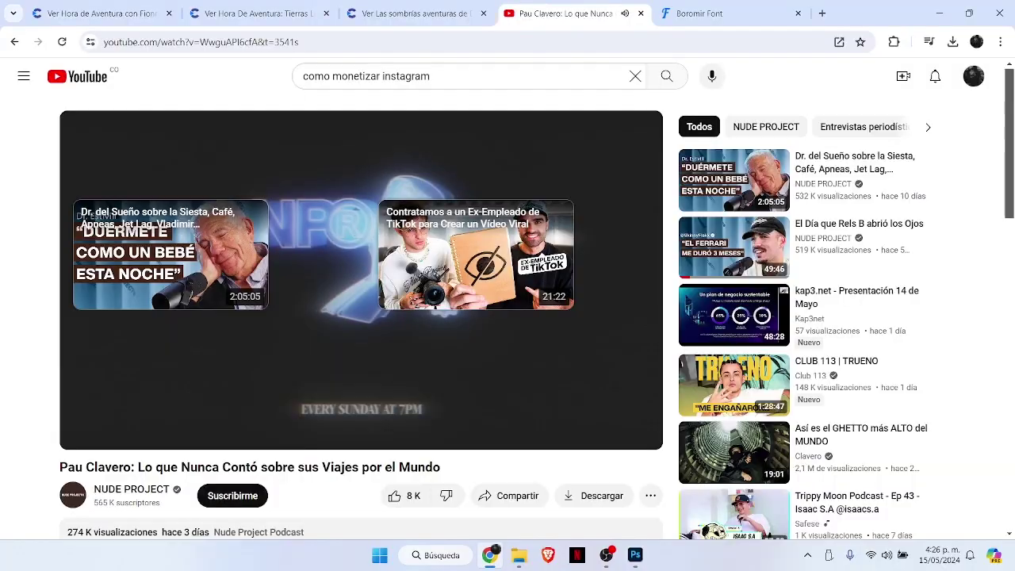
pyautogui.click(728, 231)
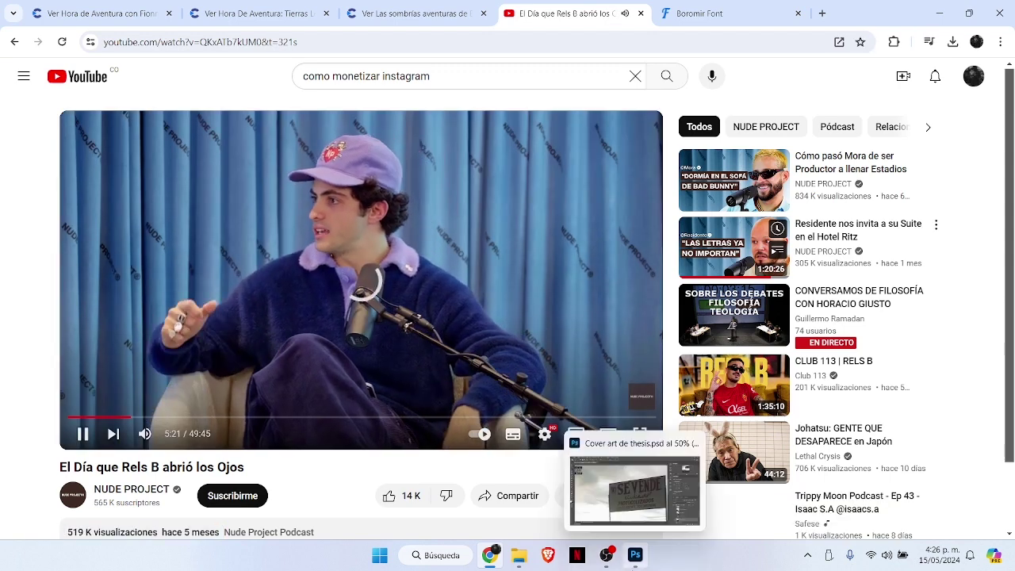
pyautogui.click(635, 554)
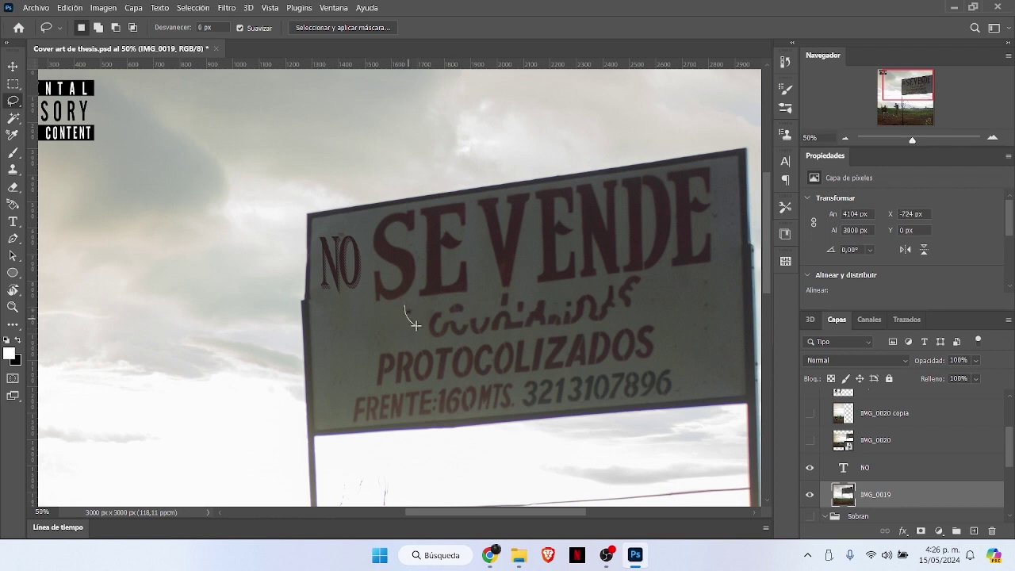
# Step: Content-aware fill the small speck and the first garbled letter at the start of the row above PROTOCOLIZADOS
pyautogui.rightClick(411, 316)
pyautogui.click(444, 213)
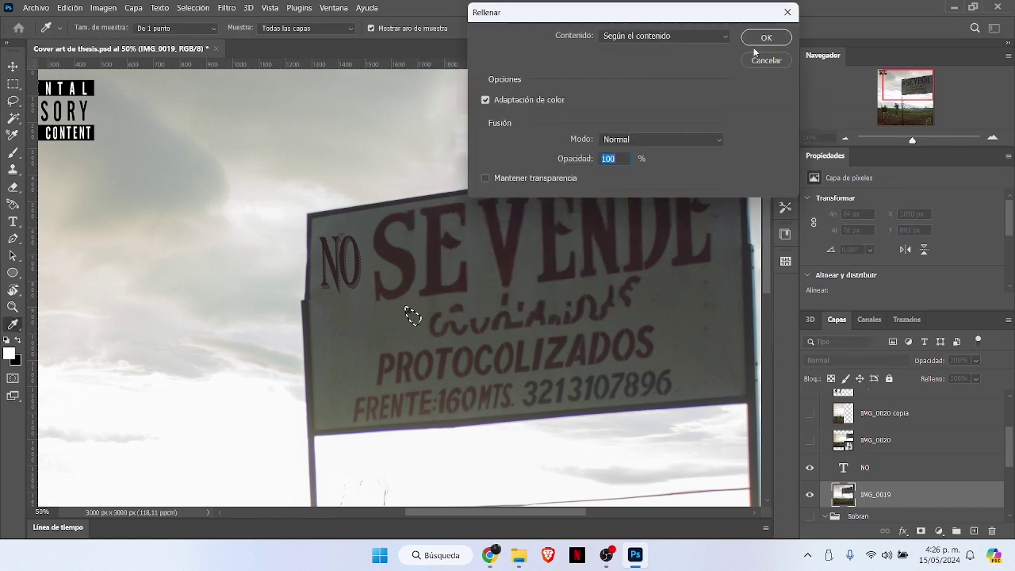
pyautogui.press('Return')
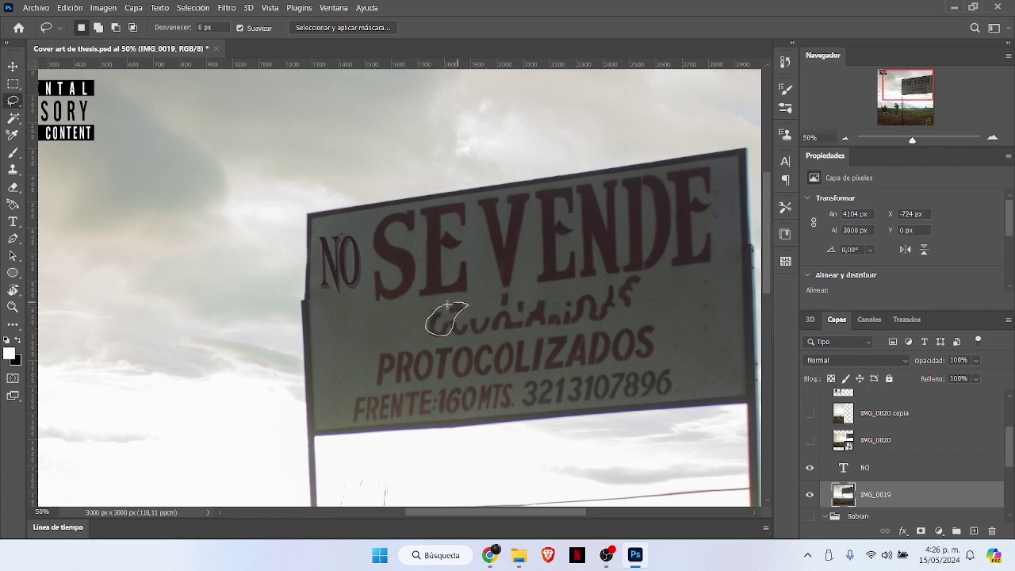
pyautogui.rightClick(445, 315)
pyautogui.click(468, 217)
pyautogui.press('Return')
# Step: Lasso the first half of the garbled row above PROTOCOLIZADOS, apply a content-aware fill, and clear the selection
pyautogui.moveTo(441, 310); pyautogui.dragTo(439, 311)
pyautogui.rightClick(439, 310)
pyautogui.click(476, 217)
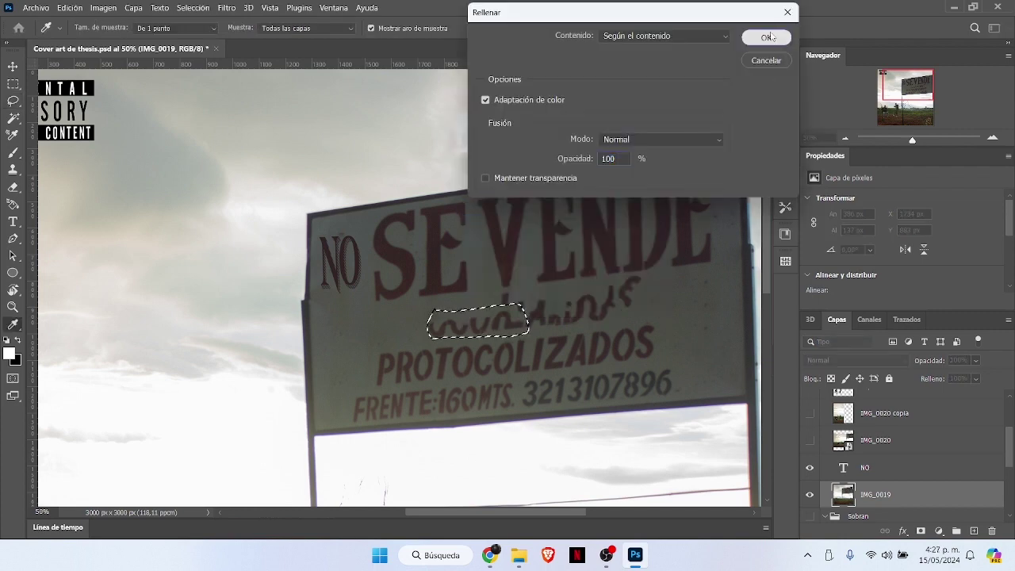
pyautogui.press('Return')
pyautogui.click(457, 315)
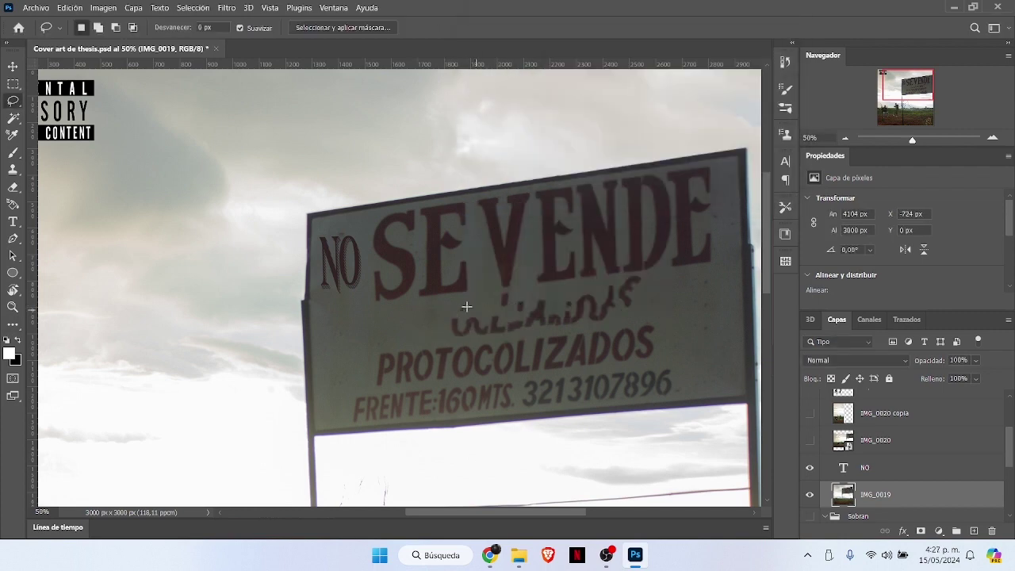
# Step: Content-aware fill the garbled row's first remaining stroke and its whole lower part, and clear the selection
pyautogui.moveTo(467, 307); pyautogui.dragTo(468, 307)
pyautogui.rightClick(462, 318)
pyautogui.click(508, 220)
pyautogui.click(766, 39)
pyautogui.moveTo(470, 304); pyautogui.dragTo(466, 307)
pyautogui.rightClick(501, 317)
pyautogui.click(548, 213)
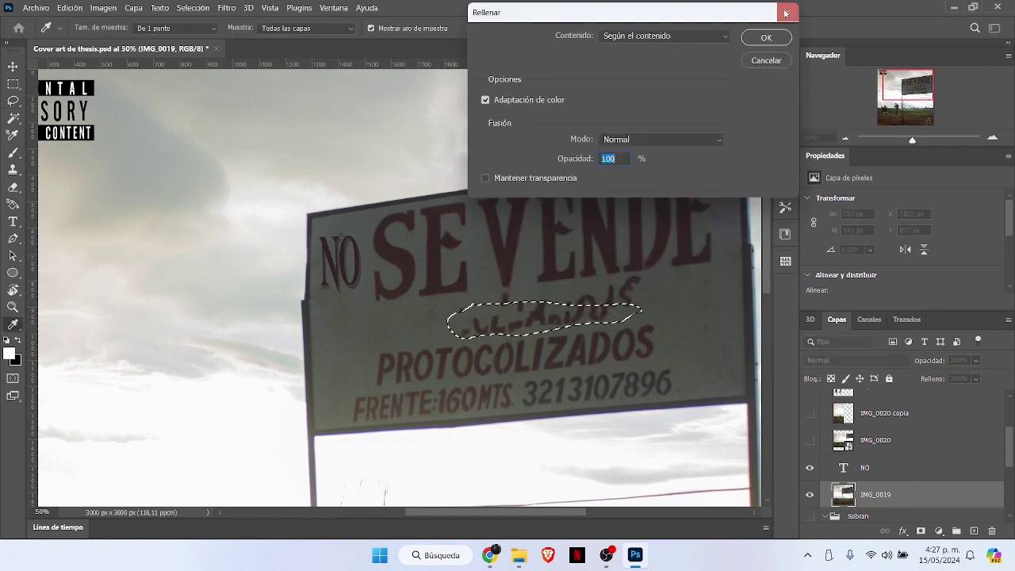
pyautogui.click(775, 37)
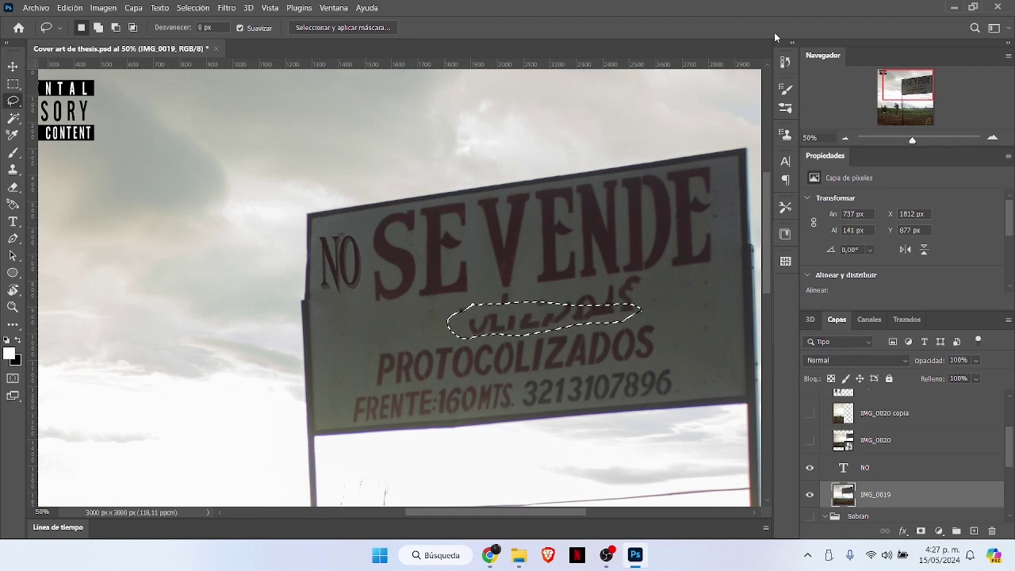
pyautogui.hotkey('ctrl', 'd')
# Step: Lasso the S-shaped remnant at the end of the garbled row and remove it with a content-aware fill
pyautogui.click(992, 137)
pyautogui.click(992, 137)
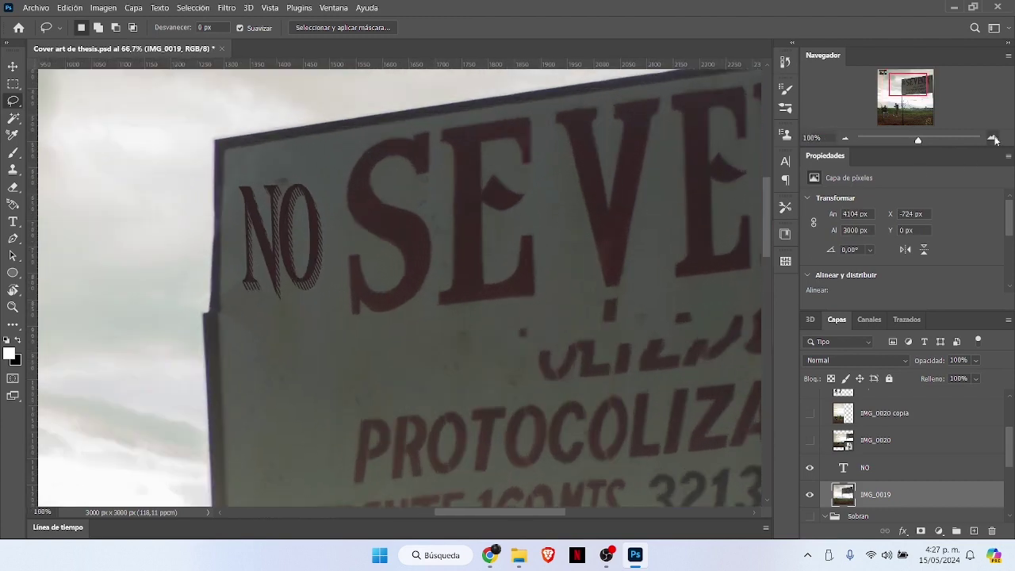
pyautogui.moveTo(918, 90); pyautogui.dragTo(926, 91)
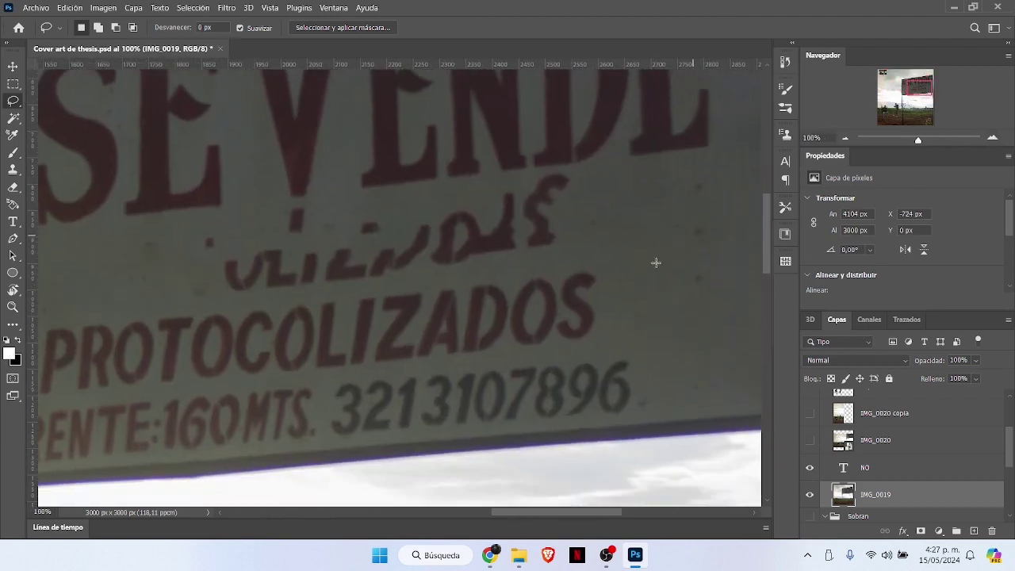
pyautogui.moveTo(550, 249); pyautogui.dragTo(552, 248)
pyautogui.rightClick(552, 248)
pyautogui.click(569, 389)
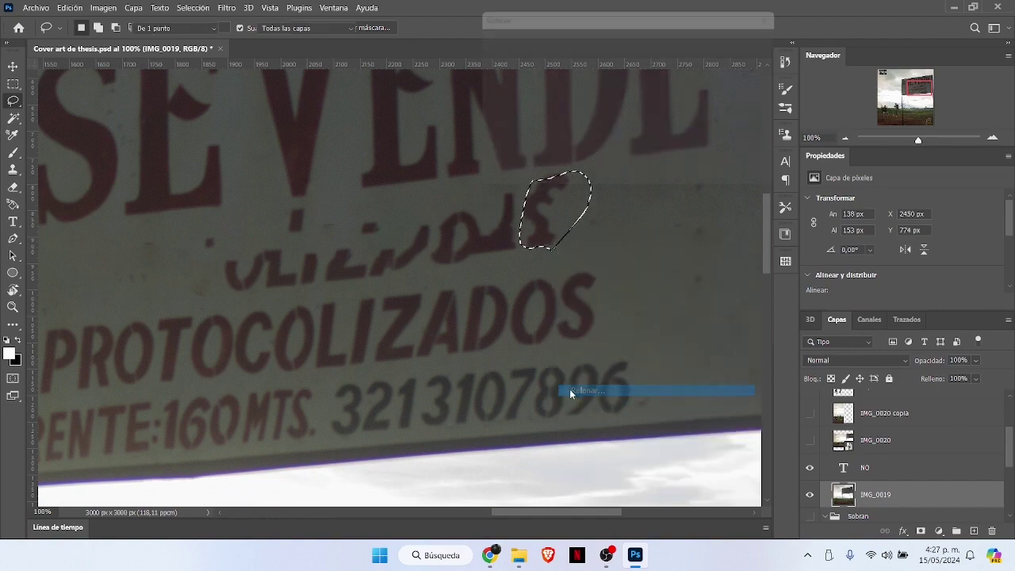
pyautogui.press('Return')
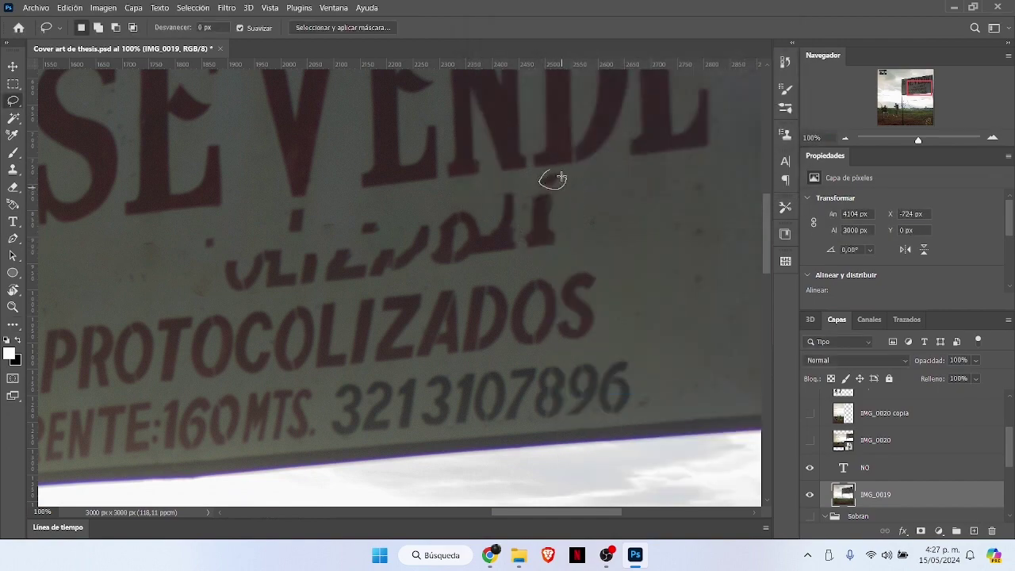
# Step: Content-aware fill the small dark smudge left under the D of VENDE
pyautogui.rightClick(553, 180)
pyautogui.click(569, 392)
pyautogui.press('Return')
pyautogui.rightClick(558, 182)
pyautogui.click(572, 341)
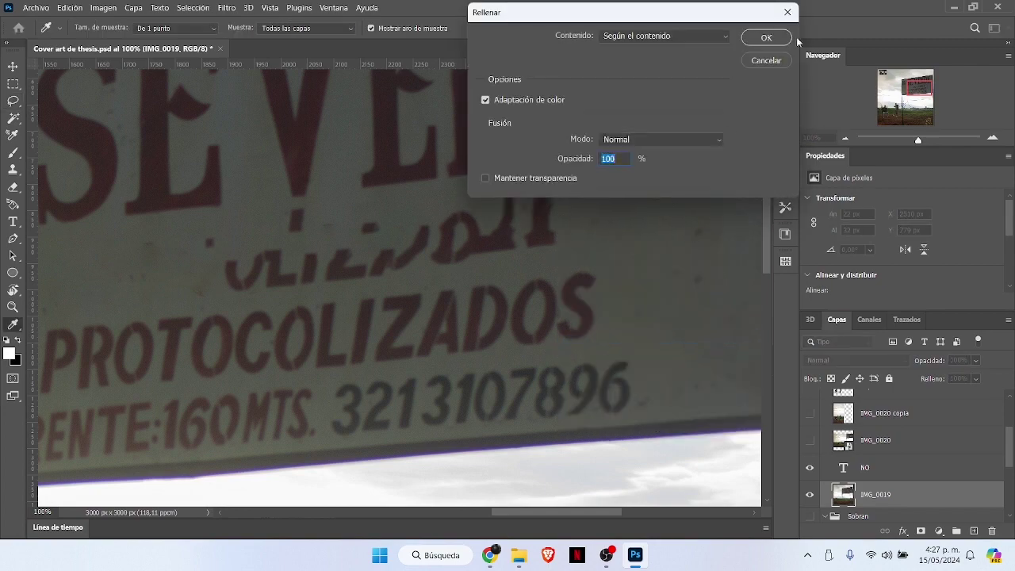
pyautogui.press('Return')
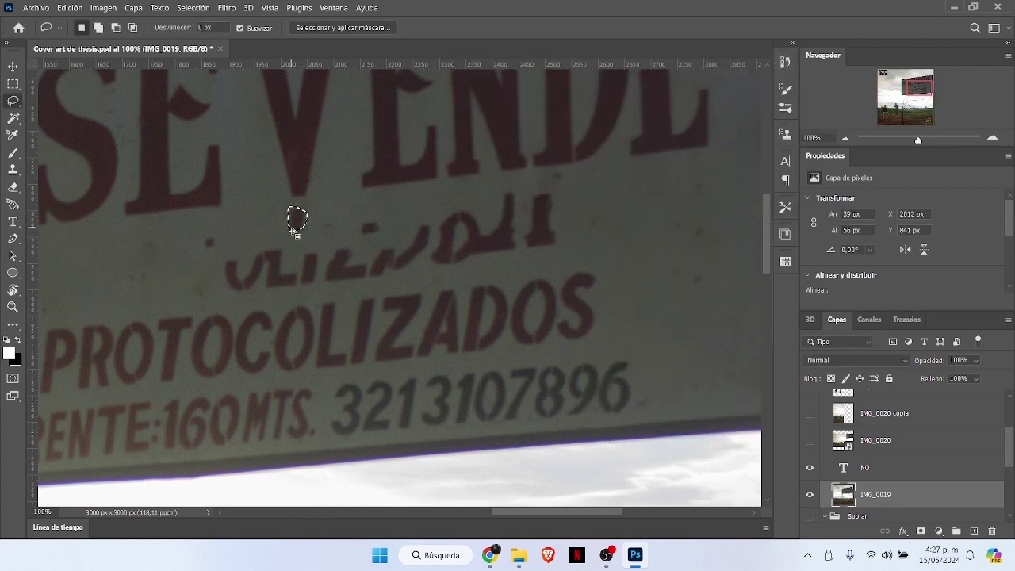
# Step: Remove the mark below the V of VENDE with two content-aware fills
pyautogui.rightClick(295, 226)
pyautogui.click(333, 388)
pyautogui.press('Return')
pyautogui.rightClick(305, 220)
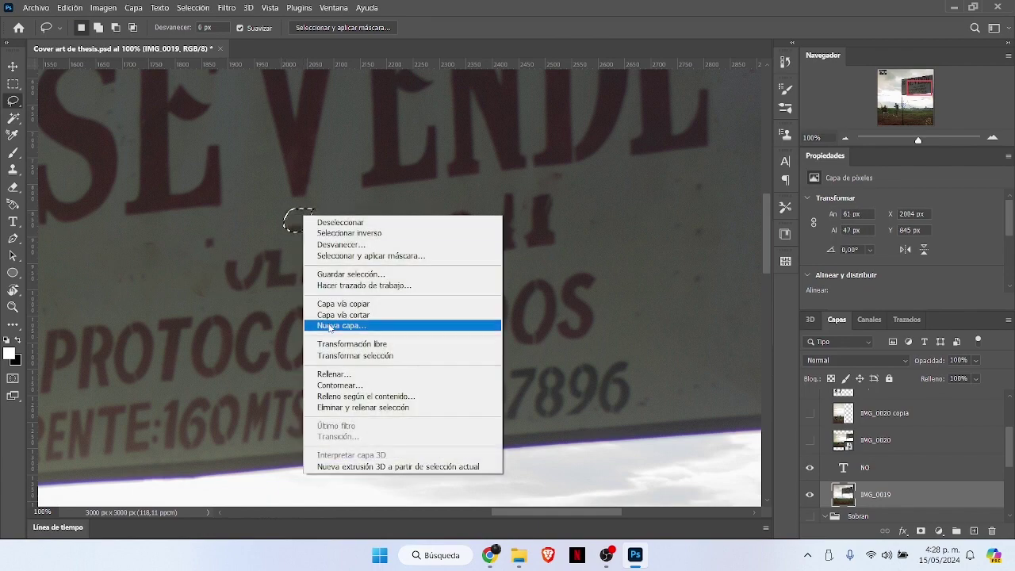
pyautogui.click(349, 325)
pyautogui.click(766, 39)
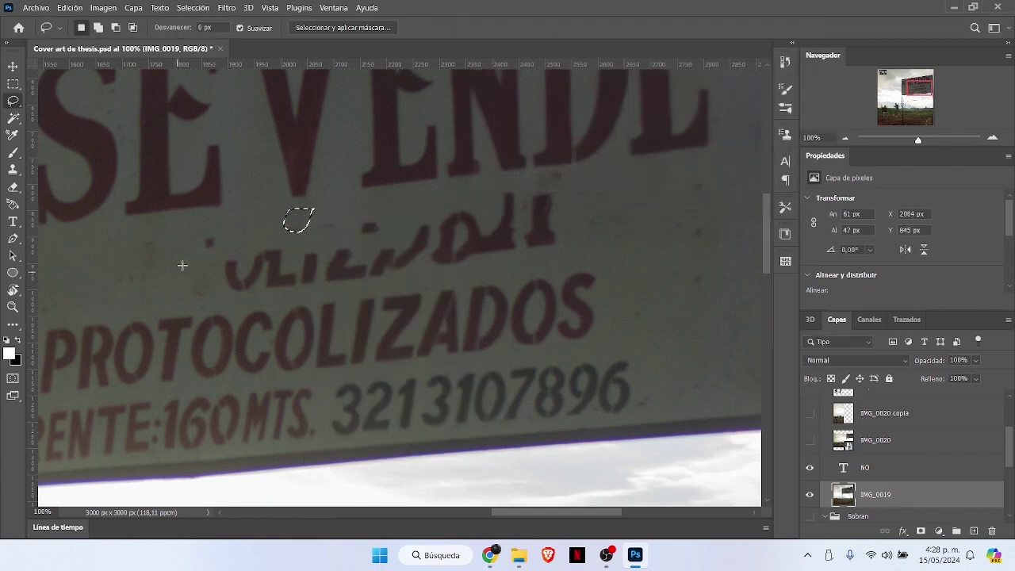
# Step: Content-aware fill the small dot before the garbled row and the row's first U-shaped stroke
pyautogui.rightClick(223, 233)
pyautogui.click(333, 388)
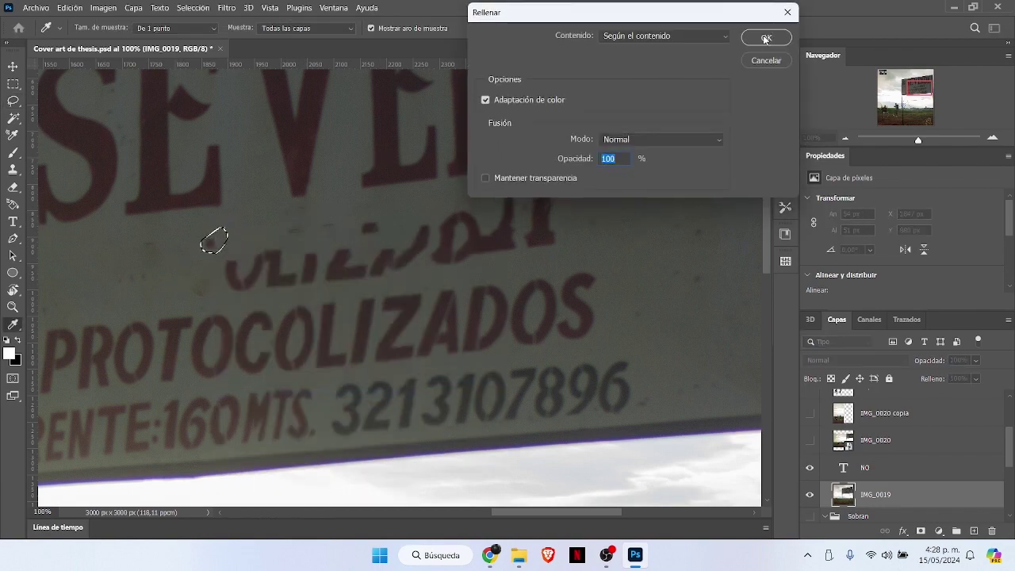
pyautogui.press('Return')
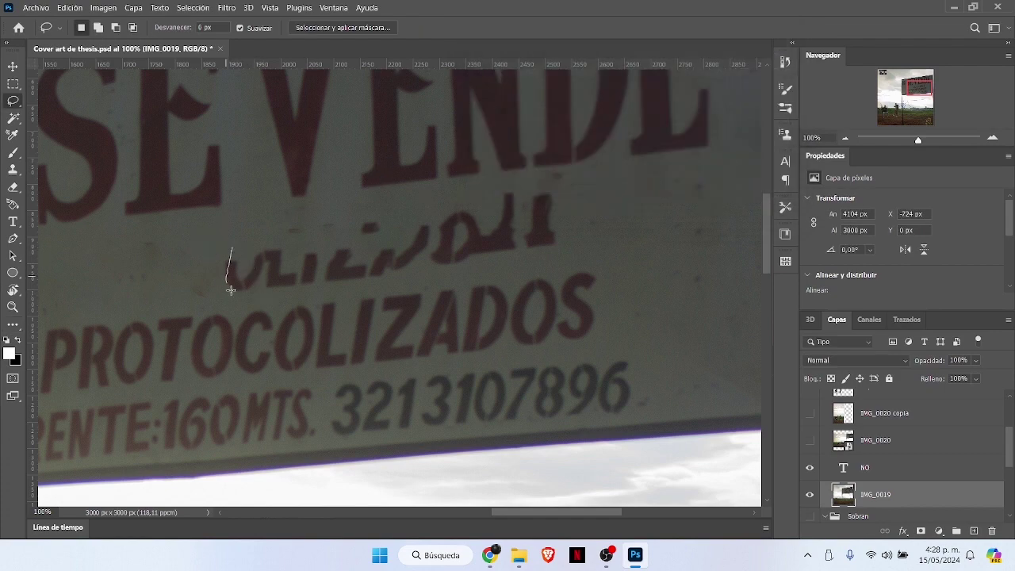
pyautogui.rightClick(235, 249)
pyautogui.click(294, 422)
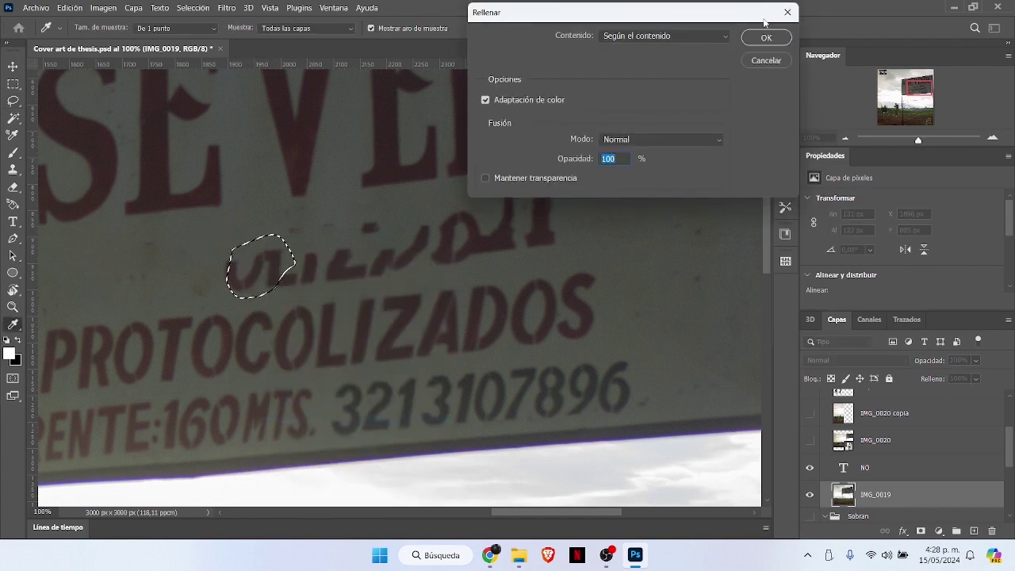
pyautogui.press('Return')
# Step: Lasso the fragments left at the start of the garbled row and remove them with content-aware fills
pyautogui.click(245, 267)
pyautogui.moveTo(250, 265); pyautogui.dragTo(227, 267)
pyautogui.rightClick(230, 268)
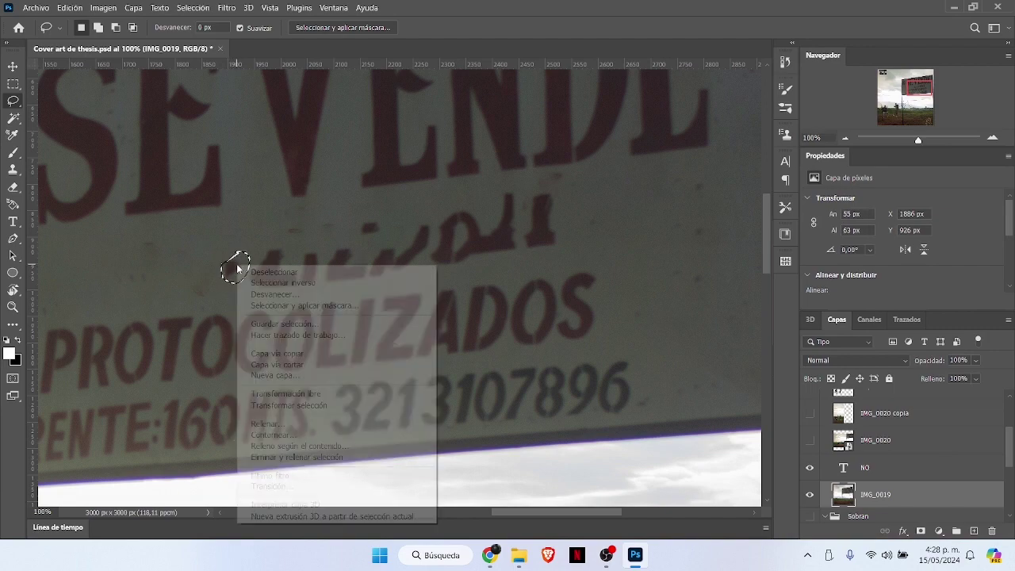
pyautogui.click(301, 419)
pyautogui.press('Return')
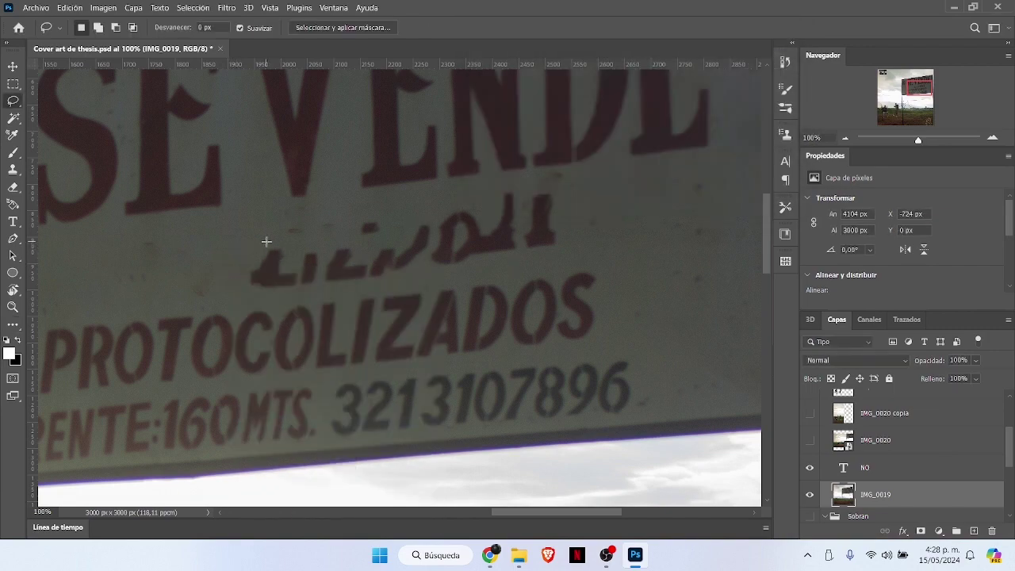
pyautogui.rightClick(272, 241)
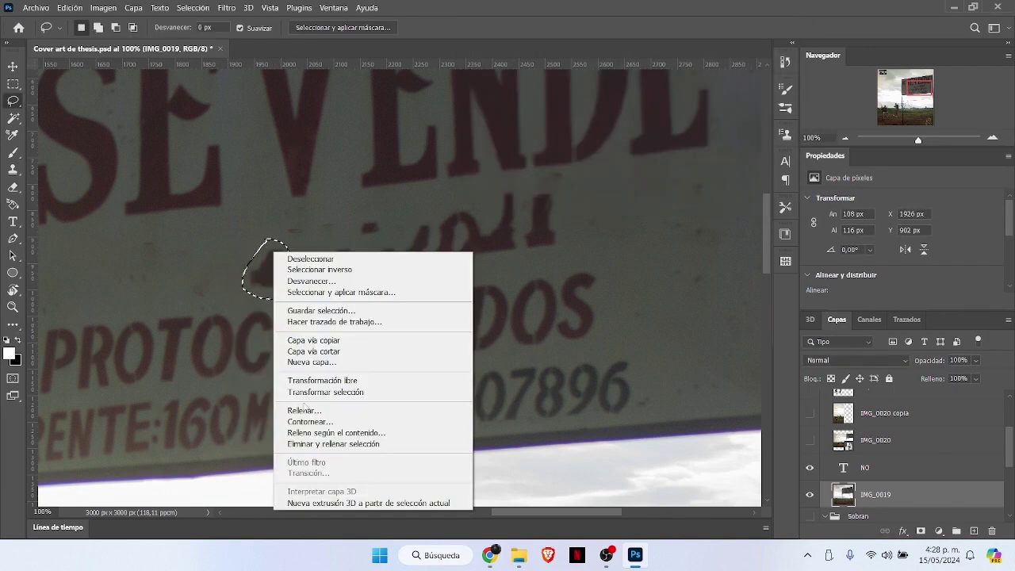
pyautogui.click(302, 413)
pyautogui.click(767, 39)
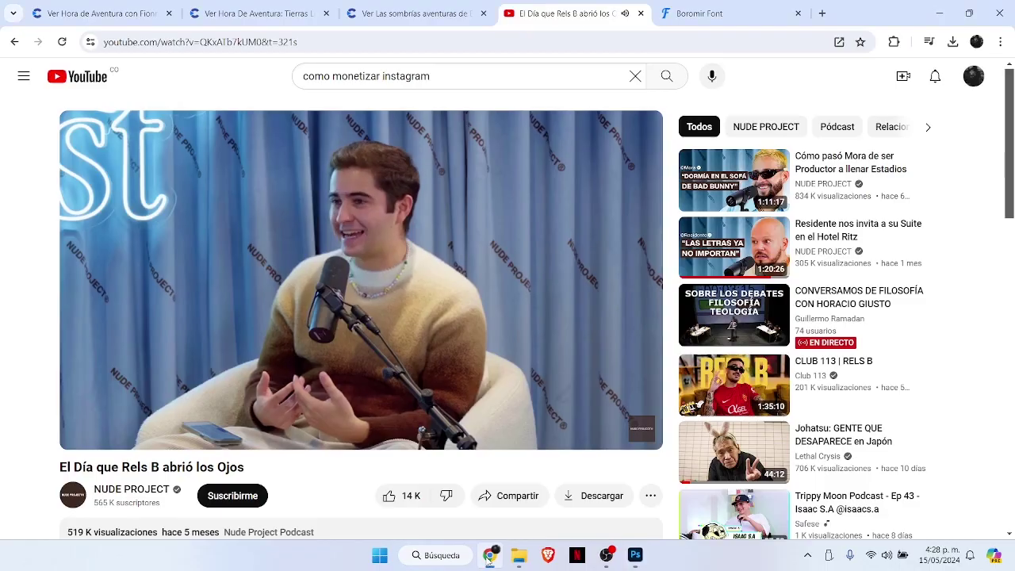
pyautogui.click(490, 555)
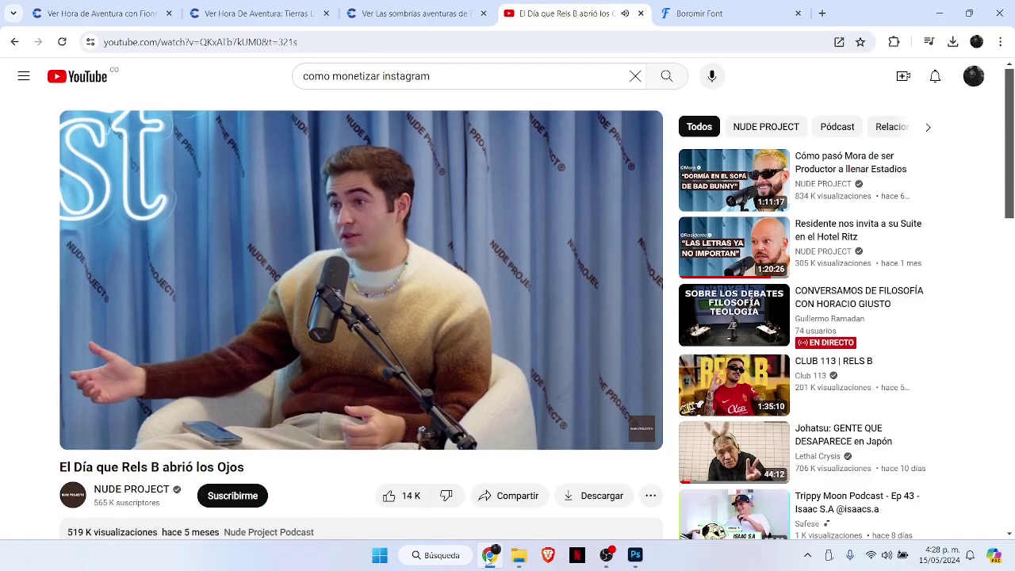
pyautogui.click(490, 555)
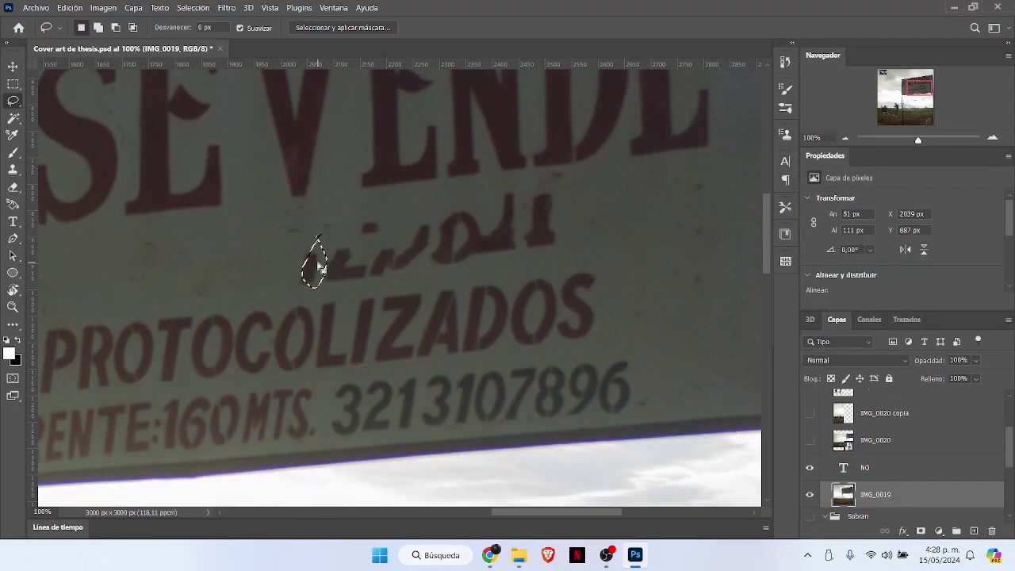
# Step: Content-aware fill the narrow stroke that begins the remaining garbled lettering above the L of PROTOCOLIZADOS
pyautogui.rightClick(322, 268)
pyautogui.click(341, 419)
pyautogui.click(766, 38)
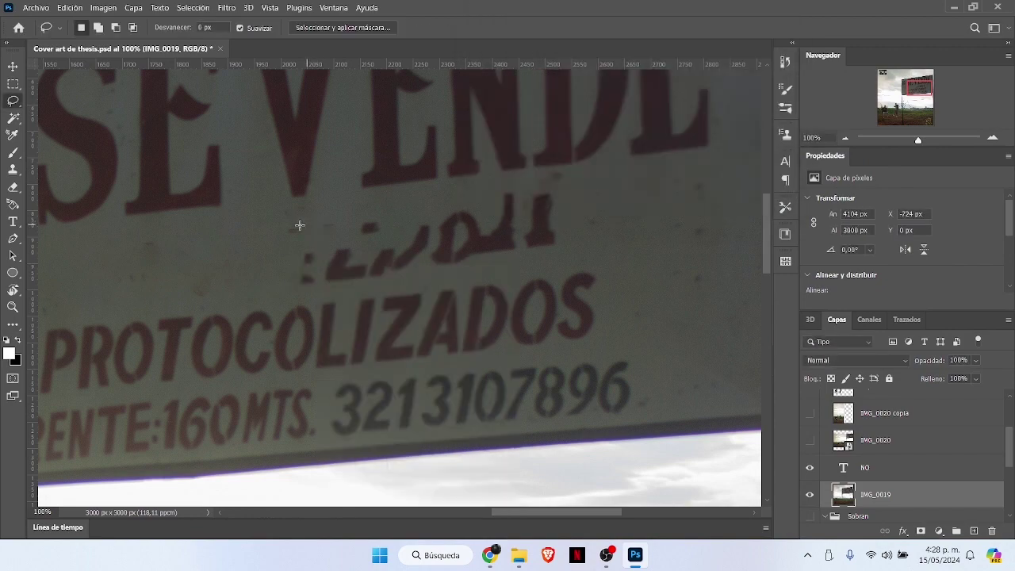
# Step: Remove the two small dots and the adjacent low stroke at the start of the remaining garbled lettering with content-aware fills
pyautogui.moveTo(318, 251); pyautogui.dragTo(307, 227)
pyautogui.rightClick(287, 251)
pyautogui.click(341, 413)
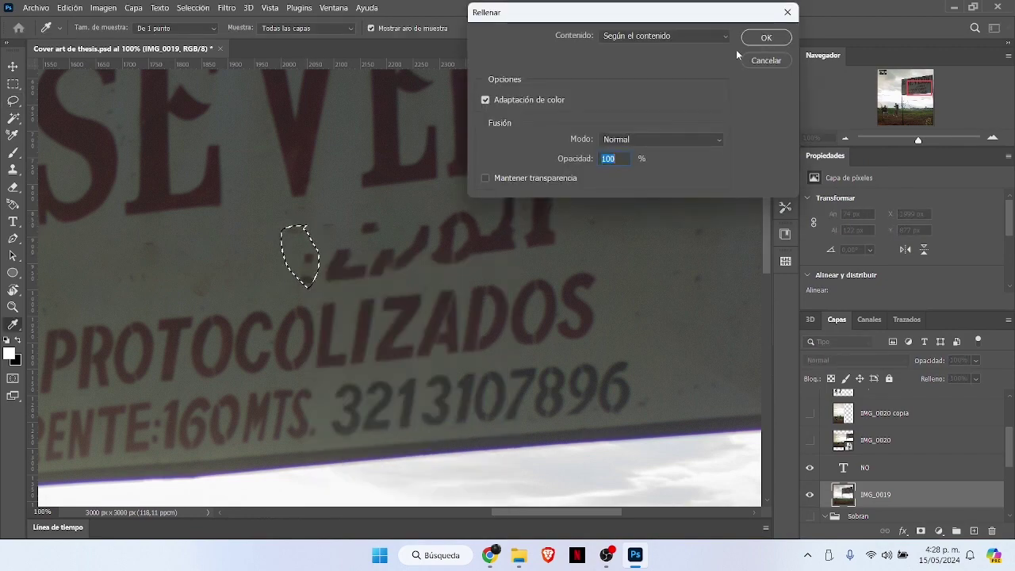
pyautogui.click(766, 38)
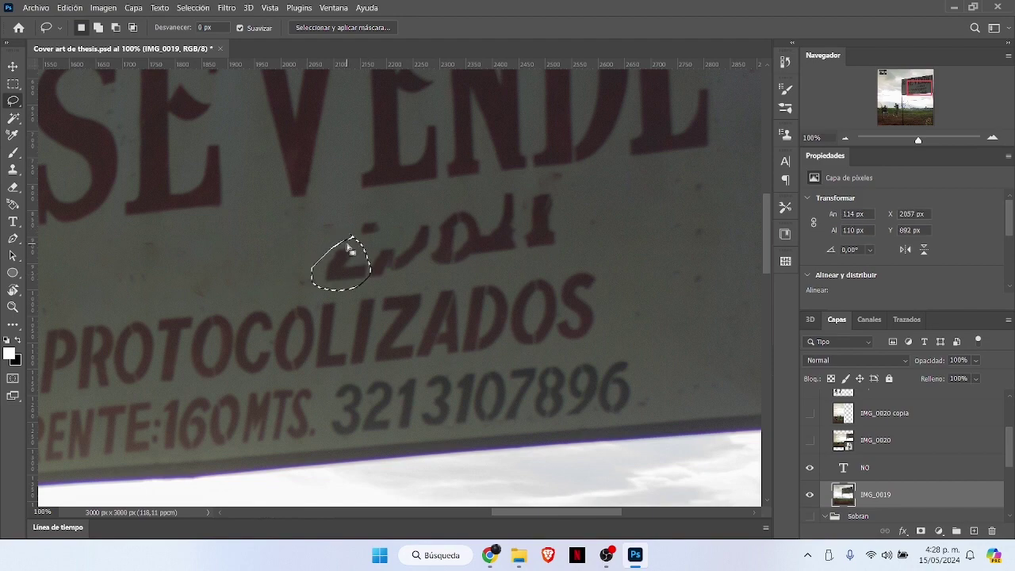
pyautogui.rightClick(347, 248)
pyautogui.click(373, 401)
pyautogui.click(766, 37)
pyautogui.click(375, 231)
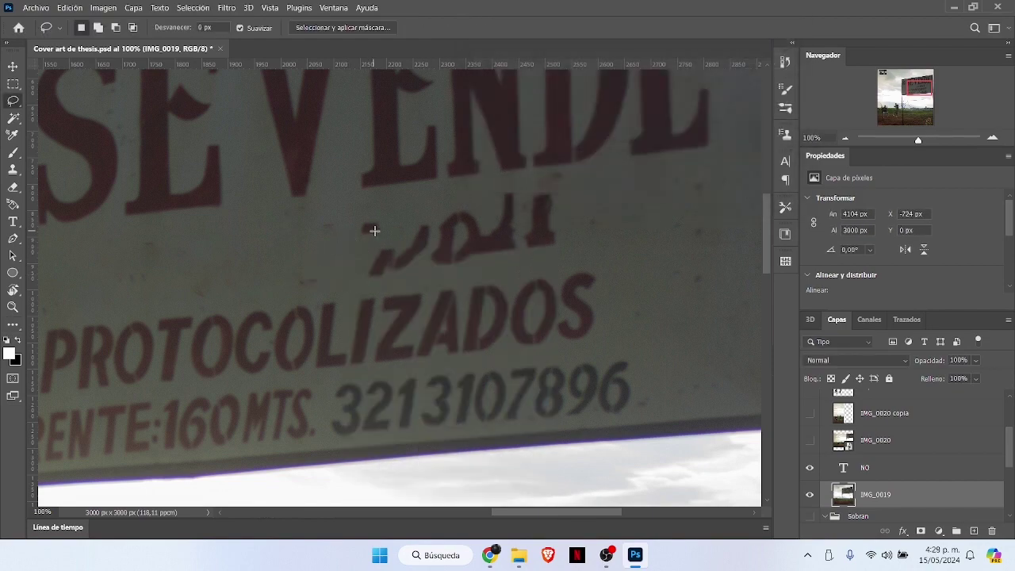
# Step: Content-aware fill the small isolated mark below the first E of VENDE and the slanted strokes just beneath it
pyautogui.moveTo(345, 236); pyautogui.dragTo(349, 238)
pyautogui.rightClick(384, 227)
pyautogui.click(412, 385)
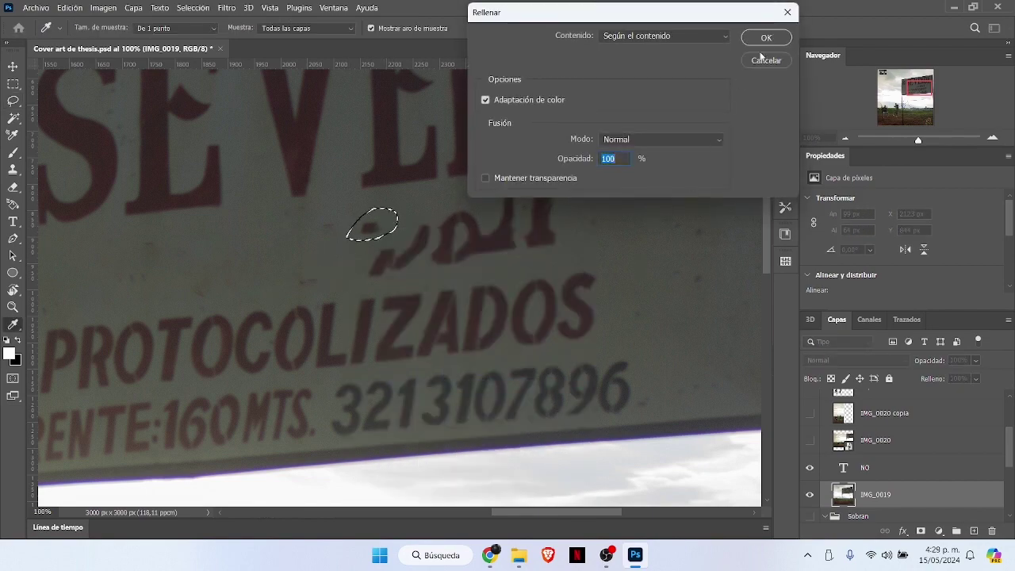
pyautogui.click(766, 39)
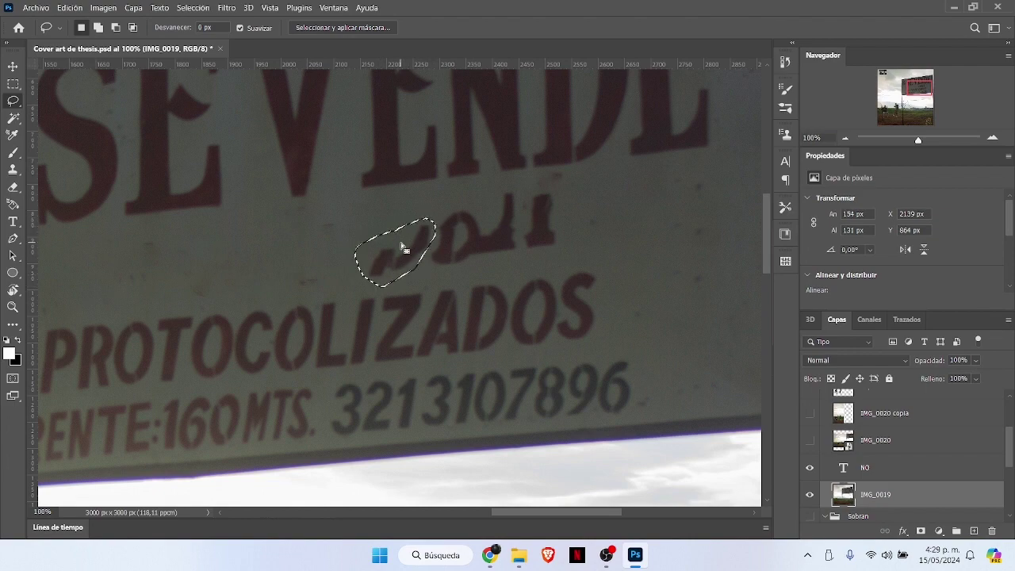
pyautogui.rightClick(405, 250)
pyautogui.click(433, 404)
pyautogui.click(766, 37)
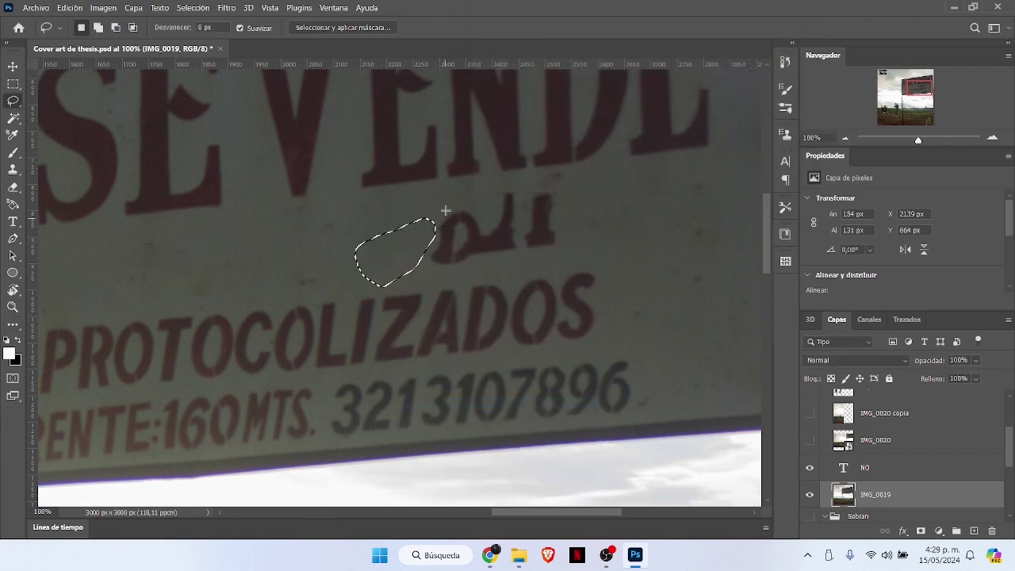
# Step: Lasso the loop-shaped character that starts the remaining garbled lettering and remove it with a content-aware fill
pyautogui.moveTo(446, 214); pyautogui.dragTo(447, 208)
pyautogui.rightClick(446, 227)
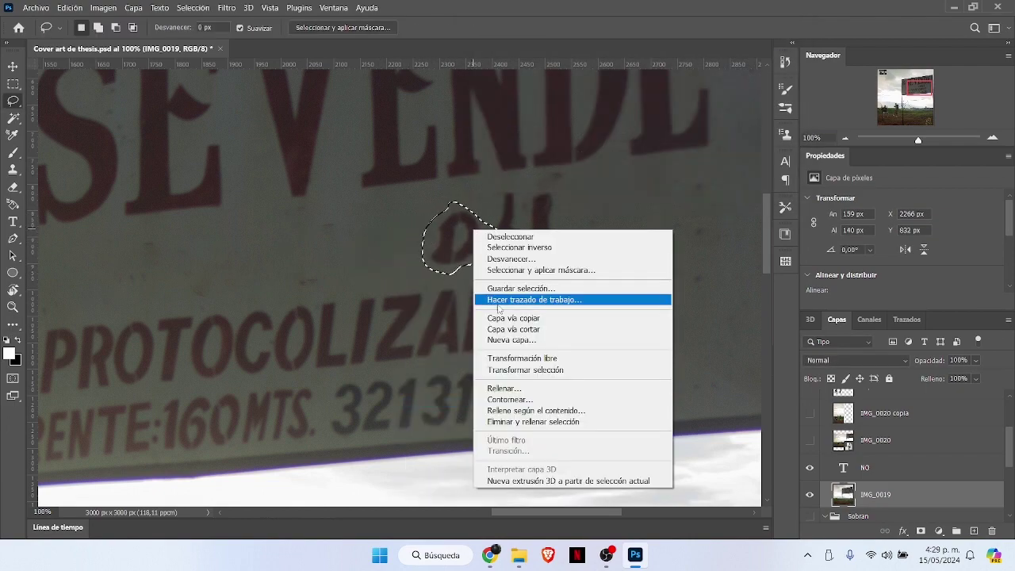
pyautogui.click(473, 389)
pyautogui.click(766, 37)
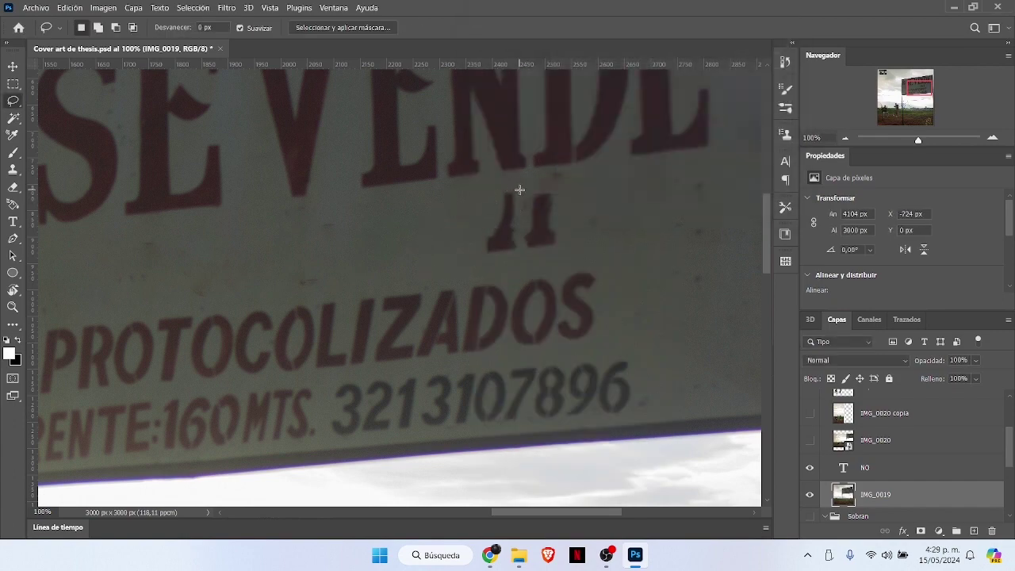
# Step: Lasso the first of the last two vertical strokes below the N of VENDE and apply content-aware fill to it twice
pyautogui.moveTo(511, 191); pyautogui.dragTo(508, 188)
pyautogui.rightClick(508, 215)
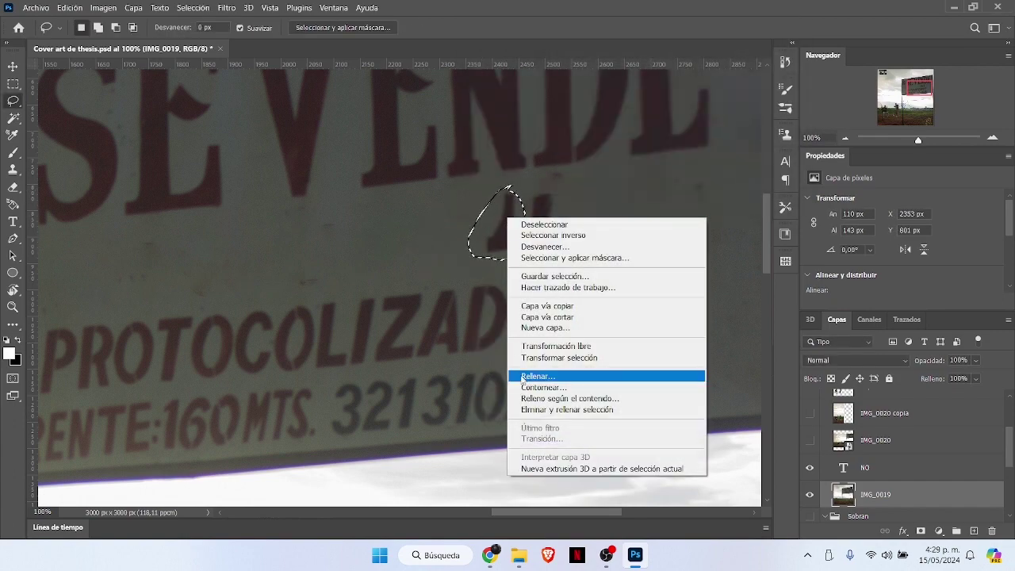
pyautogui.click(539, 378)
pyautogui.click(766, 37)
pyautogui.rightClick(468, 213)
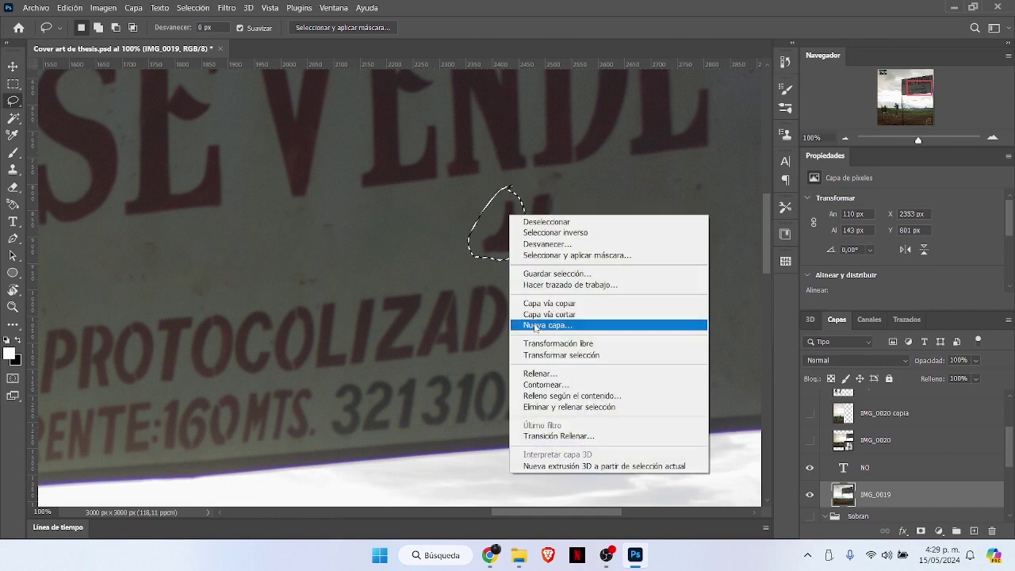
pyautogui.click(541, 375)
pyautogui.click(766, 37)
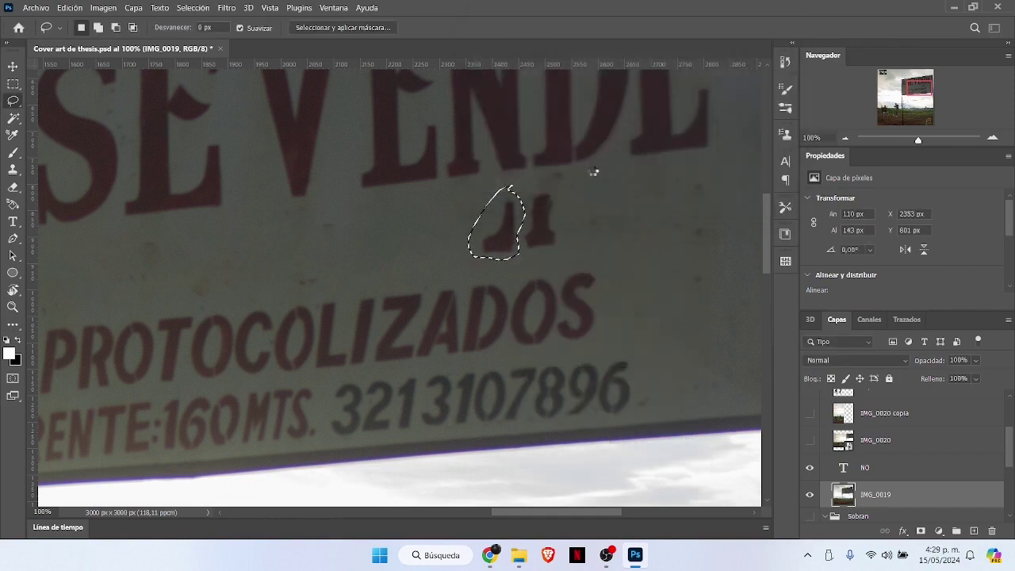
# Step: Remove the rightmost leftover letter fragment beneath VENDE by lassoing its pieces and filling them with content-aware fill
pyautogui.rightClick(557, 190)
pyautogui.click(602, 356)
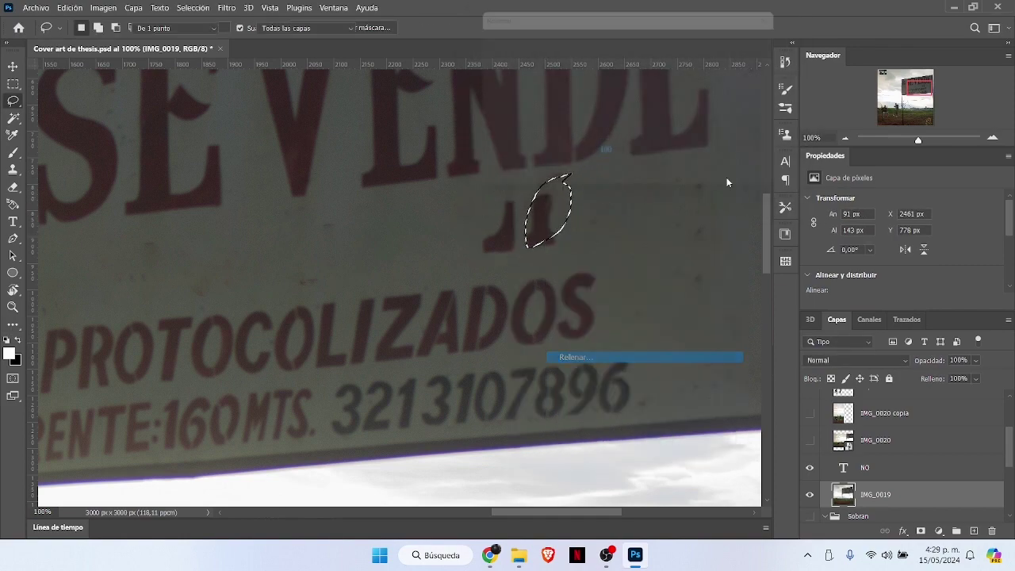
pyautogui.click(766, 37)
pyautogui.click(565, 246)
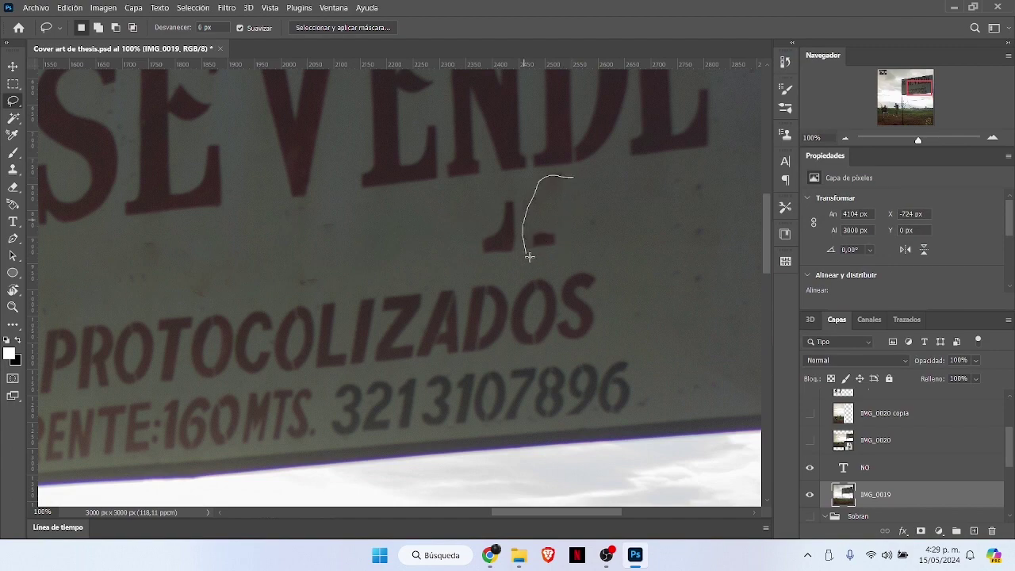
pyautogui.moveTo(547, 210); pyautogui.dragTo(546, 208)
pyautogui.rightClick(536, 228)
pyautogui.click(607, 385)
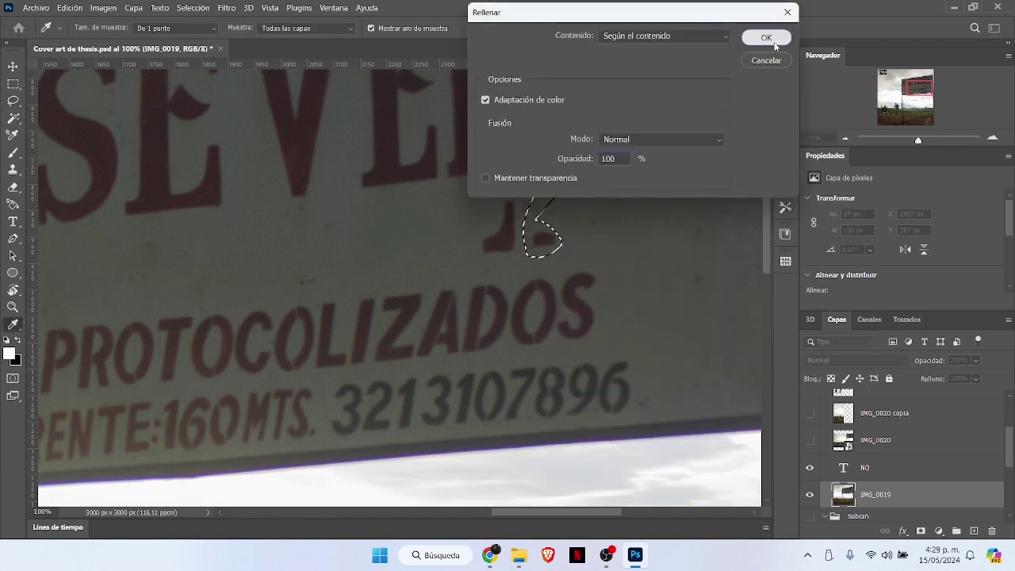
pyautogui.click(766, 38)
# Step: Lasso the remaining dark red fragment beneath VENDE and its residual spot, and fill both with content-aware fill
pyautogui.click(503, 248)
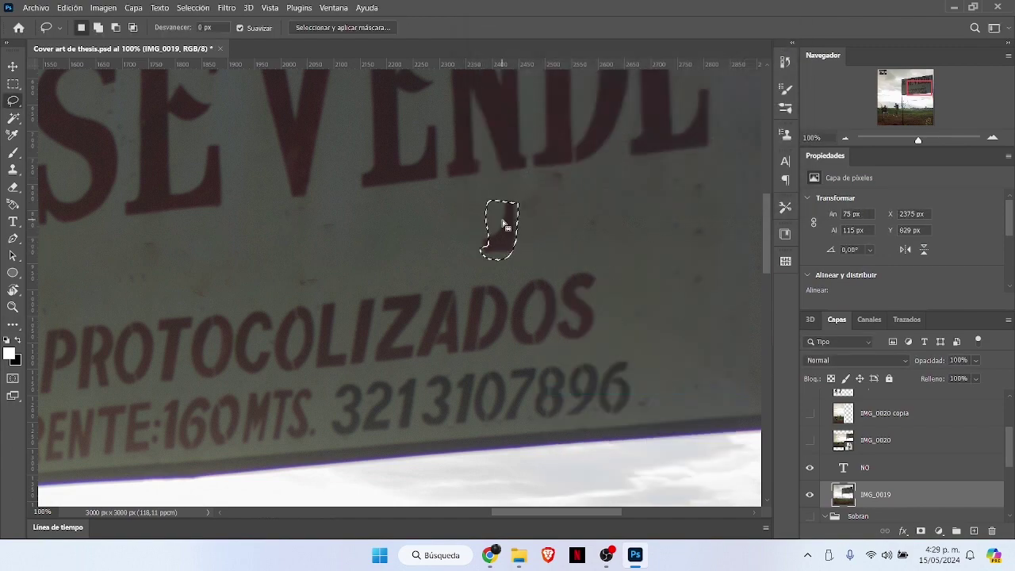
pyautogui.rightClick(504, 226)
pyautogui.click(556, 378)
pyautogui.click(766, 37)
pyautogui.click(484, 236)
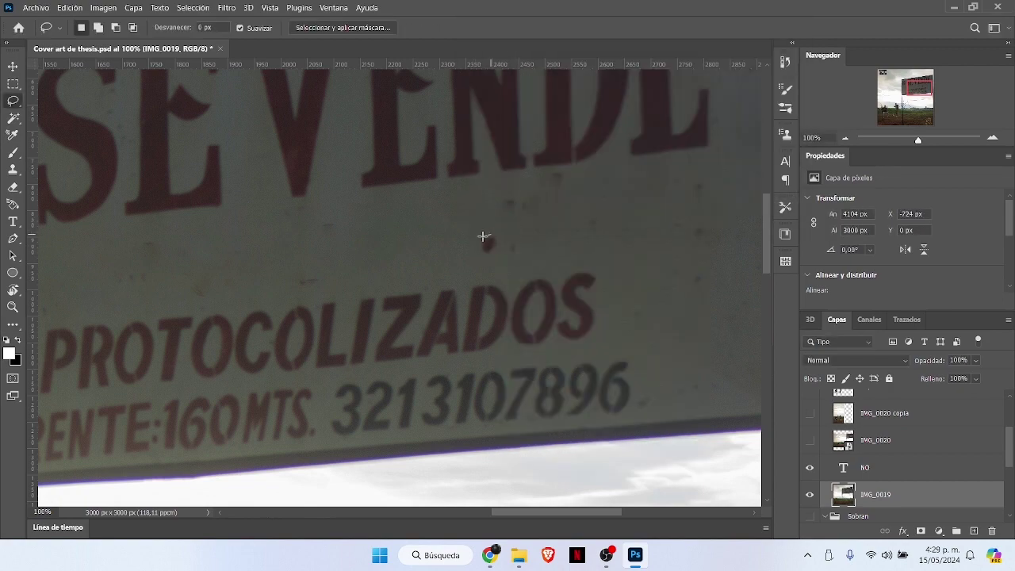
pyautogui.rightClick(486, 247)
pyautogui.click(541, 401)
pyautogui.click(764, 37)
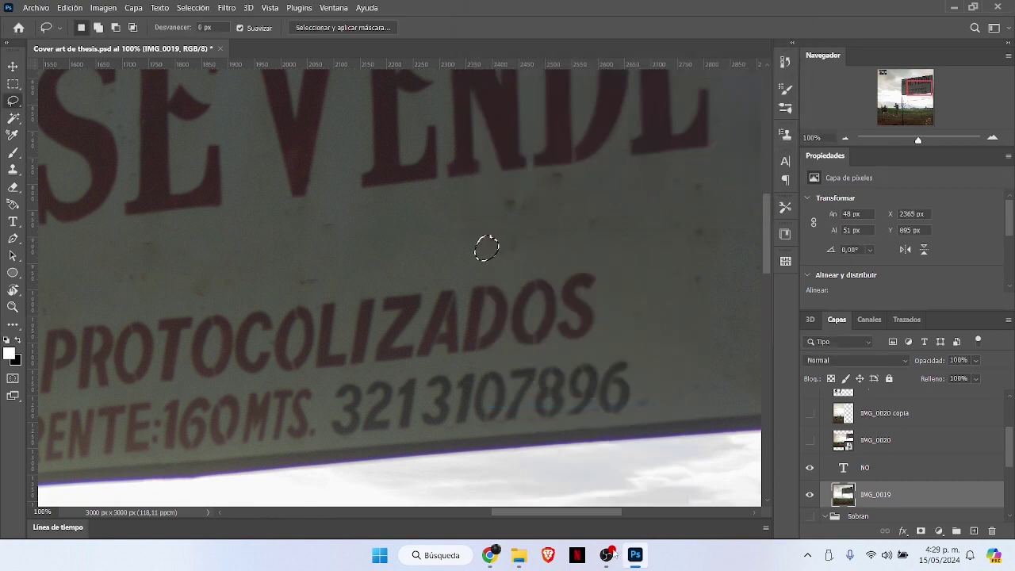
# Step: Lasso the final letters OS of PROTOCOLIZADOS and content-aware fill them, then do the same for the adjacent lettering
pyautogui.moveTo(607, 339); pyautogui.dragTo(606, 357)
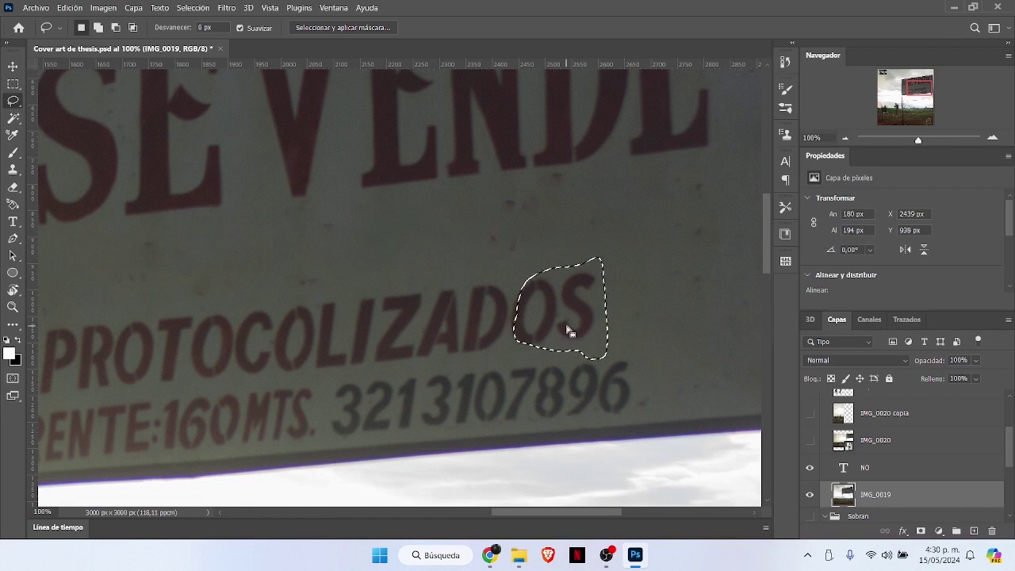
pyautogui.rightClick(571, 325)
pyautogui.click(606, 225)
pyautogui.click(766, 37)
pyautogui.moveTo(587, 320); pyautogui.dragTo(585, 403)
pyautogui.rightClick(529, 318)
pyautogui.click(559, 225)
pyautogui.click(766, 38)
# Step: Reposition the selection over the lettering following PROTOCOL and erase it with two content-aware fills
pyautogui.rightClick(473, 349)
pyautogui.click(544, 256)
pyautogui.click(766, 37)
pyautogui.rightClick(421, 355)
pyautogui.click(458, 242)
pyautogui.click(766, 38)
# Step: Place the selection over the last digits of the sign's phone number and run content-aware fill on them twice
pyautogui.rightClick(599, 405)
pyautogui.click(634, 311)
pyautogui.click(766, 38)
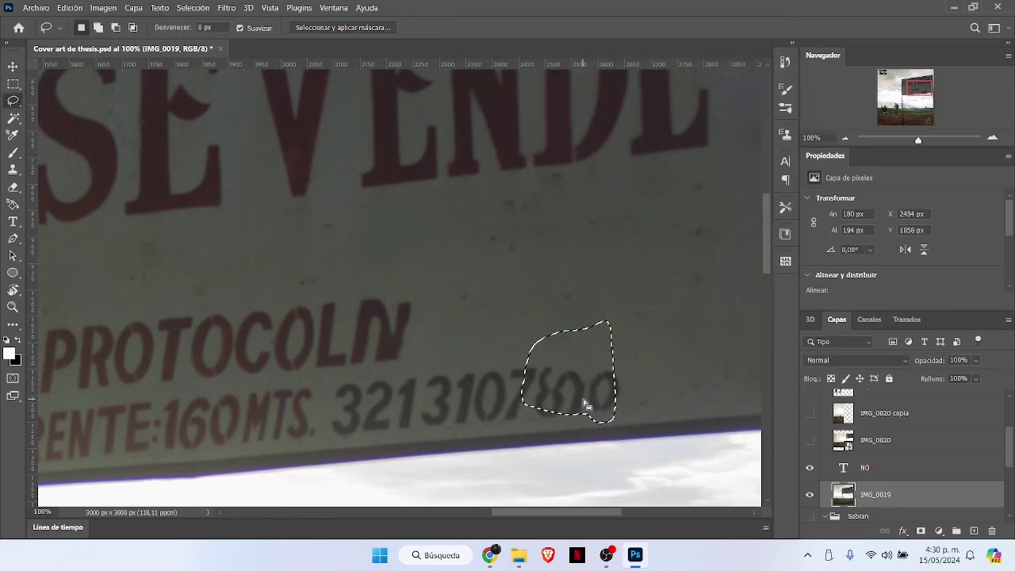
pyautogui.rightClick(532, 389)
pyautogui.click(567, 294)
pyautogui.click(766, 37)
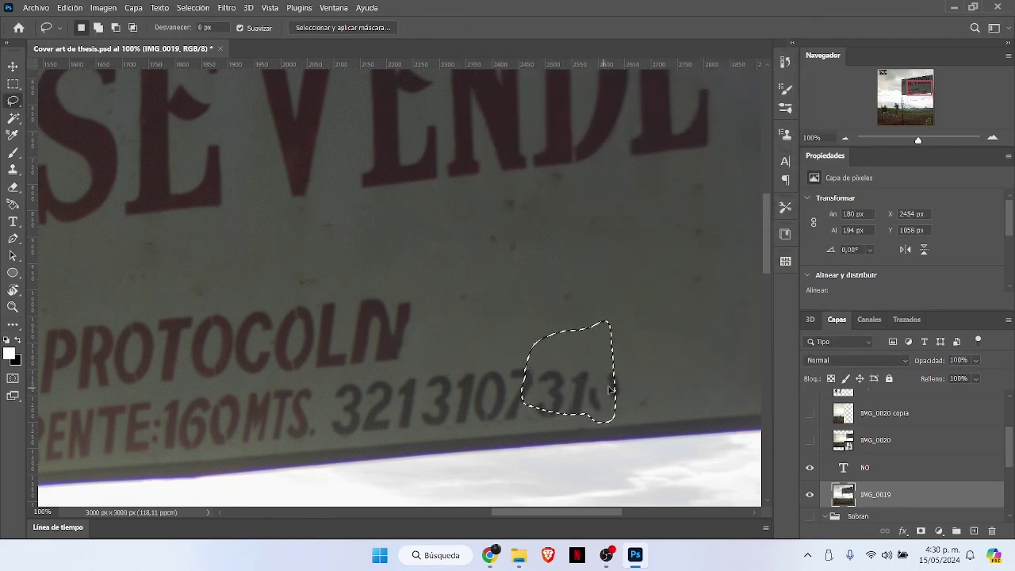
# Step: Move the selection onto the letters at the end of the PROTOCOL line and fill it according to content
pyautogui.moveTo(590, 327); pyautogui.dragTo(387, 281)
pyautogui.rightClick(464, 341)
pyautogui.click(501, 240)
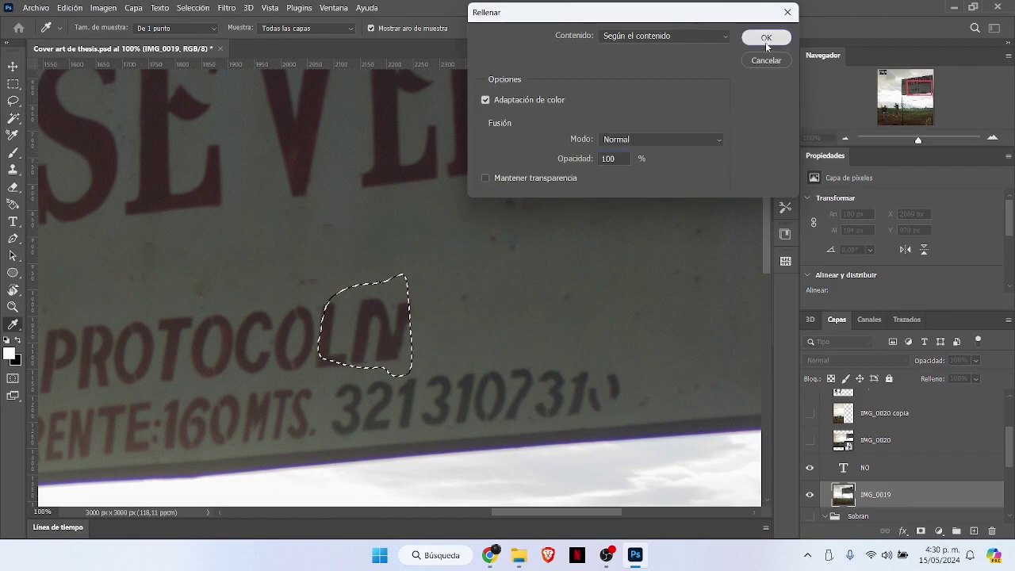
pyautogui.click(766, 39)
# Step: Shift the selection slightly outward over the distorted letters after PROTOCO and content-aware fill it again
pyautogui.moveTo(553, 512); pyautogui.dragTo(526, 513)
pyautogui.moveTo(568, 334); pyautogui.dragTo(578, 332)
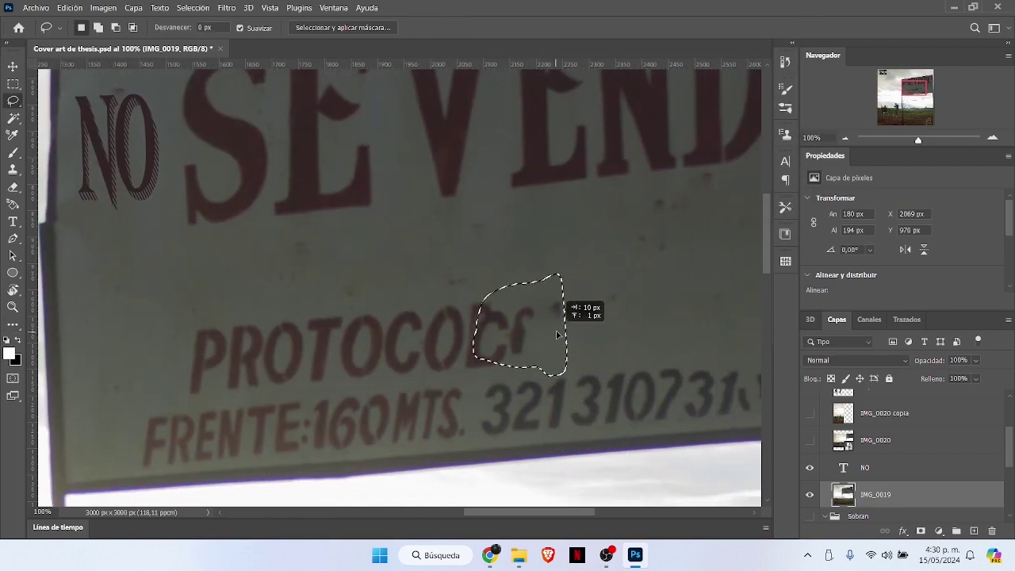
pyautogui.rightClick(577, 332)
pyautogui.click(591, 251)
pyautogui.click(766, 38)
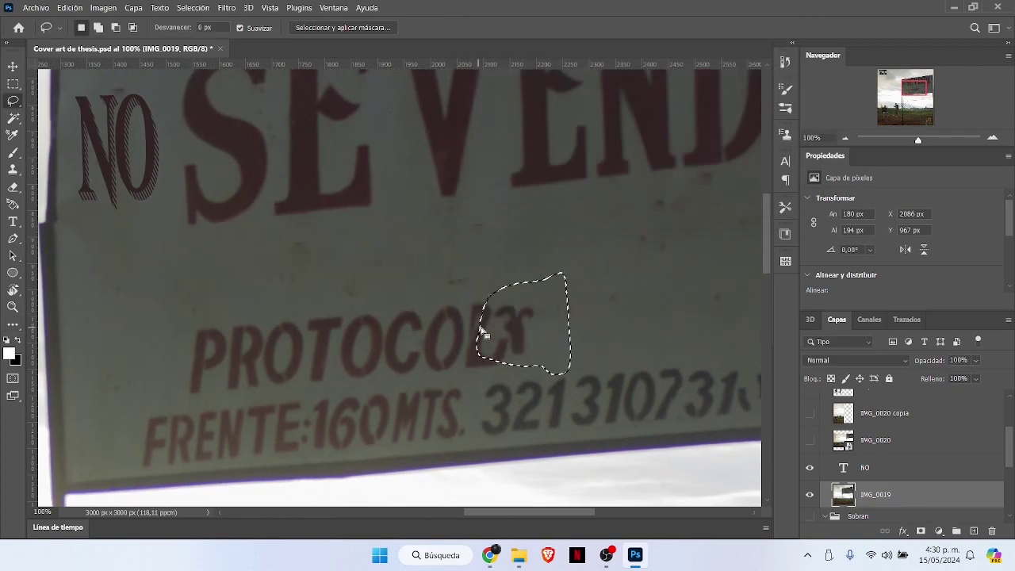
# Step: Shift the selection back over the distorted letters after PROTOCO, content-aware fill it, and clean the loose fragment beside them
pyautogui.moveTo(481, 330); pyautogui.dragTo(442, 334)
pyautogui.rightClick(442, 333)
pyautogui.click(468, 243)
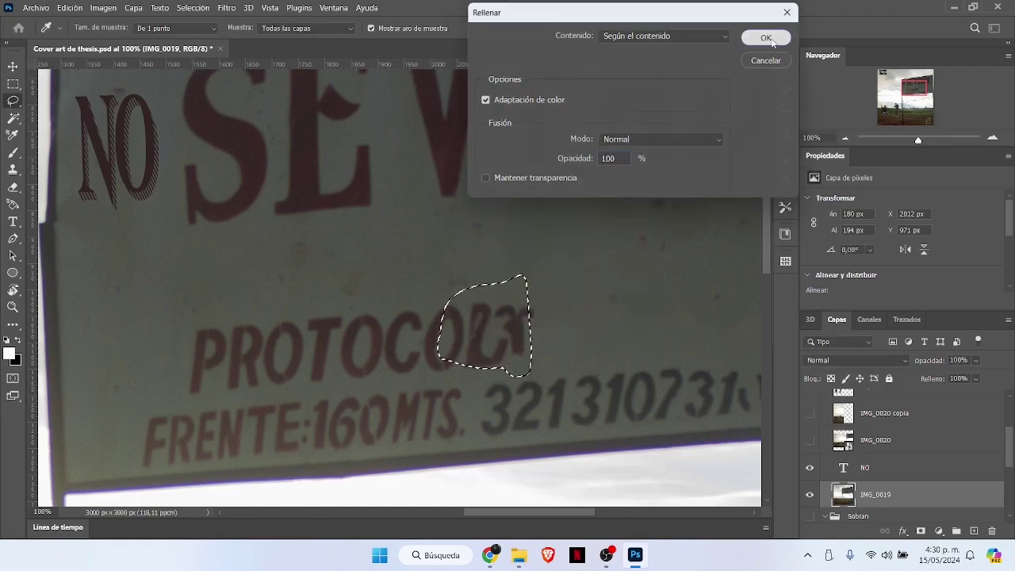
pyautogui.click(766, 38)
pyautogui.click(533, 346)
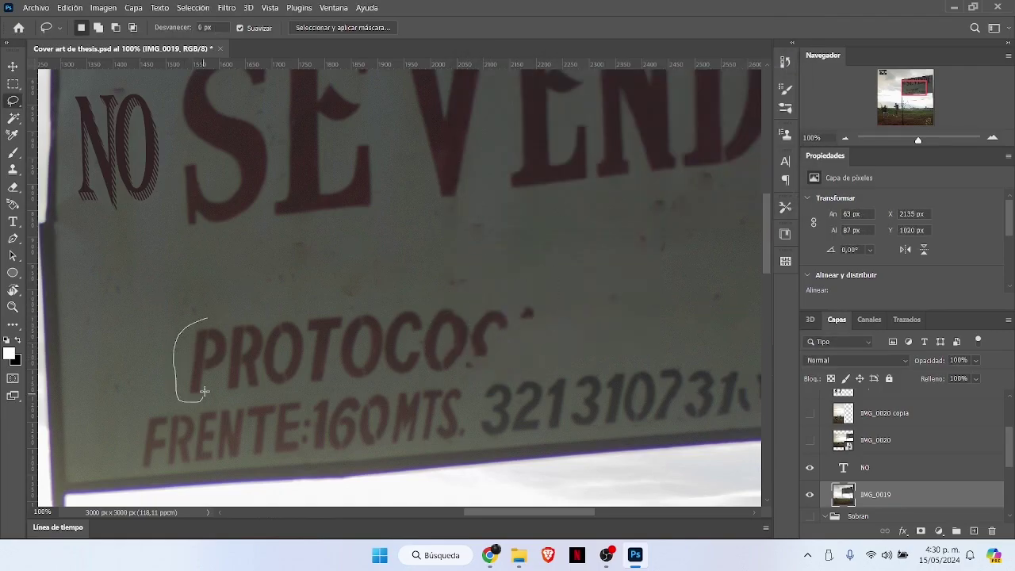
# Step: Lasso the letters P and R at the start of PROTOCO one at a time and erase each with content-aware fill
pyautogui.rightClick(225, 349)
pyautogui.click(332, 248)
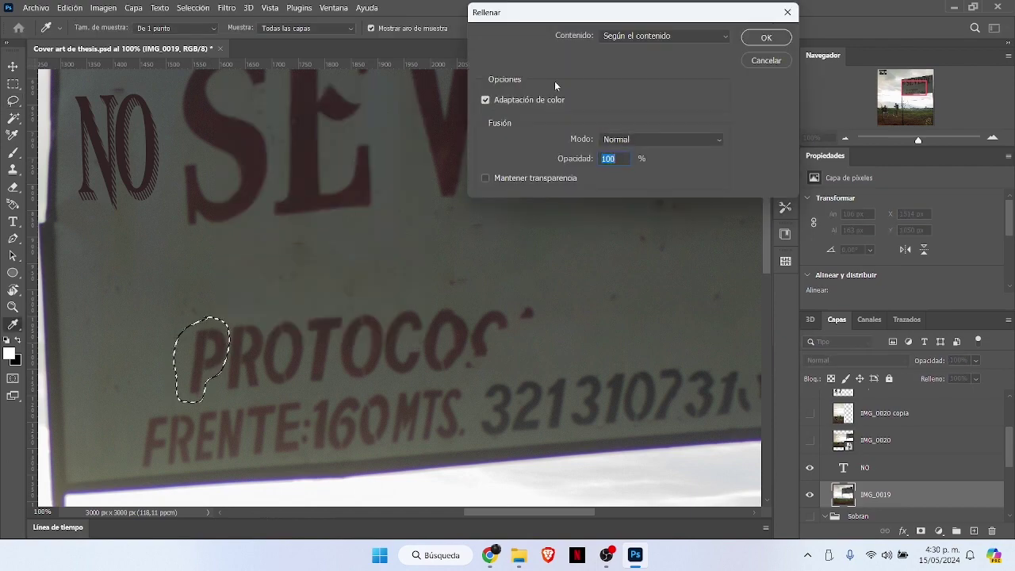
pyautogui.press('Return')
pyautogui.click(243, 321)
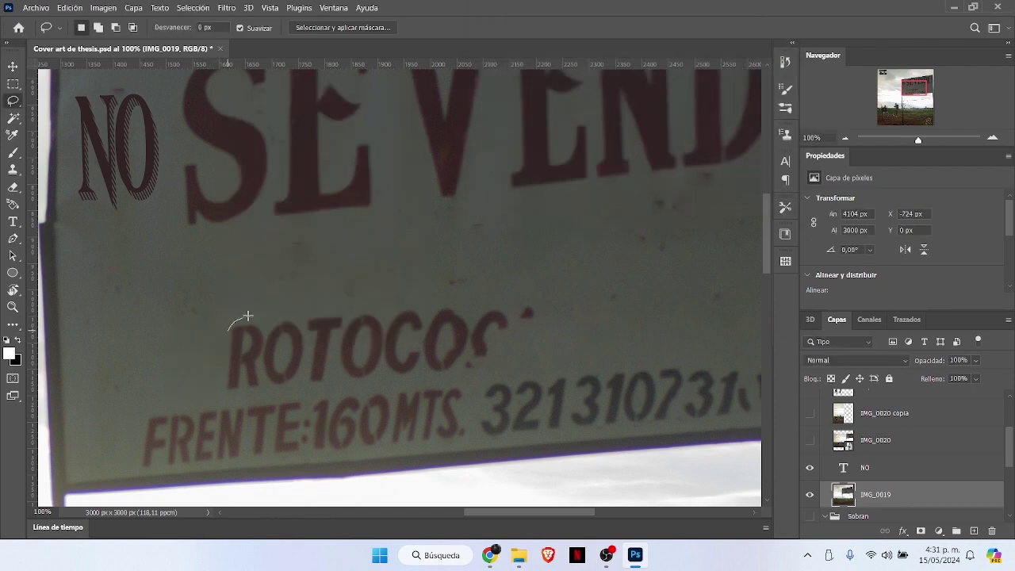
pyautogui.moveTo(228, 332); pyautogui.dragTo(229, 331)
pyautogui.rightClick(241, 357)
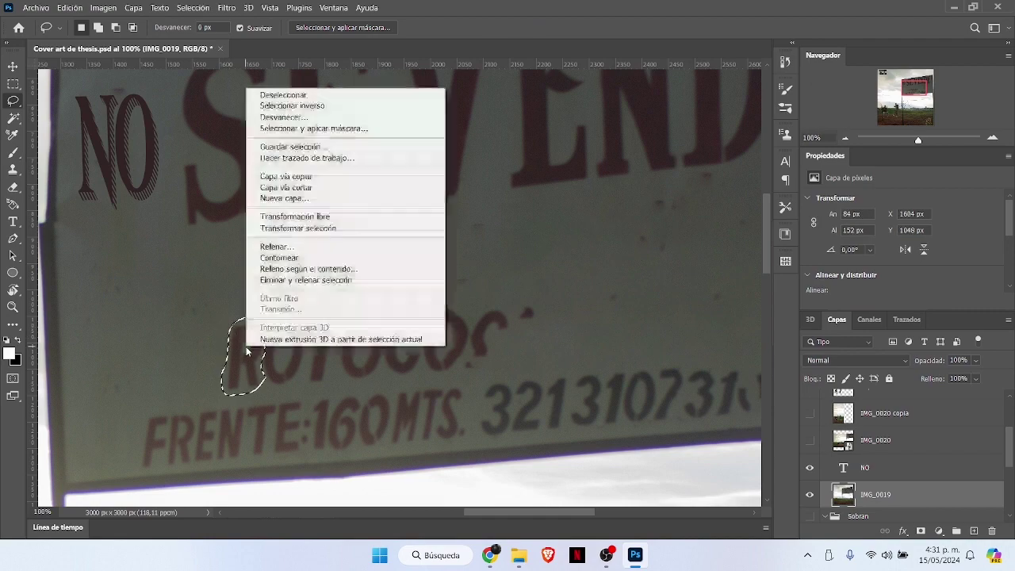
pyautogui.click(317, 247)
pyautogui.press('Return')
# Step: Lasso the first O before TOCO and apply content-aware fill to it twice
pyautogui.click(282, 317)
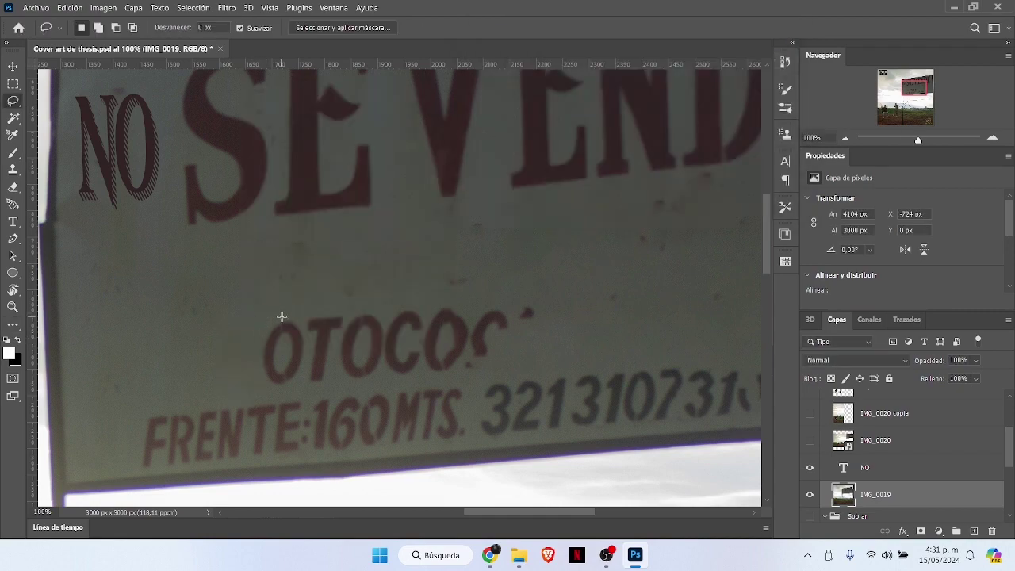
pyautogui.moveTo(290, 317); pyautogui.dragTo(288, 317)
pyautogui.rightClick(257, 393)
pyautogui.click(322, 231)
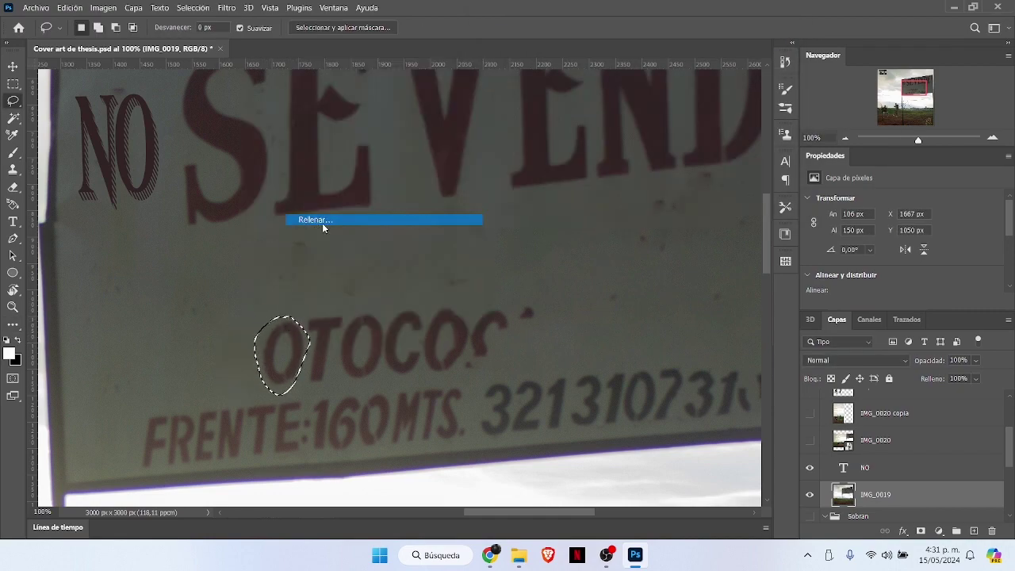
pyautogui.press('Return')
pyautogui.rightClick(295, 340)
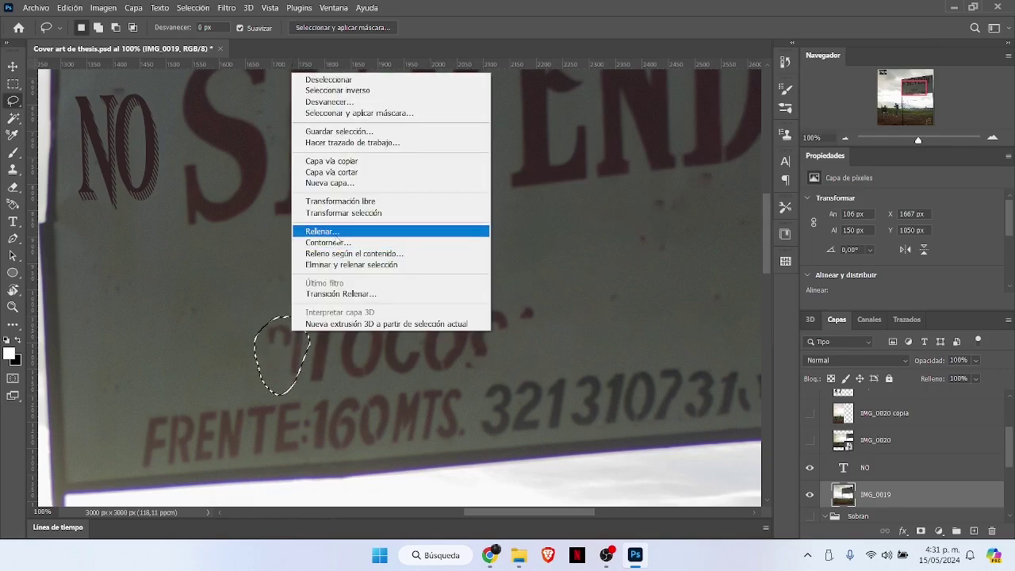
pyautogui.click(321, 228)
pyautogui.press('Return')
# Step: Lasso the remnants of the erased O in front of TOCO and clear them with repeated content-aware fills
pyautogui.click(292, 341)
pyautogui.rightClick(293, 341)
pyautogui.click(279, 360)
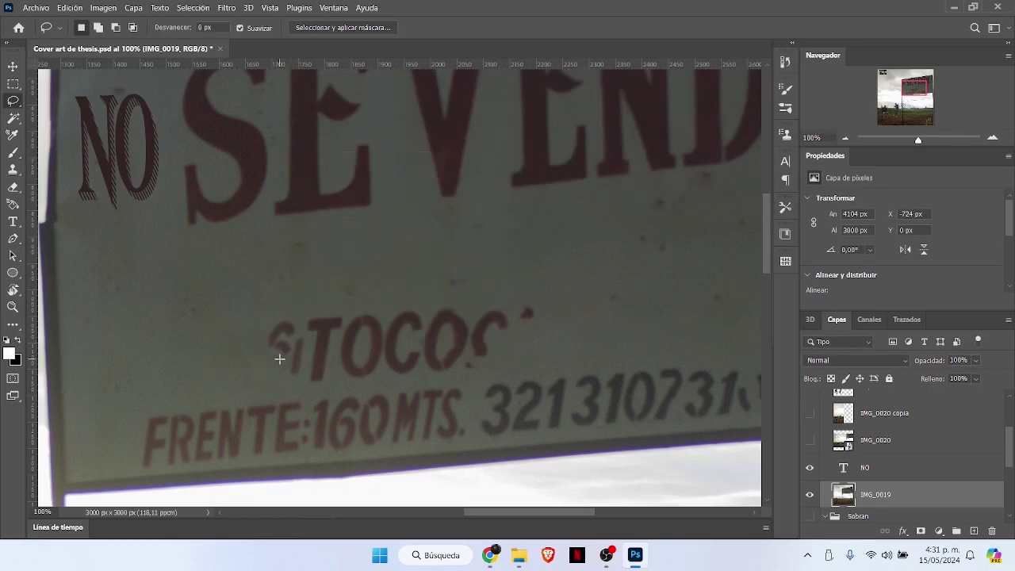
pyautogui.moveTo(285, 357); pyautogui.dragTo(287, 359)
pyautogui.rightClick(287, 359)
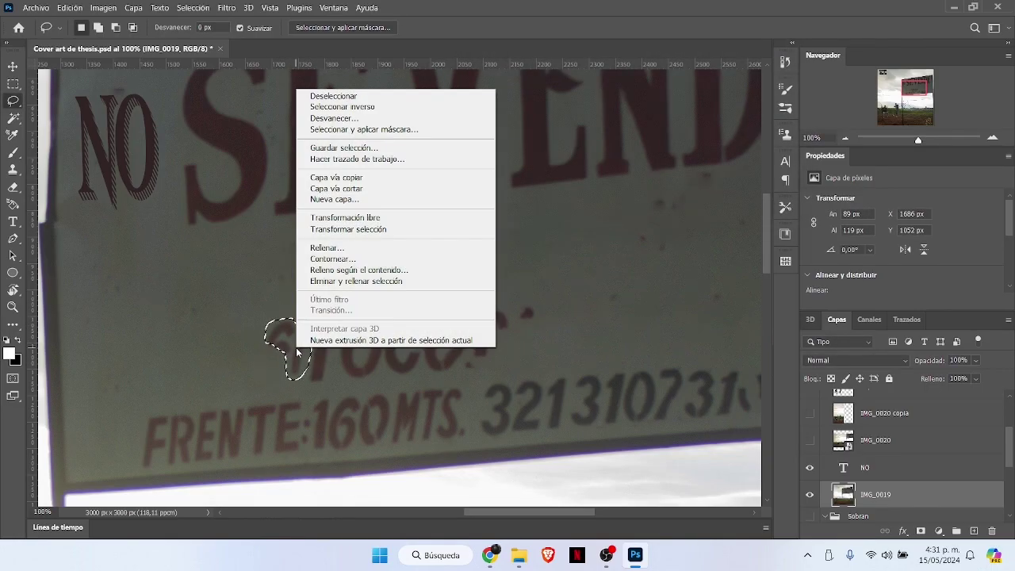
pyautogui.click(325, 247)
pyautogui.press('Return')
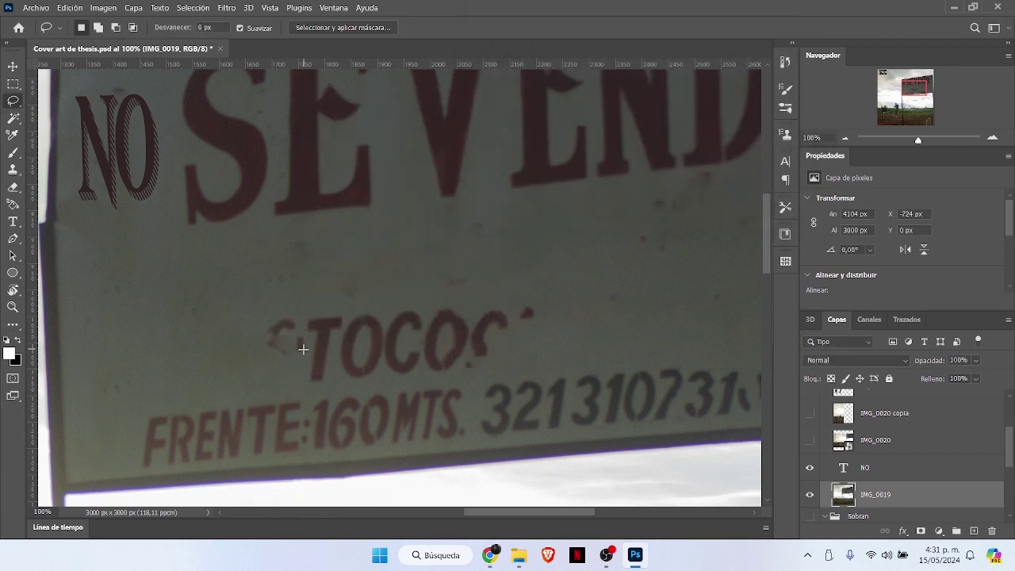
pyautogui.moveTo(300, 357); pyautogui.dragTo(263, 361)
pyautogui.rightClick(263, 361)
pyautogui.click(373, 286)
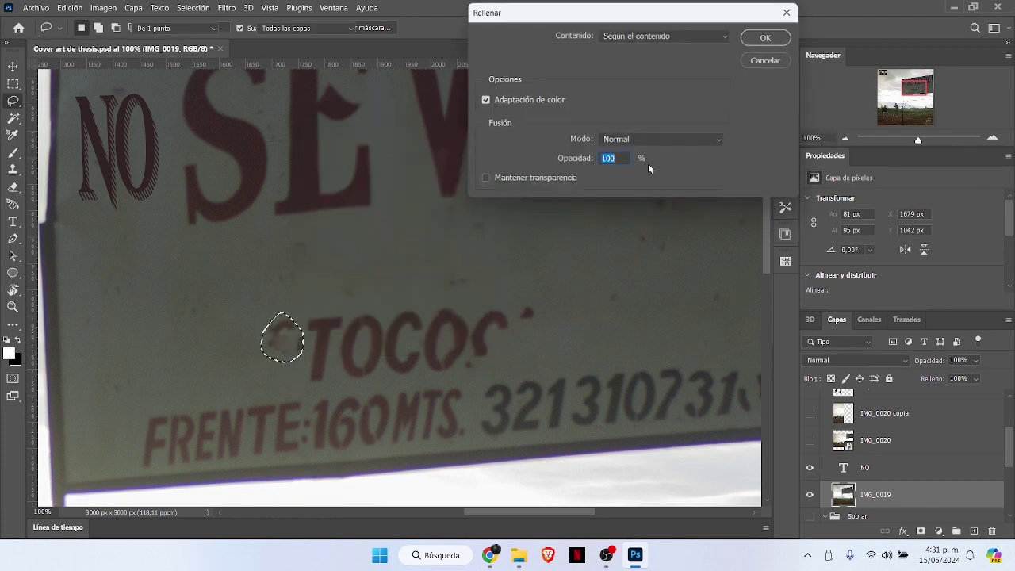
pyautogui.press('Return')
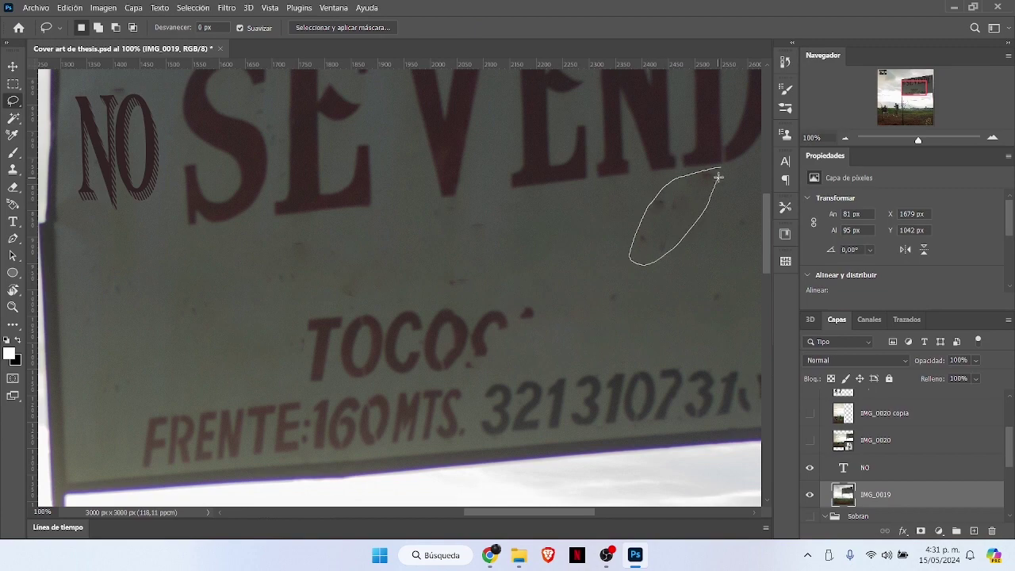
# Step: Lasso the stained area of the sign beneath the N and D of VENDE and content-aware fill it
pyautogui.moveTo(717, 176); pyautogui.dragTo(719, 169)
pyautogui.rightClick(691, 199)
pyautogui.click(738, 356)
pyautogui.press('Return')
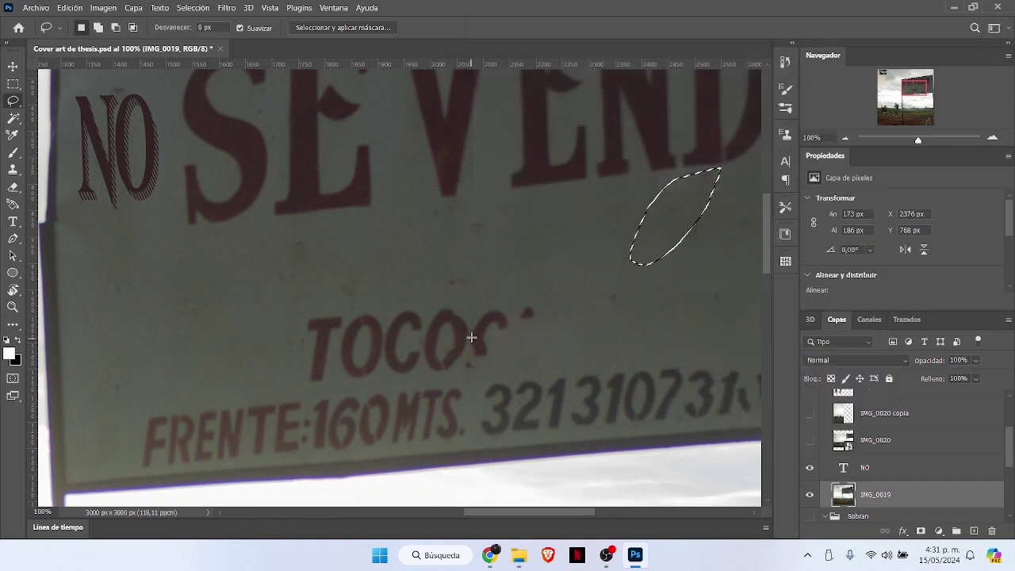
# Step: Lasso the leftover letter fragments after TOCO one by one and erase them with content-aware fill
pyautogui.rightClick(530, 319)
pyautogui.click(555, 226)
pyautogui.press('Return')
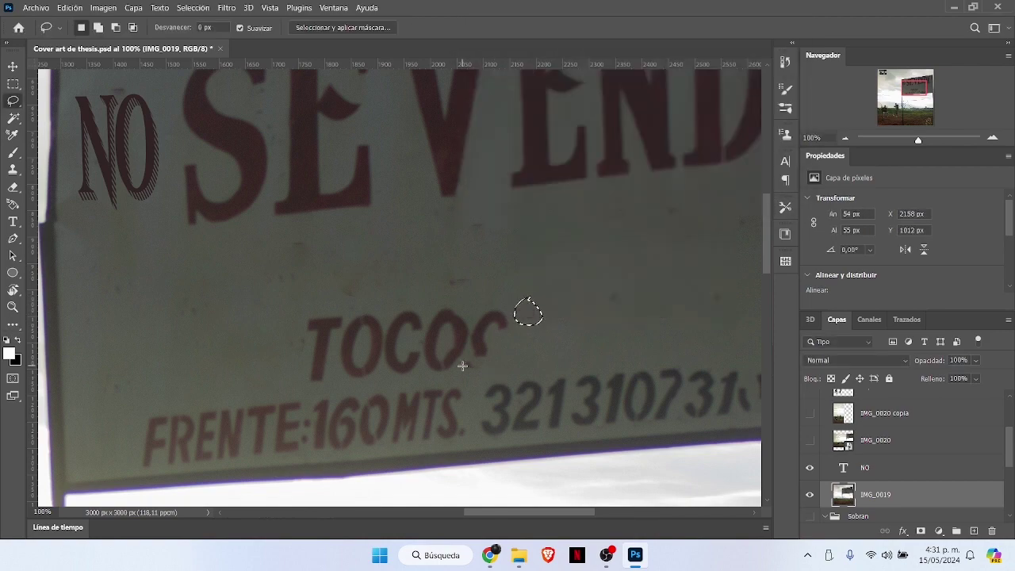
pyautogui.rightClick(473, 362)
pyautogui.click(548, 257)
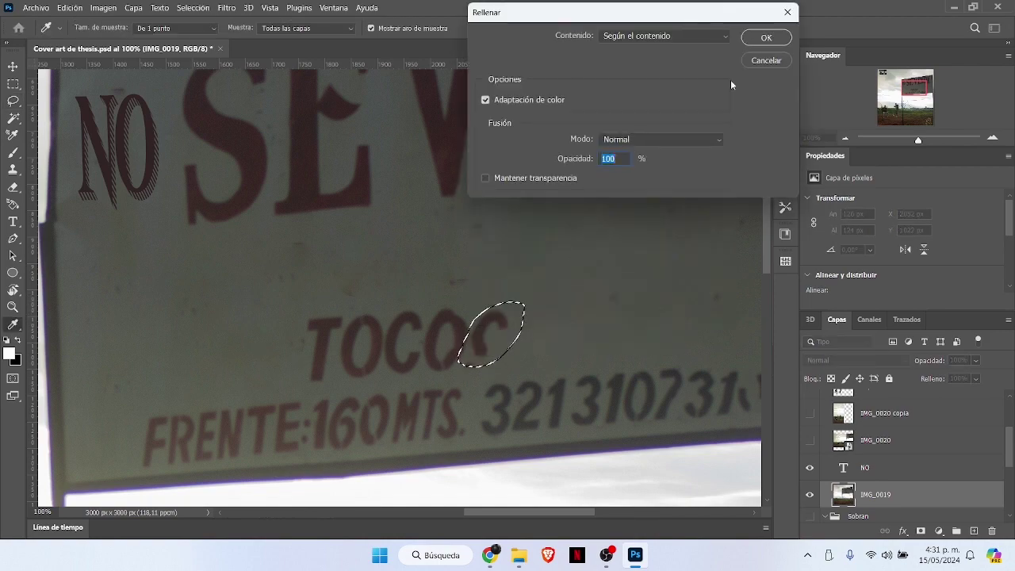
pyautogui.press('Return')
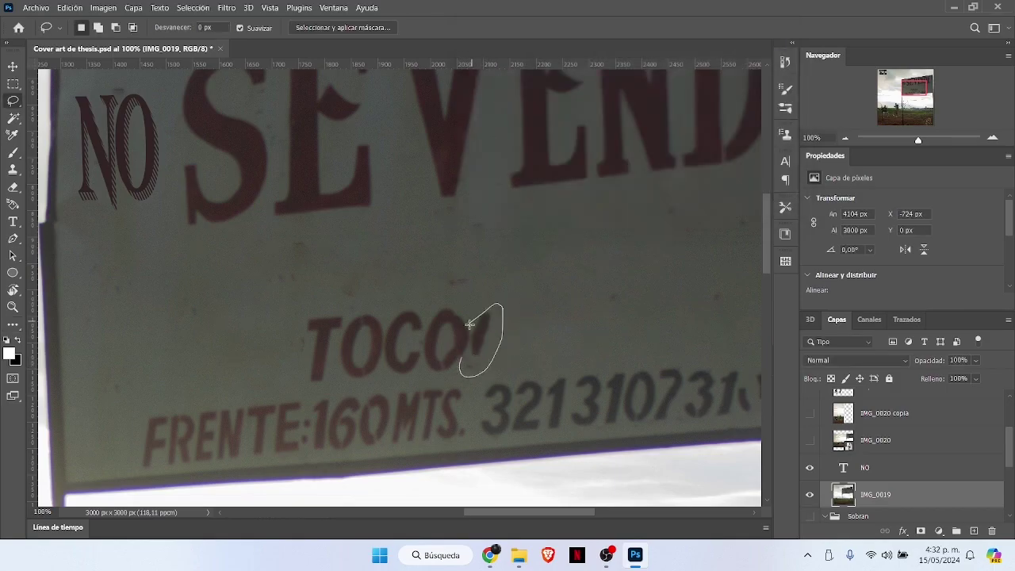
pyautogui.rightClick(485, 365)
pyautogui.click(539, 258)
pyautogui.press('Return')
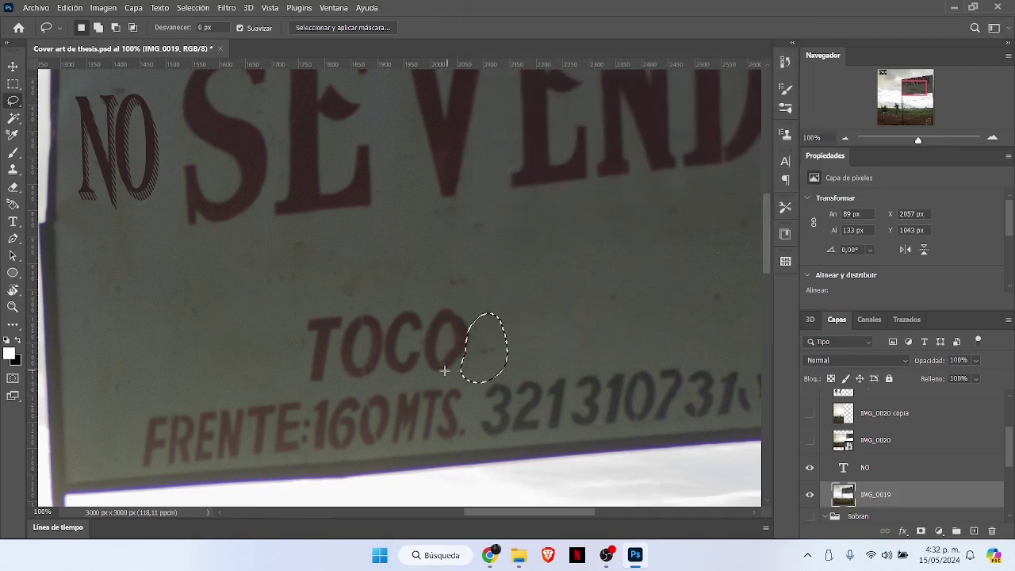
# Step: Lasso the final O of TOCO and the shape left in its place, applying content-aware fill to each selection
pyautogui.rightClick(458, 355)
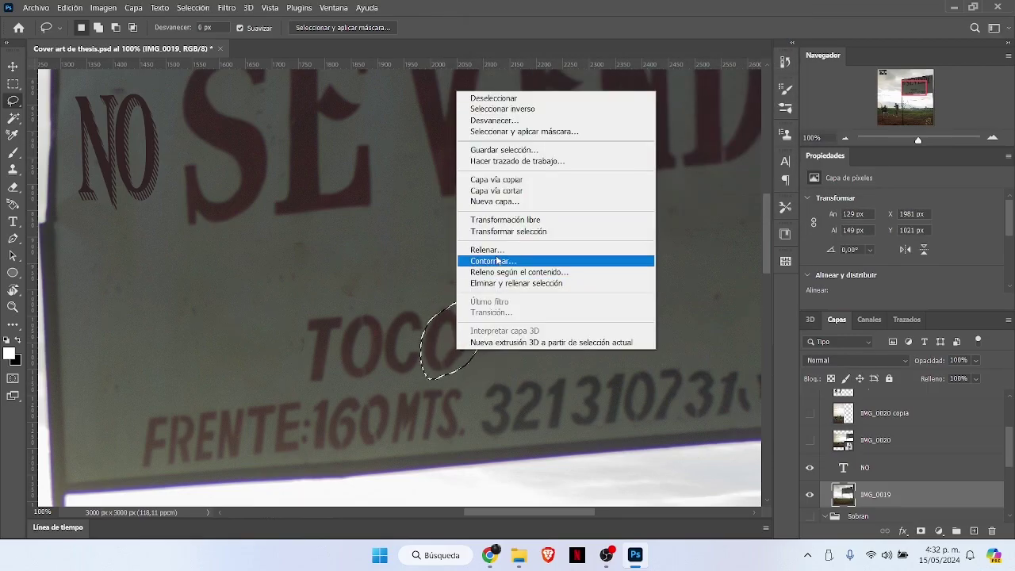
pyautogui.click(491, 253)
pyautogui.click(764, 37)
pyautogui.click(416, 368)
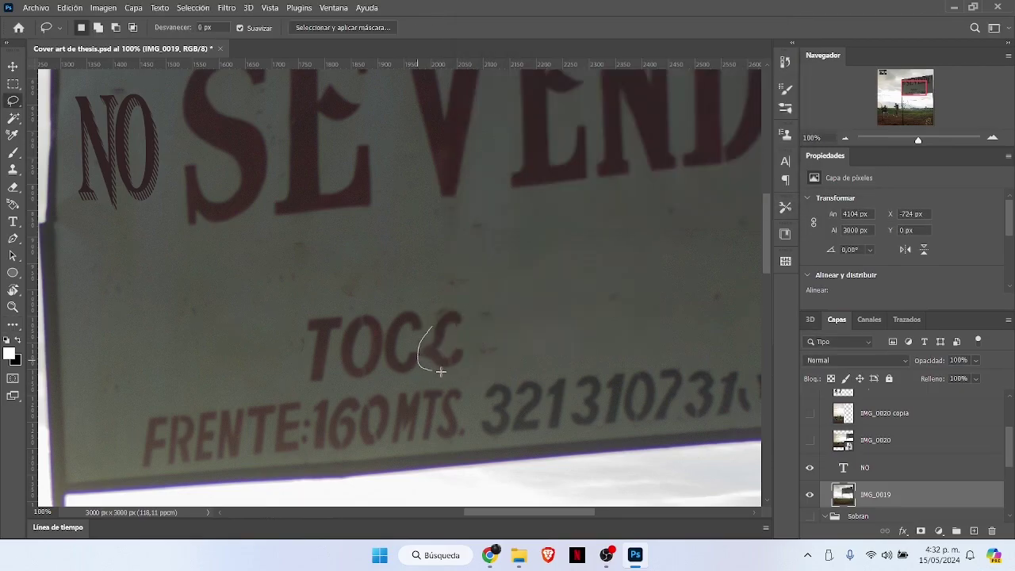
pyautogui.moveTo(424, 343); pyautogui.dragTo(432, 339)
pyautogui.rightClick(435, 342)
pyautogui.click(469, 243)
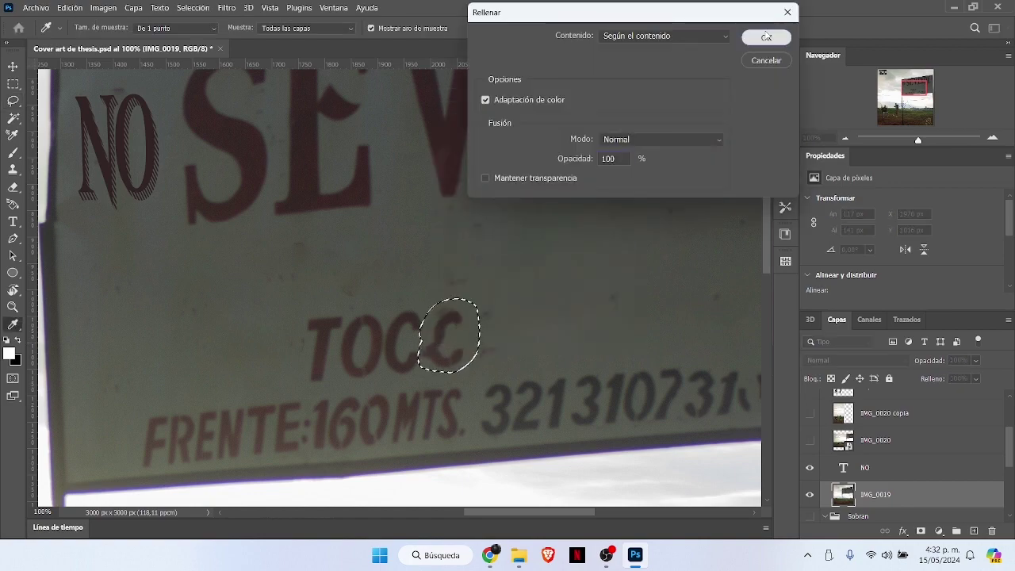
pyautogui.click(764, 37)
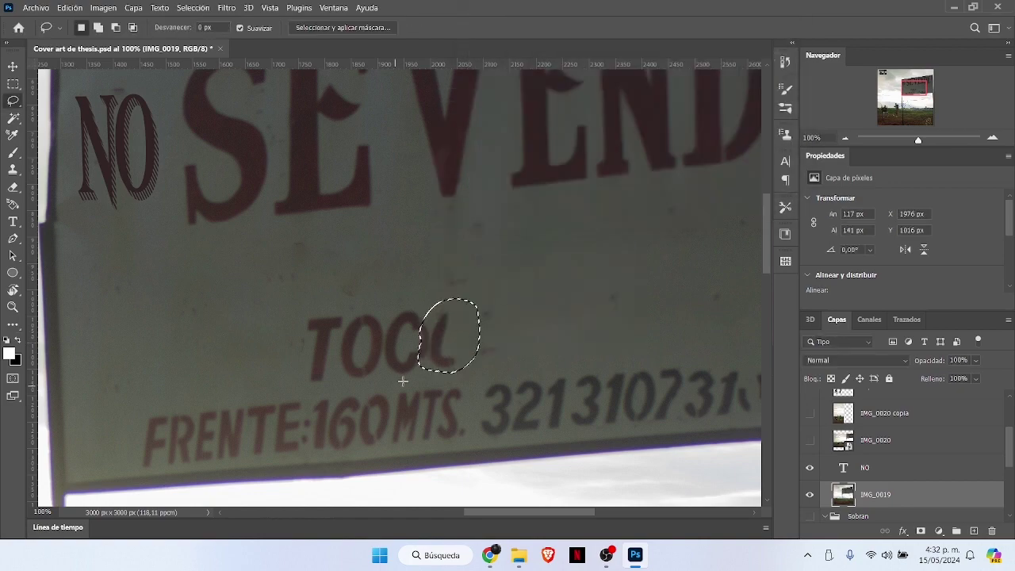
# Step: Lasso the letter T at the start of the remaining TOCO lettering and apply content-aware fill to it
pyautogui.moveTo(299, 318); pyautogui.dragTo(300, 318)
pyautogui.rightClick(321, 339)
pyautogui.click(357, 241)
pyautogui.press('Return')
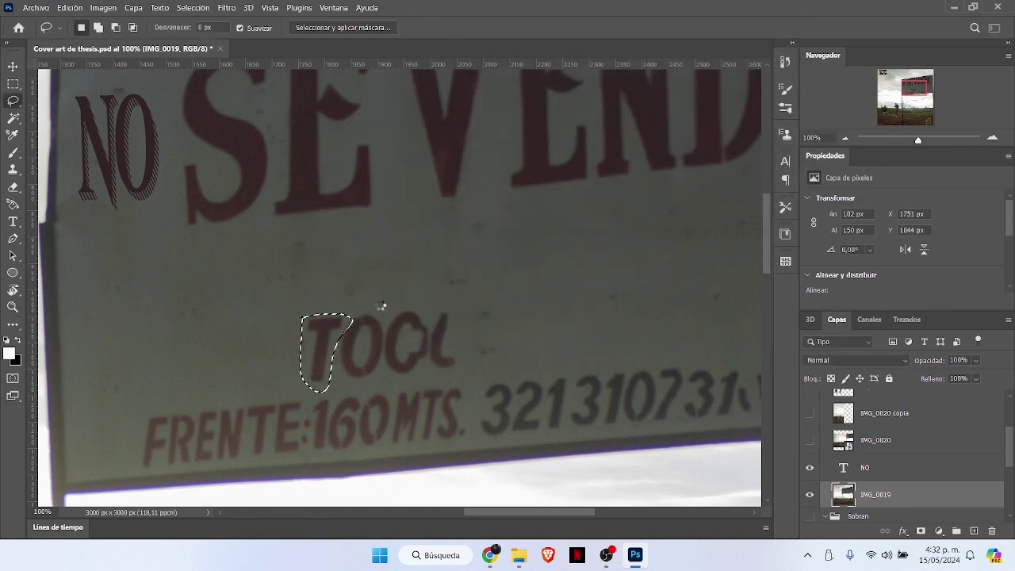
# Step: Content-aware fill the selected T of TOCO, then lasso its leftover stroke and erase it with the same fill
pyautogui.rightClick(334, 335)
pyautogui.click(431, 241)
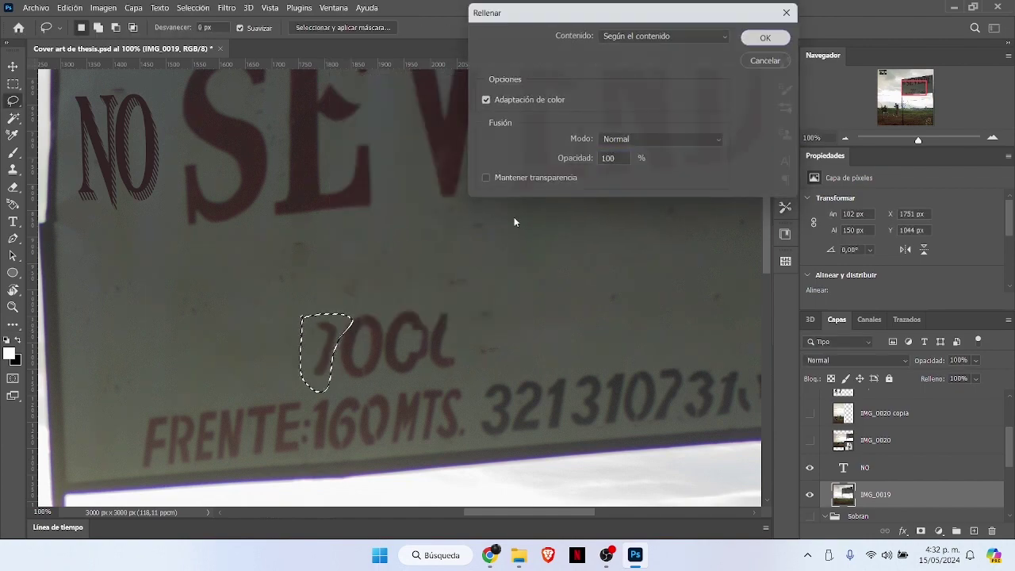
pyautogui.press('Return')
pyautogui.click(348, 334)
pyautogui.rightClick(332, 319)
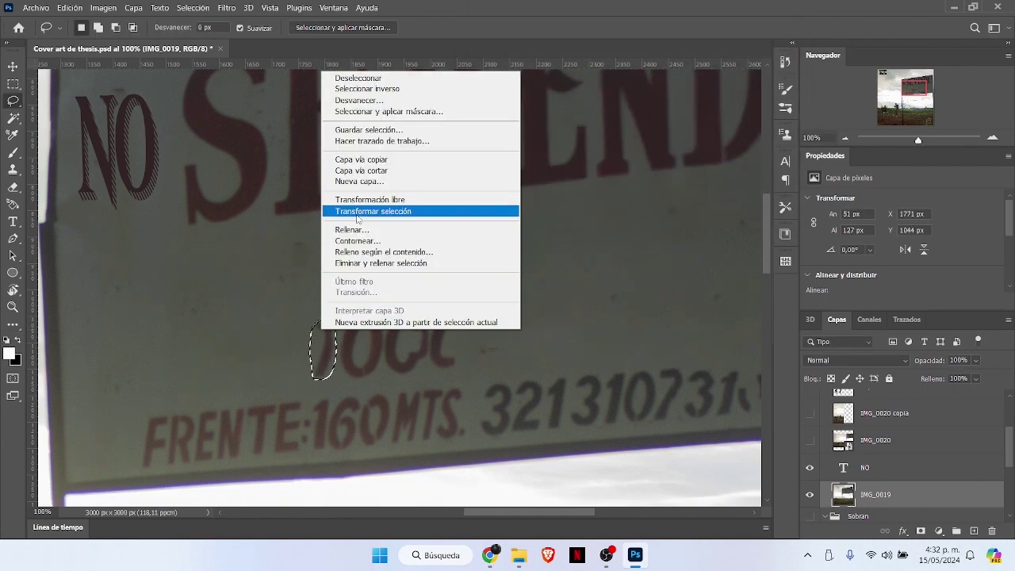
pyautogui.click(372, 232)
pyautogui.press('Return')
# Step: Lasso the first O of the remaining lettering, then its remnant with the adjoining letter, applying content-aware fill to each selection
pyautogui.click(354, 313)
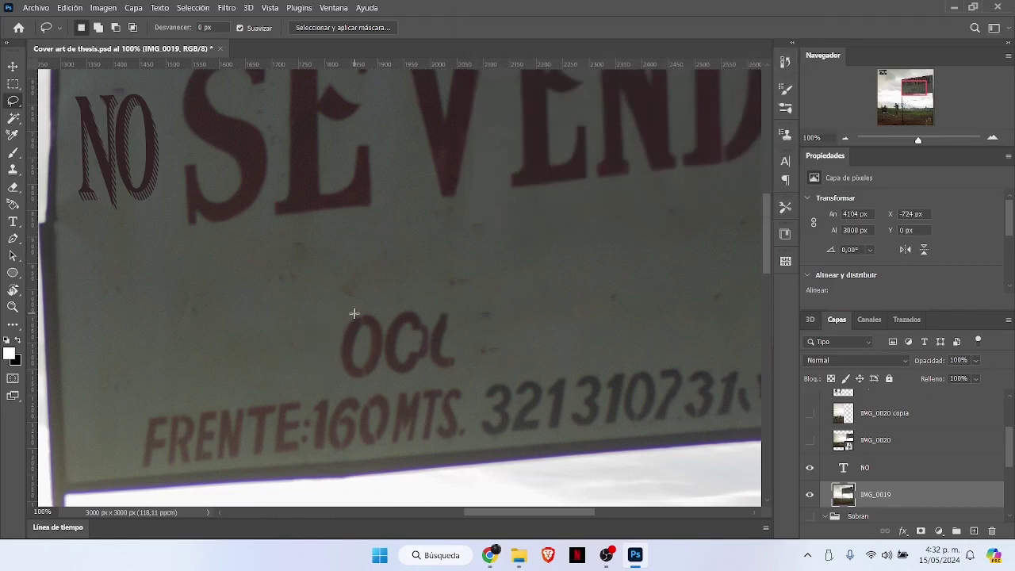
pyautogui.moveTo(354, 311); pyautogui.dragTo(373, 317)
pyautogui.rightClick(371, 317)
pyautogui.click(429, 236)
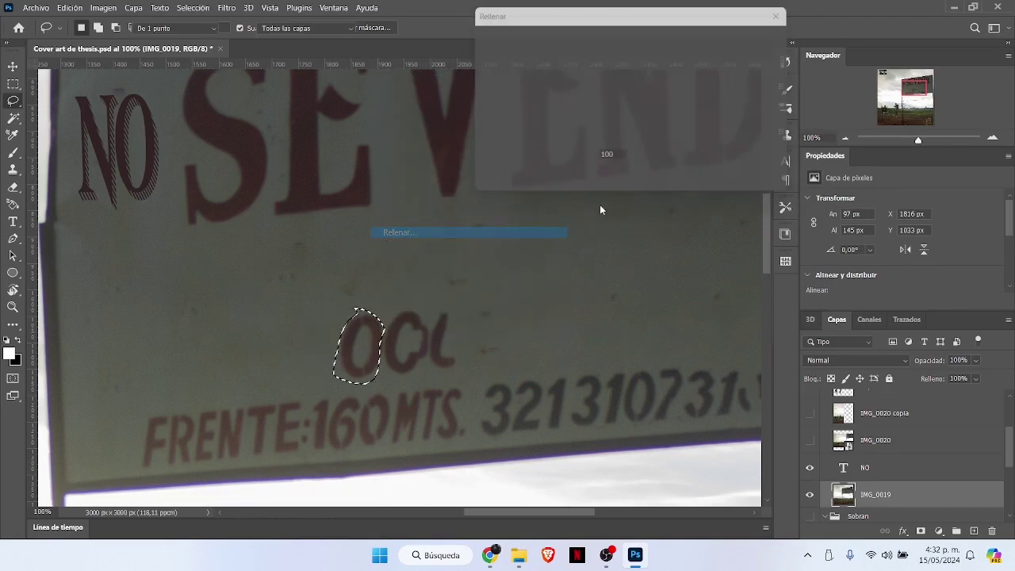
pyautogui.press('Return')
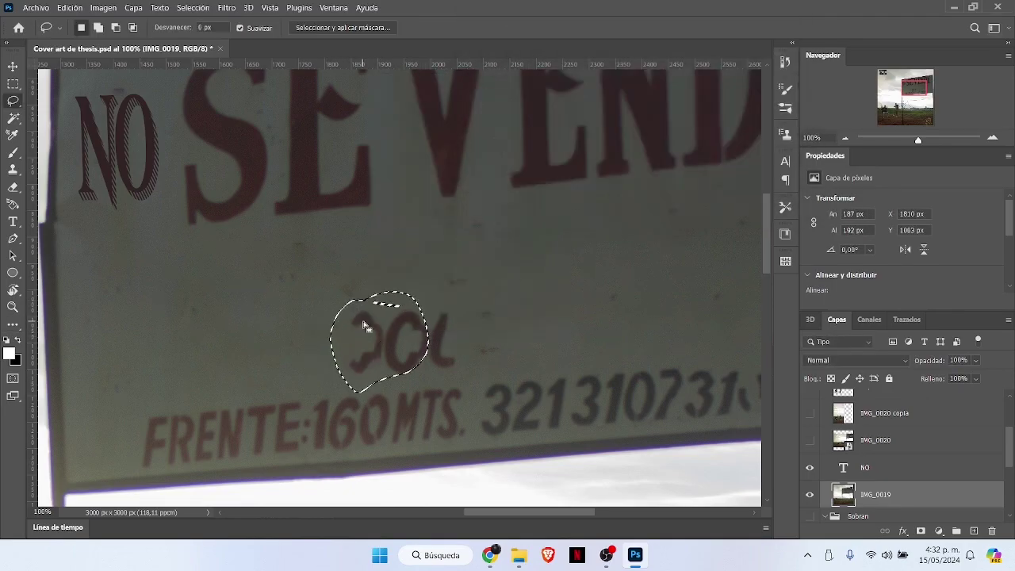
pyautogui.rightClick(366, 326)
pyautogui.click(428, 220)
pyautogui.press('Return')
# Step: Lasso all the remaining TOCO fragments above FRENTE in one selection and erase them with content-aware fill
pyautogui.click(363, 316)
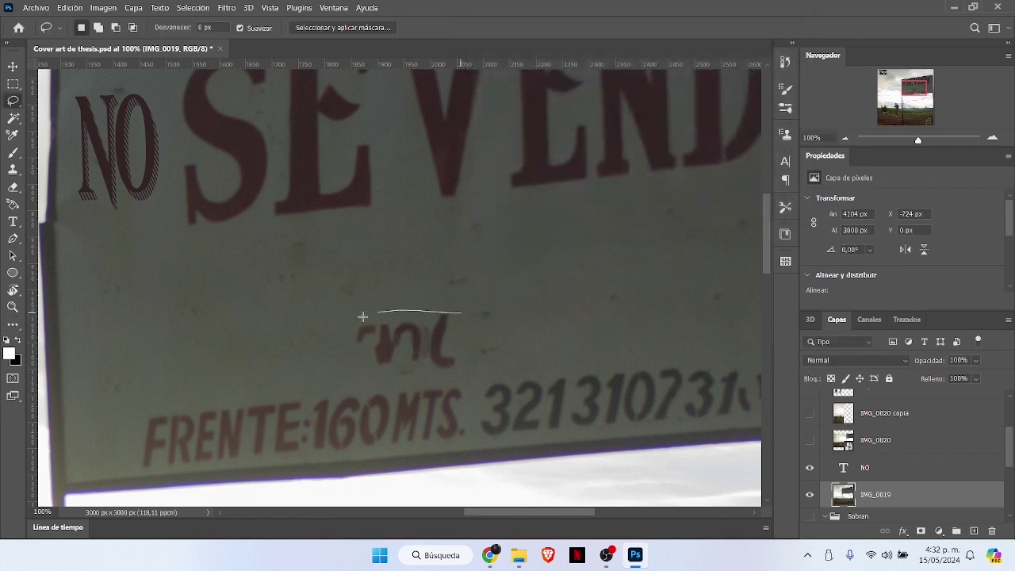
pyautogui.click(471, 281)
pyautogui.moveTo(452, 312)
pyautogui.mouseDown()
pyautogui.moveTo(349, 323)
pyautogui.moveTo(398, 371)
pyautogui.moveTo(473, 321)
pyautogui.mouseUp()
pyautogui.rightClick(431, 370)
pyautogui.click(460, 245)
pyautogui.press('Return')
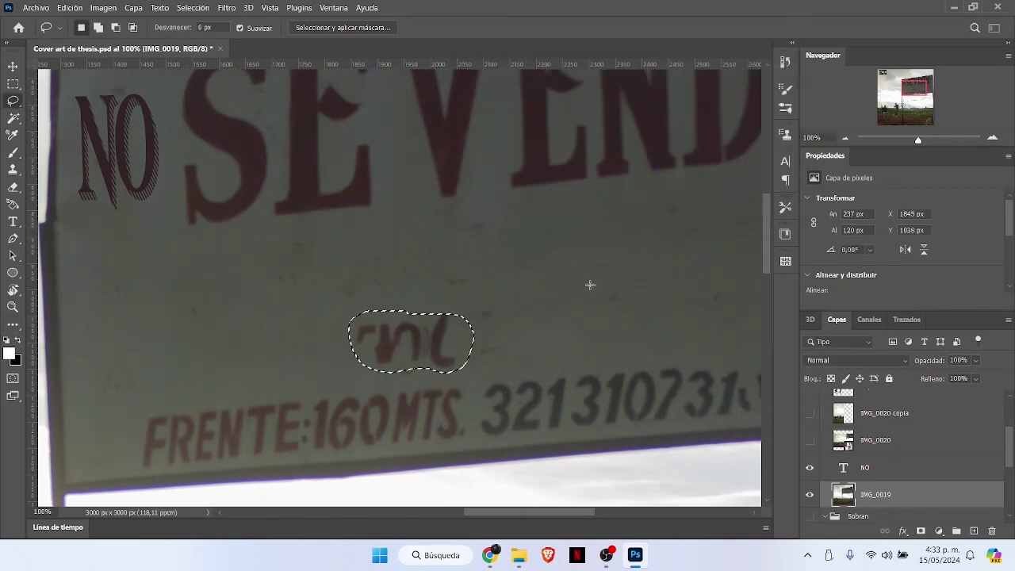
pyautogui.click(848, 140)
pyautogui.click(847, 139)
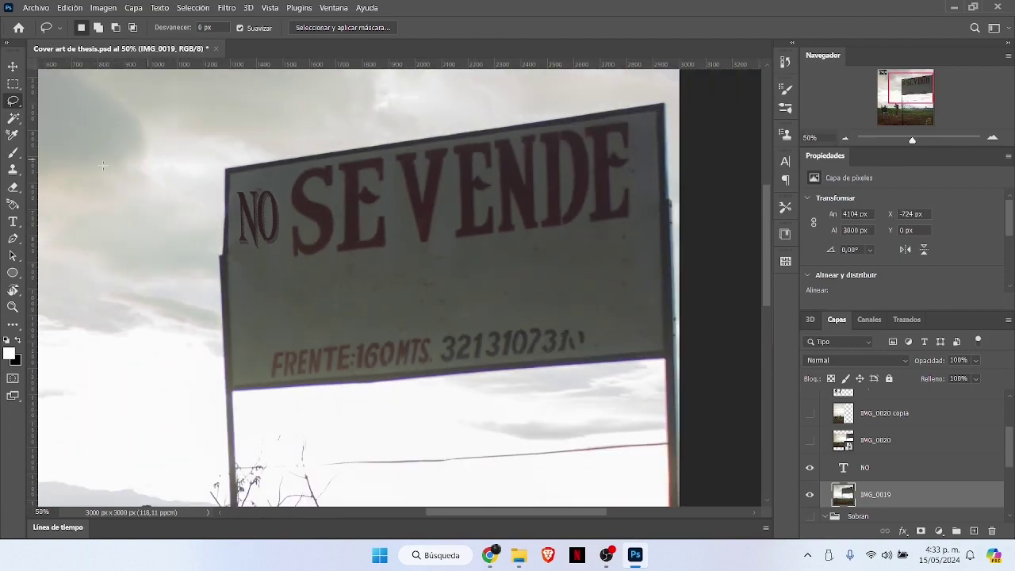
# Step: Switch to File Explorer and copy the song title from the "good nigth mqt" file name in the Descargas folder
pyautogui.click(13, 223)
pyautogui.click(518, 556)
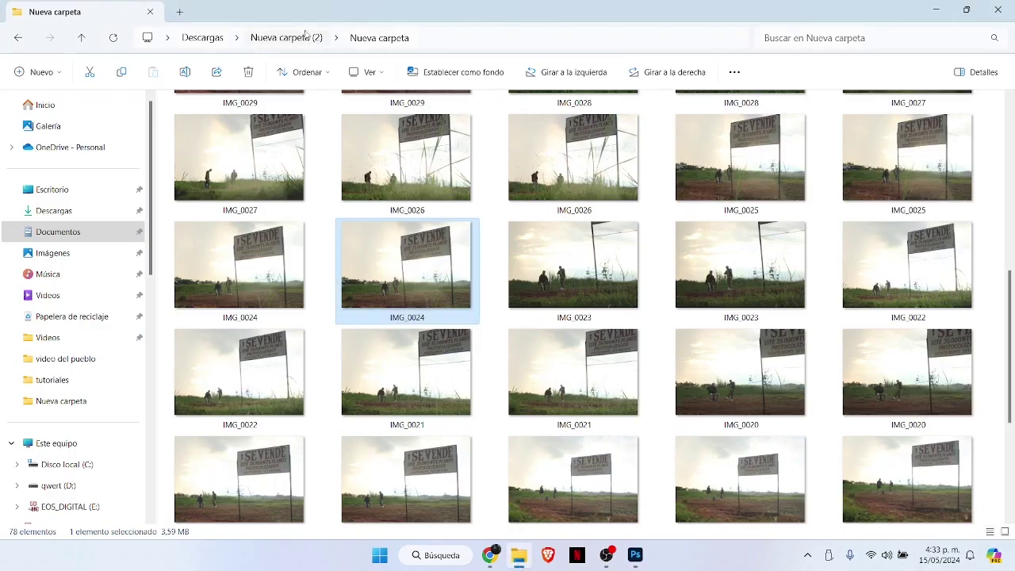
pyautogui.click(306, 36)
pyautogui.click(212, 40)
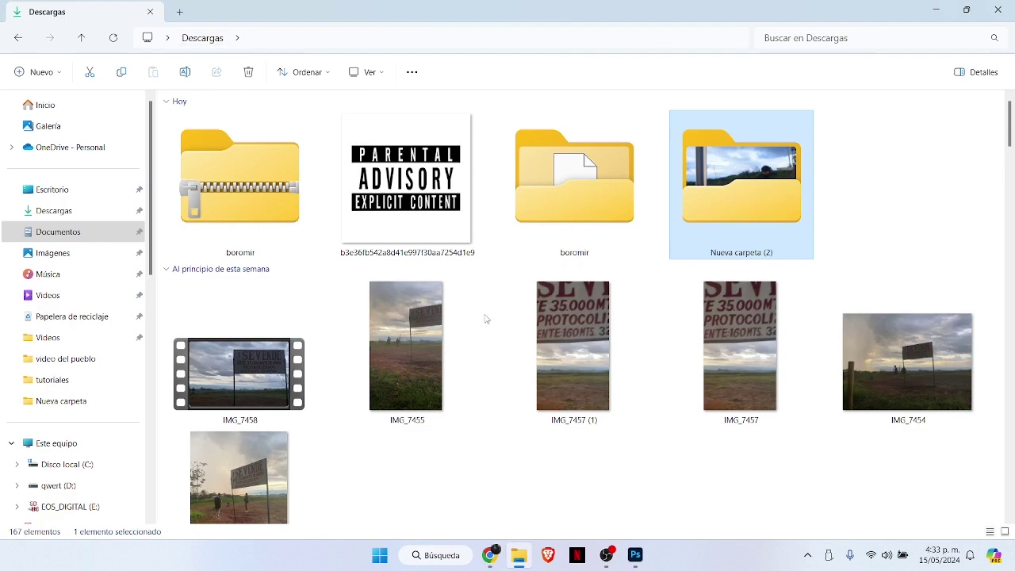
pyautogui.moveTo(1010, 140); pyautogui.dragTo(1014, 189)
pyautogui.rightClick(460, 182)
pyautogui.click(507, 206)
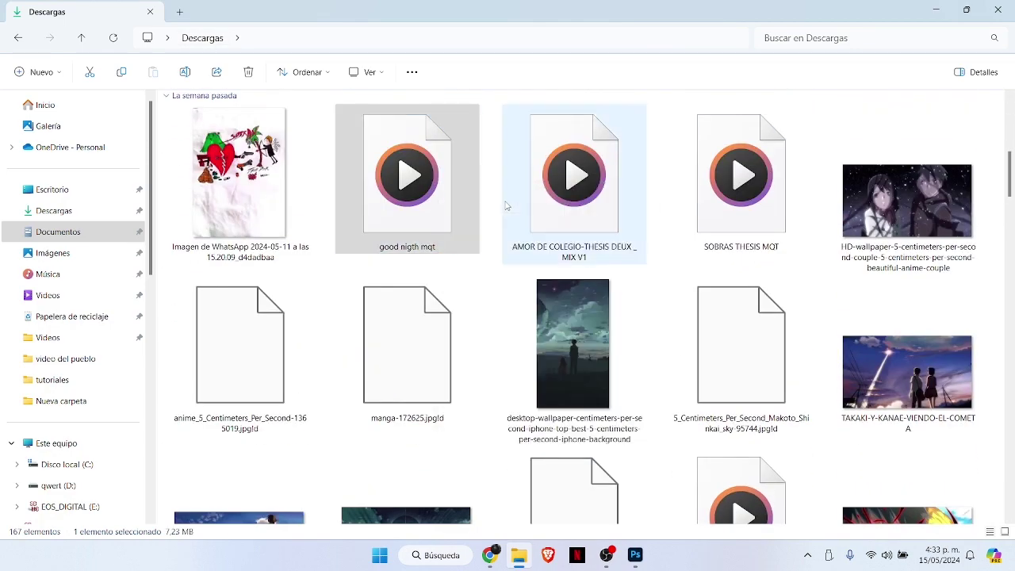
pyautogui.click(366, 247)
pyautogui.hotkey('ctrl', 'c')
pyautogui.hotkey('alt', 'Tab')
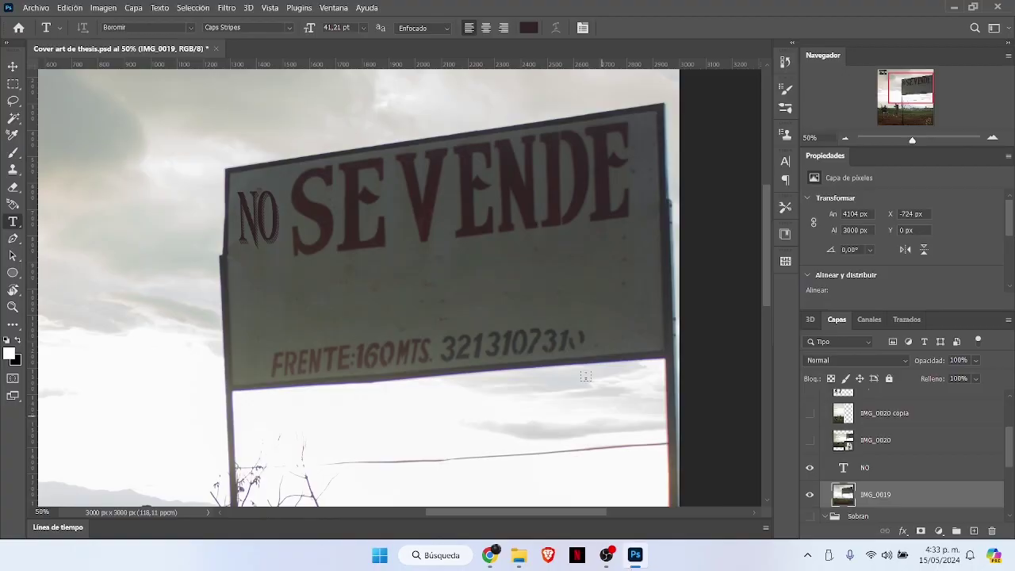
# Step: Paste the copied title "good nigth" as a new text layer on the blank area of the sign below SE VENDE
pyautogui.click(336, 303)
pyautogui.hotkey('ctrl', 'v')
pyautogui.moveTo(523, 334); pyautogui.dragTo(485, 335)
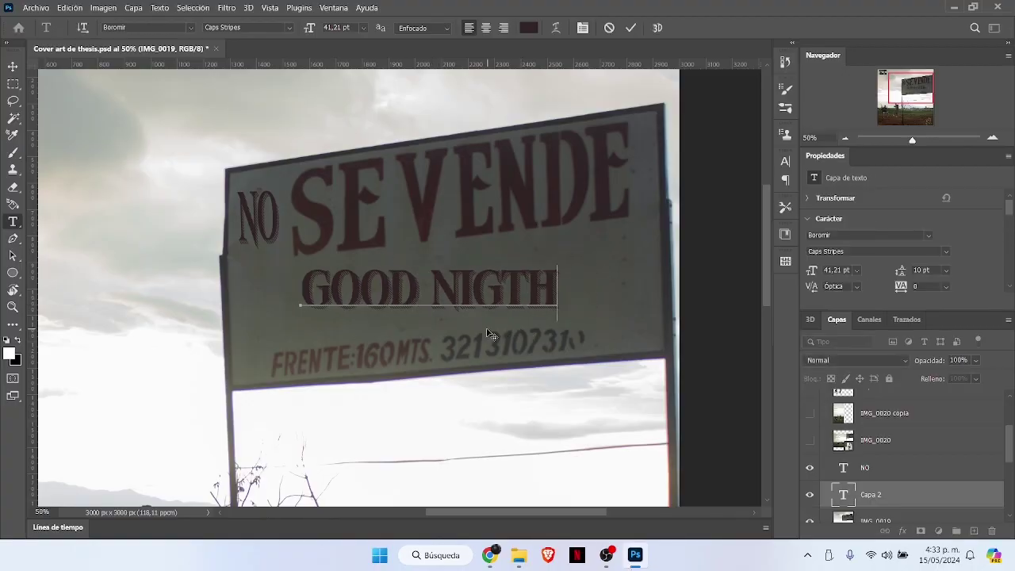
# Step: Try the Line, Regular and Caps Stripes styles of the Boromir font on the whole "good nigth" text
pyautogui.hotkey('ctrl', 'a')
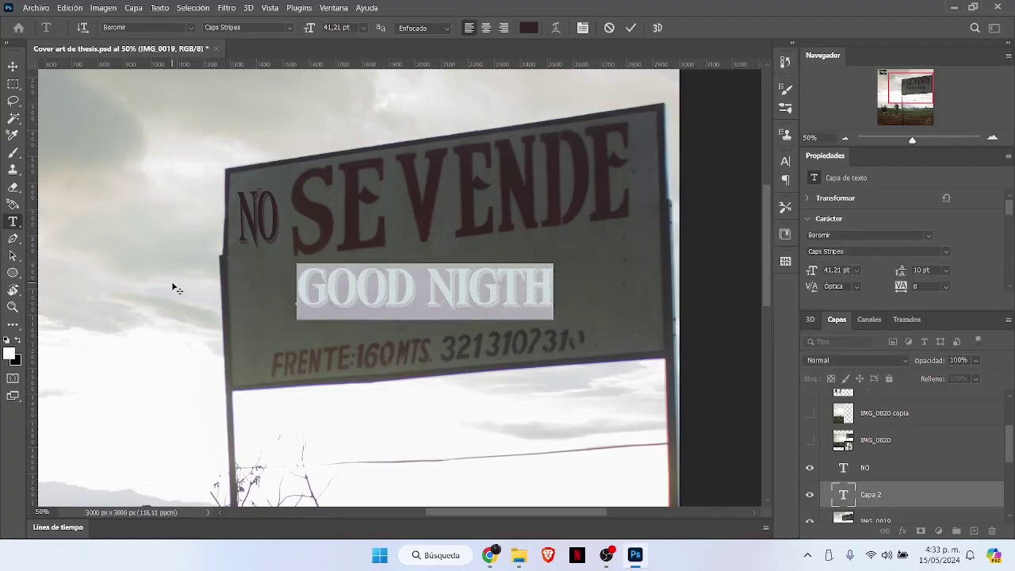
pyautogui.click(290, 27)
pyautogui.click(295, 141)
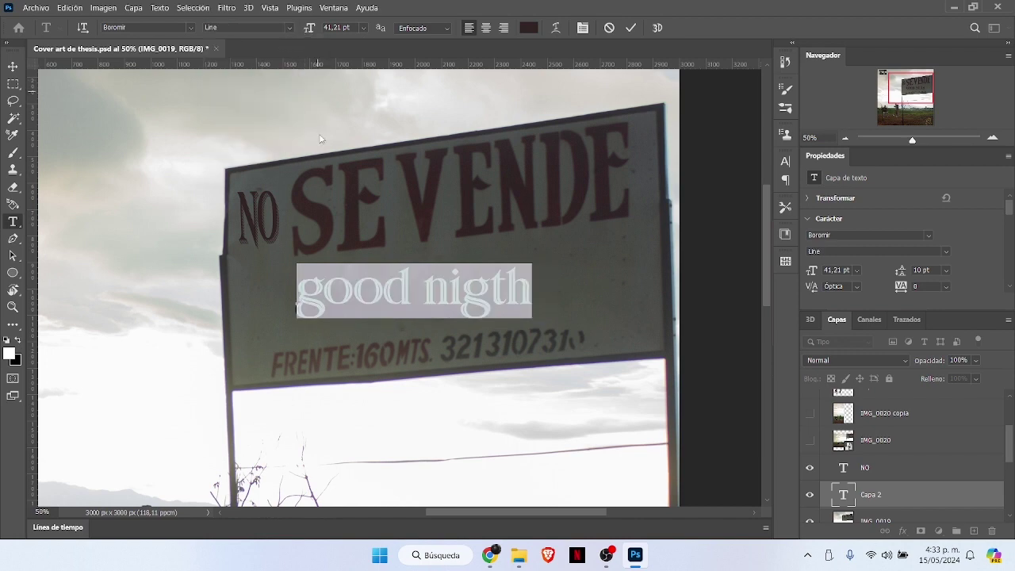
pyautogui.click(630, 28)
pyautogui.moveTo(301, 291); pyautogui.dragTo(574, 259)
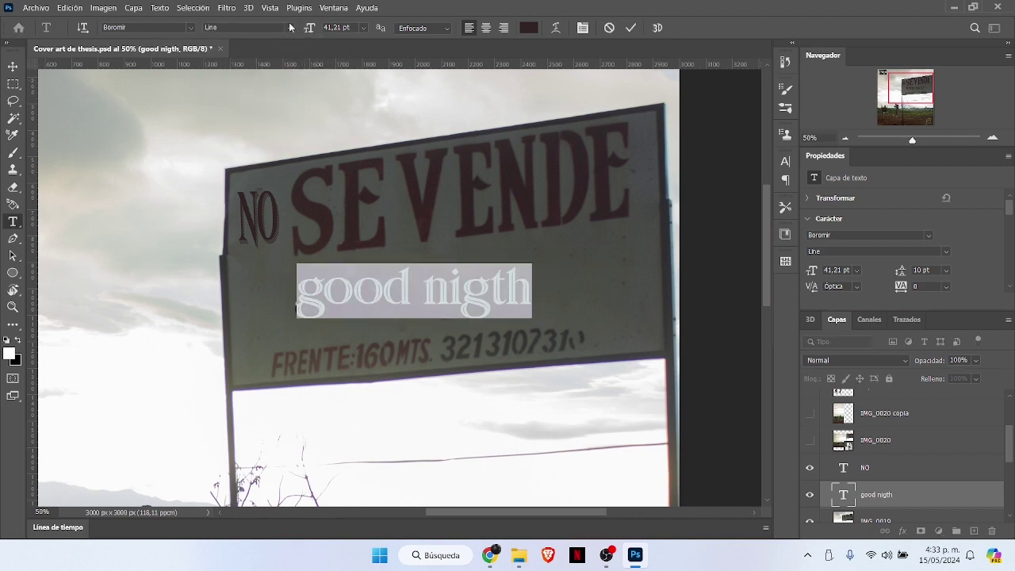
pyautogui.click(290, 28)
pyautogui.click(293, 150)
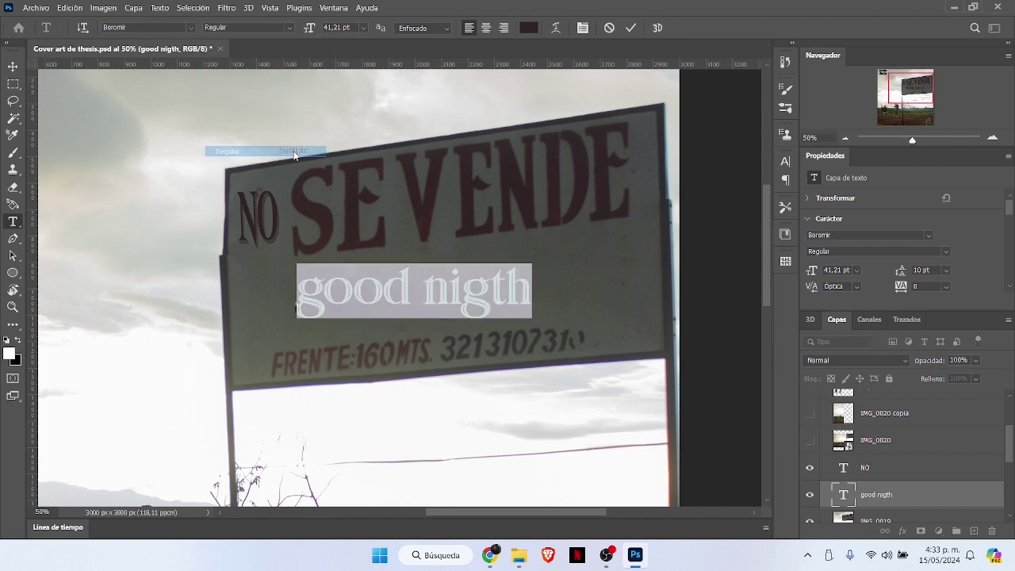
pyautogui.click(290, 28)
pyautogui.click(287, 129)
# Step: Set the "good nigth" text to the Caps Shadow Stripes font style
pyautogui.click(290, 28)
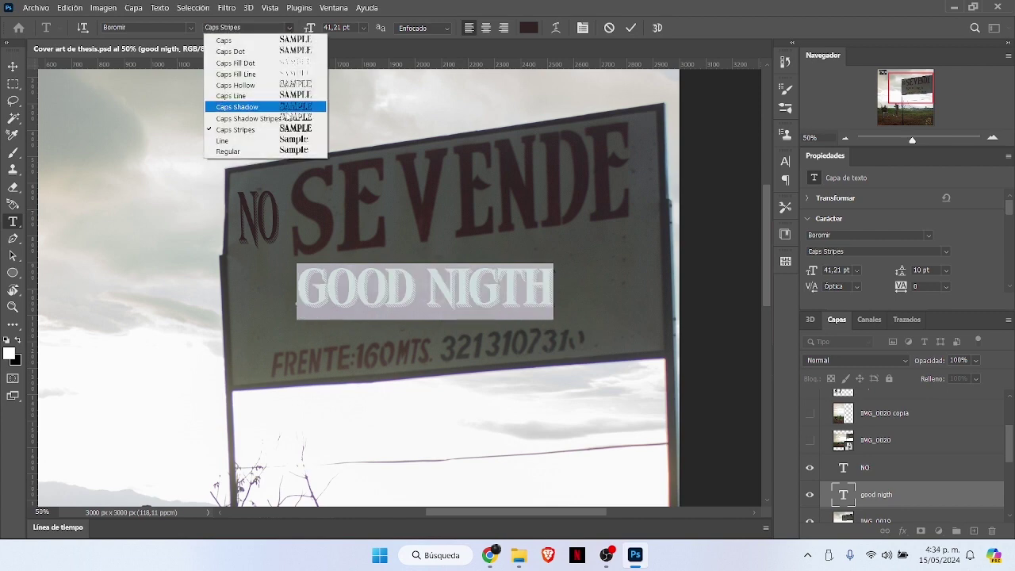
pyautogui.click(252, 119)
pyautogui.click(631, 28)
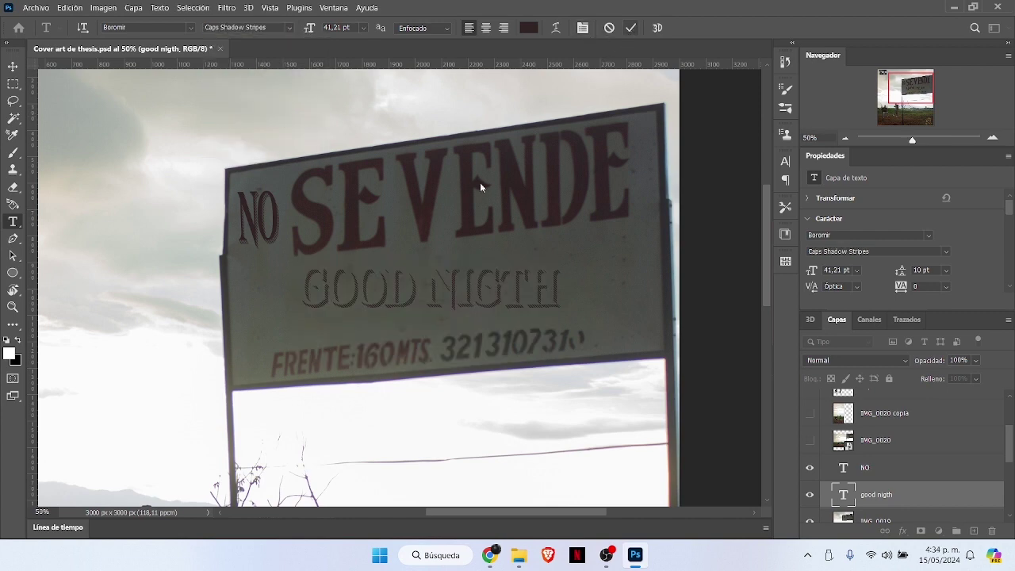
# Step: Try moving the GOOD NIGTH text beneath the sign, then undo the move
pyautogui.tripleClick(361, 284)
pyautogui.moveTo(521, 406); pyautogui.dragTo(503, 498)
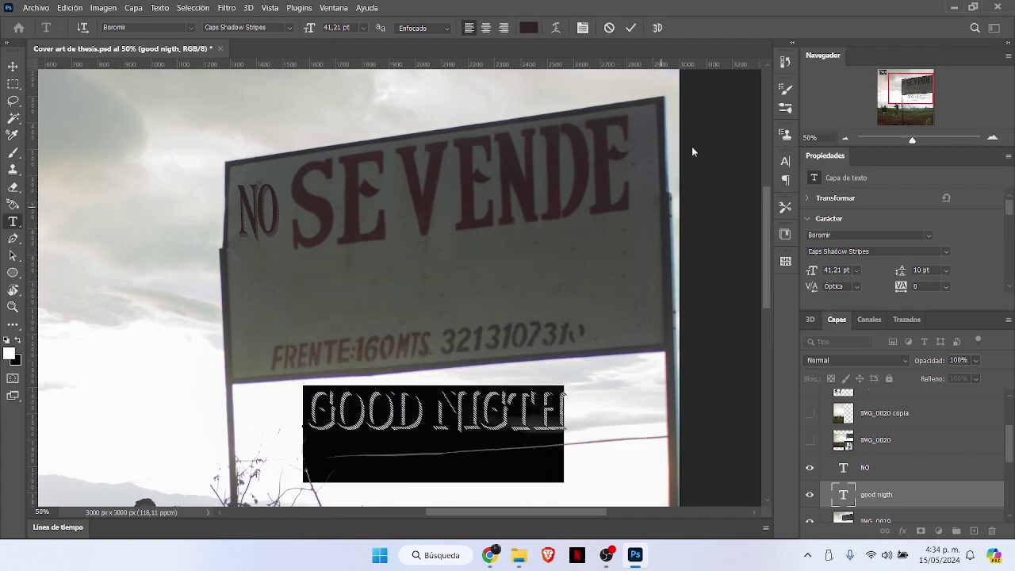
pyautogui.click(632, 28)
pyautogui.hotkey('ctrl', 'z')
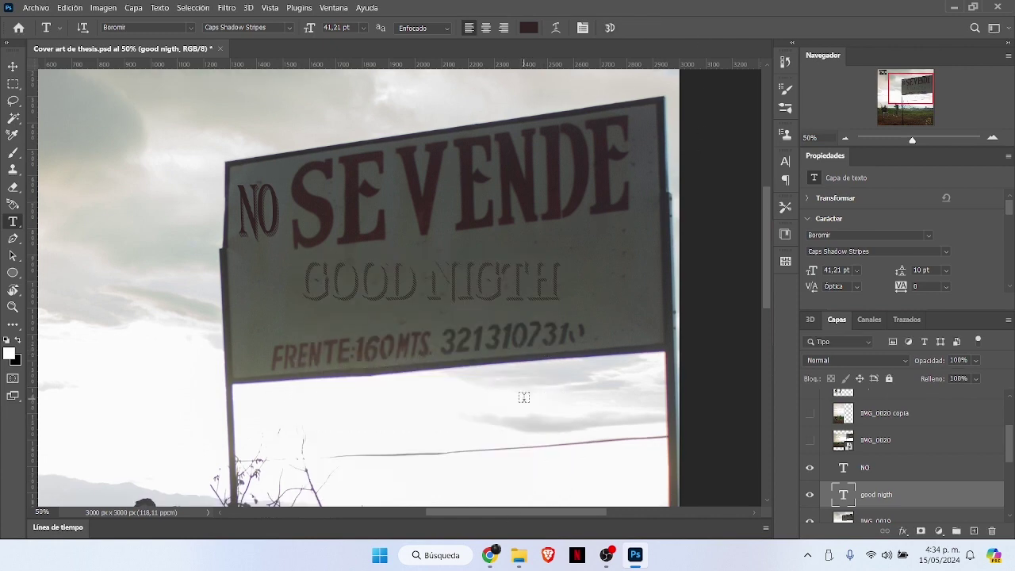
pyautogui.tripleClick(438, 270)
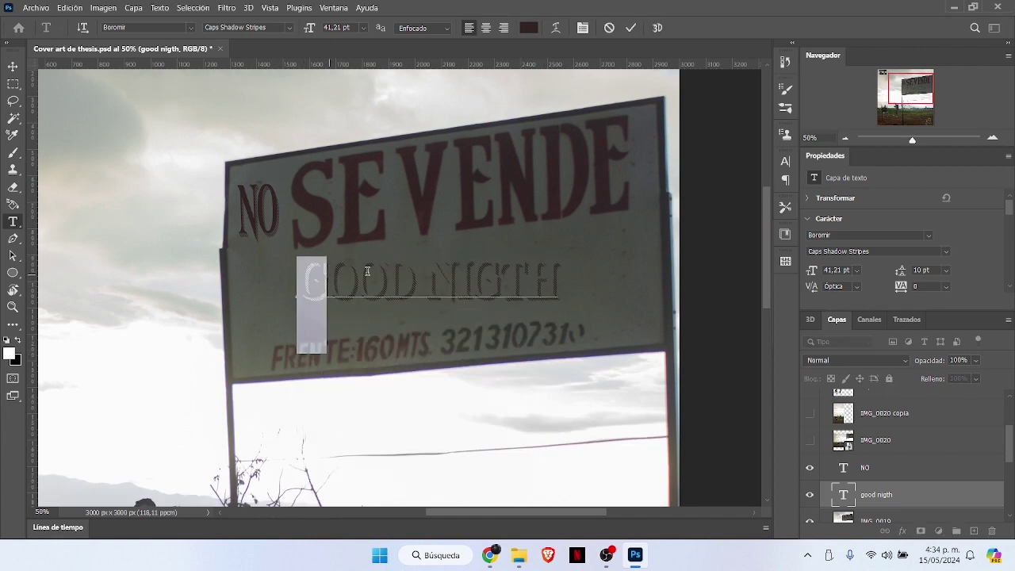
pyautogui.click(631, 27)
# Step: Rotate the GOOD NIGTH text by about -5.18° to follow the sign's slant
pyautogui.hotkey('ctrl', 't')
pyautogui.moveTo(621, 304); pyautogui.dragTo(617, 382)
pyautogui.click(12, 223)
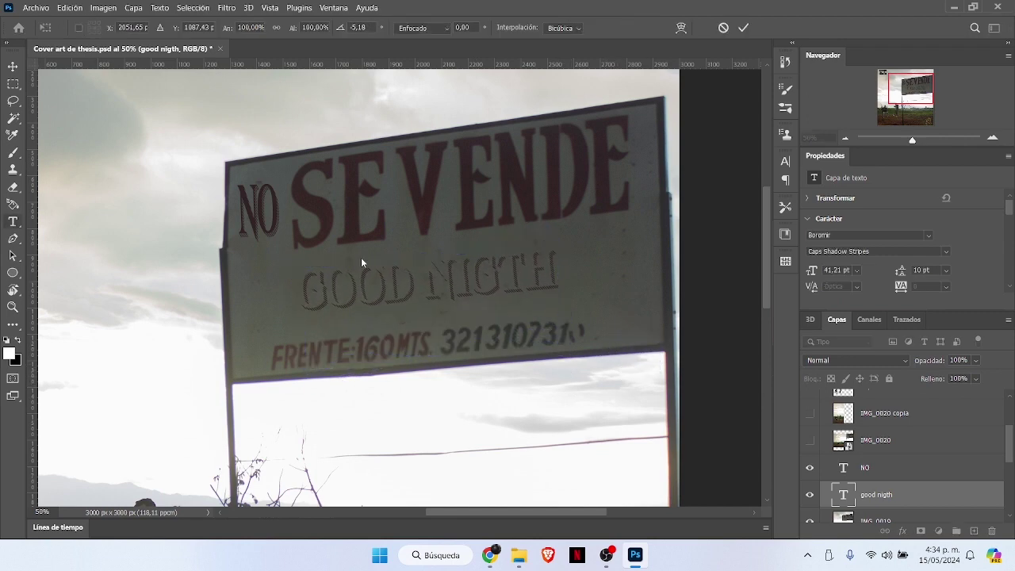
# Step: Set the GOOD NIGTH text size to 61 pt and position it on the sign directly beneath SE VENDE
pyautogui.moveTo(298, 285); pyautogui.dragTo(549, 227)
pyautogui.moveTo(308, 30); pyautogui.dragTo(326, 30)
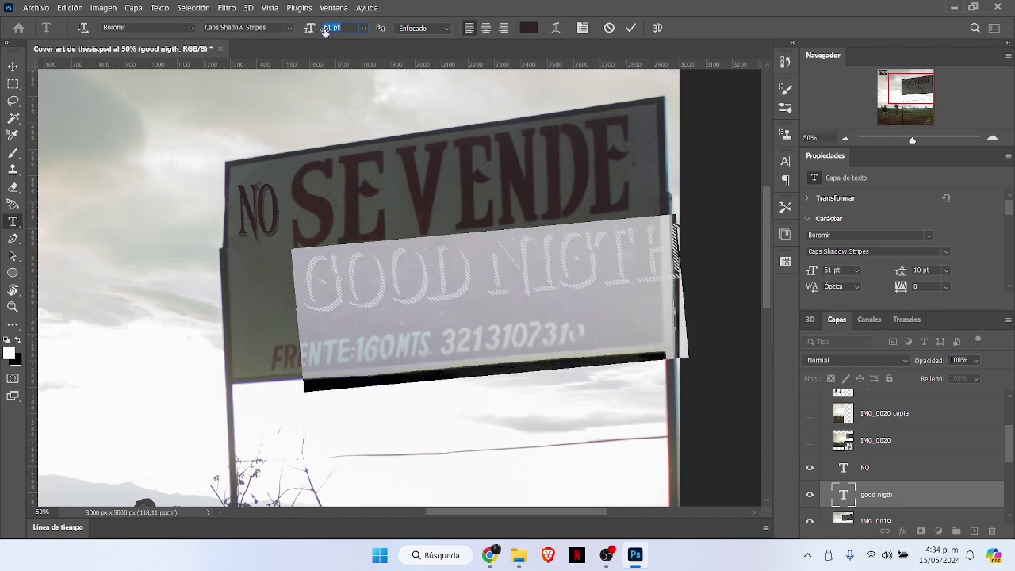
pyautogui.click(13, 66)
pyautogui.moveTo(401, 298); pyautogui.dragTo(357, 298)
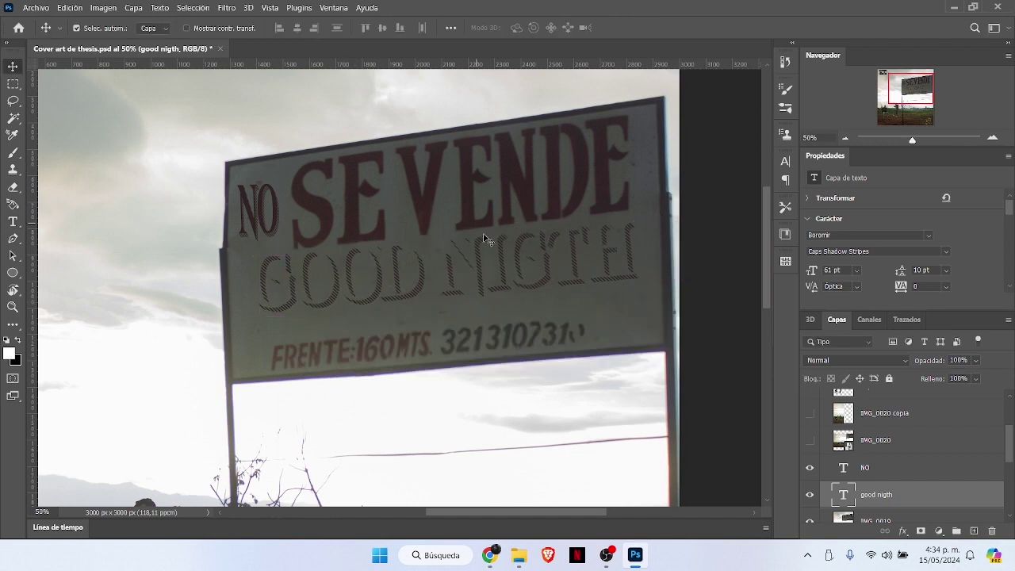
# Step: Duplicate the GOOD NIGTH text layer and set the copy's font style to Caps Line
pyautogui.hotkey('ctrl', 'j')
pyautogui.press('t')
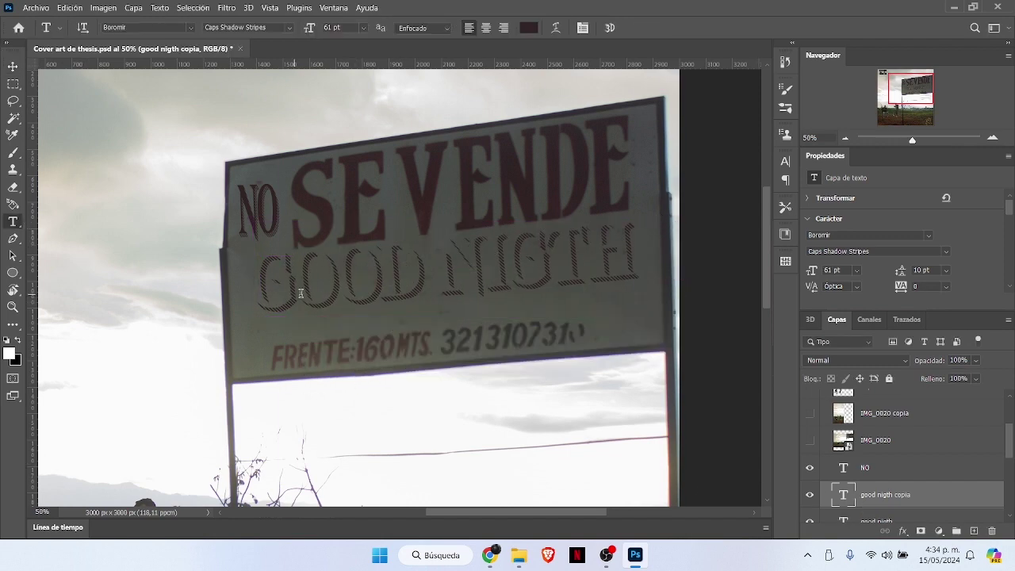
pyautogui.click(267, 281)
pyautogui.hotkey('ctrl', 'a')
pyautogui.click(286, 27)
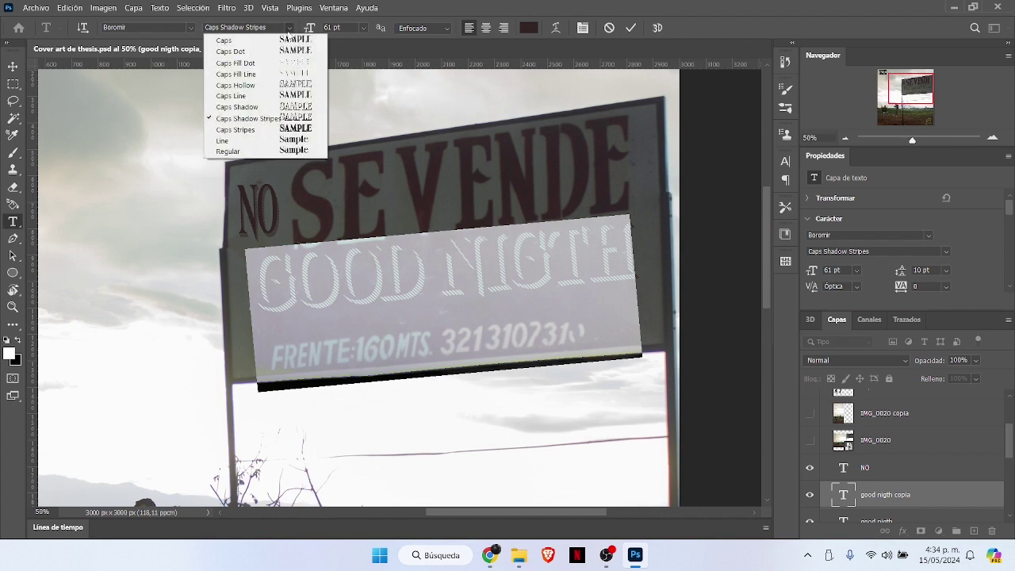
pyautogui.click(295, 96)
pyautogui.click(631, 28)
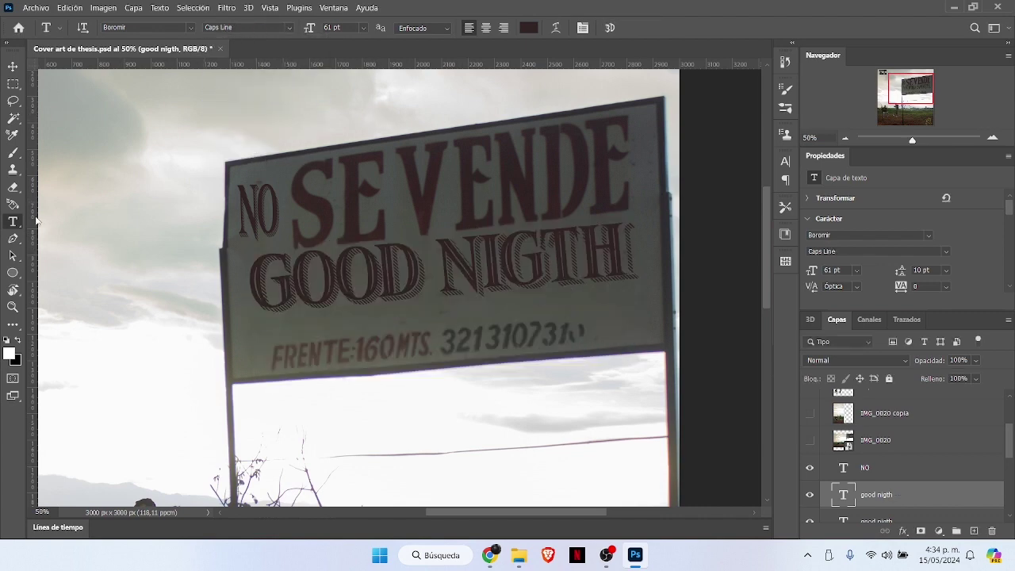
# Step: Recolor the Caps Line copy of GOOD NIGTH with a dark red sampled from the SE VENDE lettering
pyautogui.click(254, 335)
pyautogui.hotkey('ctrl', 'a')
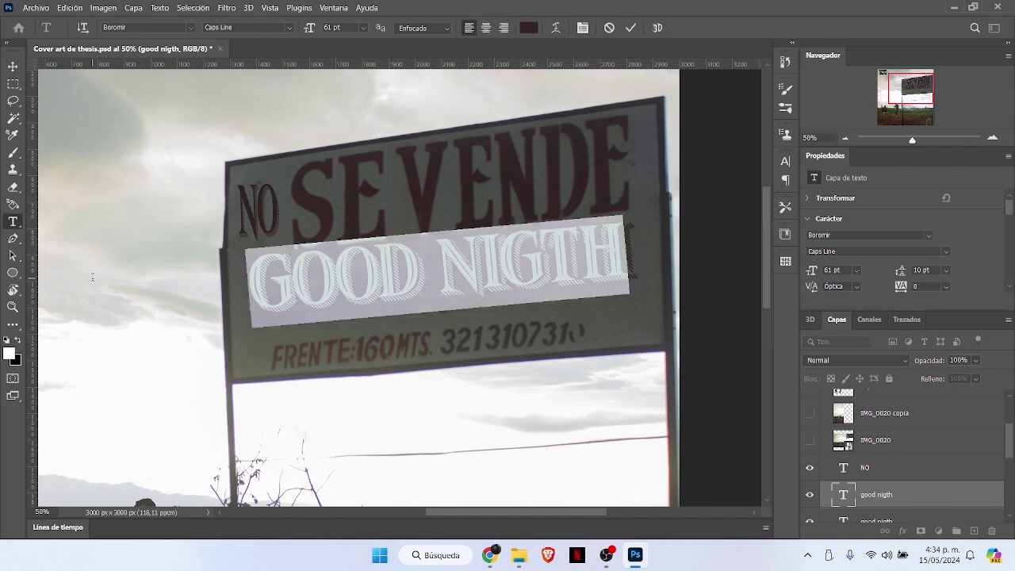
pyautogui.click(522, 34)
pyautogui.click(349, 167)
pyautogui.moveTo(621, 254); pyautogui.dragTo(614, 279)
pyautogui.click(901, 191)
pyautogui.click(630, 26)
pyautogui.click(254, 349)
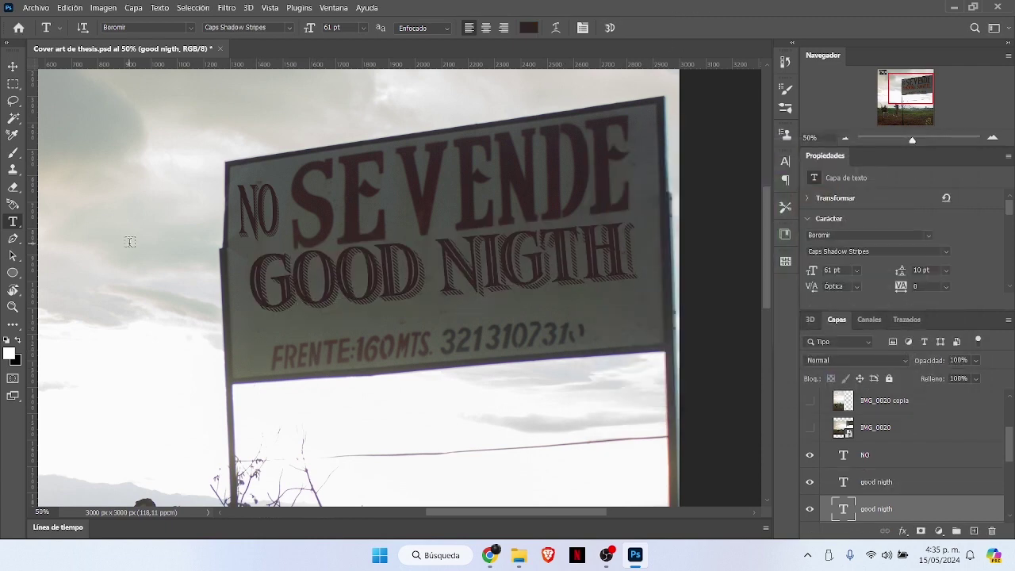
# Step: Add the text THESIS DEUX at 22 pt in Caps Shadow Stripes and place it between GOOD and FRENTE on the sign
pyautogui.click(131, 242)
pyautogui.write('THE')
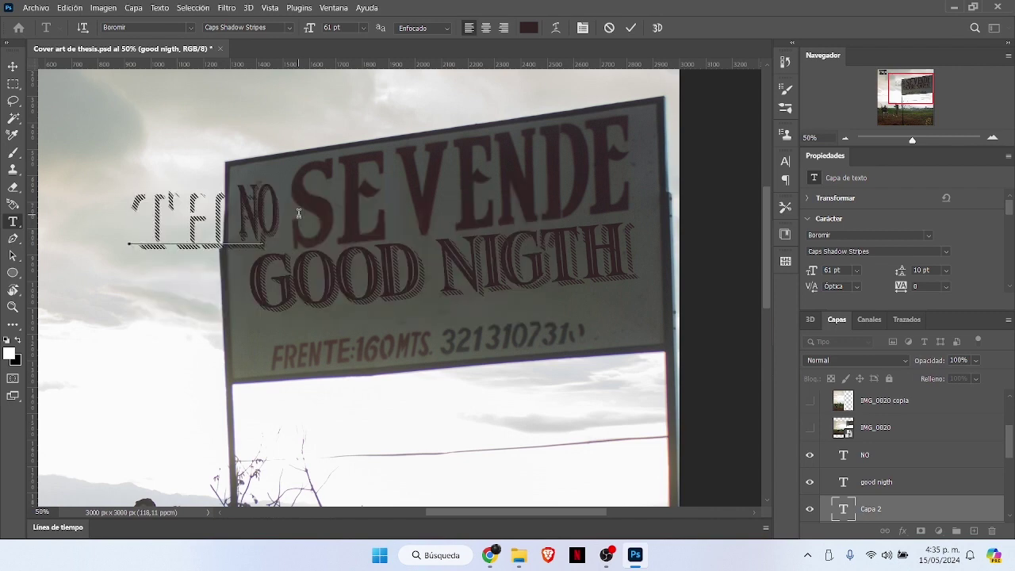
pyautogui.moveTo(569, 203); pyautogui.dragTo(130, 267)
pyautogui.moveTo(165, 369); pyautogui.dragTo(292, 450)
pyautogui.moveTo(309, 30); pyautogui.dragTo(288, 37)
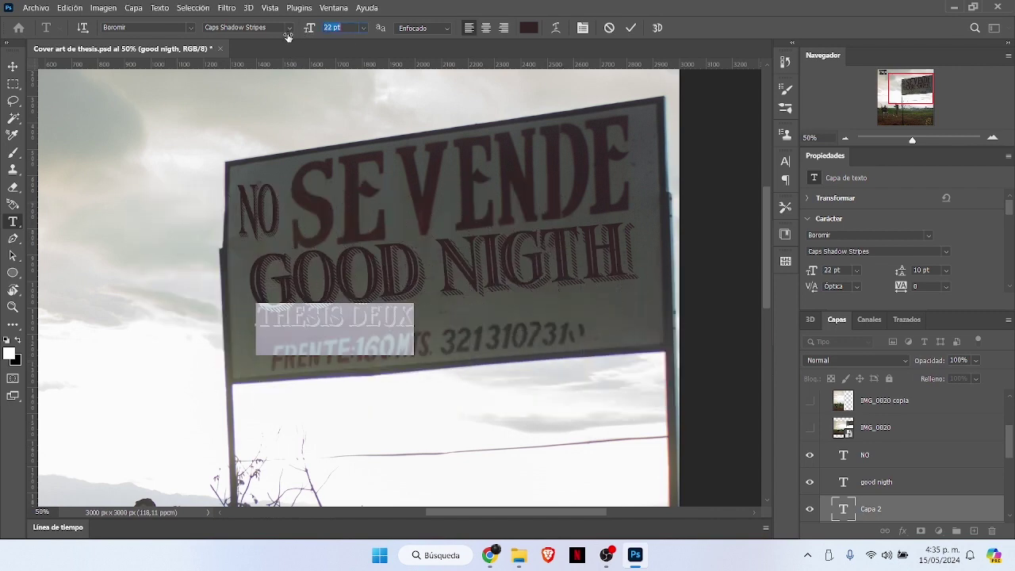
pyautogui.moveTo(390, 395); pyautogui.dragTo(399, 408)
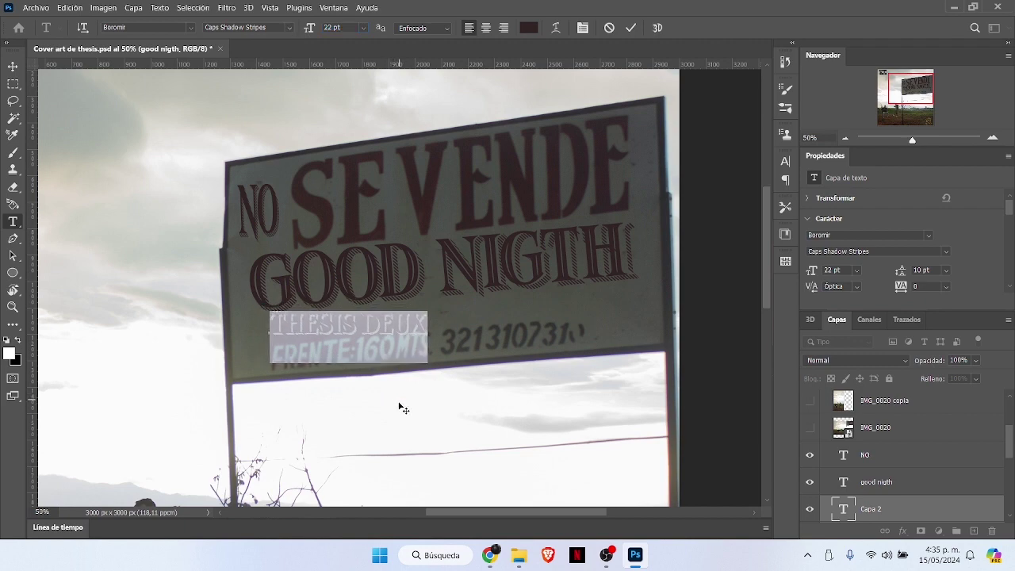
pyautogui.click(632, 29)
# Step: Duplicate the THESIS DEUX text layer and set the copy's font style to Caps Line
pyautogui.moveTo(1012, 445); pyautogui.dragTo(1012, 458)
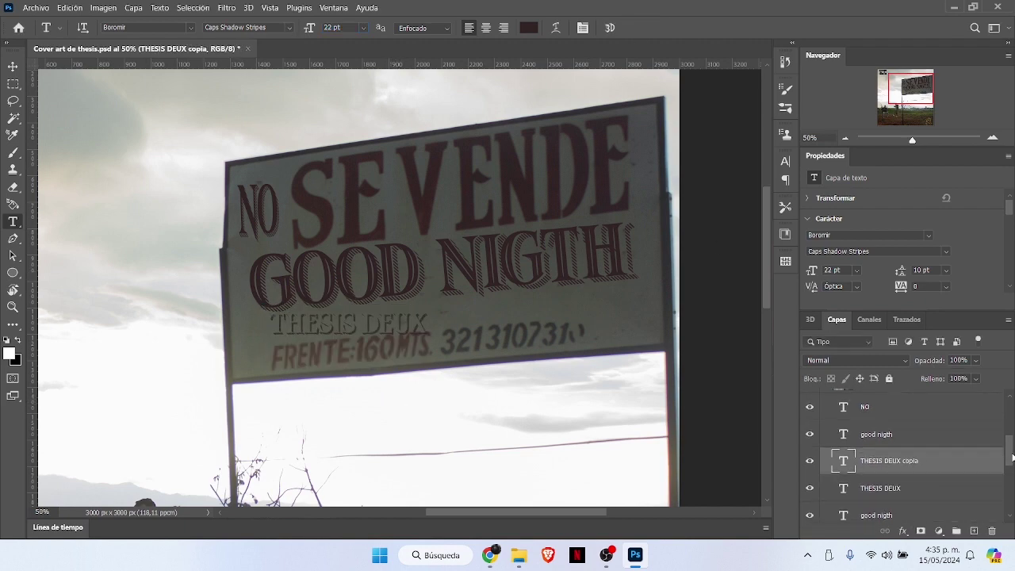
pyautogui.click(411, 324)
pyautogui.hotkey('ctrl', 'a')
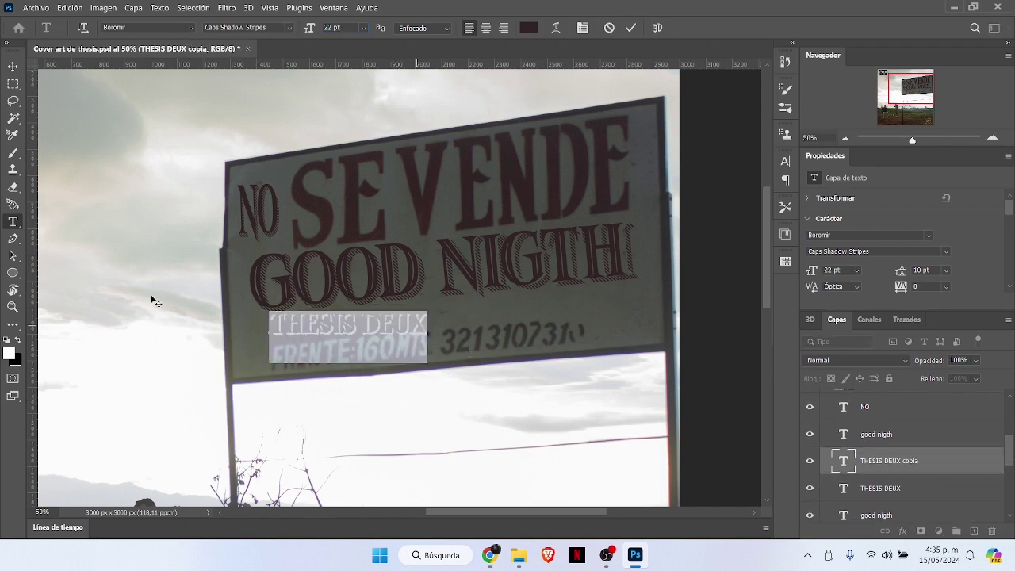
pyautogui.click(286, 30)
pyautogui.click(237, 97)
pyautogui.click(632, 28)
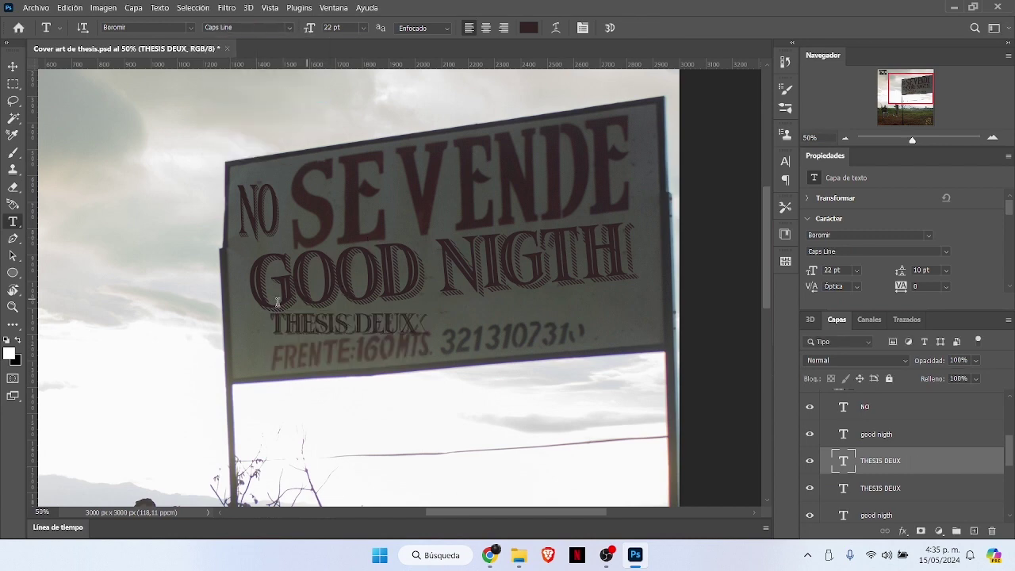
# Step: Align the Caps Line copy of THESIS DEUX over its striped shadow and merge the two layers
pyautogui.press('v')
pyautogui.moveTo(367, 328); pyautogui.dragTo(404, 325)
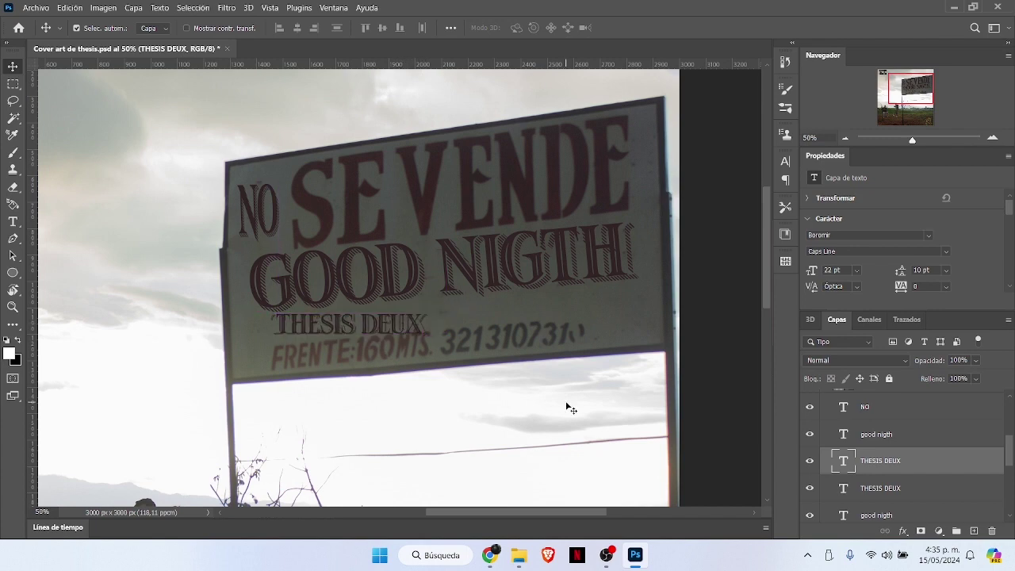
pyautogui.keyDown('shift'); pyautogui.click(913, 490); pyautogui.keyUp('shift')
pyautogui.hotkey('ctrl', 'e')
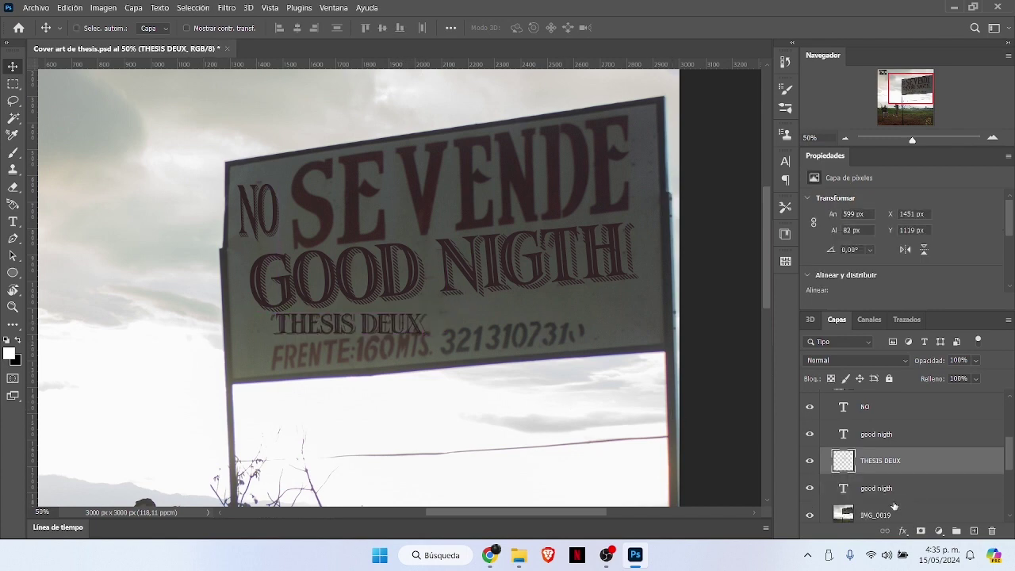
# Step: Rotate the merged THESIS DEUX lettering to the sign's slant and place it beneath GOOD, near the sign's left edge
pyautogui.hotkey('ctrl', 't')
pyautogui.moveTo(438, 357); pyautogui.dragTo(449, 350)
pyautogui.moveTo(386, 325); pyautogui.dragTo(346, 330)
pyautogui.click(743, 27)
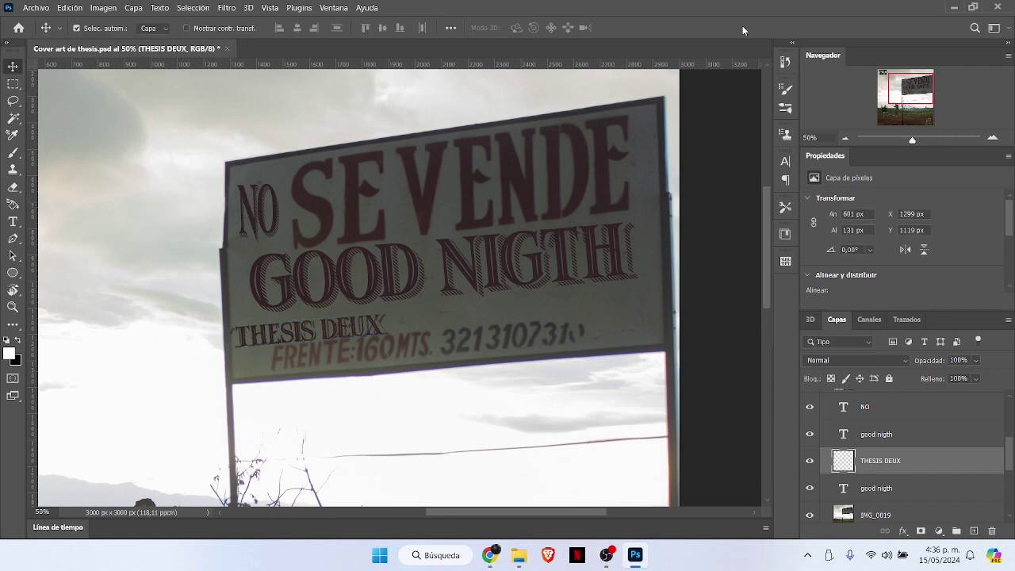
pyautogui.click(992, 139)
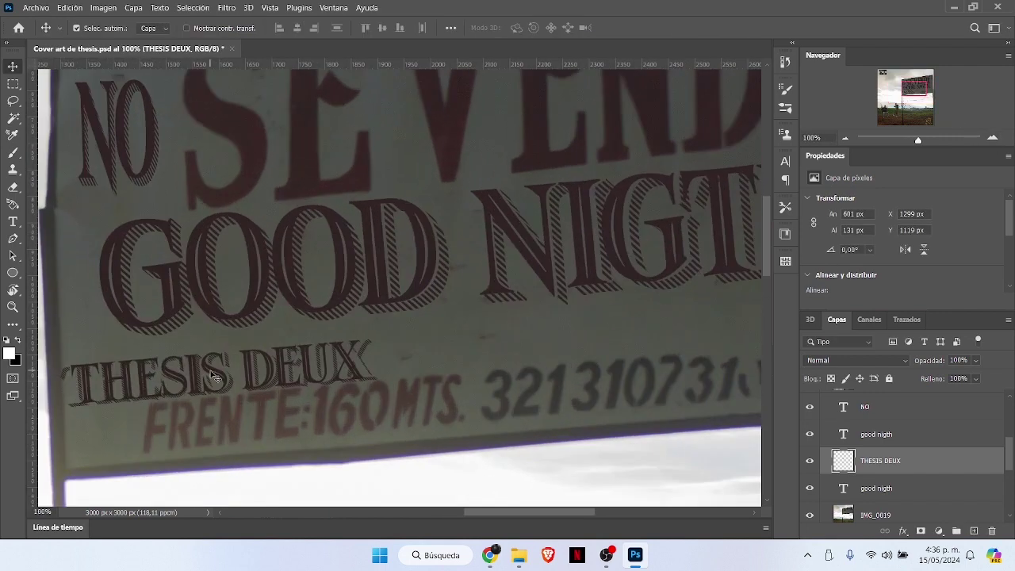
pyautogui.moveTo(172, 376)
pyautogui.mouseDown()
pyautogui.moveTo(193, 349)
pyautogui.moveTo(179, 364)
pyautogui.mouseUp()
pyautogui.moveTo(505, 514)
pyautogui.mouseDown()
pyautogui.moveTo(527, 514)
pyautogui.moveTo(488, 505)
pyautogui.mouseUp()
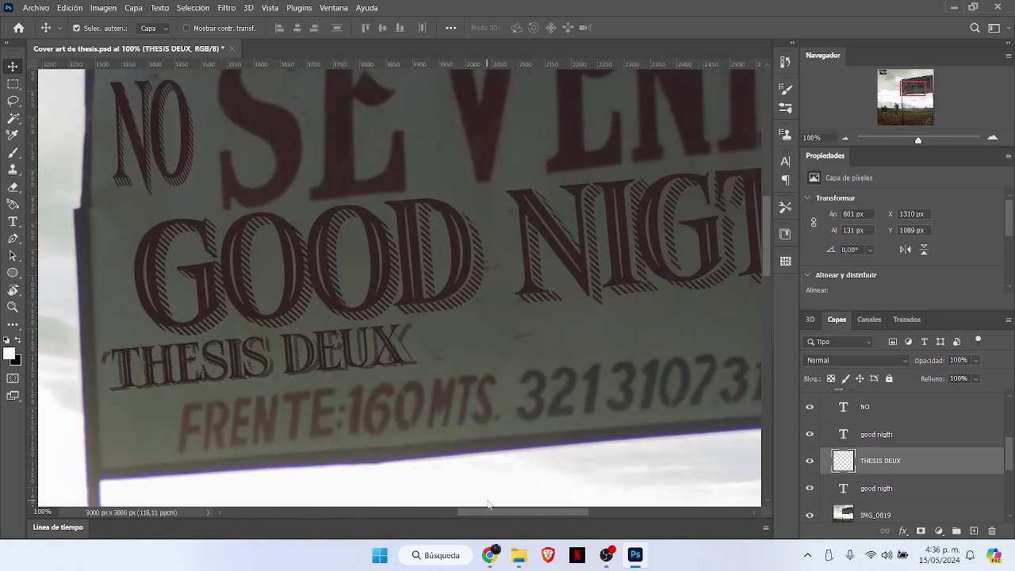
pyautogui.click(13, 221)
pyautogui.click(457, 317)
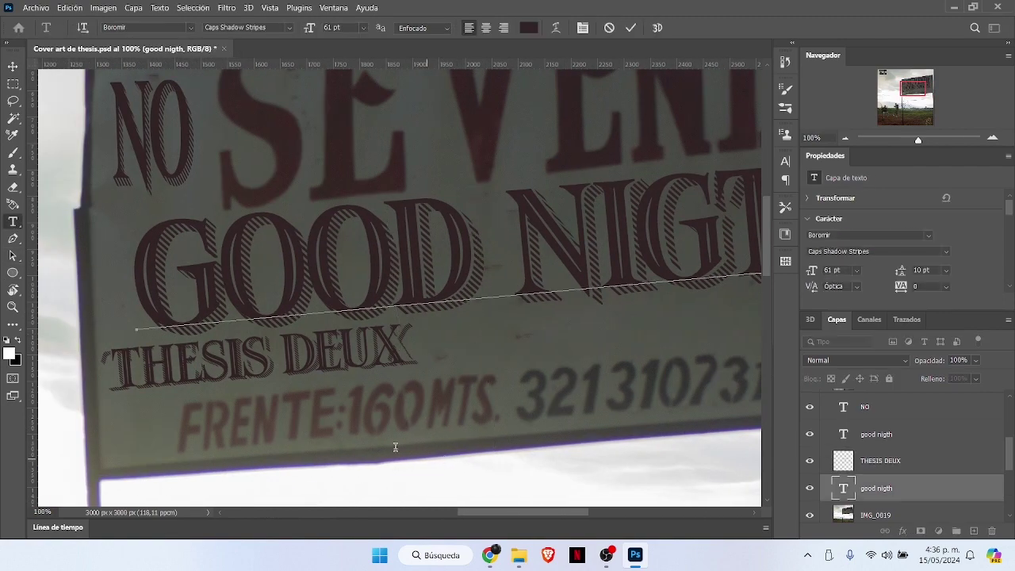
pyautogui.press('Escape')
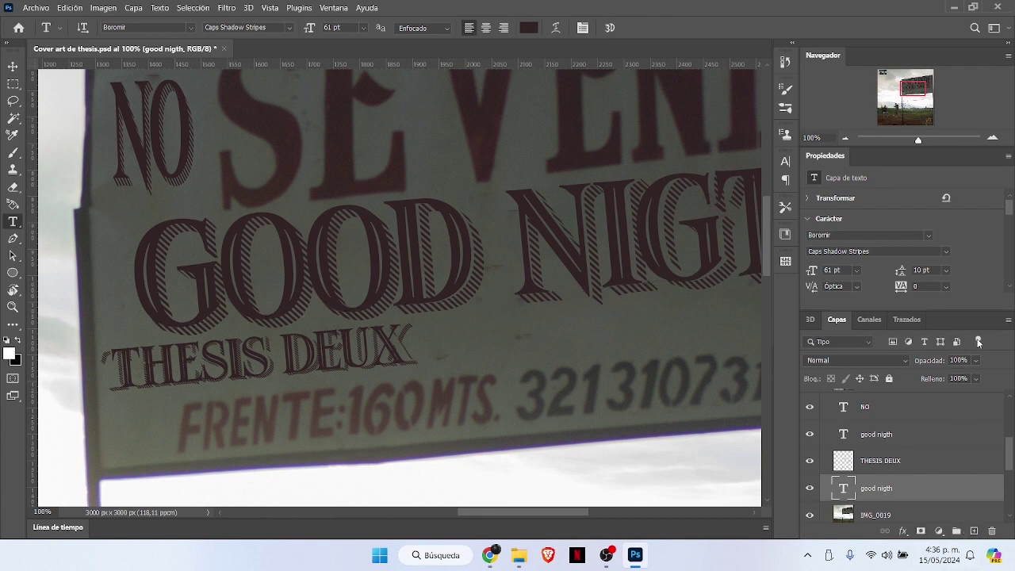
pyautogui.click(465, 480)
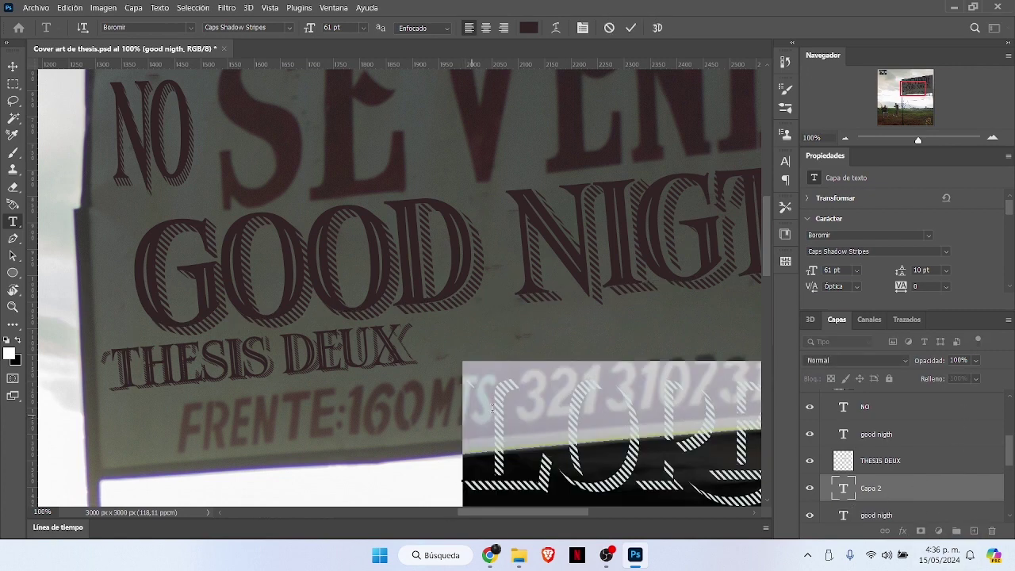
pyautogui.click(630, 28)
pyautogui.click(809, 461)
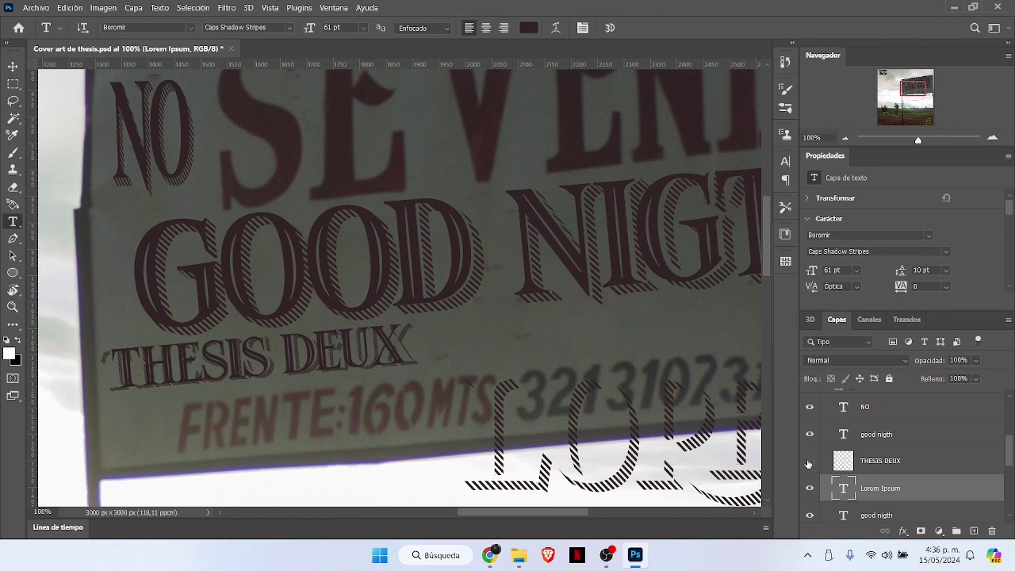
pyautogui.click(810, 488)
pyautogui.press('Delete')
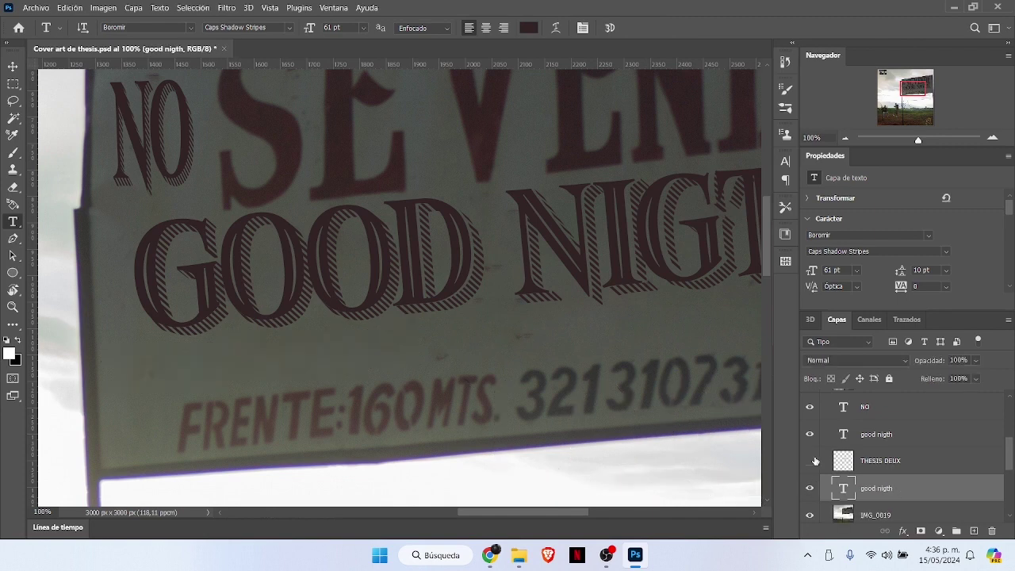
pyautogui.click(810, 460)
# Step: Hide both GOOD NIGTH text layers to clear the area for new text
pyautogui.click(810, 435)
pyautogui.click(860, 460)
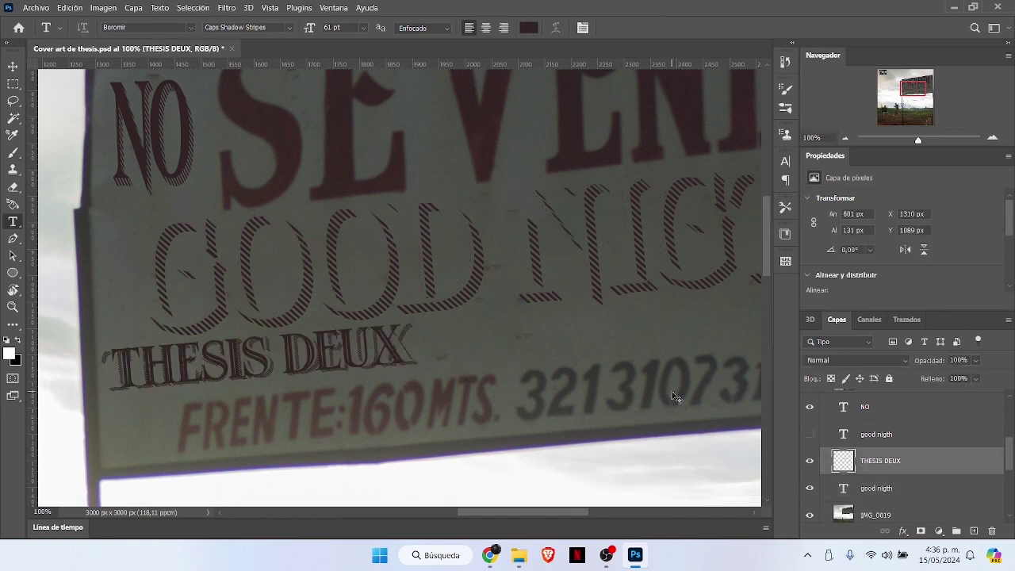
pyautogui.hotkey('ctrl', 'j')
pyautogui.press('Delete')
pyautogui.click(810, 489)
# Step: Add the text EGO DRAMA on the sign in Caps Shadow Stripes at 22 pt
pyautogui.click(401, 337)
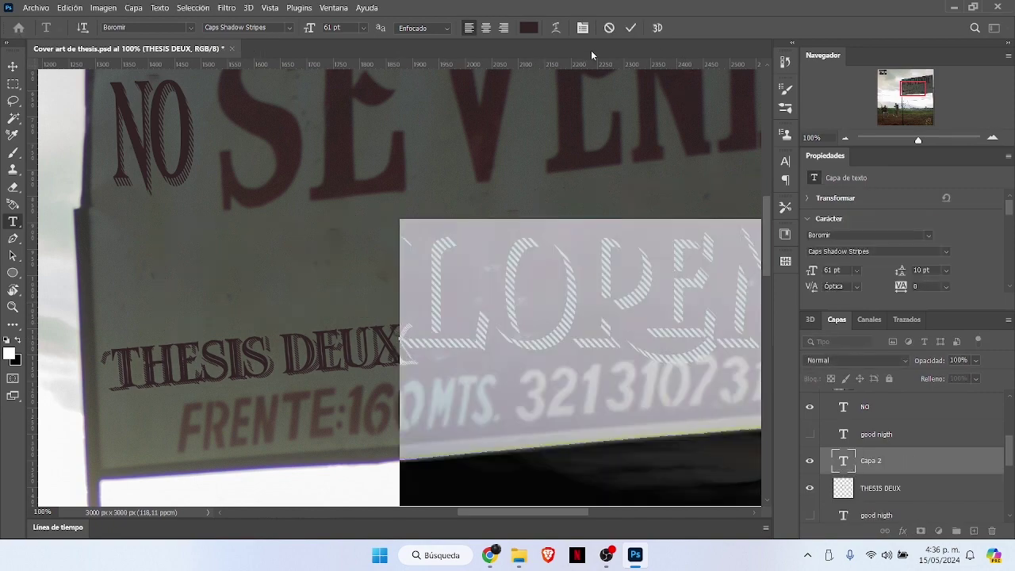
pyautogui.click(845, 138)
pyautogui.click(844, 138)
pyautogui.write('EGO DRA')
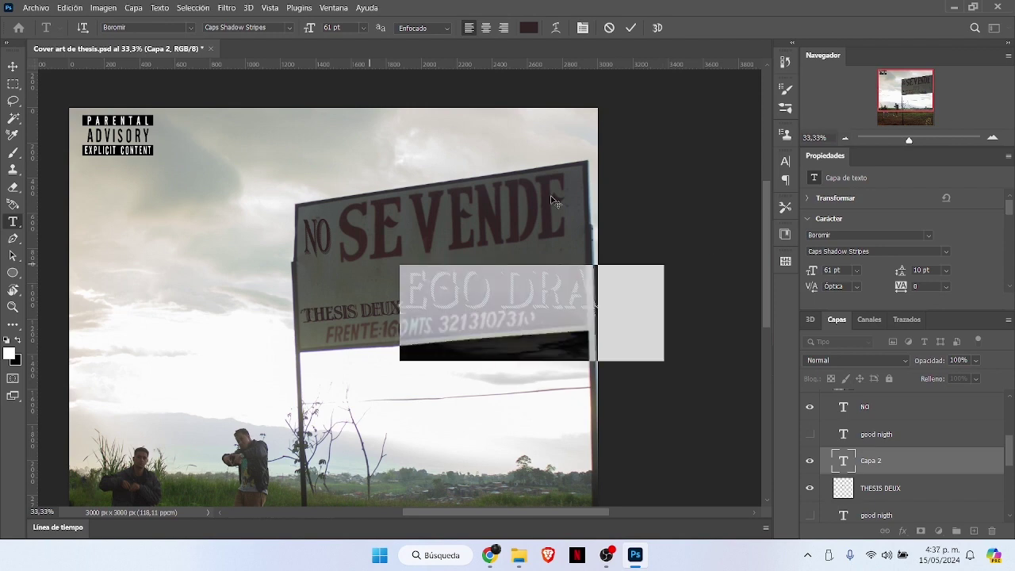
pyautogui.click(992, 138)
pyautogui.moveTo(308, 30); pyautogui.dragTo(283, 35)
pyautogui.moveTo(468, 395); pyautogui.dragTo(345, 413)
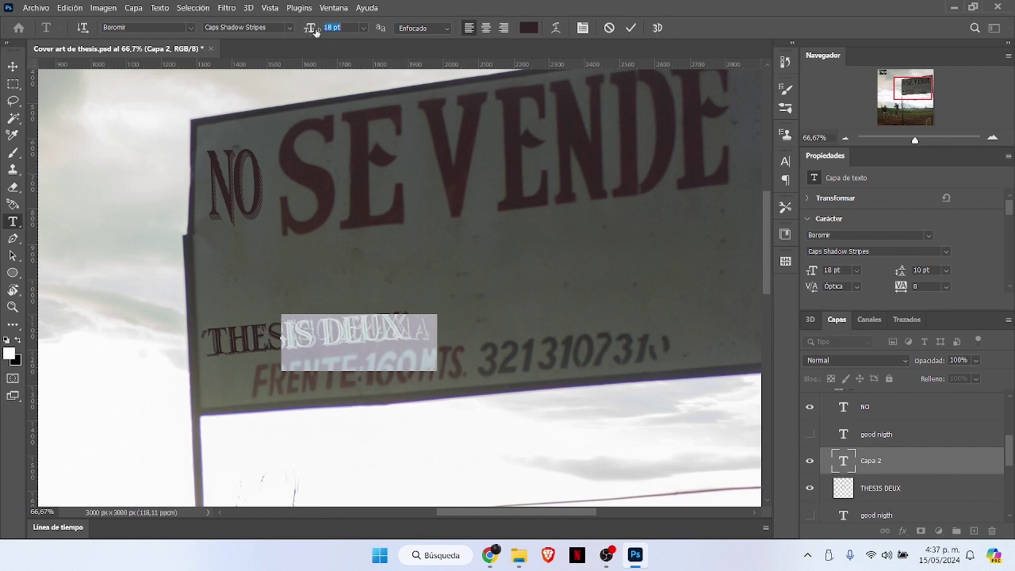
pyautogui.moveTo(310, 28); pyautogui.dragTo(318, 29)
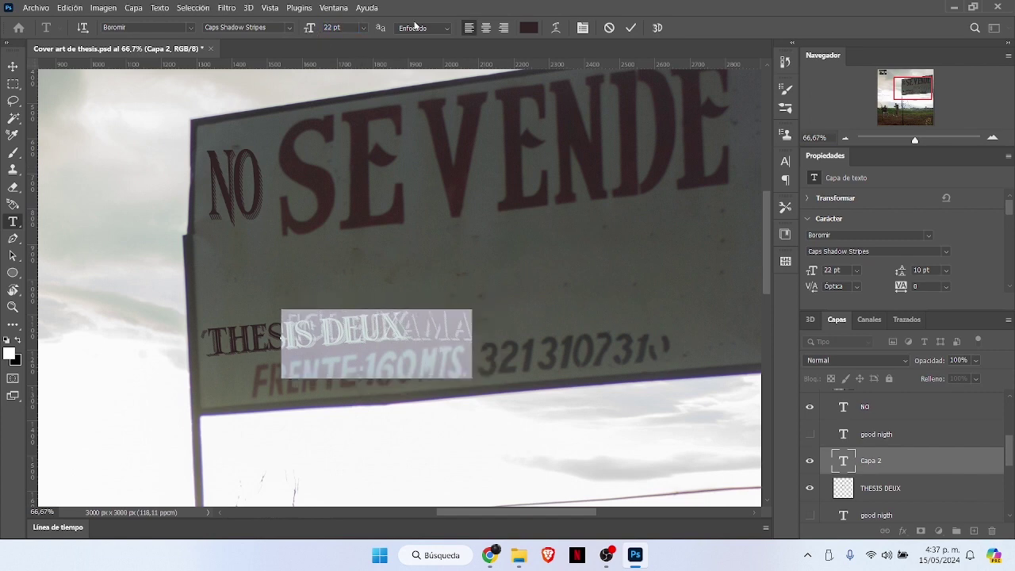
pyautogui.click(632, 29)
# Step: Rotate EGO DRAMA by about -6.12° and place it above the phone number on the sign
pyautogui.press('v')
pyautogui.hotkey('ctrl', 't')
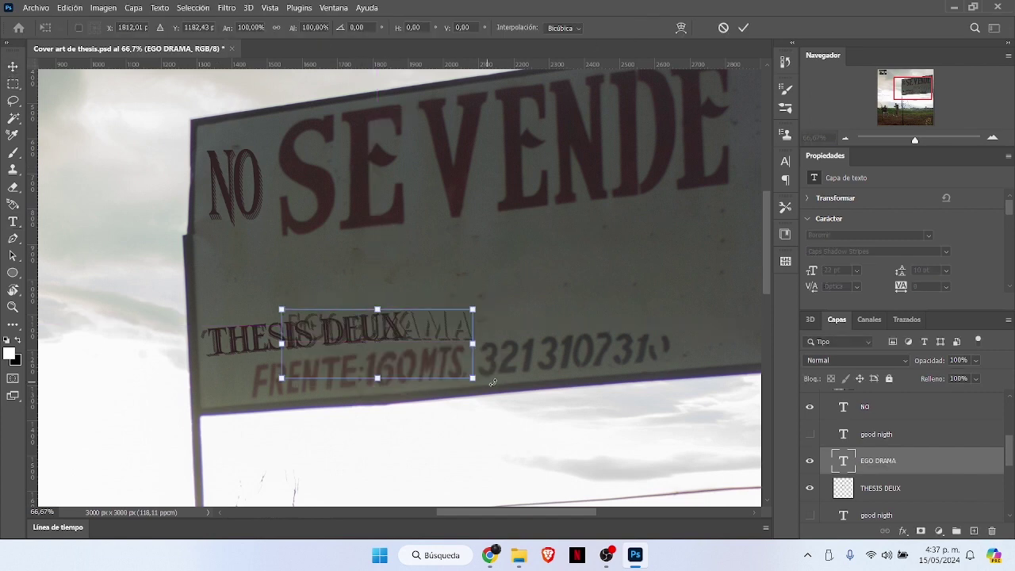
pyautogui.moveTo(496, 386); pyautogui.dragTo(505, 374)
pyautogui.moveTo(431, 321); pyautogui.dragTo(698, 296)
pyautogui.click(490, 555)
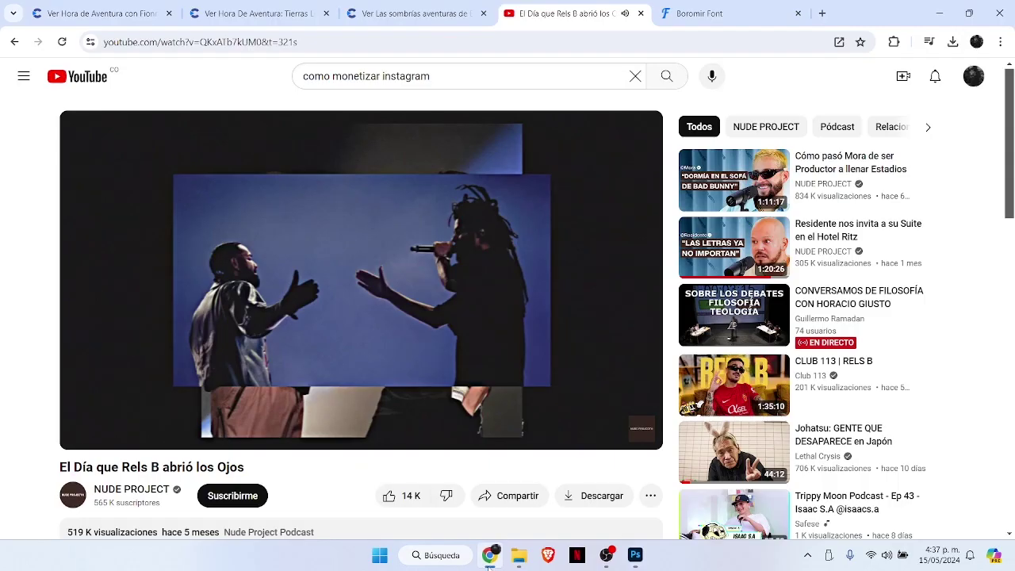
pyautogui.click(490, 555)
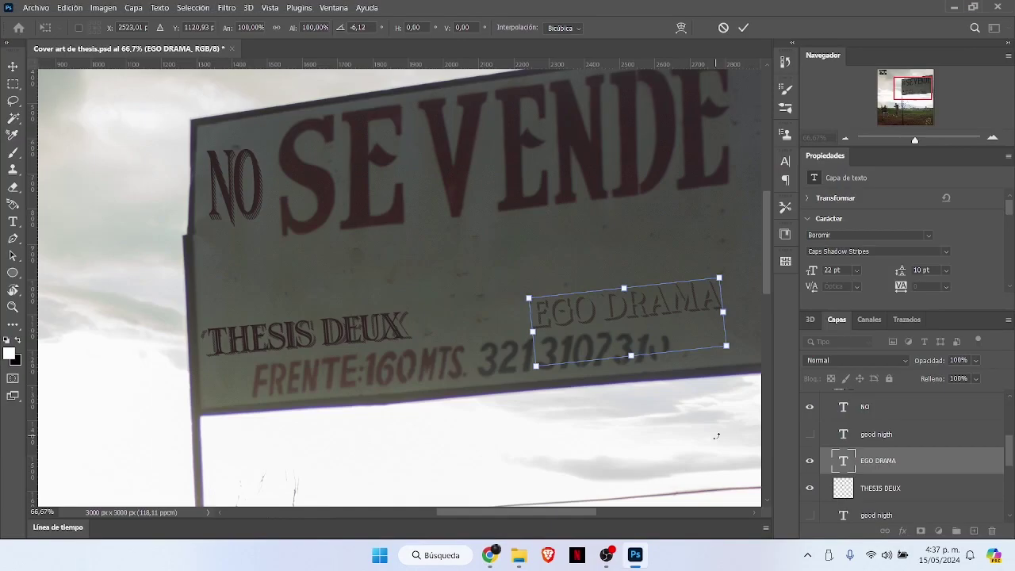
pyautogui.click(743, 28)
# Step: Duplicate the EGO DRAMA text layer and set the copy's font style to Caps Line
pyautogui.hotkey('ctrl', 'j')
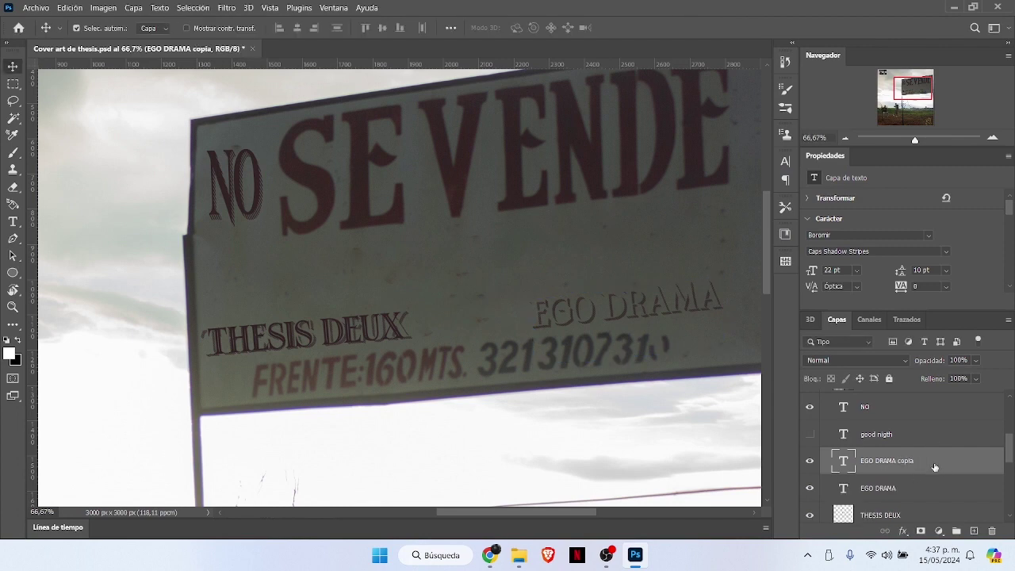
pyautogui.click(13, 223)
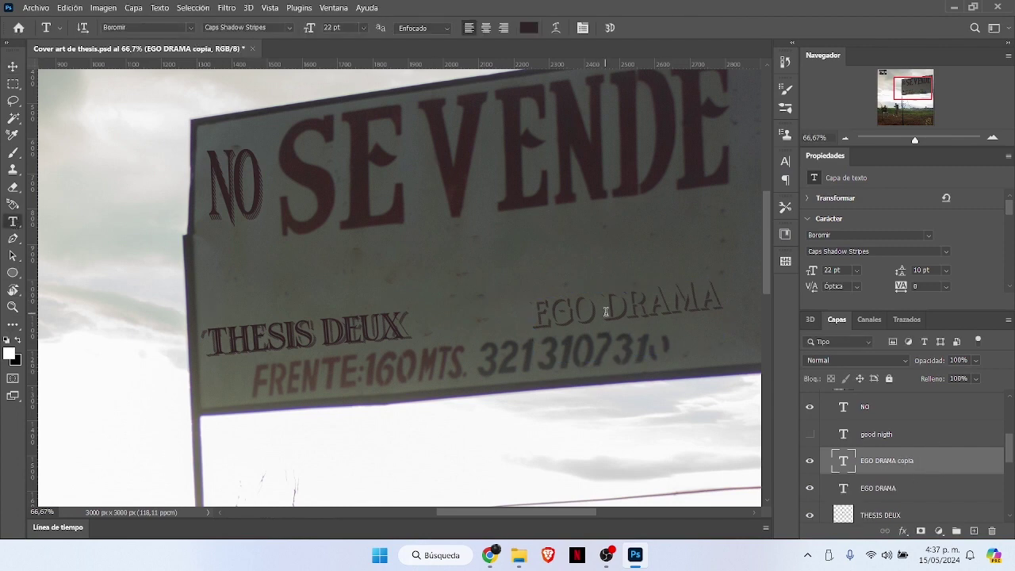
pyautogui.click(606, 312)
pyautogui.hotkey('ctrl', 'a')
pyautogui.click(289, 27)
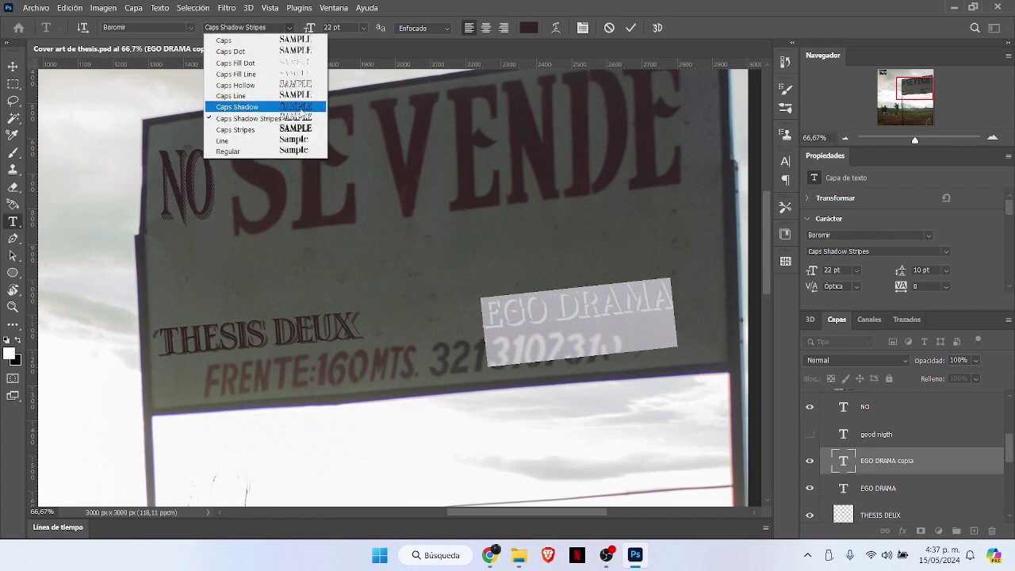
pyautogui.click(205, 98)
pyautogui.click(633, 28)
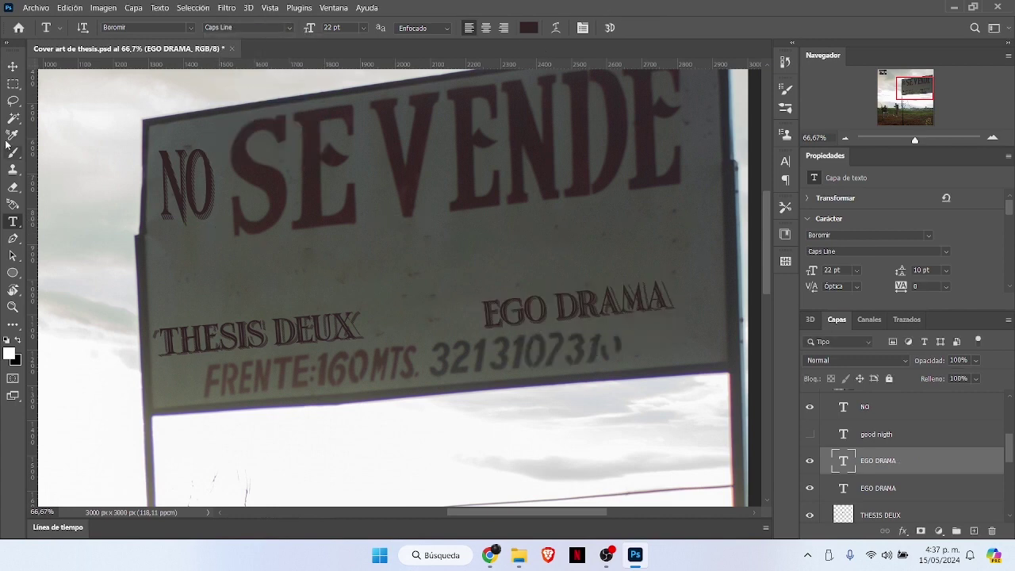
# Step: Add the text FT in Caps Line at 22 pt between THESIS DEUX and EGO DRAMA and rotate it about -5.63°
pyautogui.click(410, 322)
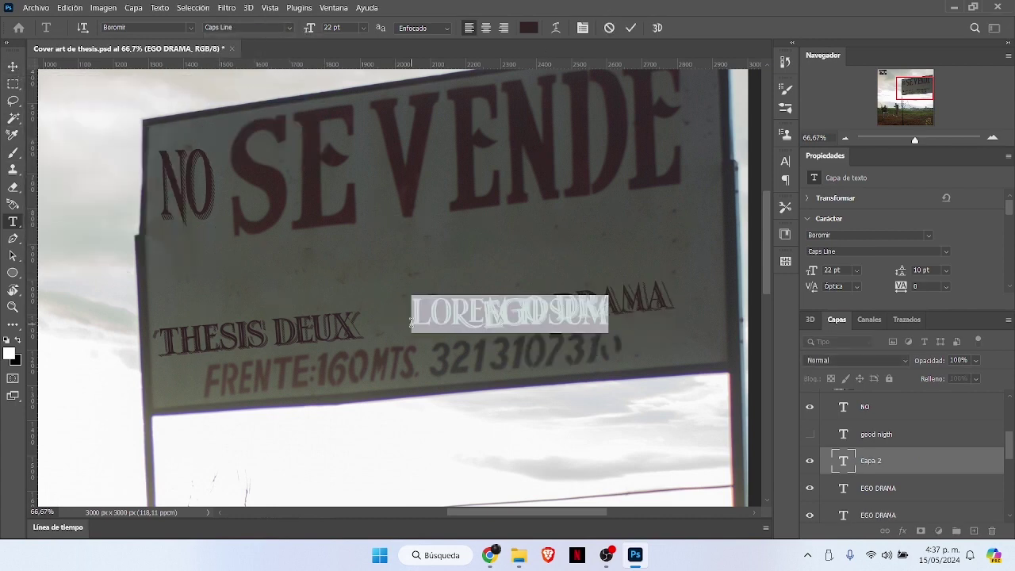
pyautogui.write('X')
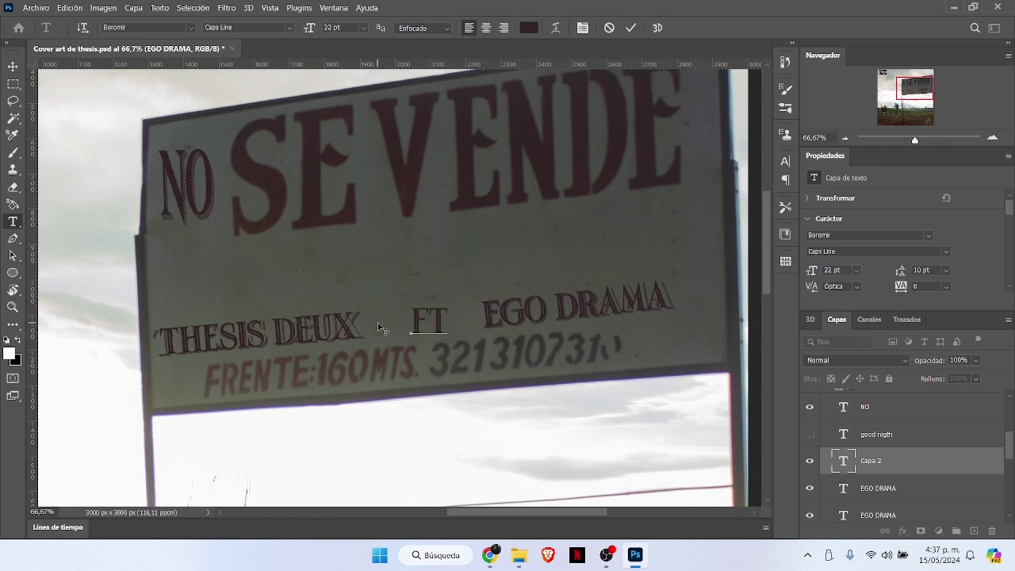
pyautogui.click(632, 28)
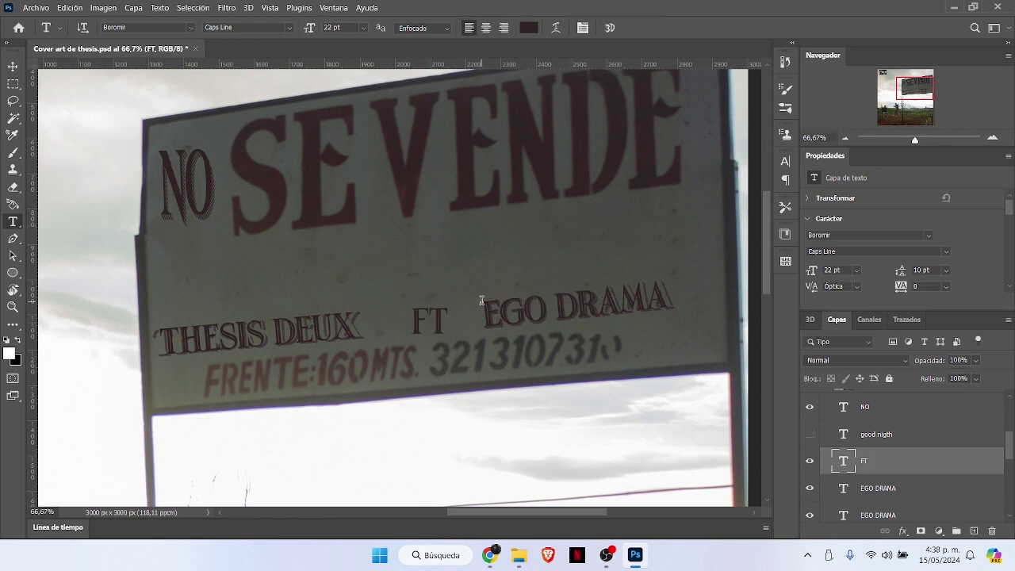
pyautogui.hotkey('ctrl', 't')
pyautogui.moveTo(454, 359); pyautogui.dragTo(458, 354)
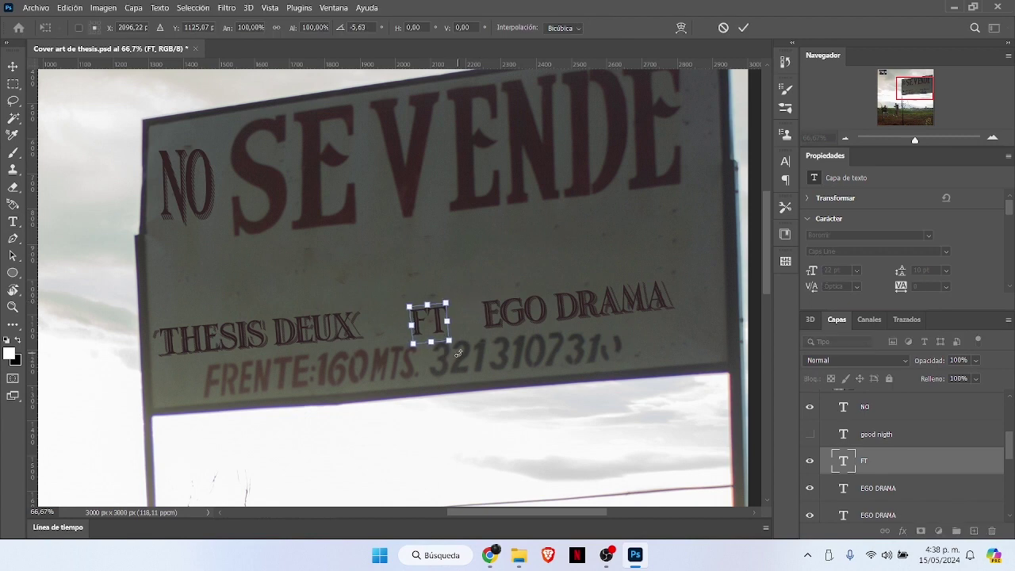
pyautogui.click(742, 28)
# Step: Show both GOOD NIGTH text layers again
pyautogui.click(810, 434)
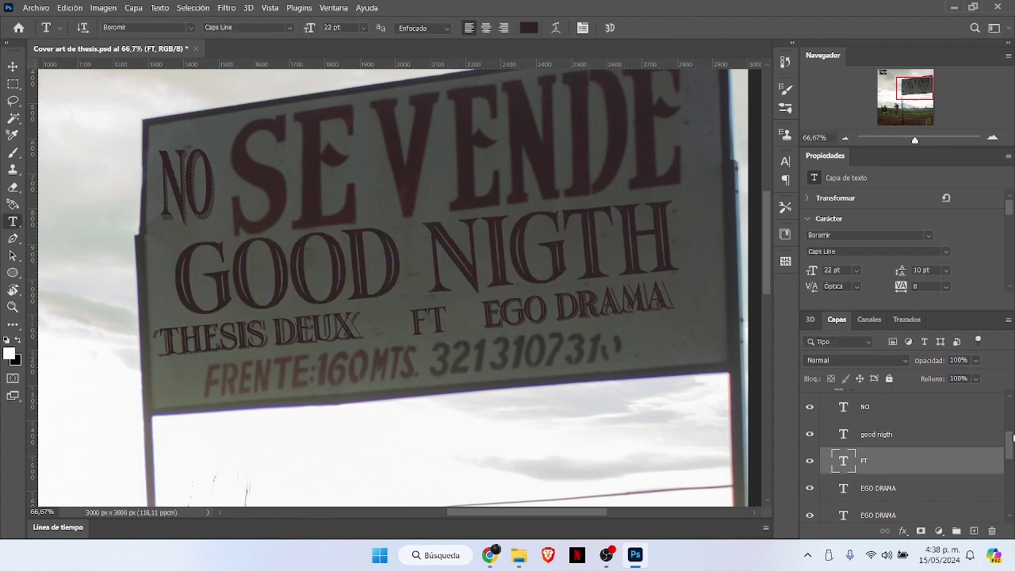
pyautogui.moveTo(1011, 447); pyautogui.dragTo(1012, 465)
pyautogui.click(810, 476)
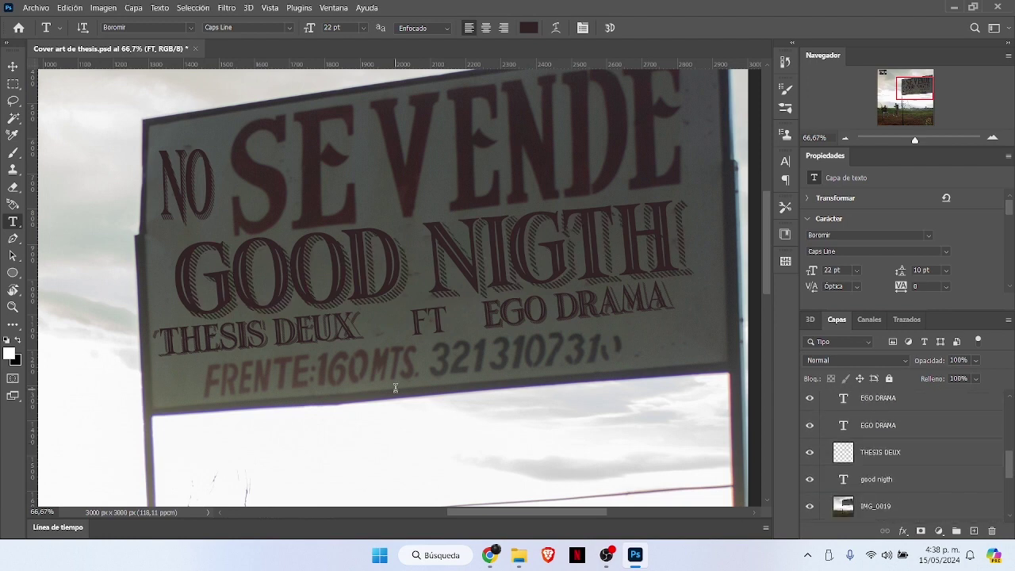
# Step: Select the first letters of FRENTE with a rectangular marquee and remove them with a fill on the IMG_0019 layer
pyautogui.press('m')
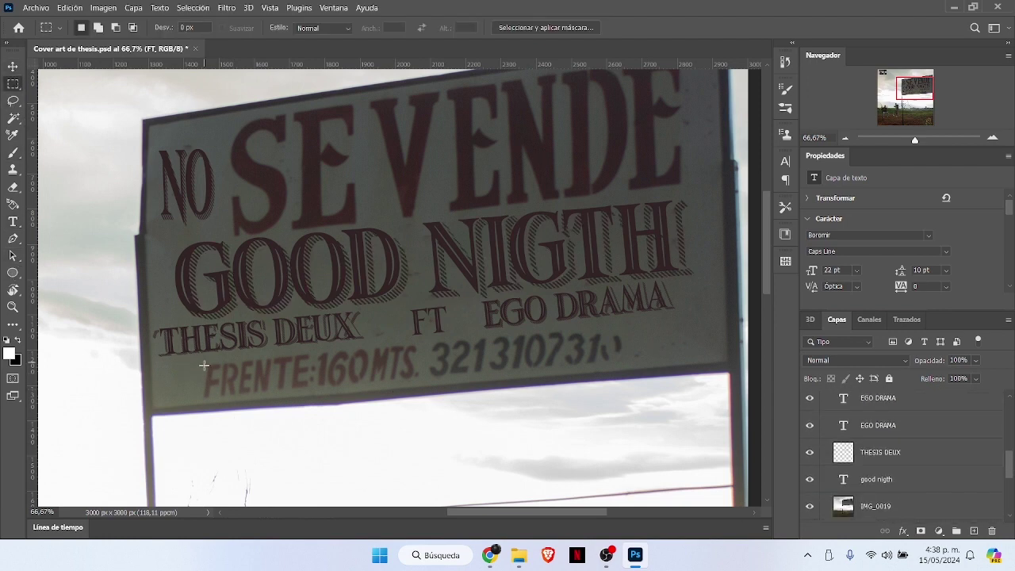
pyautogui.moveTo(204, 366); pyautogui.dragTo(257, 394)
pyautogui.rightClick(246, 381)
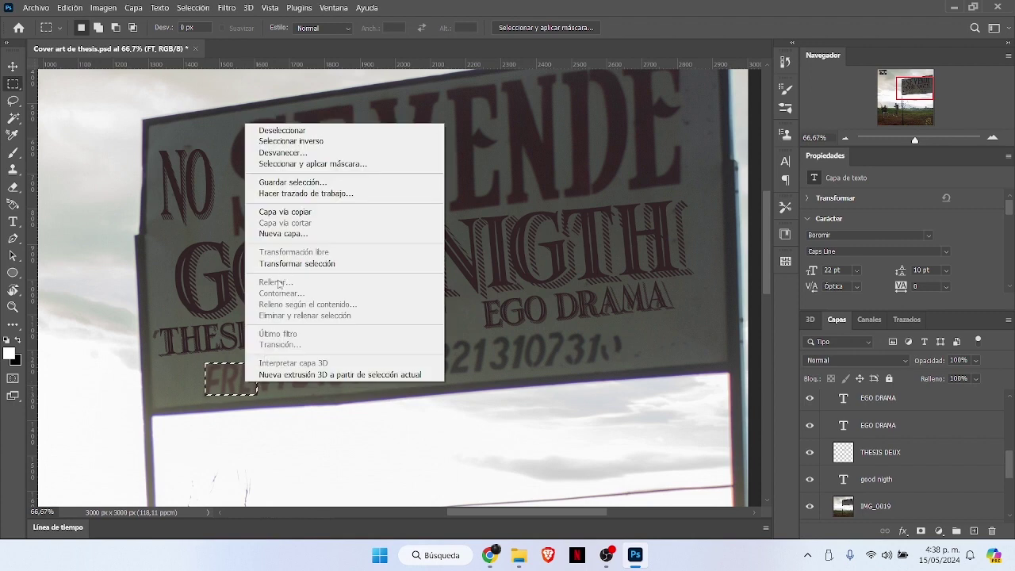
pyautogui.click(1012, 464)
pyautogui.moveTo(1010, 474)
pyautogui.mouseDown()
pyautogui.moveTo(1010, 497)
pyautogui.moveTo(1010, 486)
pyautogui.mouseUp()
pyautogui.click(902, 459)
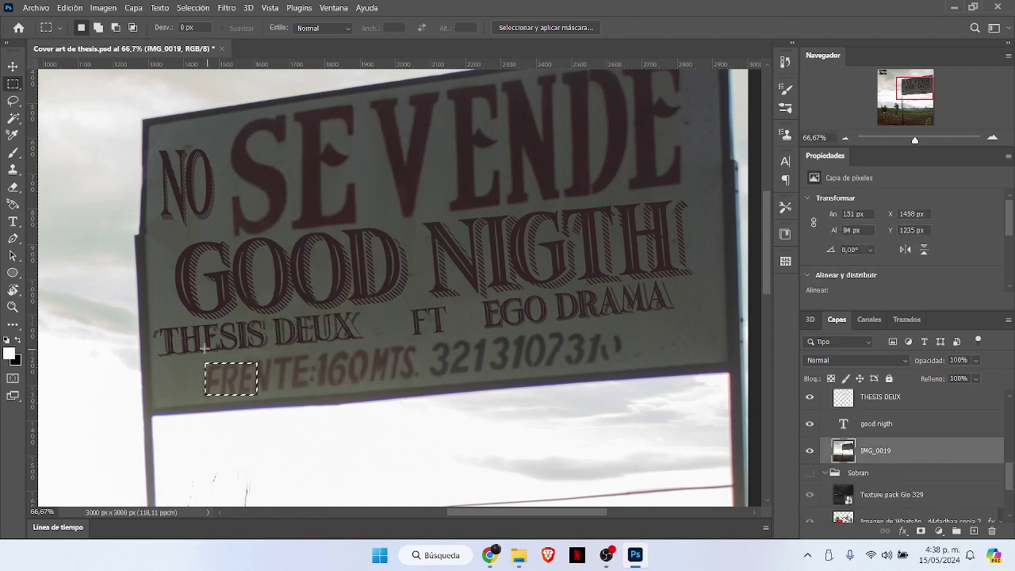
pyautogui.rightClick(227, 382)
pyautogui.click(246, 276)
pyautogui.press('Return')
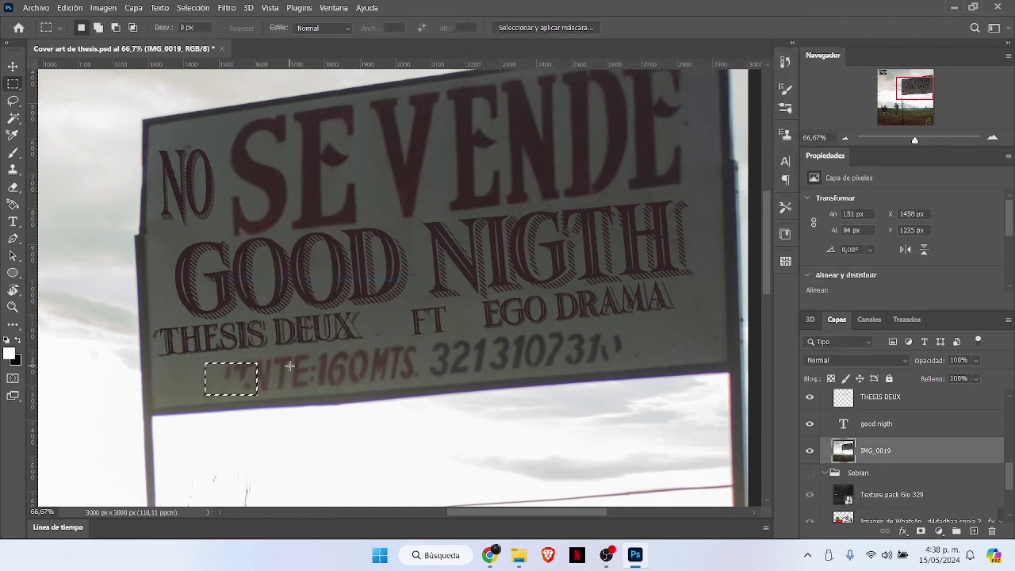
# Step: Remove the letter remnants before TE:160 MTS. on the sign with content-aware fills over rectangular selections on the IMG_0019 layer
pyautogui.click(212, 388)
pyautogui.moveTo(212, 359); pyautogui.dragTo(278, 392)
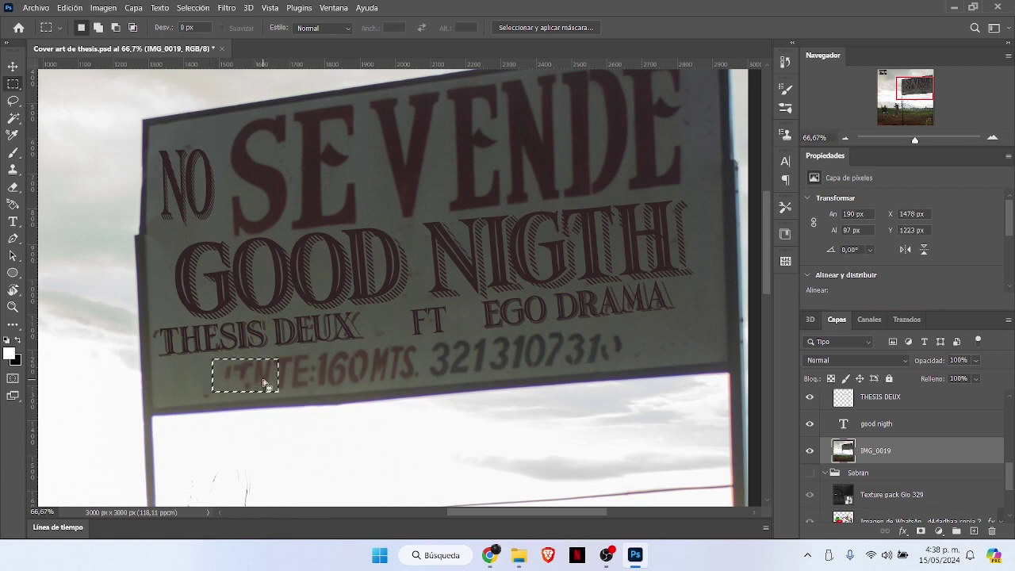
pyautogui.rightClick(267, 388)
pyautogui.click(340, 288)
pyautogui.click(766, 37)
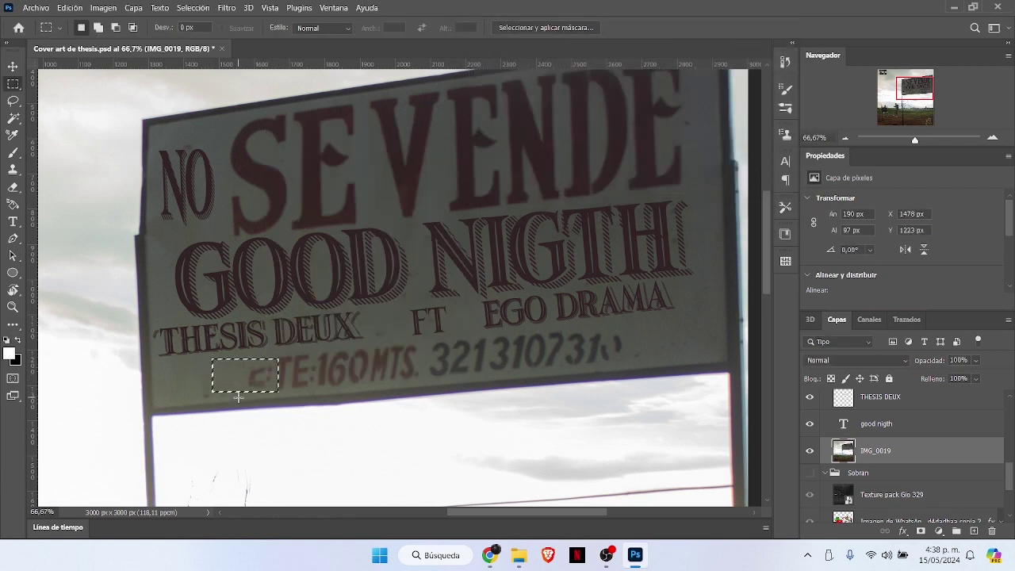
pyautogui.click(207, 363)
pyautogui.moveTo(245, 366); pyautogui.dragTo(276, 391)
pyautogui.rightClick(267, 385)
pyautogui.click(296, 280)
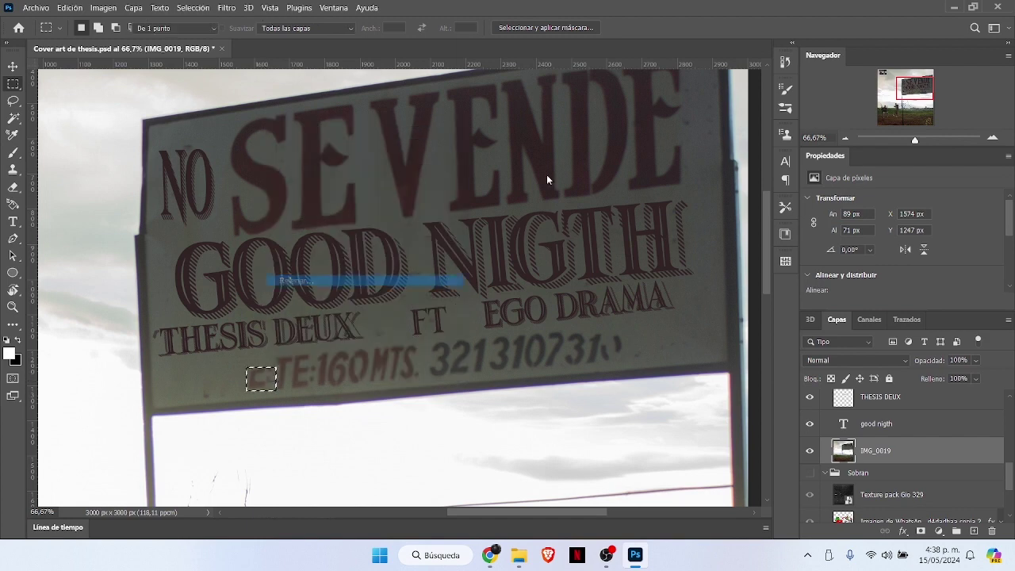
pyautogui.click(766, 36)
# Step: Select the last digits of the sign's phone number in two passes and remove them with content-aware fills
pyautogui.moveTo(634, 358); pyautogui.dragTo(580, 330)
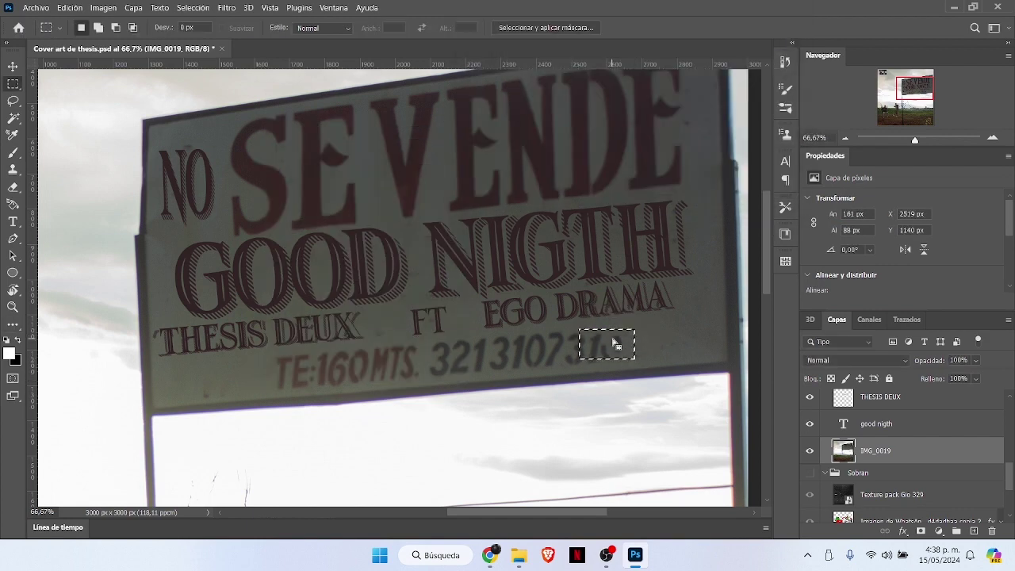
pyautogui.rightClick(615, 349)
pyautogui.click(658, 249)
pyautogui.click(766, 36)
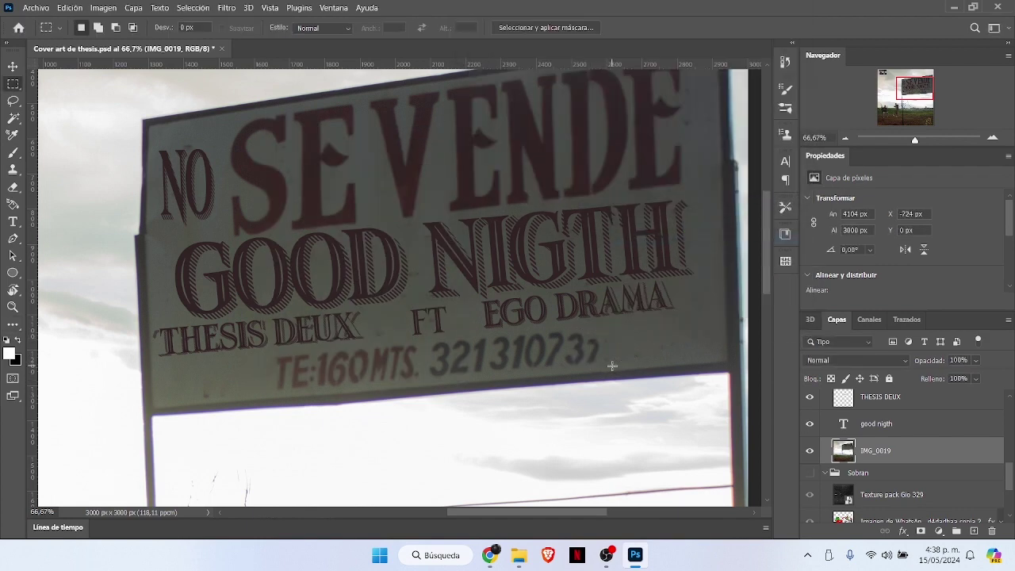
pyautogui.moveTo(613, 366); pyautogui.dragTo(552, 330)
pyautogui.rightClick(575, 341)
pyautogui.click(623, 248)
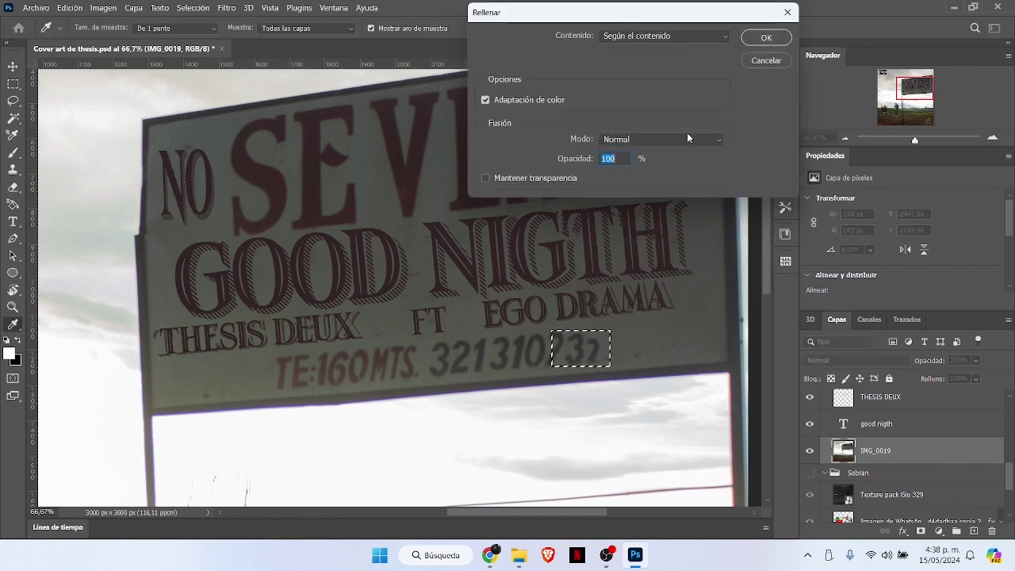
pyautogui.click(766, 37)
# Step: Select the middle digits of the sign's phone number with a rectangular marquee and remove them with a content-aware fill
pyautogui.moveTo(589, 368); pyautogui.dragTo(478, 330)
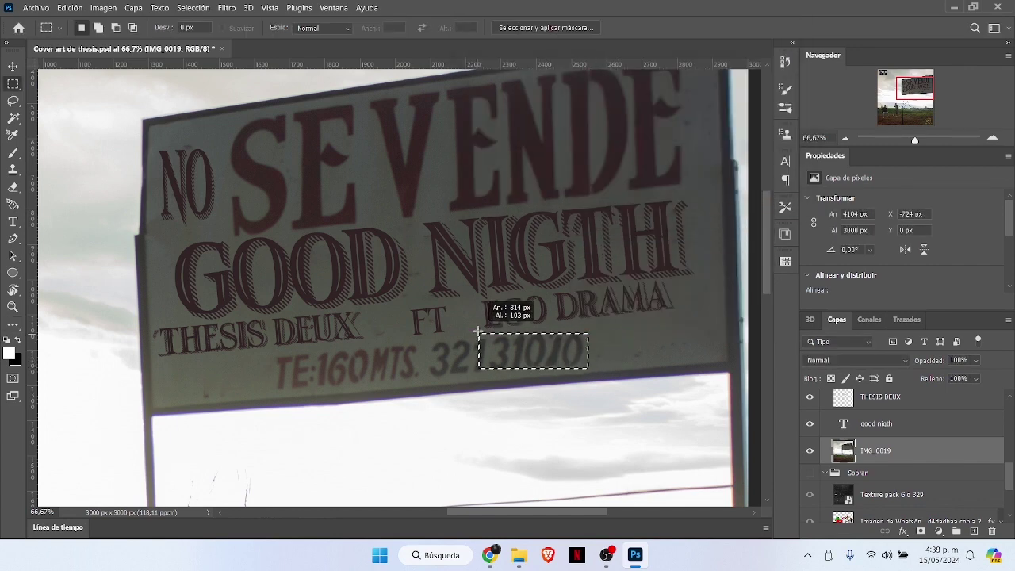
pyautogui.click(537, 354)
pyautogui.moveTo(589, 367); pyautogui.dragTo(459, 335)
pyautogui.rightClick(587, 360)
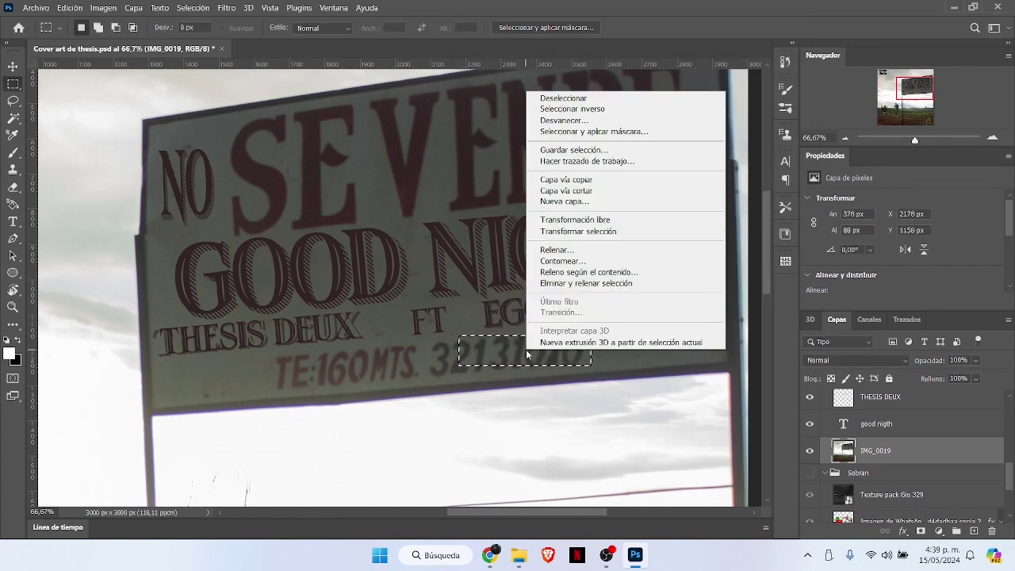
pyautogui.click(568, 254)
pyautogui.click(766, 37)
pyautogui.click(533, 370)
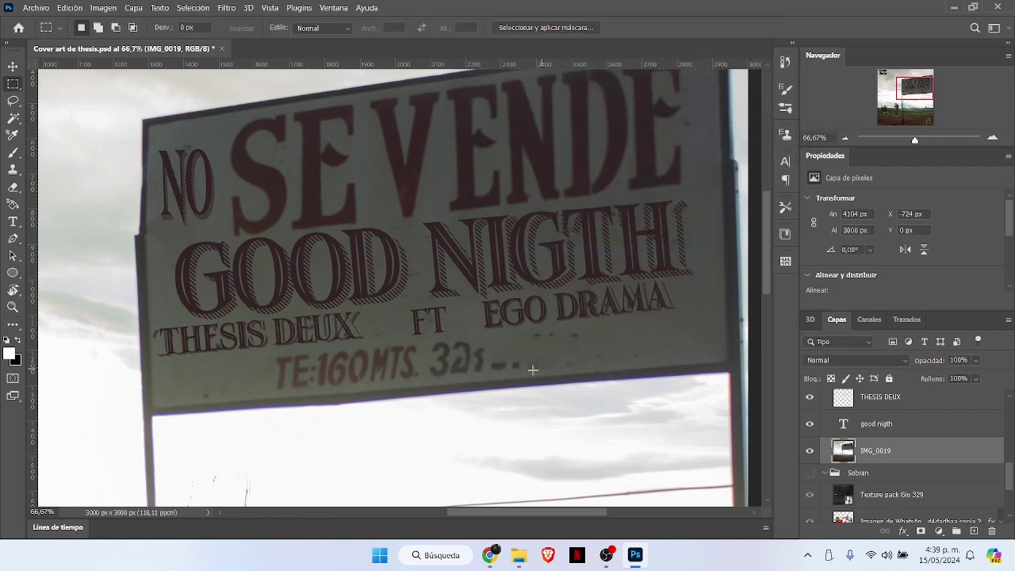
# Step: Content-aware fill a narrow rectangular strip of the sign just below EGO DRAMA
pyautogui.moveTo(524, 335)
pyautogui.mouseDown()
pyautogui.moveTo(589, 355)
pyautogui.moveTo(528, 330)
pyautogui.mouseUp()
pyautogui.click(594, 317)
pyautogui.rightClick(551, 334)
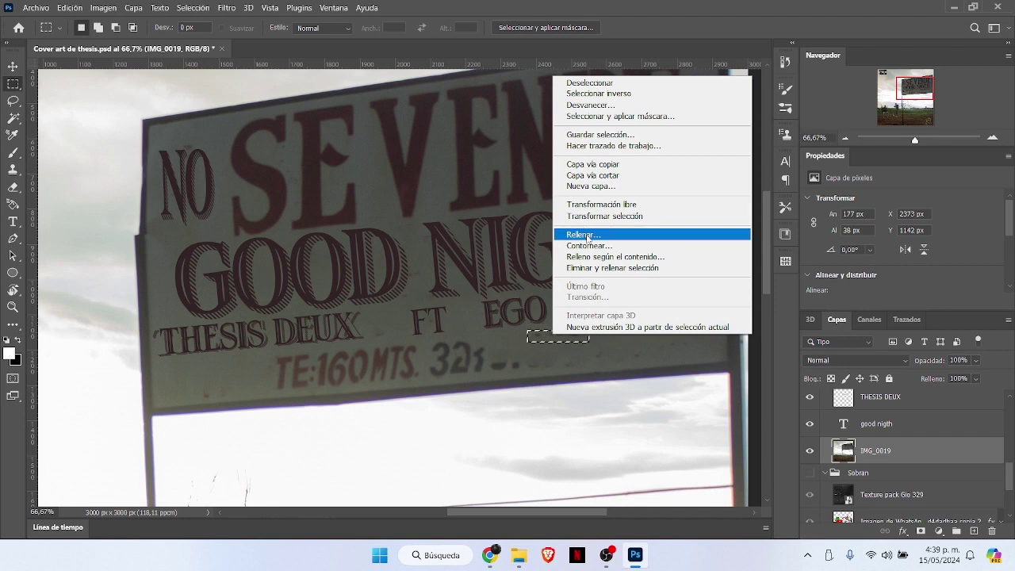
pyautogui.click(569, 235)
pyautogui.click(766, 38)
# Step: Clear the leftover marks and edge lines along the sign's lower strip below EGO DRAMA with content-aware fills
pyautogui.moveTo(652, 359)
pyautogui.mouseDown()
pyautogui.moveTo(492, 357)
pyautogui.moveTo(480, 372)
pyautogui.mouseUp()
pyautogui.moveTo(560, 367); pyautogui.dragTo(479, 367)
pyautogui.rightClick(479, 370)
pyautogui.click(503, 267)
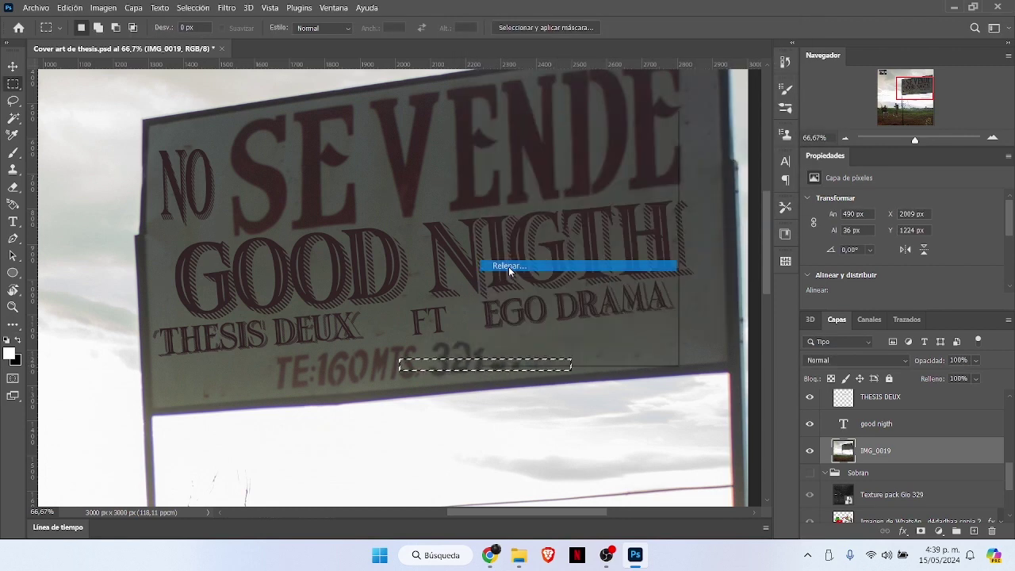
pyautogui.click(764, 39)
pyautogui.moveTo(585, 346); pyautogui.dragTo(646, 361)
pyautogui.rightClick(647, 359)
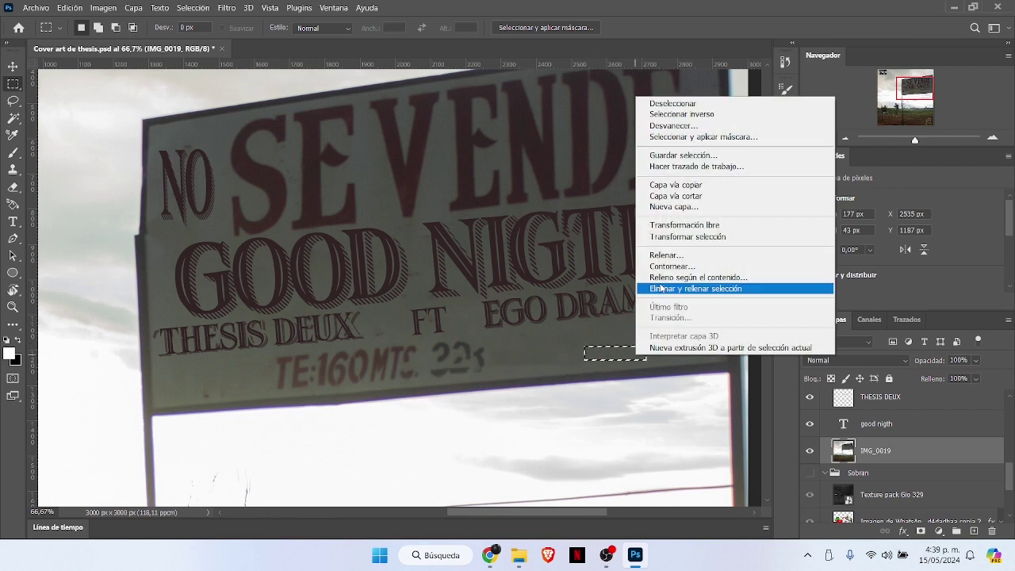
pyautogui.click(670, 258)
pyautogui.click(763, 37)
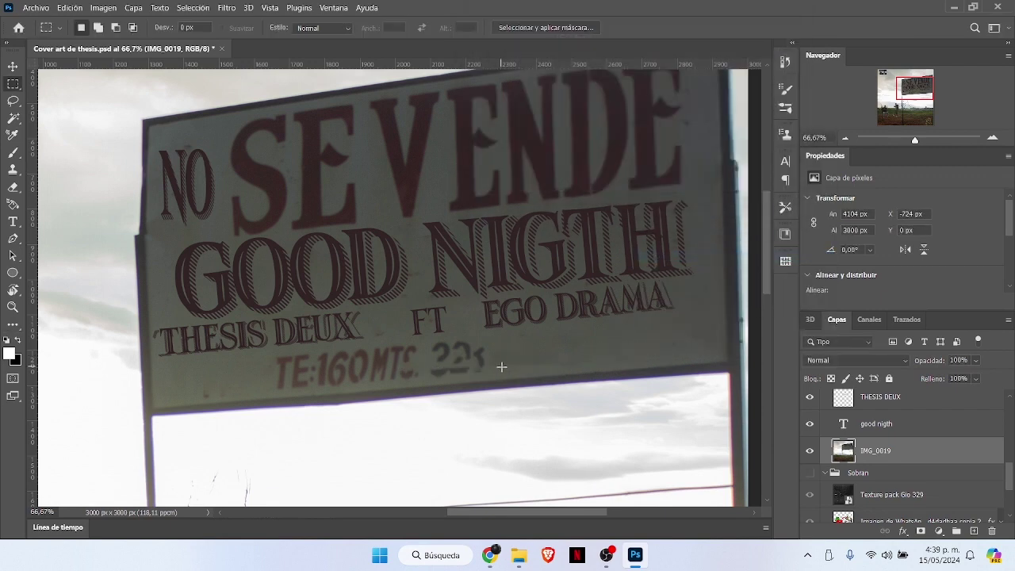
# Step: Remove the first digits of the sign's phone number and the dark marks beneath them with content-aware fills
pyautogui.moveTo(488, 377); pyautogui.dragTo(422, 337)
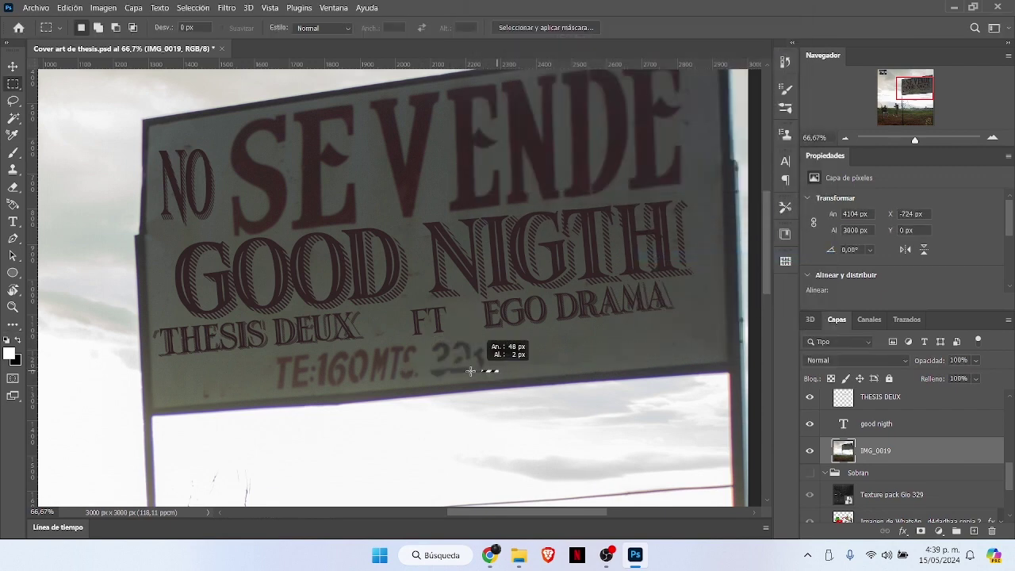
pyautogui.moveTo(470, 371); pyautogui.dragTo(431, 335)
pyautogui.rightClick(456, 357)
pyautogui.click(476, 250)
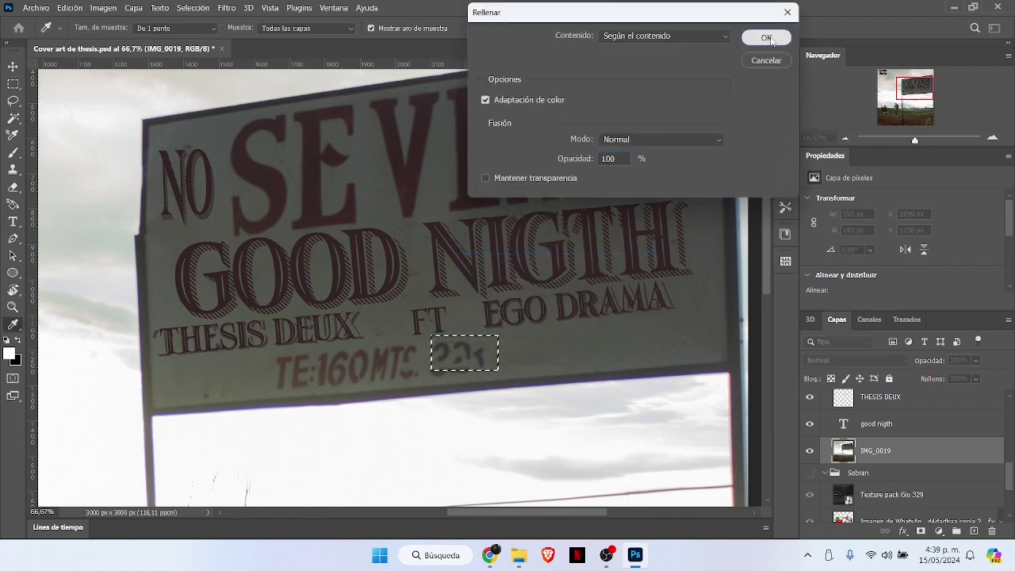
pyautogui.click(766, 37)
pyautogui.click(435, 379)
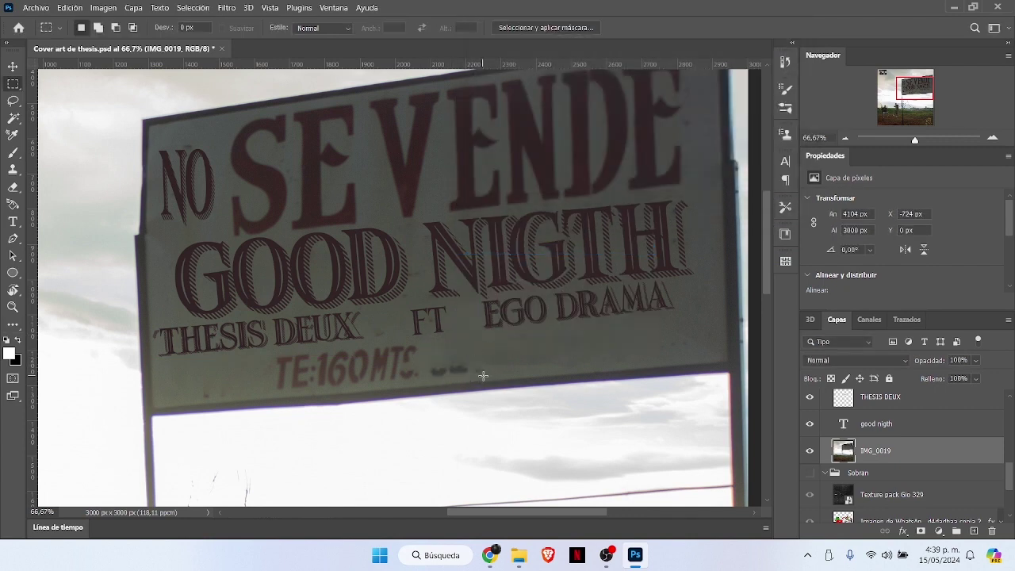
pyautogui.moveTo(483, 376); pyautogui.dragTo(369, 343)
pyautogui.rightClick(432, 370)
pyautogui.click(468, 265)
pyautogui.click(766, 37)
# Step: Remove MTS. and the stray characters after 160 on the sign with repeated content-aware fills over rectangular selections
pyautogui.rightClick(369, 345)
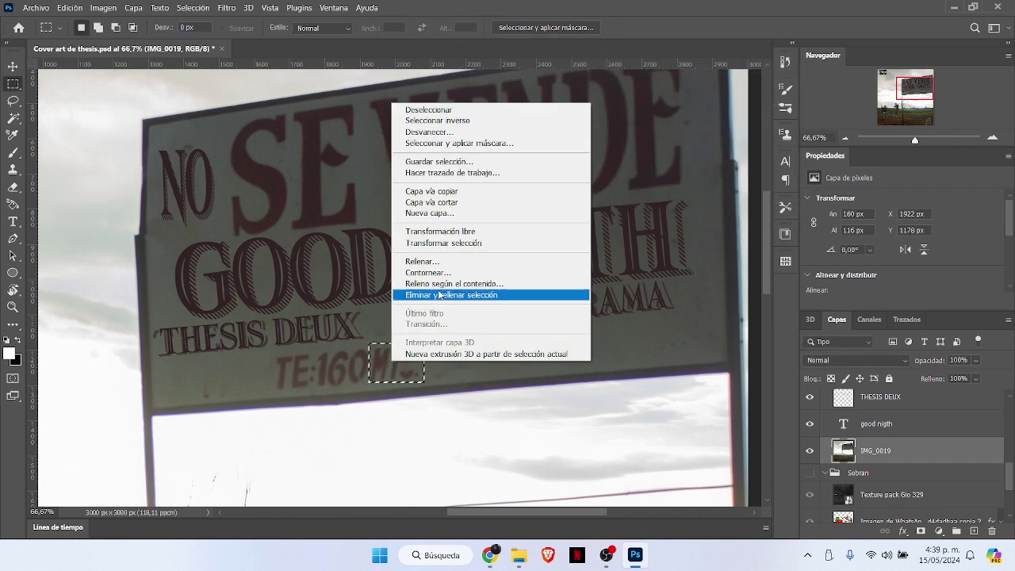
pyautogui.click(468, 295)
pyautogui.press('Return')
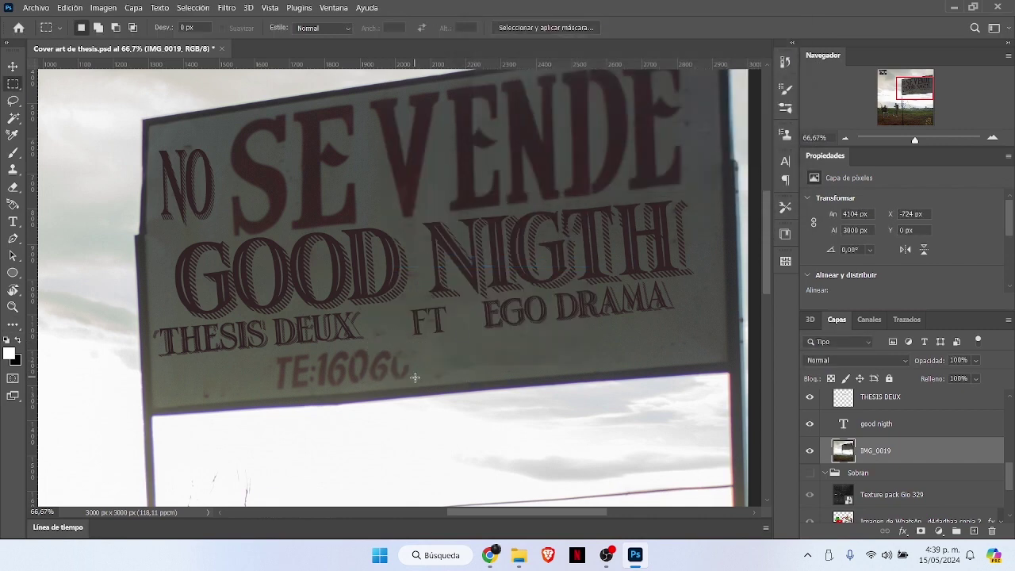
pyautogui.moveTo(415, 378); pyautogui.dragTo(370, 346)
pyautogui.rightClick(369, 346)
pyautogui.click(468, 295)
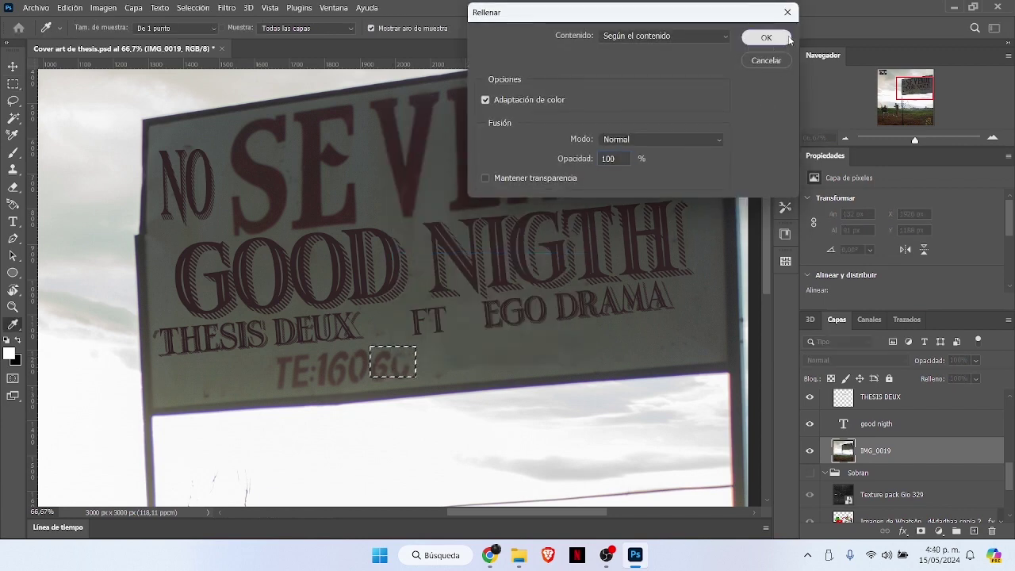
pyautogui.click(787, 38)
pyautogui.moveTo(410, 381); pyautogui.dragTo(370, 349)
pyautogui.rightClick(371, 349)
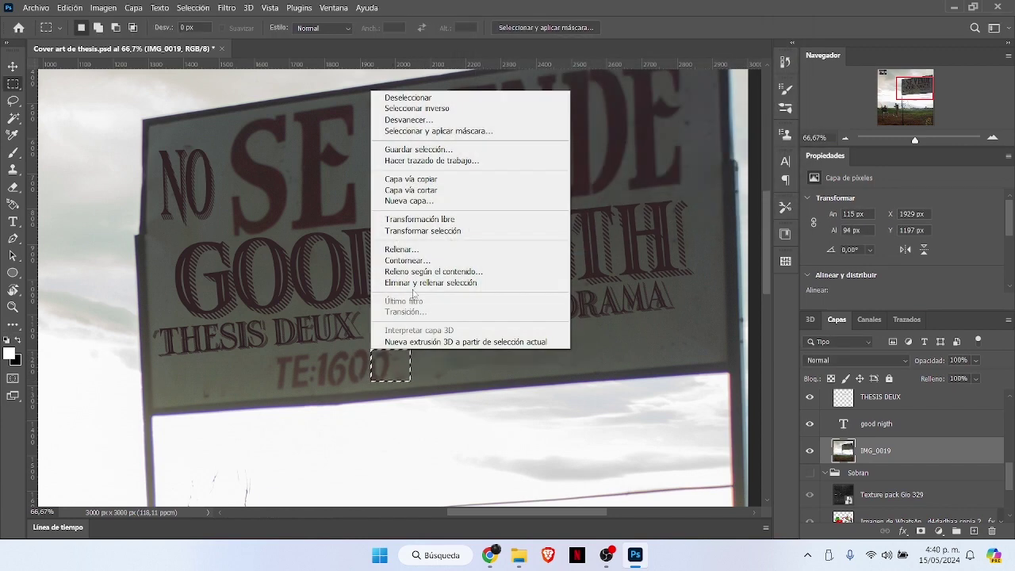
pyautogui.click(412, 295)
pyautogui.press('Return')
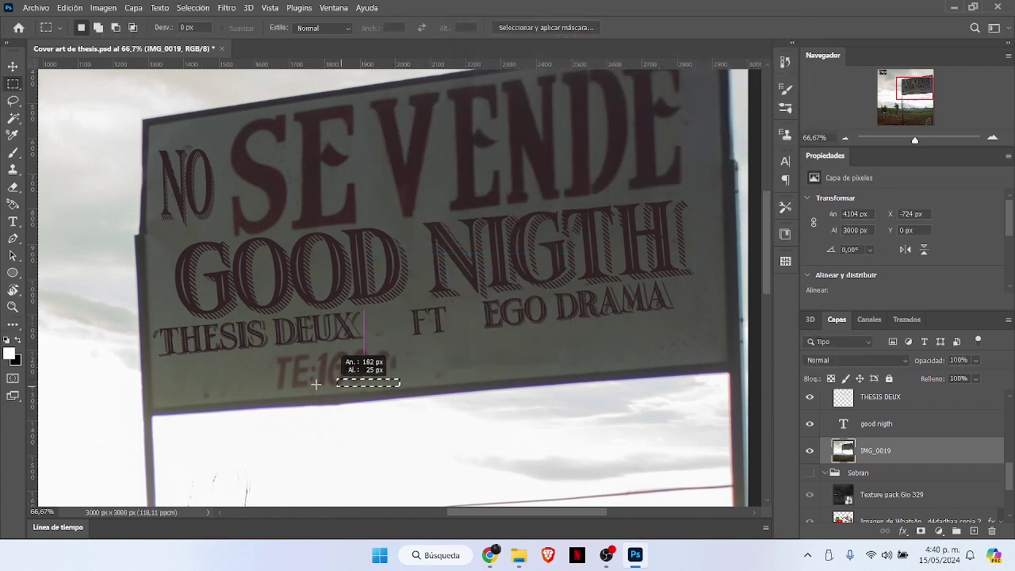
# Step: Select the TE:160 lettering on the sign and remove it with content-aware fills, including a second pass over its lower part
pyautogui.moveTo(316, 384); pyautogui.dragTo(270, 355)
pyautogui.moveTo(396, 379); pyautogui.dragTo(266, 353)
pyautogui.rightClick(331, 374)
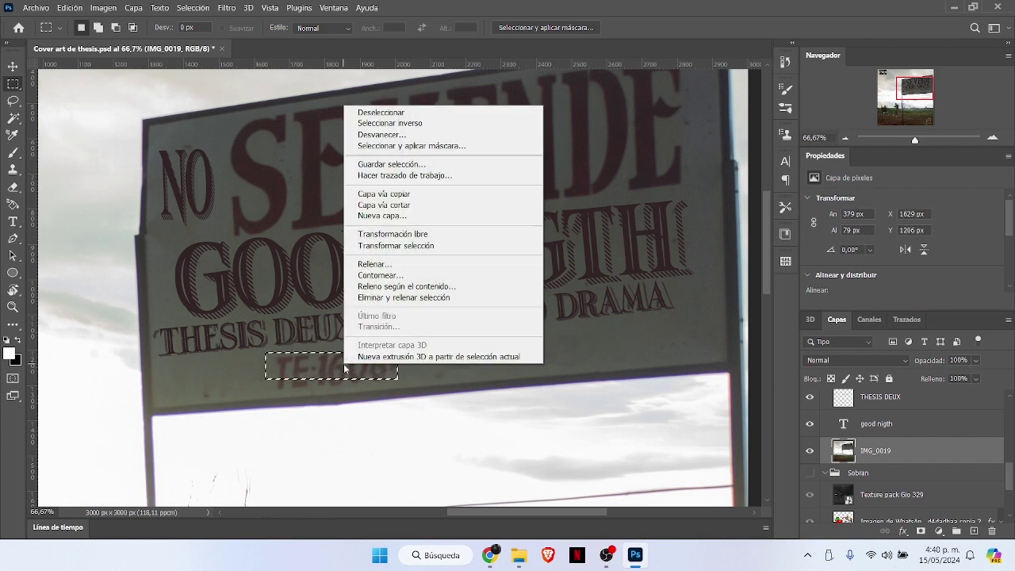
pyautogui.click(373, 262)
pyautogui.click(767, 35)
pyautogui.moveTo(398, 384)
pyautogui.mouseDown()
pyautogui.moveTo(389, 374)
pyautogui.moveTo(270, 366)
pyautogui.mouseUp()
pyautogui.rightClick(340, 386)
pyautogui.click(373, 279)
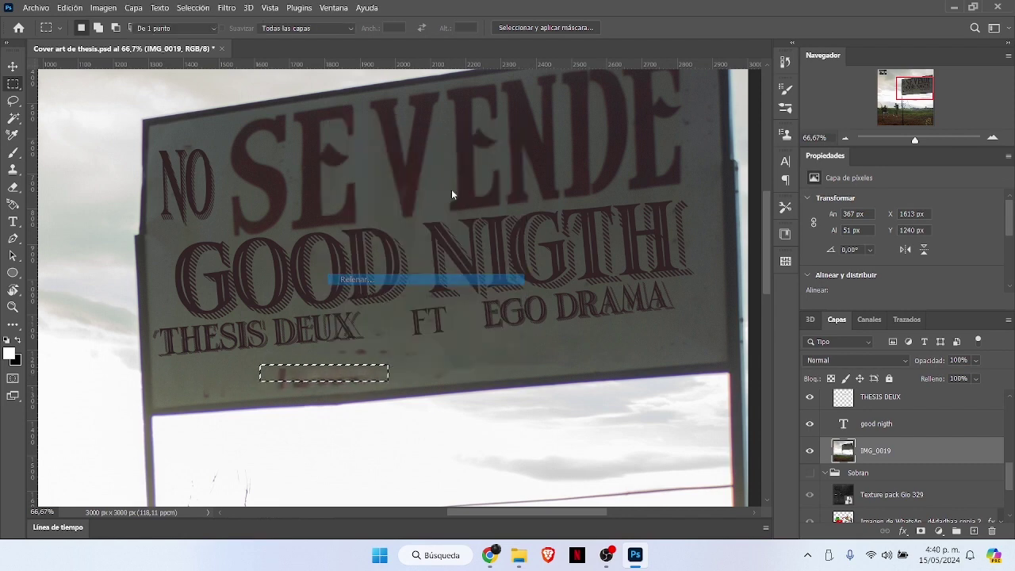
pyautogui.click(766, 35)
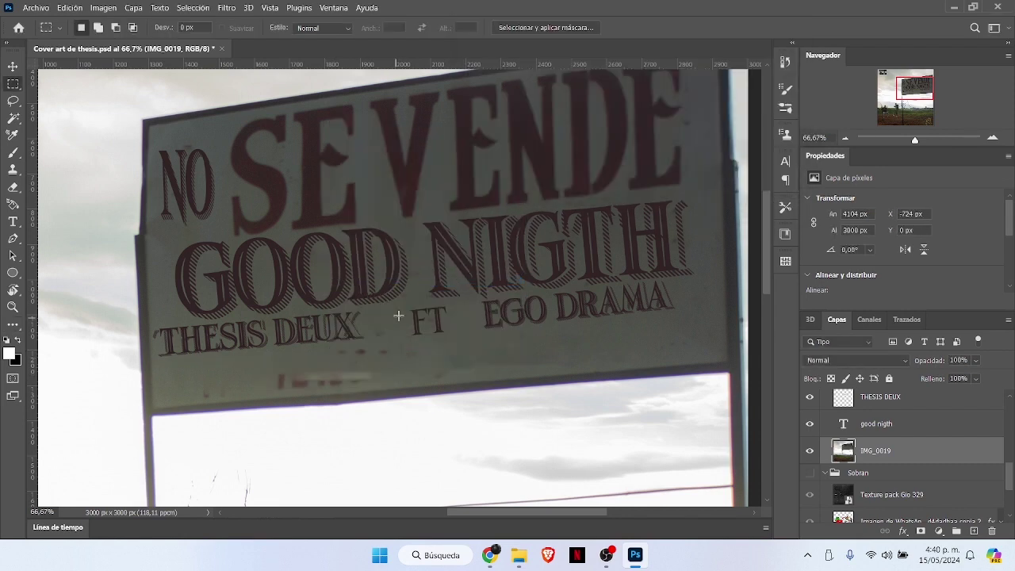
# Step: Content-aware fill the remaining smudges below THESIS DEUX and clear the selection
pyautogui.moveTo(327, 349); pyautogui.dragTo(395, 365)
pyautogui.rightClick(381, 357)
pyautogui.click(396, 256)
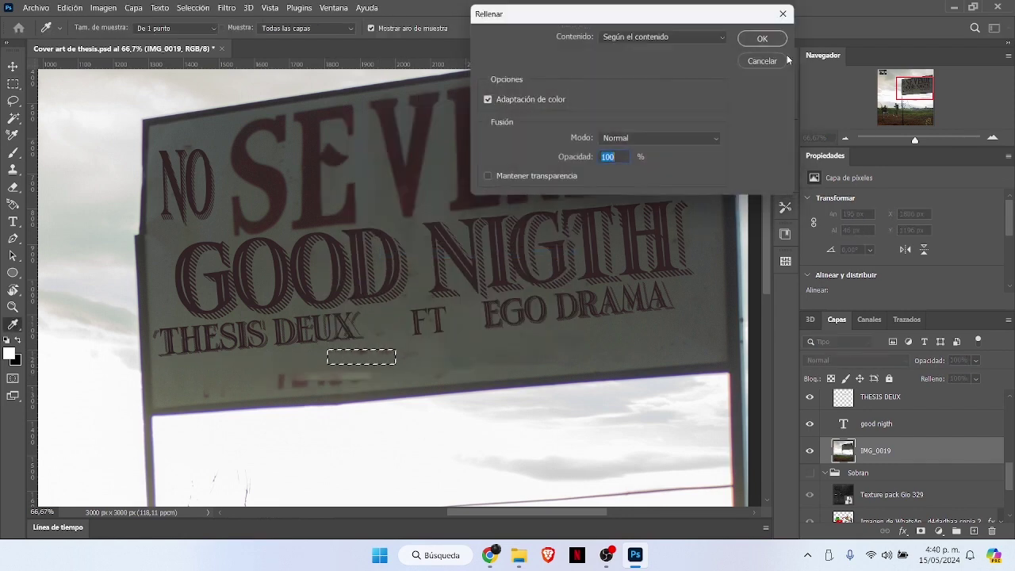
pyautogui.click(766, 36)
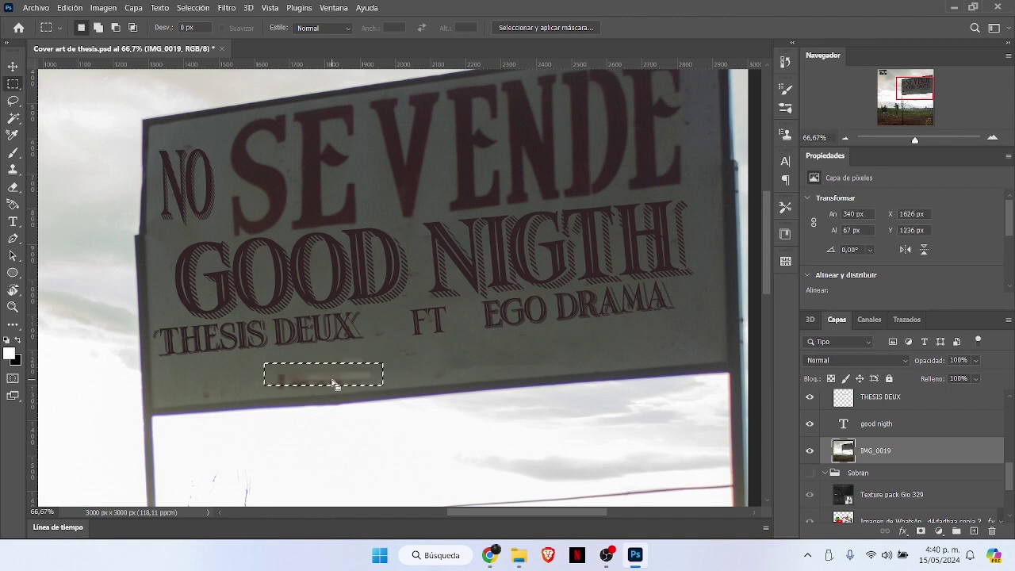
pyautogui.rightClick(335, 385)
pyautogui.click(373, 278)
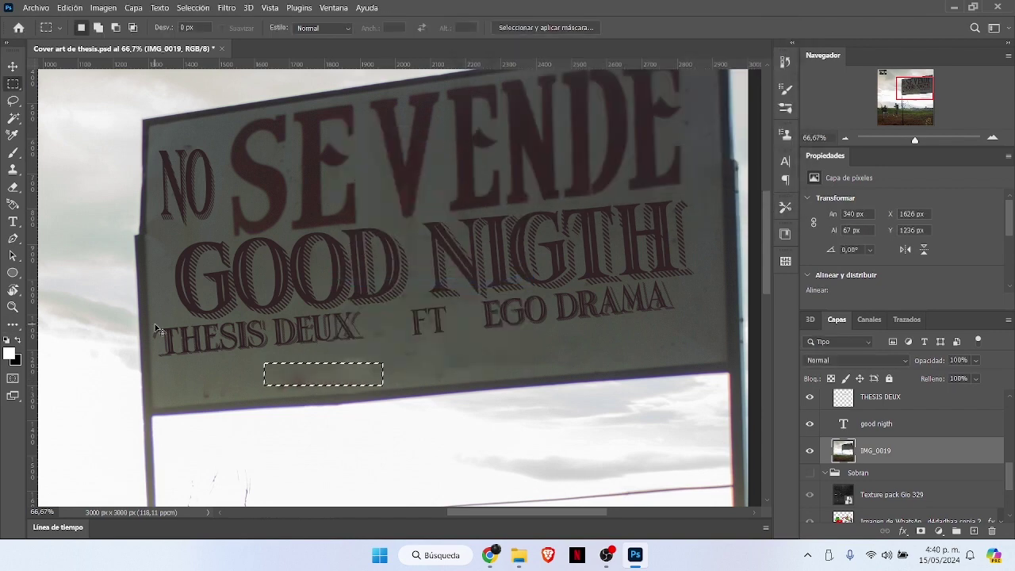
pyautogui.hotkey('ctrl', 'd')
# Step: Add the text STALKR below the sign in Boromir Caps Shadow Stripes at 18 pt
pyautogui.press('t')
pyautogui.click(389, 363)
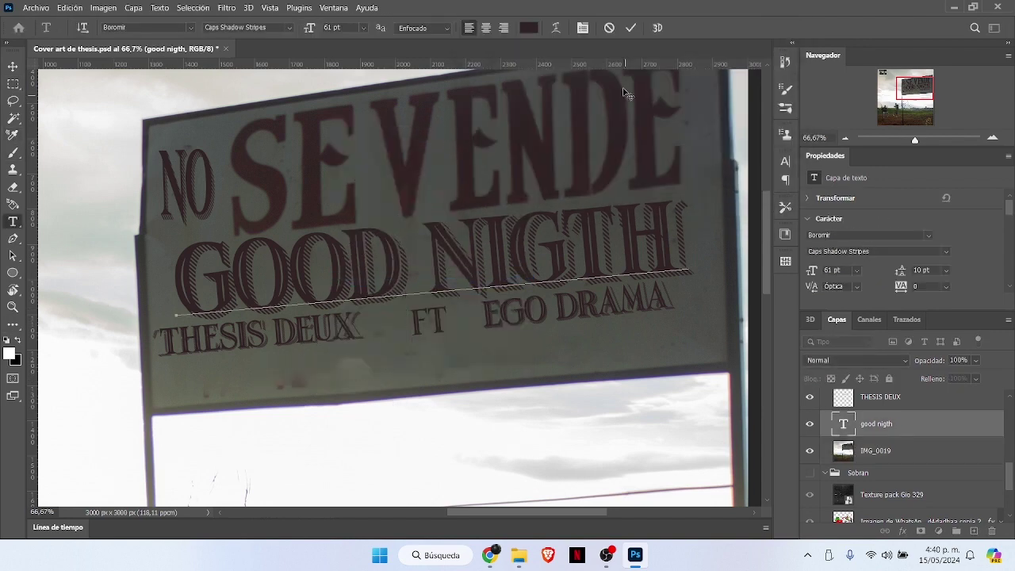
pyautogui.click(499, 445)
pyautogui.click(846, 138)
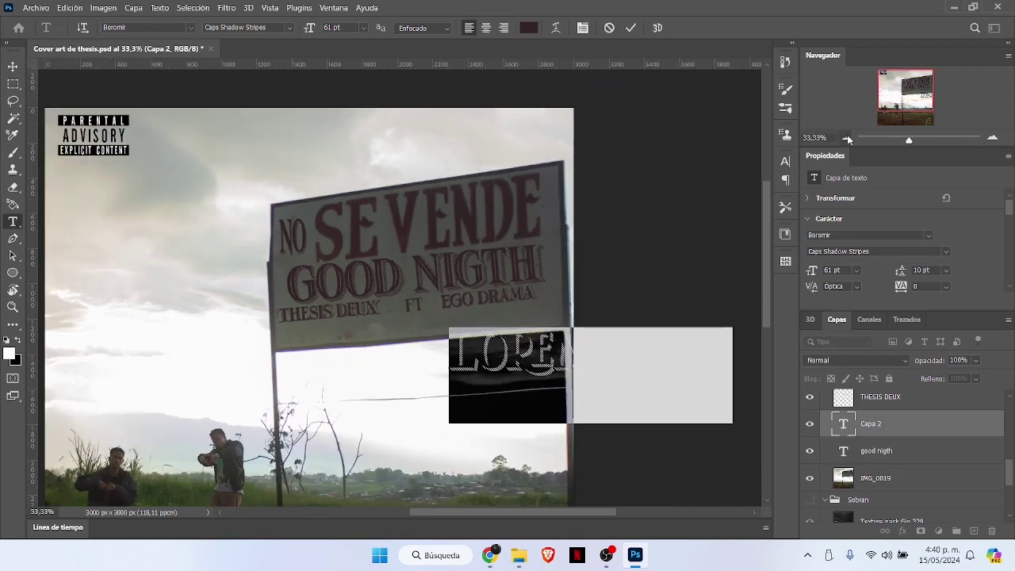
pyautogui.write('ST')
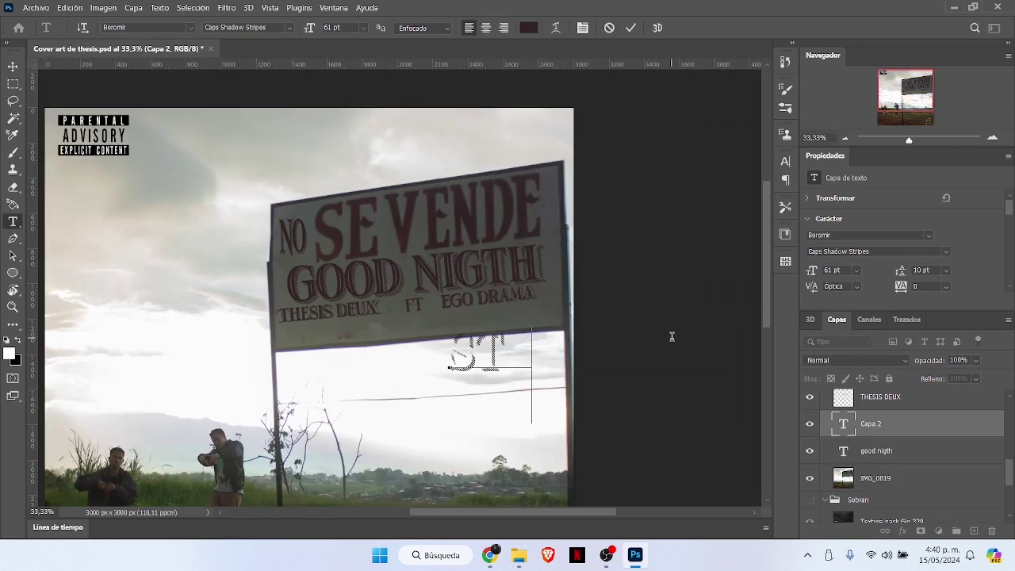
pyautogui.write('AL')
pyautogui.hotkey('ctrl', 'a')
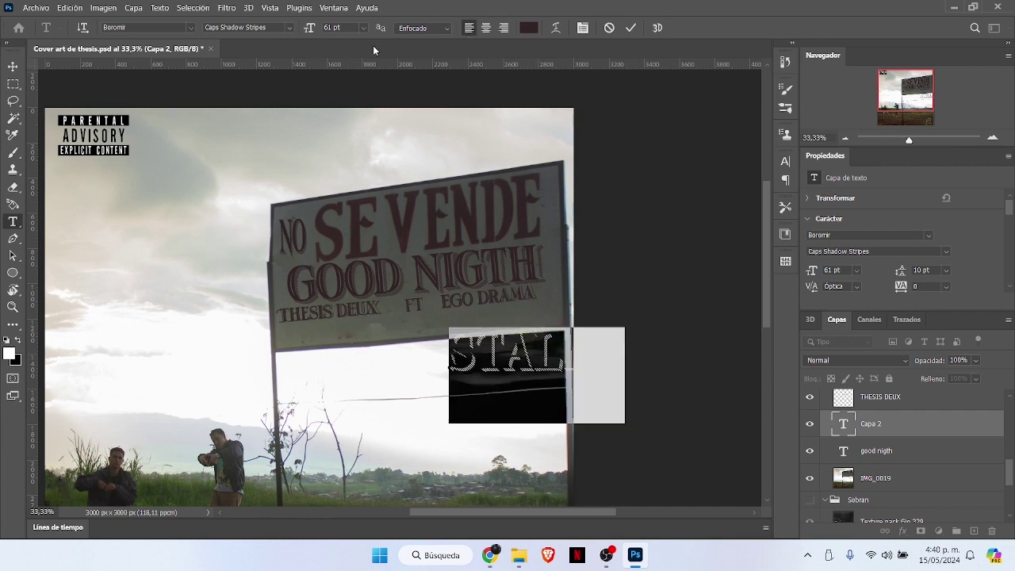
pyautogui.moveTo(313, 30); pyautogui.dragTo(279, 31)
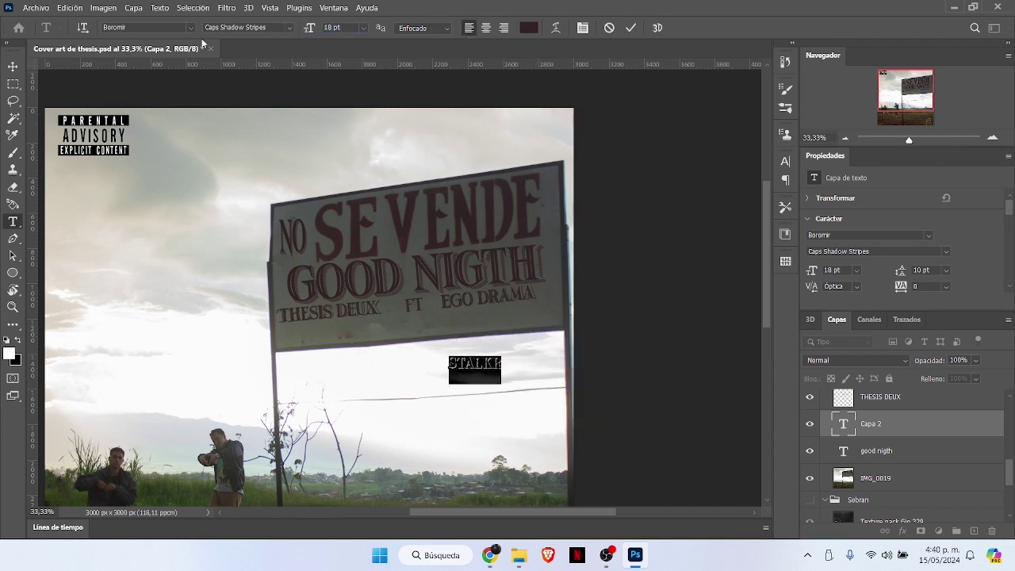
# Step: Duplicate the STALKR text layer and set the copy's font style to Caps Line
pyautogui.click(13, 66)
pyautogui.hotkey('ctrl', 'j')
pyautogui.moveTo(279, 212); pyautogui.dragTo(279, 213)
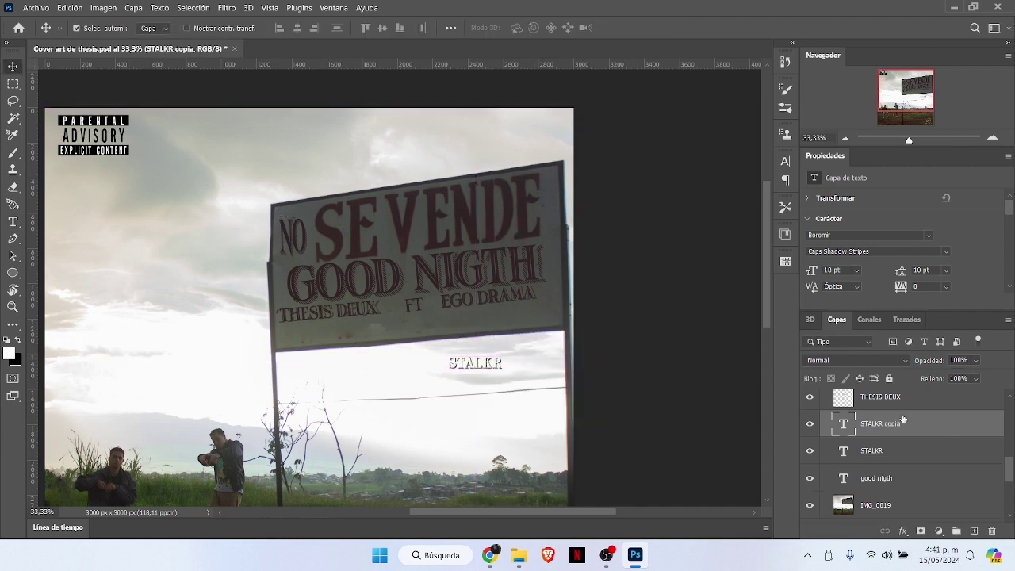
pyautogui.click(12, 221)
pyautogui.moveTo(451, 364); pyautogui.dragTo(568, 360)
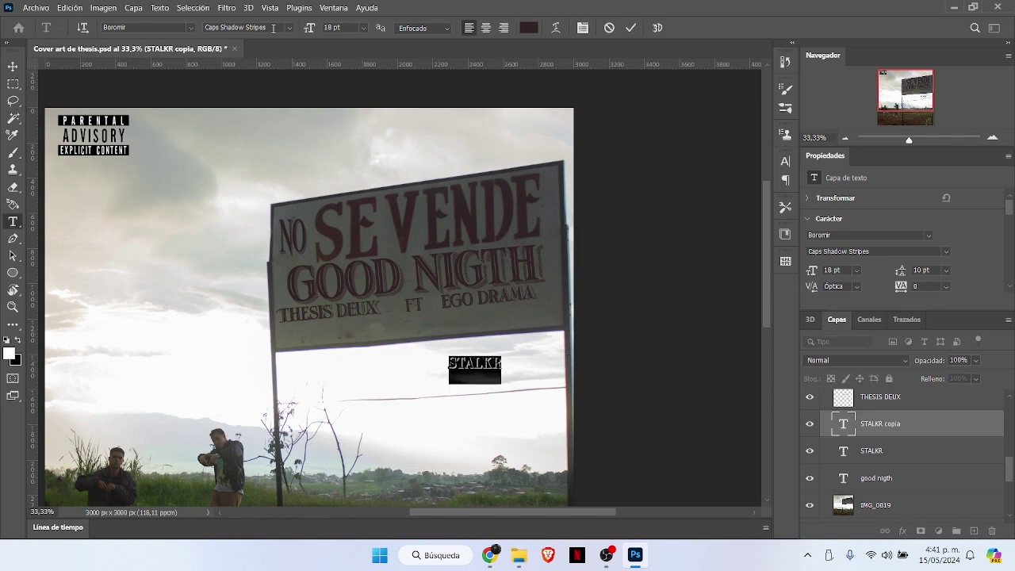
pyautogui.click(290, 28)
pyautogui.click(231, 95)
pyautogui.click(631, 28)
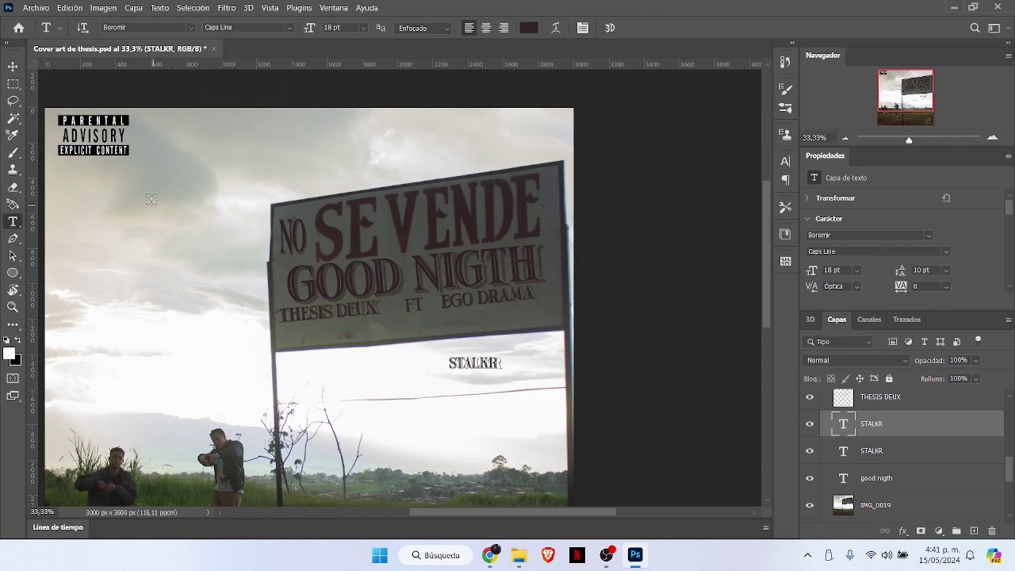
# Step: Set the font style of the duplicated STALKR text to Line, keeping it at 18 pt
pyautogui.click(1001, 141)
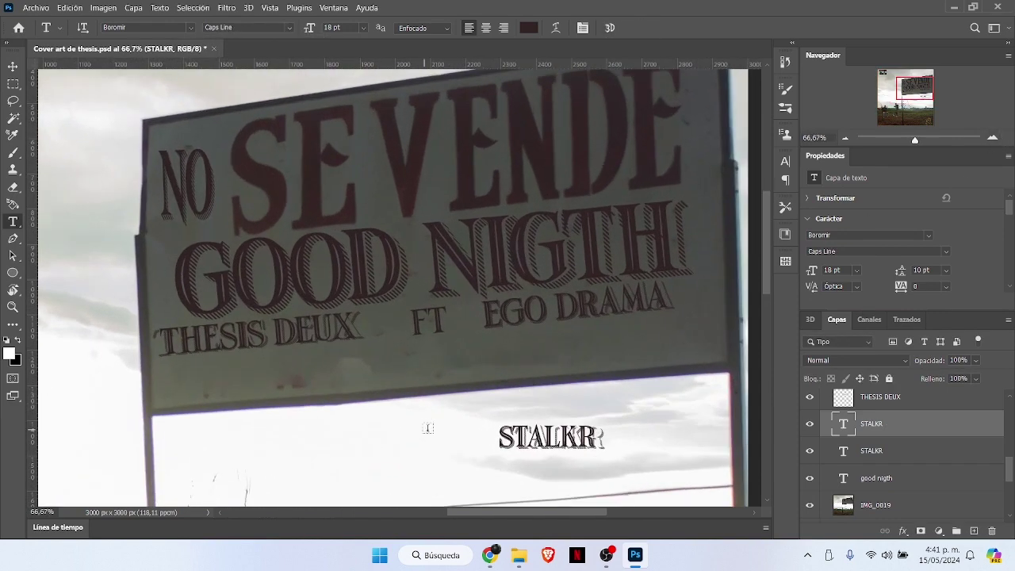
pyautogui.moveTo(503, 435); pyautogui.dragTo(650, 421)
pyautogui.click(290, 27)
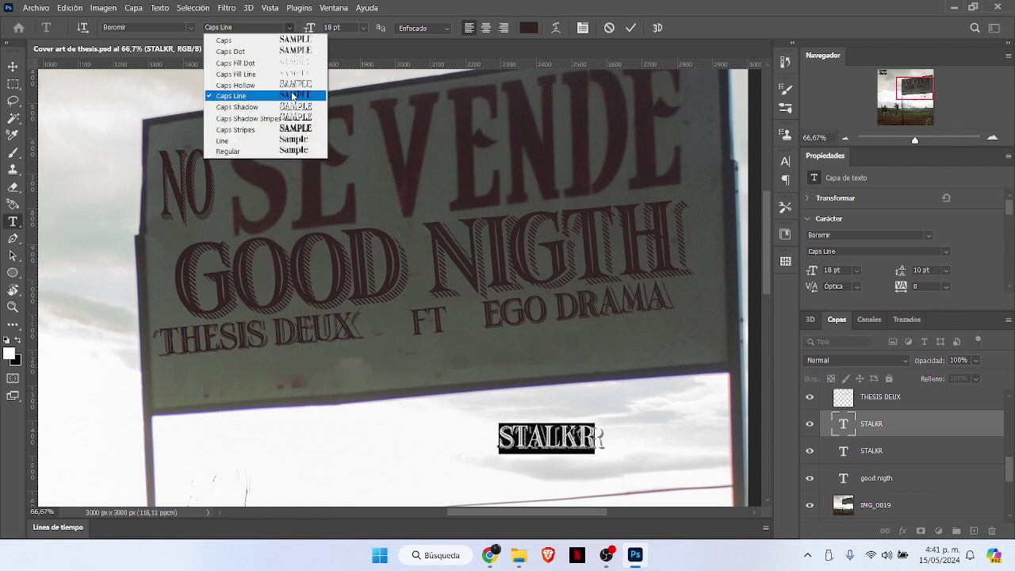
pyautogui.click(292, 85)
pyautogui.click(289, 28)
pyautogui.click(269, 118)
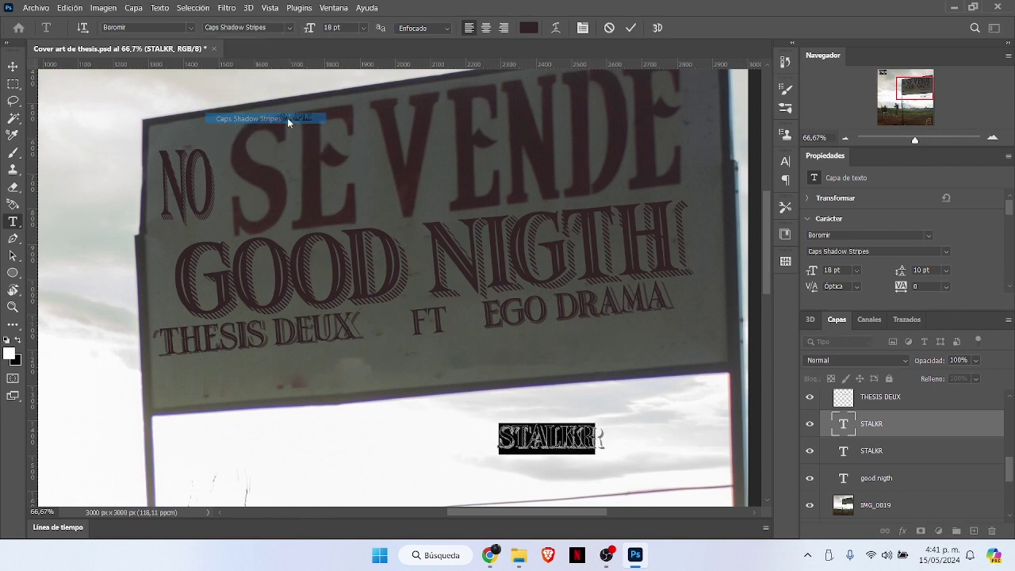
pyautogui.click(289, 28)
pyautogui.click(279, 126)
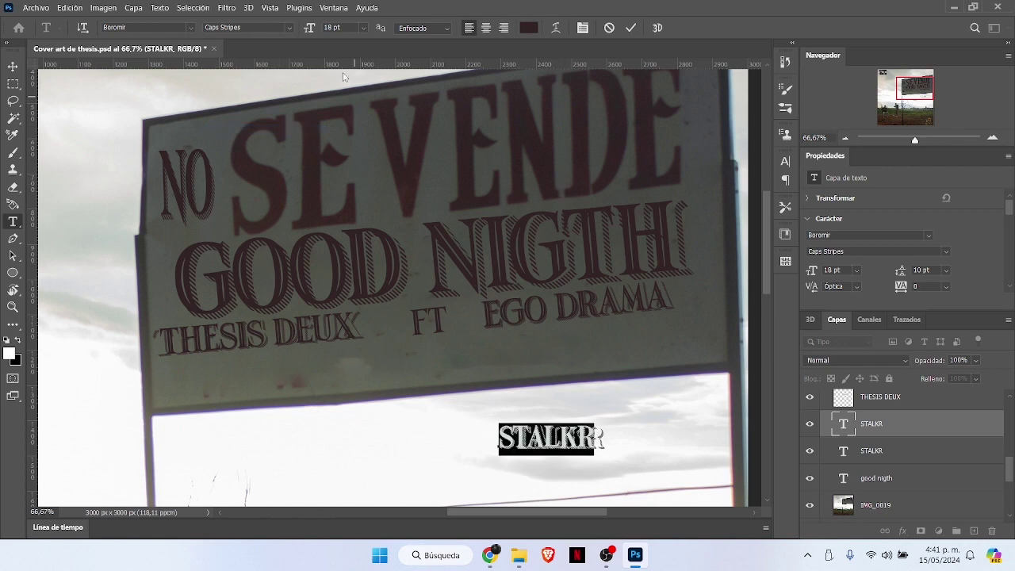
pyautogui.click(283, 30)
pyautogui.click(270, 144)
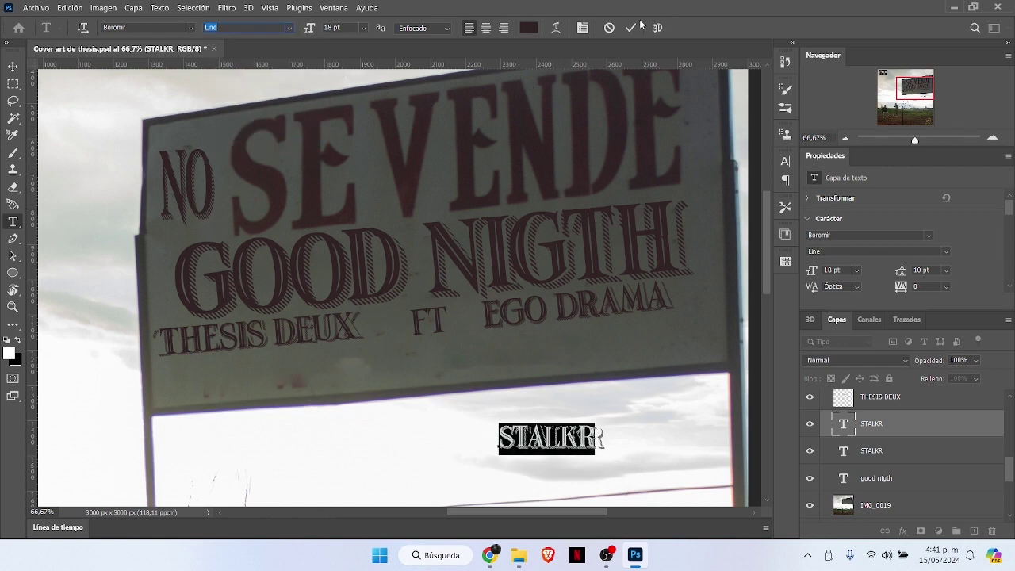
pyautogui.click(447, 427)
# Step: Align the STALKR copy over the shadow-striped original and merge the two layers into one
pyautogui.press('v')
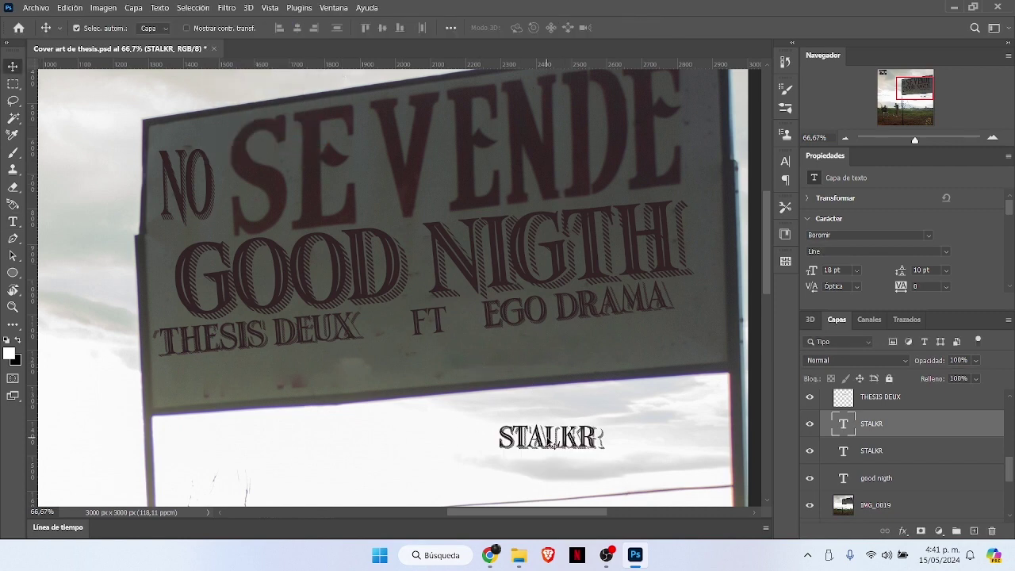
pyautogui.moveTo(550, 442); pyautogui.dragTo(553, 444)
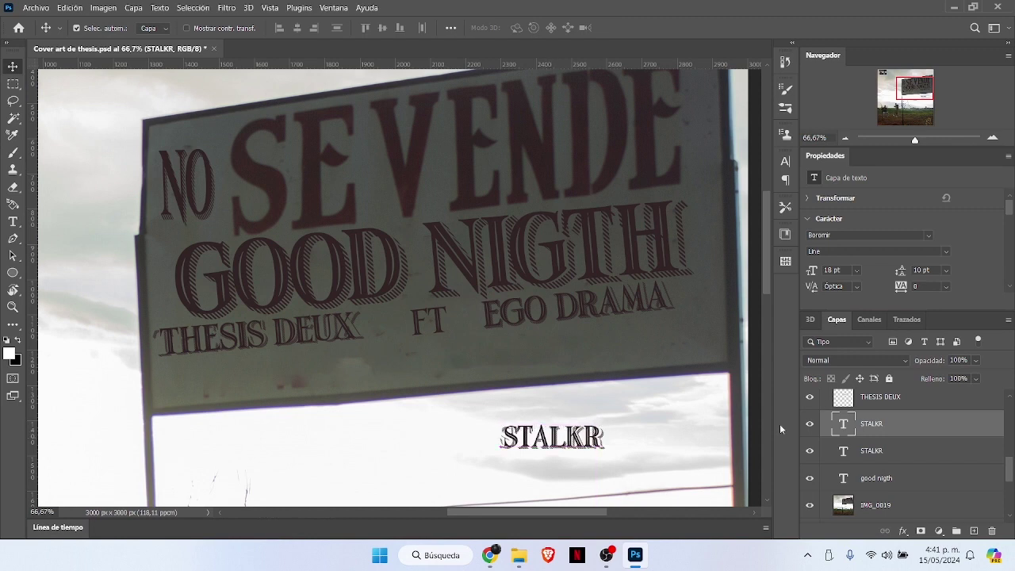
pyautogui.keyDown('ctrl'); pyautogui.click(910, 452); pyautogui.keyUp('ctrl')
pyautogui.hotkey('ctrl', 'e')
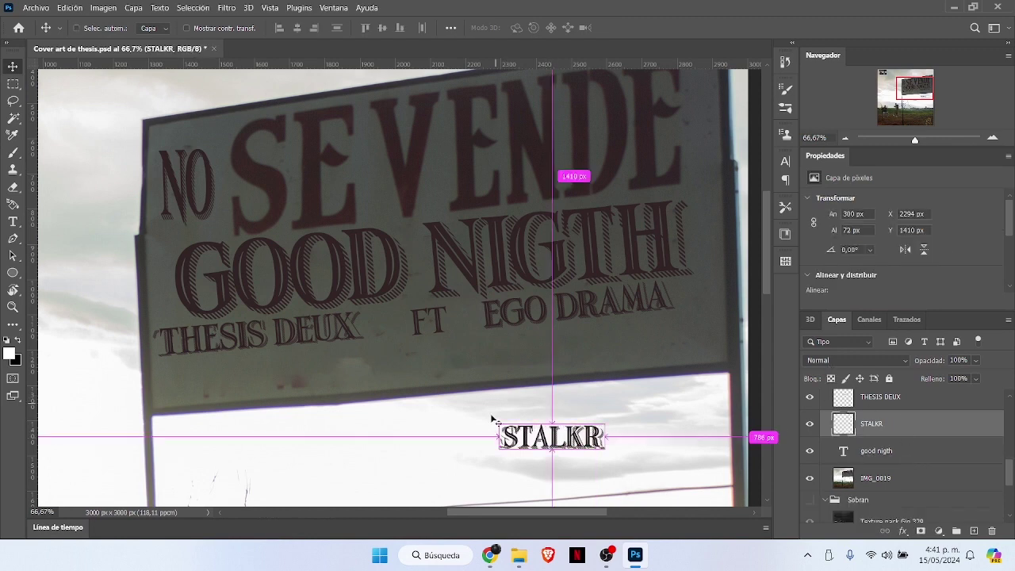
# Step: Move the merged STALKR lettering onto the sign below FT and rotate it to follow the sign's slant
pyautogui.hotkey('ctrl', 't')
pyautogui.moveTo(530, 420); pyautogui.dragTo(394, 350)
pyautogui.moveTo(481, 384)
pyautogui.mouseDown()
pyautogui.moveTo(483, 376)
pyautogui.moveTo(475, 379)
pyautogui.mouseUp()
pyautogui.moveTo(417, 346); pyautogui.dragTo(435, 356)
pyautogui.press('Return')
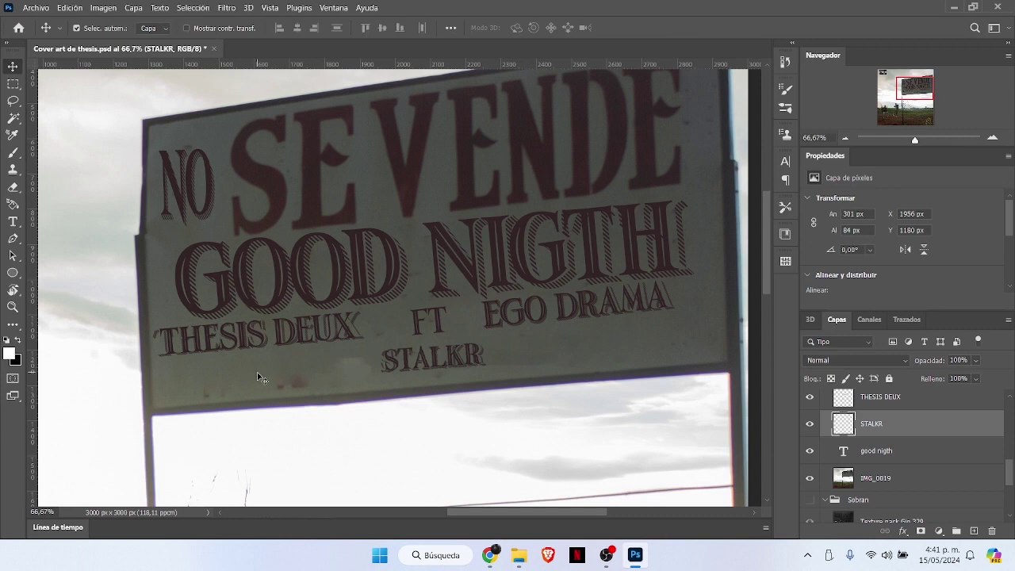
# Step: Add the text PDV RECORDS on the sign below THESIS DEUX in Boromir Line at 17 pt
pyautogui.click(12, 221)
pyautogui.click(179, 386)
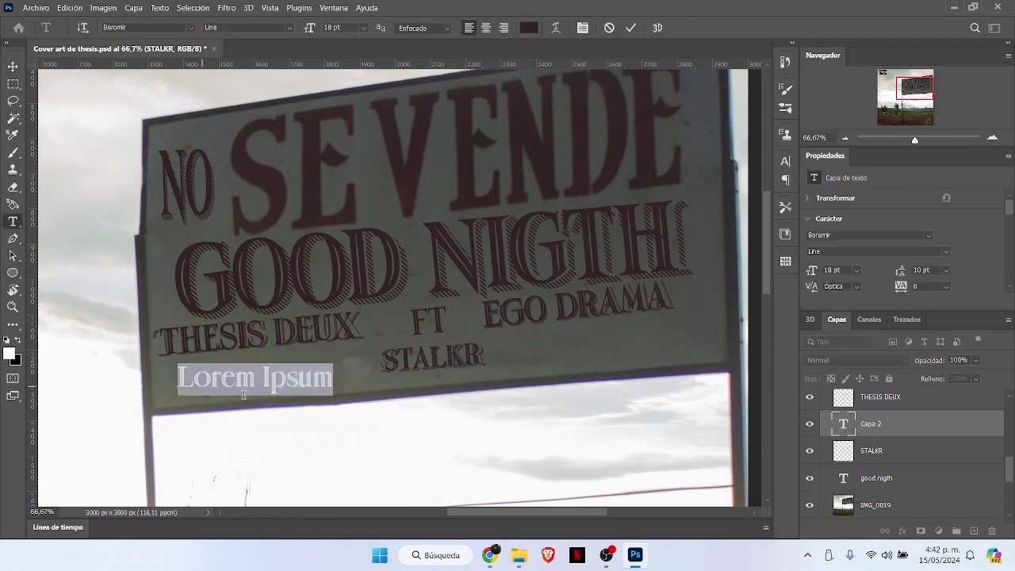
pyautogui.write('PDV RECORDS')
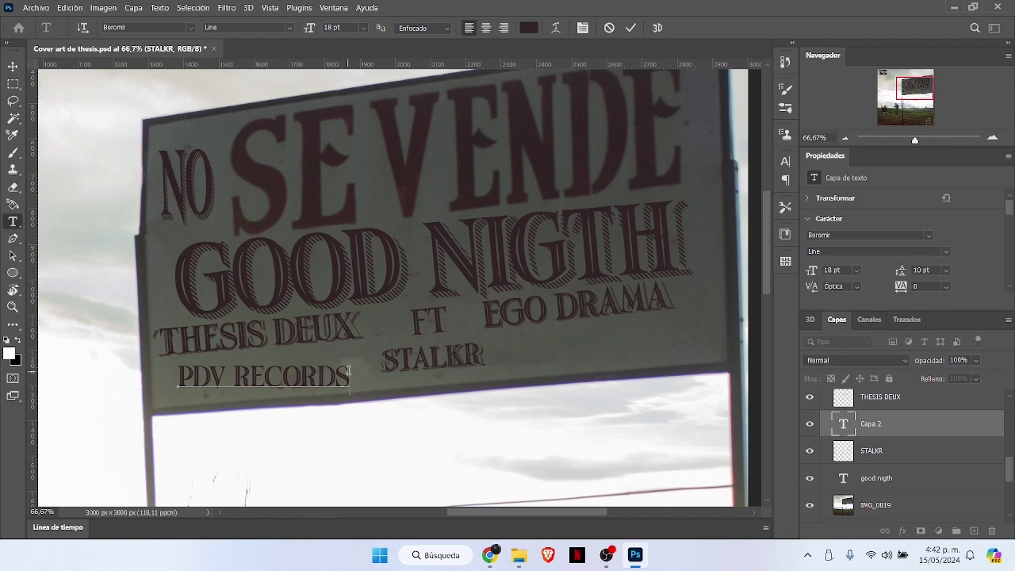
pyautogui.moveTo(348, 370); pyautogui.dragTo(177, 375)
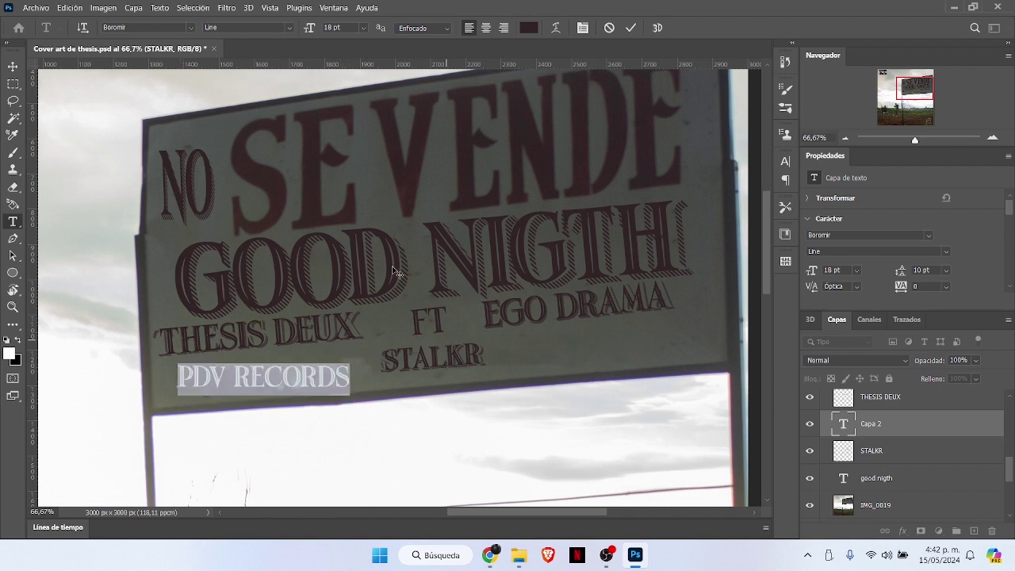
pyautogui.moveTo(314, 28); pyautogui.dragTo(316, 29)
pyautogui.click(630, 28)
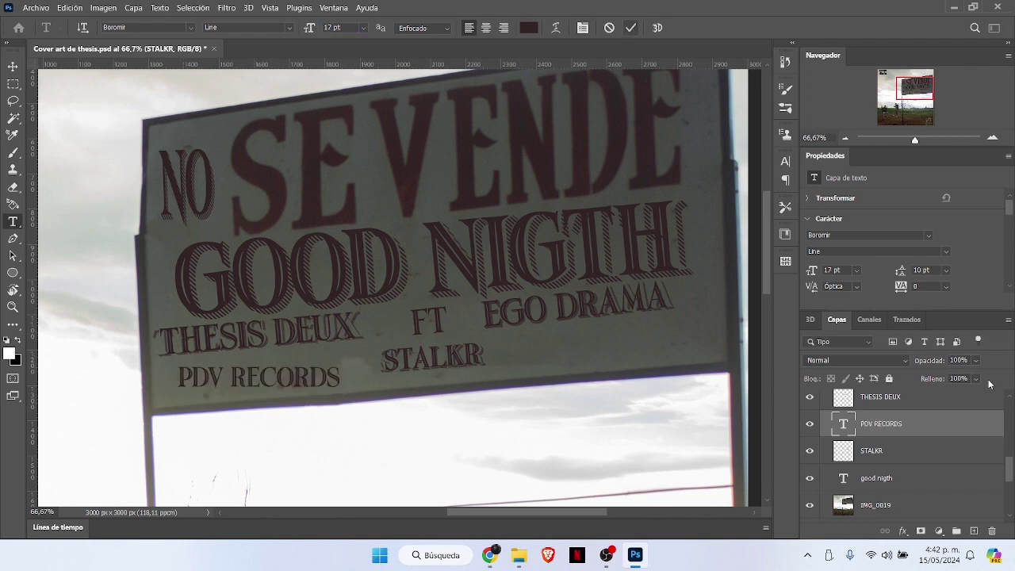
# Step: Duplicate the PDV RECORDS text layer and set the lower layer's font style to Caps Shadow Stripes
pyautogui.hotkey('ctrl', 'j')
pyautogui.click(872, 450)
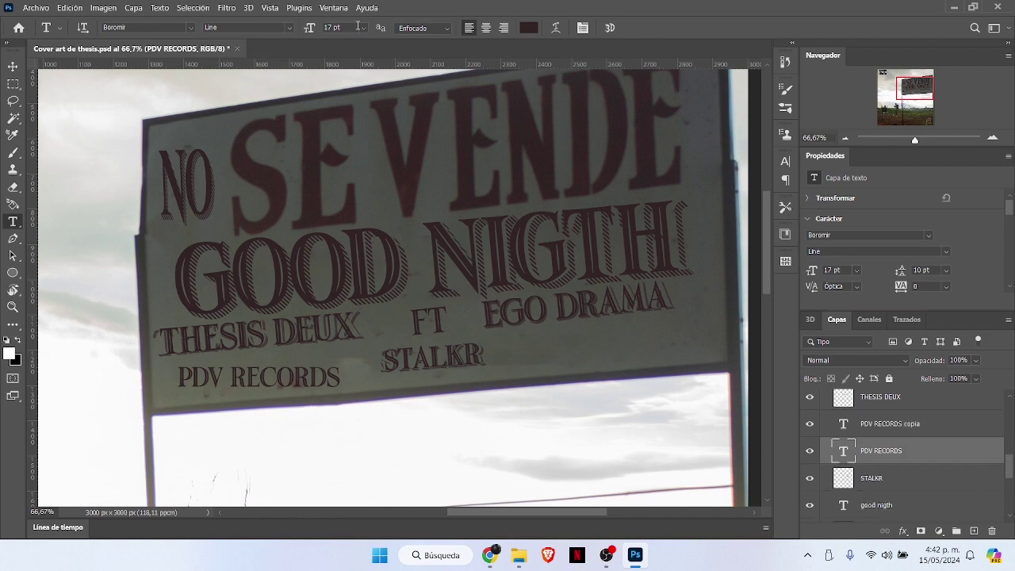
pyautogui.click(288, 28)
pyautogui.click(287, 101)
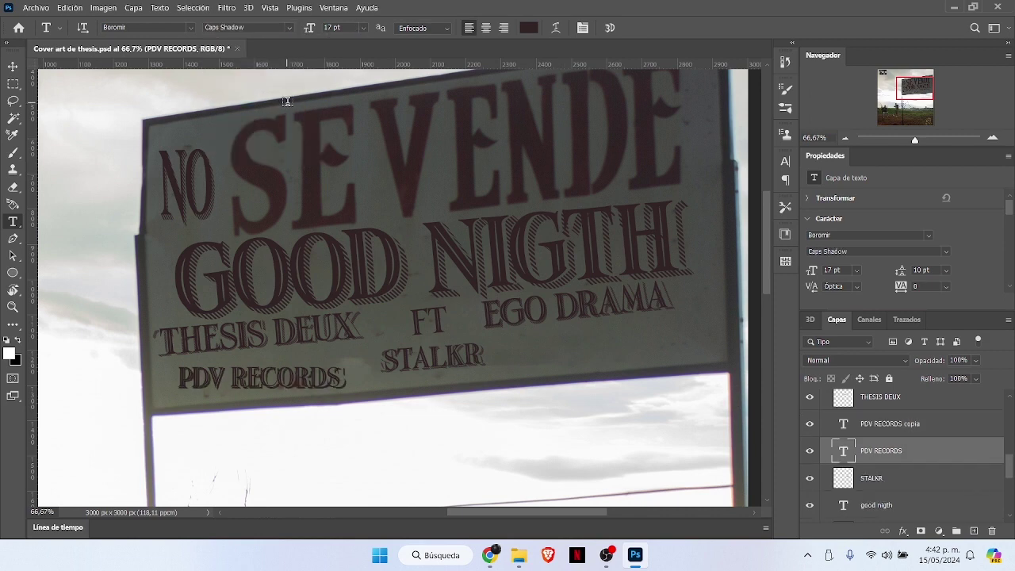
pyautogui.click(288, 27)
pyautogui.click(283, 73)
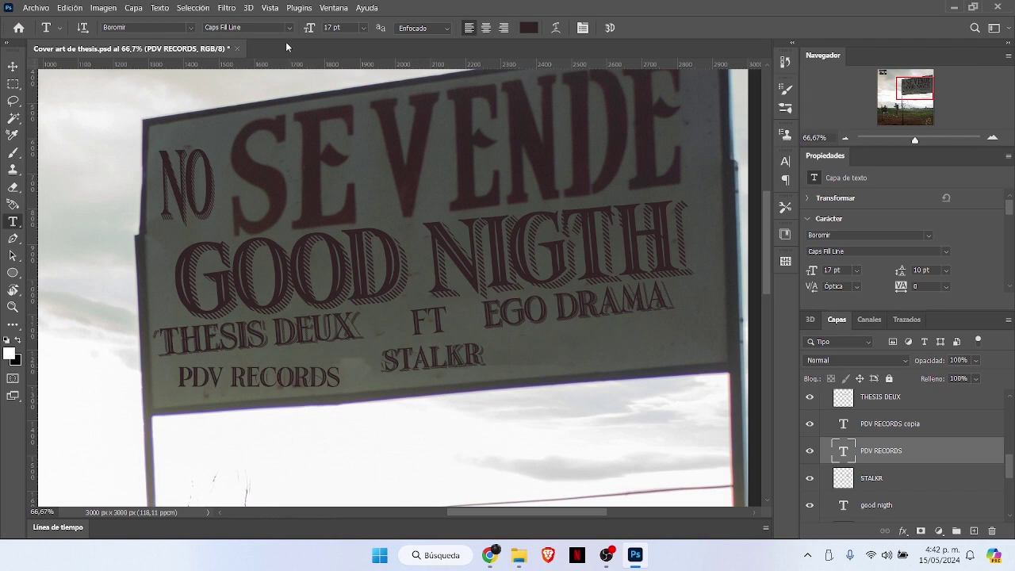
pyautogui.click(288, 28)
pyautogui.click(296, 128)
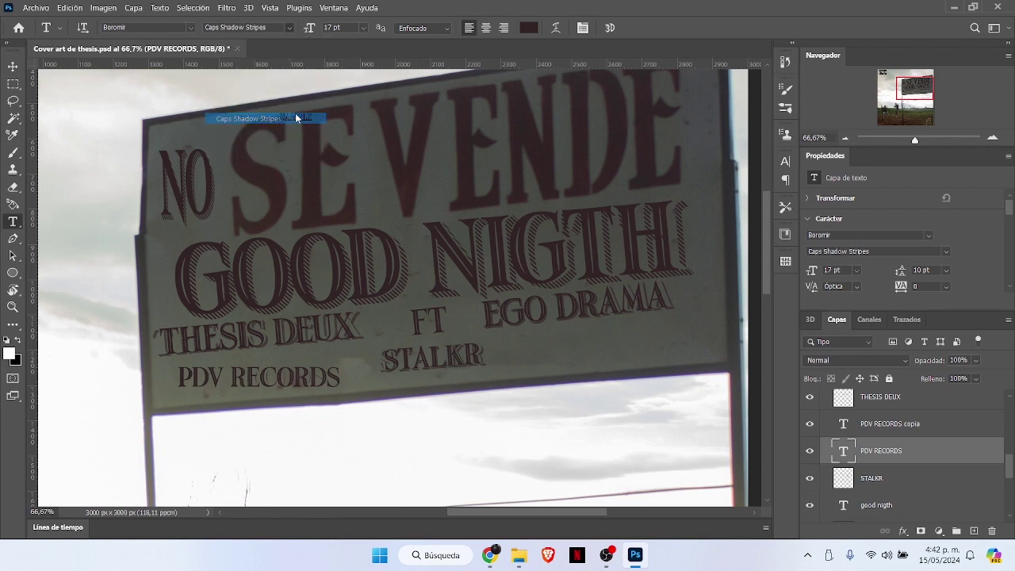
# Step: Merge the two PDV RECORDS text layers into one
pyautogui.click(15, 67)
pyautogui.keyDown('shift'); pyautogui.click(906, 423); pyautogui.keyUp('shift')
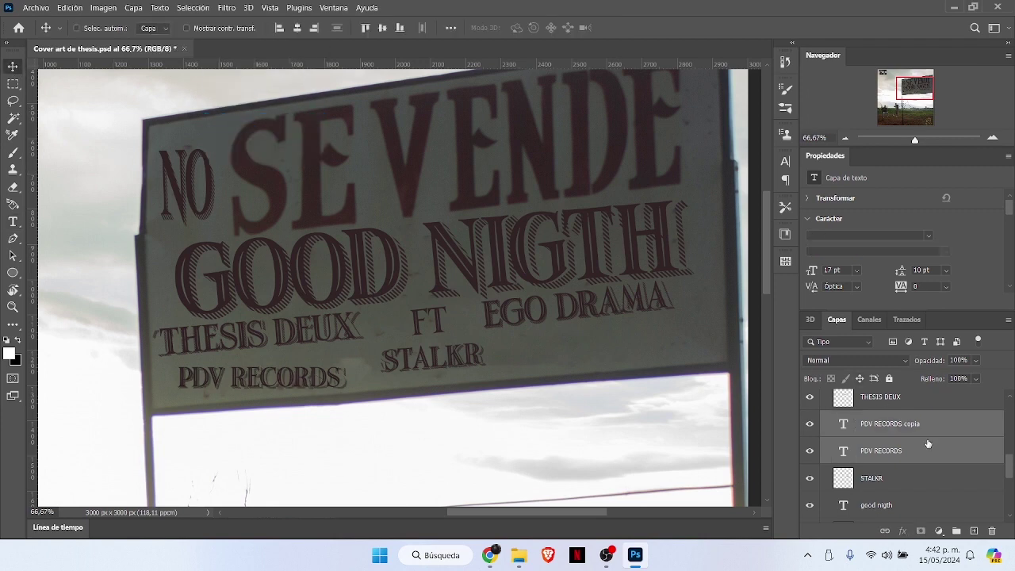
pyautogui.hotkey('ctrl', 'e')
# Step: Rotate the merged PDV RECORDS lettering about -4.1° and place it on the sign below EGO DRAMA
pyautogui.hotkey('ctrl', 't')
pyautogui.moveTo(357, 403); pyautogui.dragTo(361, 397)
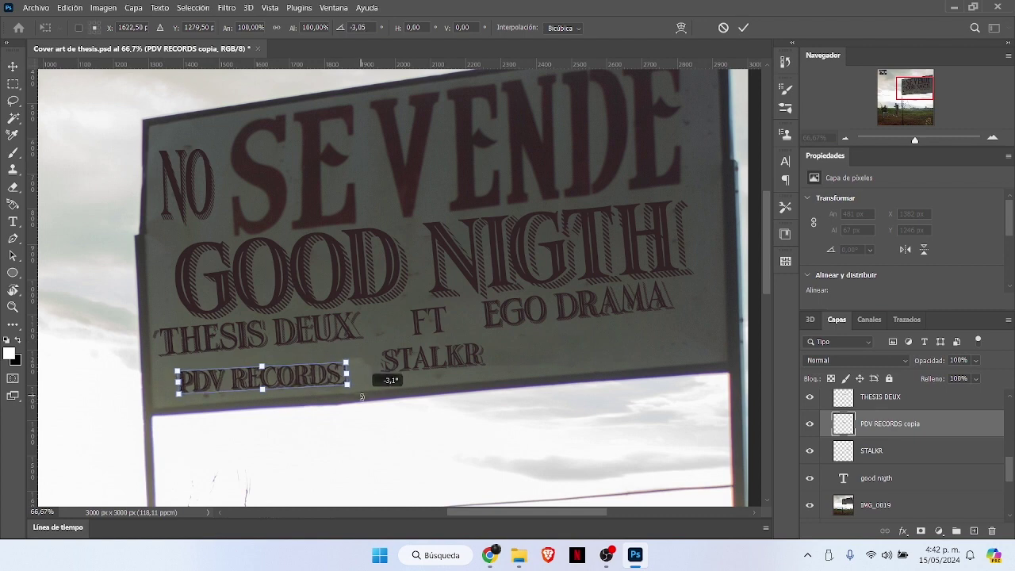
pyautogui.moveTo(321, 368); pyautogui.dragTo(663, 326)
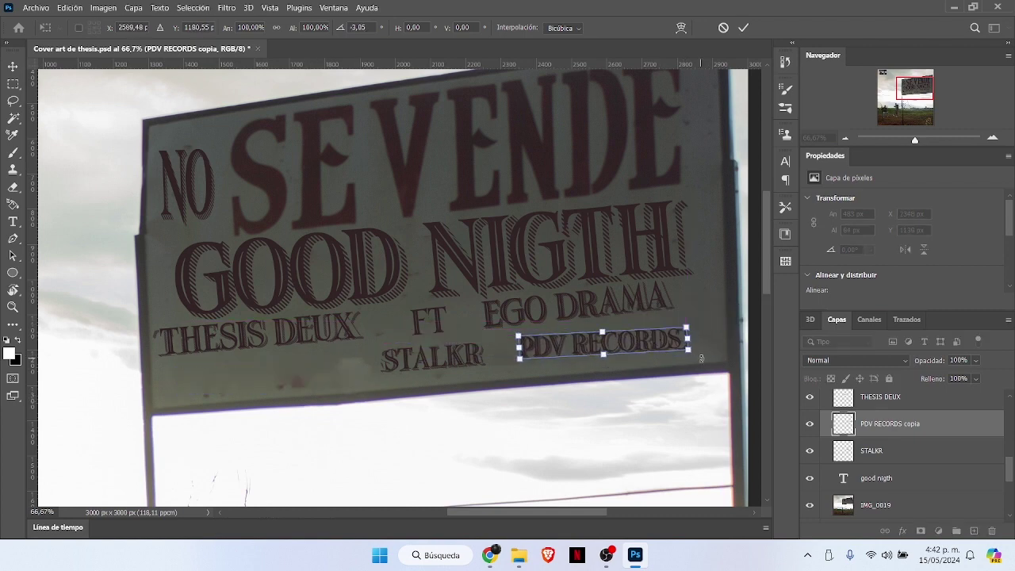
pyautogui.moveTo(702, 358); pyautogui.dragTo(683, 338)
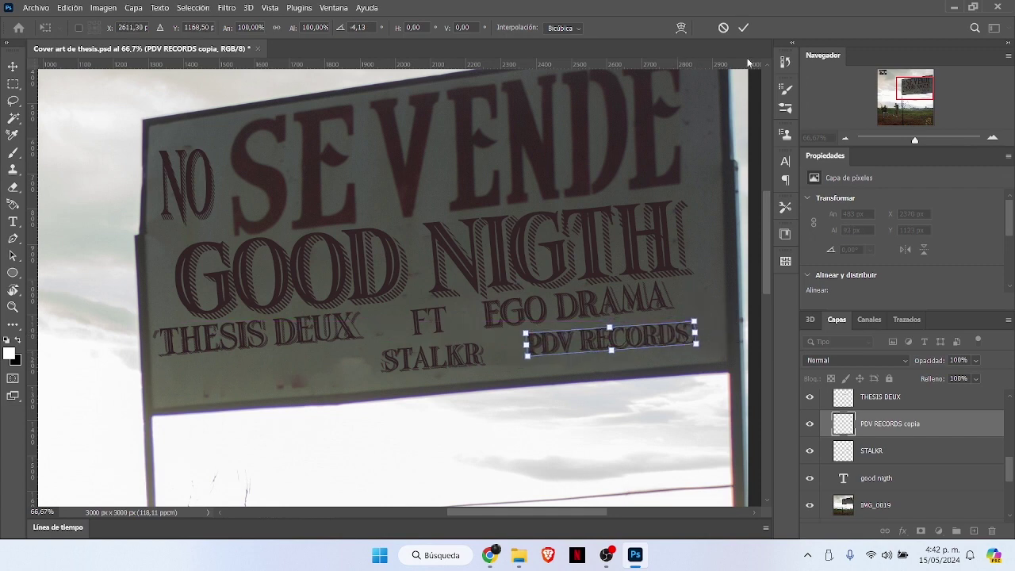
pyautogui.click(743, 28)
# Step: Add a row of asterisks as Caps Shadow Stripes text at 17 pt and move it onto the sign below THESIS DEUX
pyautogui.click(18, 226)
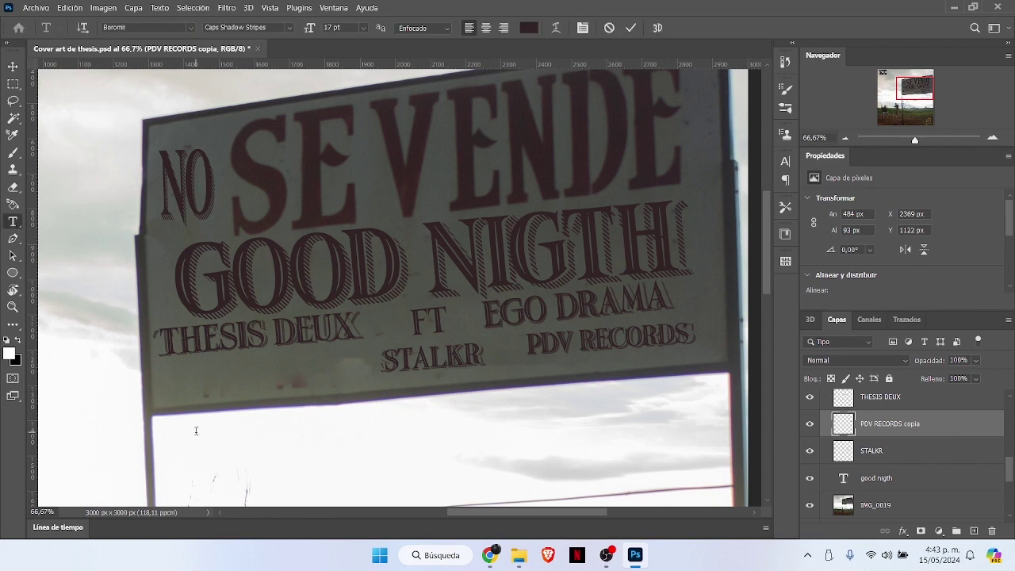
pyautogui.click(196, 434)
pyautogui.write('*****')
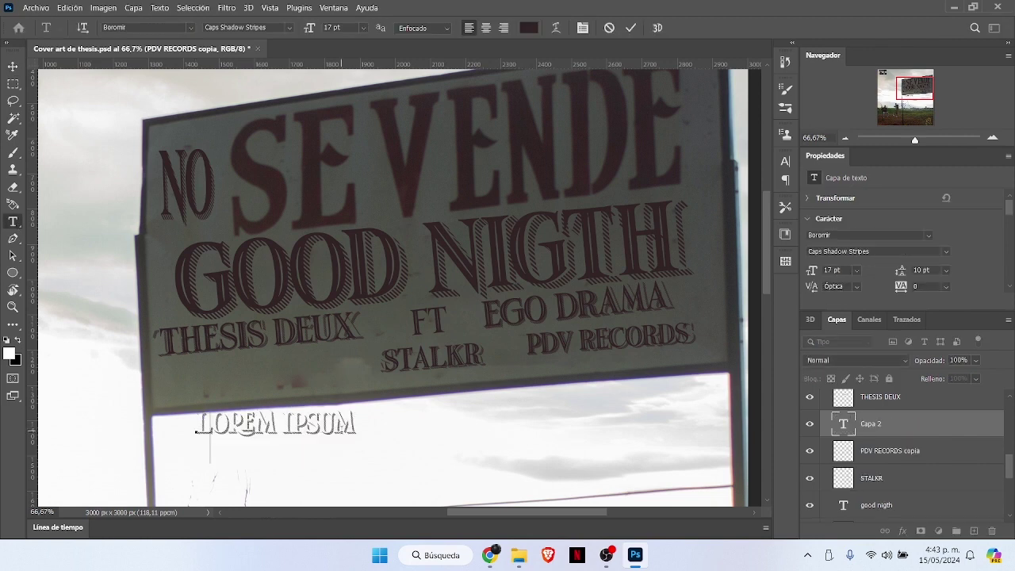
pyautogui.click(12, 65)
pyautogui.moveTo(272, 418); pyautogui.dragTo(272, 382)
# Step: Rotate the asterisk row about -5.5° and shift it slightly upward to follow the sign's slant
pyautogui.hotkey('ctrl', 't')
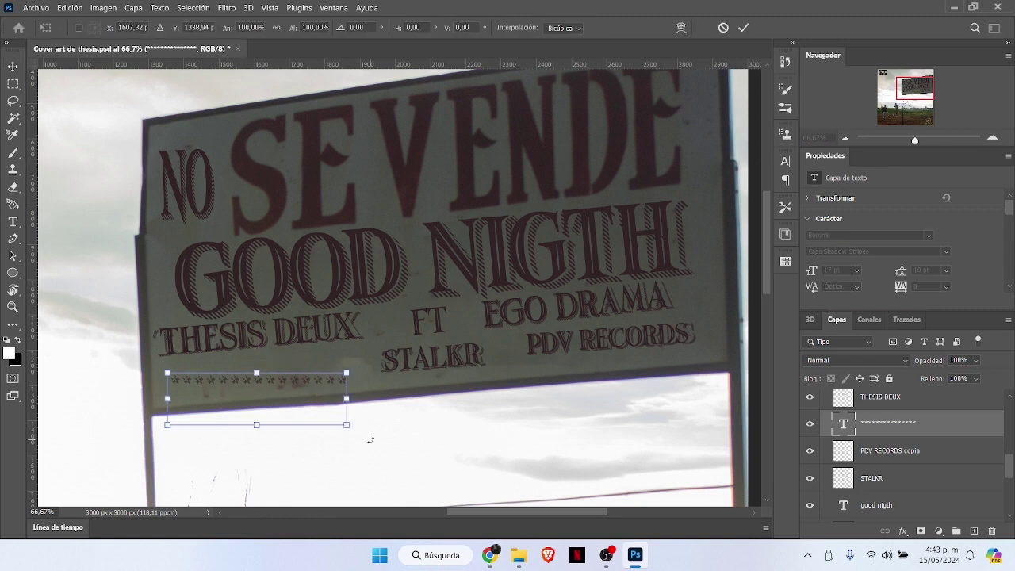
pyautogui.moveTo(370, 439); pyautogui.dragTo(376, 435)
pyautogui.moveTo(298, 380); pyautogui.dragTo(301, 371)
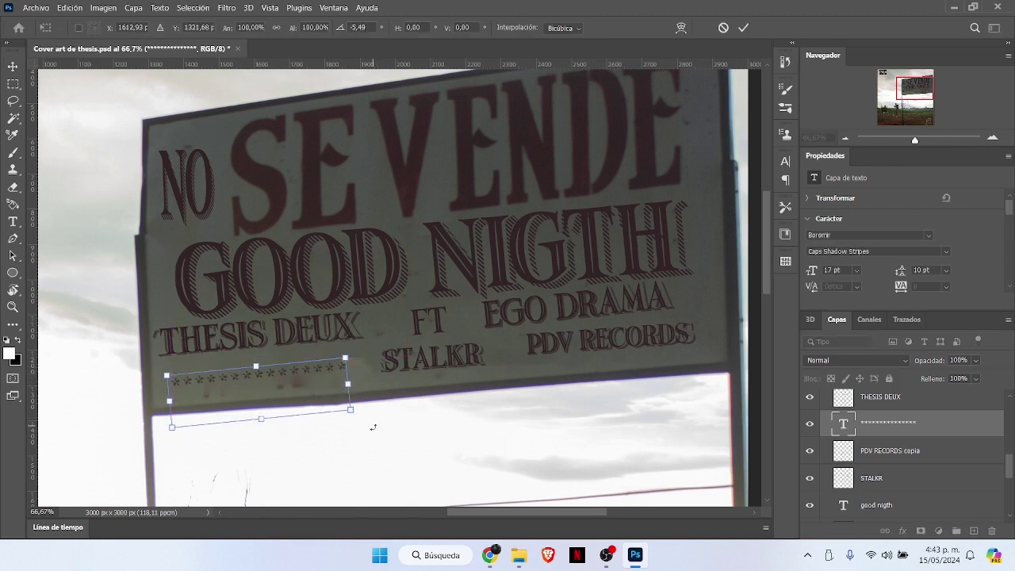
pyautogui.moveTo(373, 428); pyautogui.dragTo(372, 427)
# Step: Append +* to the end of the asterisk row and duplicate that text layer
pyautogui.click(18, 221)
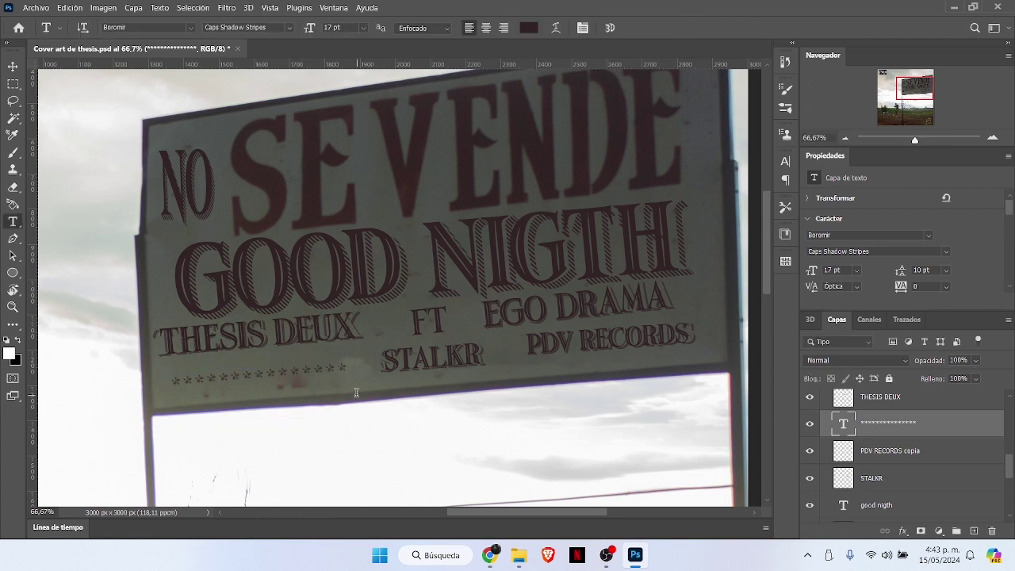
pyautogui.click(345, 368)
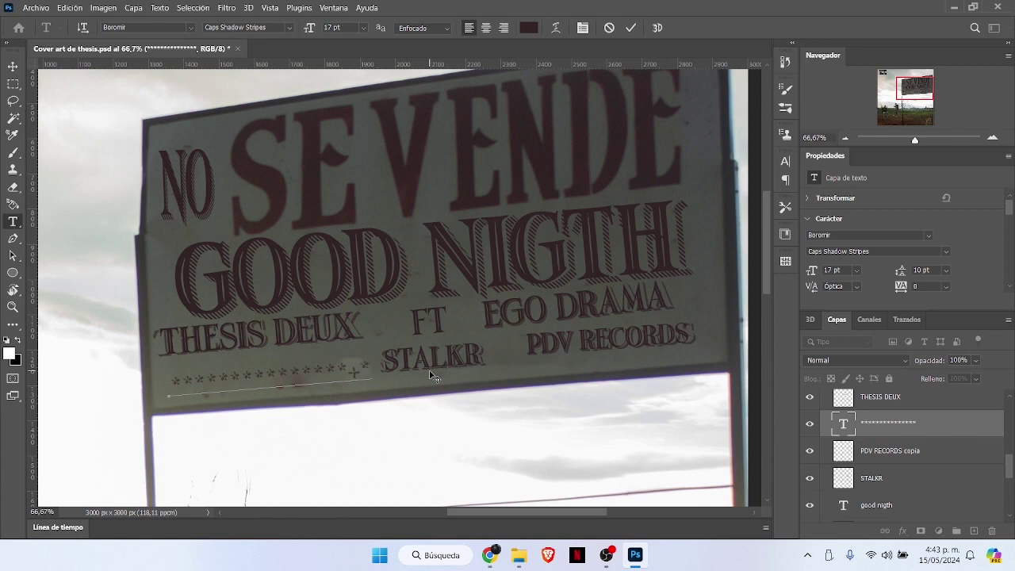
pyautogui.click(631, 28)
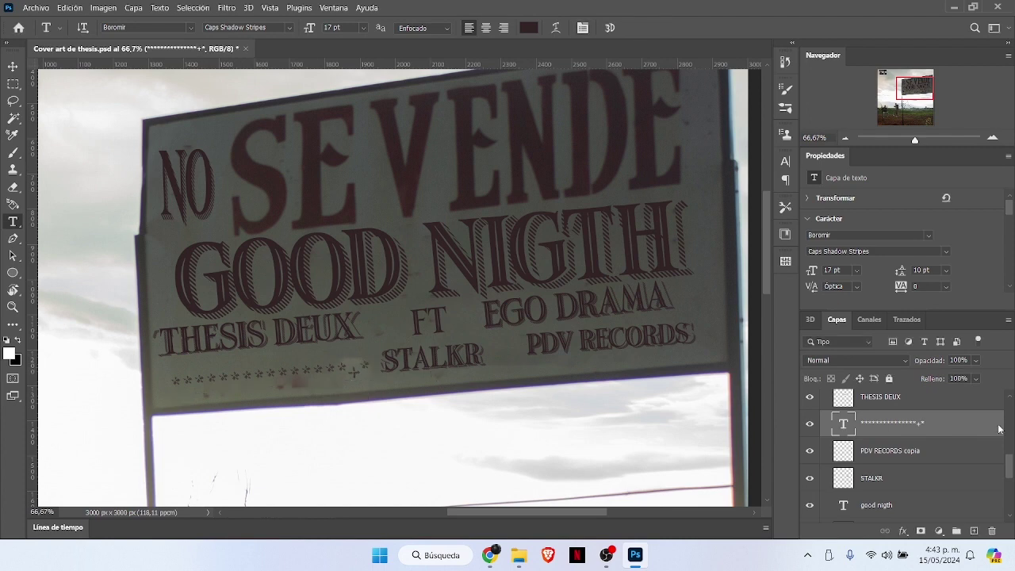
pyautogui.hotkey('ctrl', 'j')
pyautogui.click(13, 66)
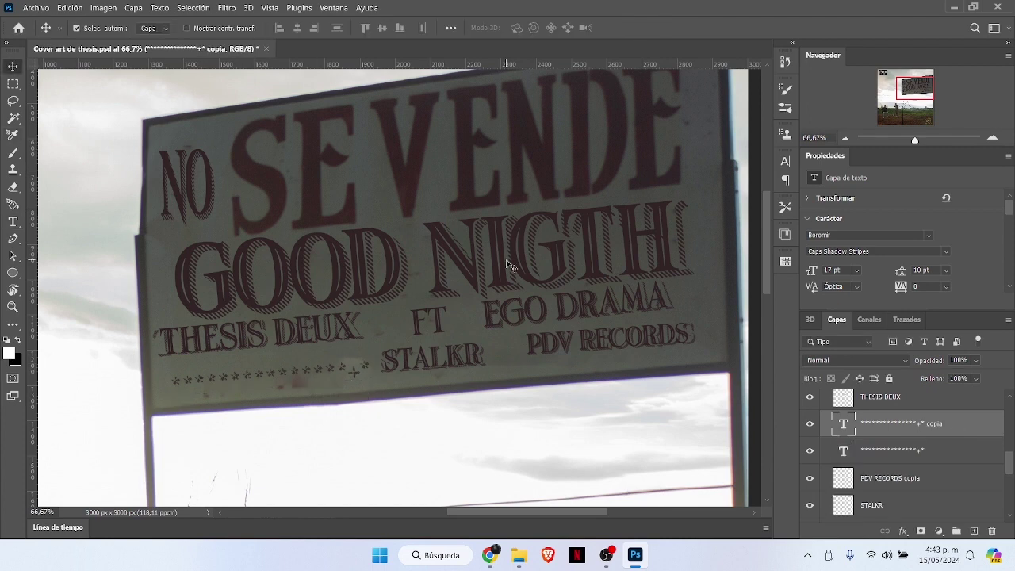
# Step: Fit the artwork to the view and start placing an embedded file, browsing to Escritorio > Sebas > Diseños > Ropa > Texturas para vender
pyautogui.press('z')
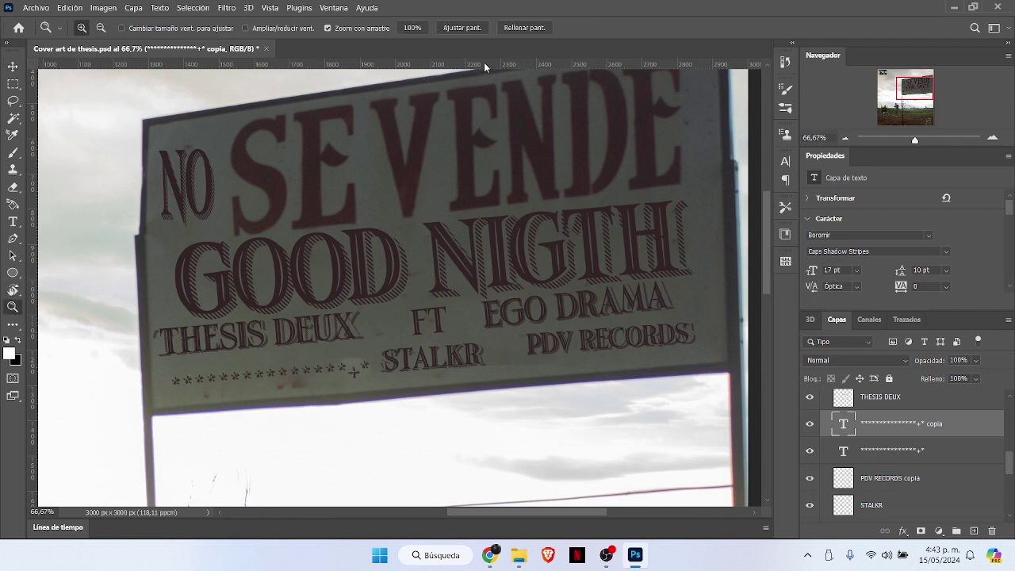
pyautogui.click(461, 28)
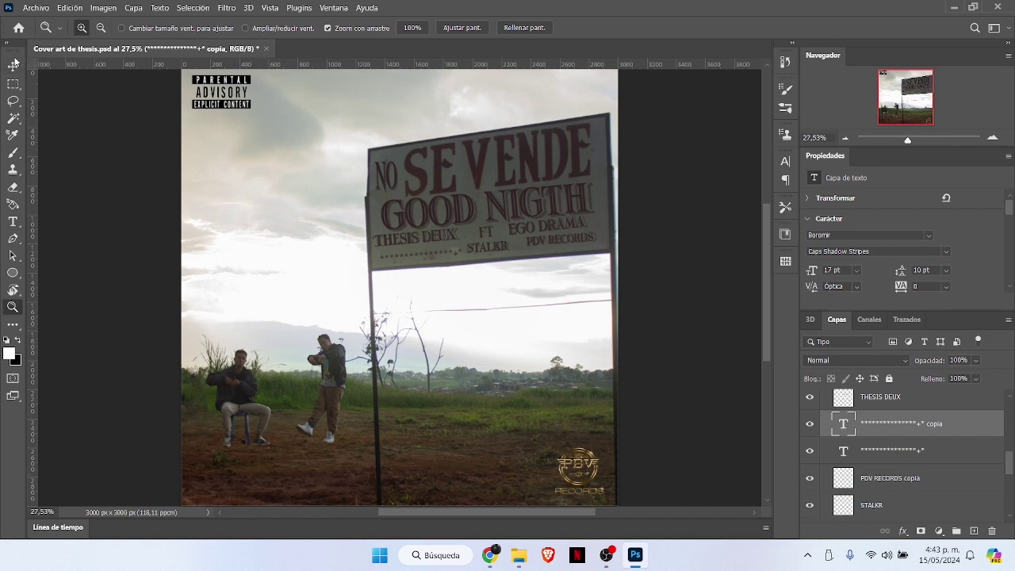
pyautogui.click(36, 7)
pyautogui.click(72, 242)
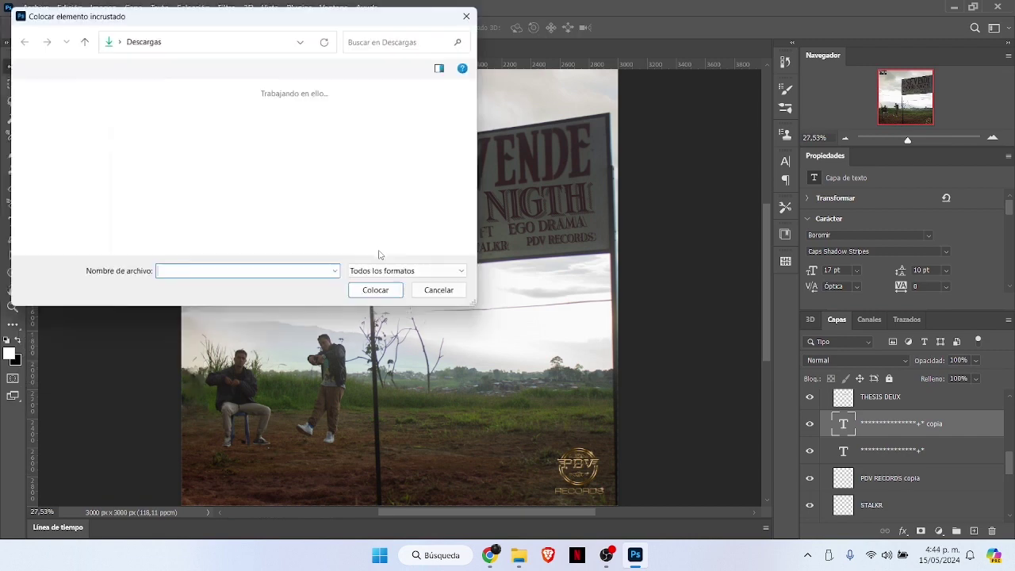
pyautogui.click(56, 128)
pyautogui.doubleClick(227, 202)
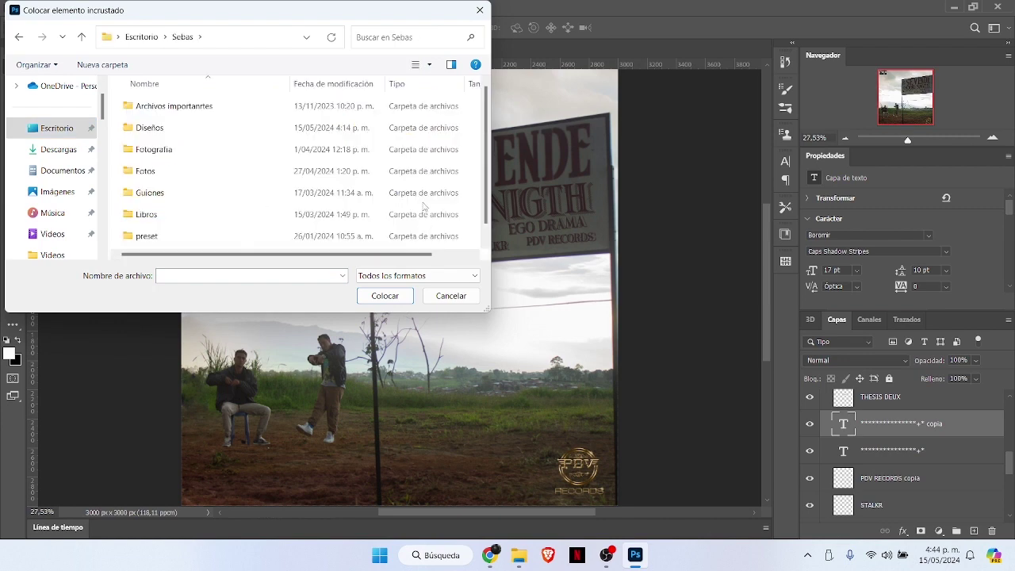
pyautogui.doubleClick(210, 129)
pyautogui.doubleClick(168, 129)
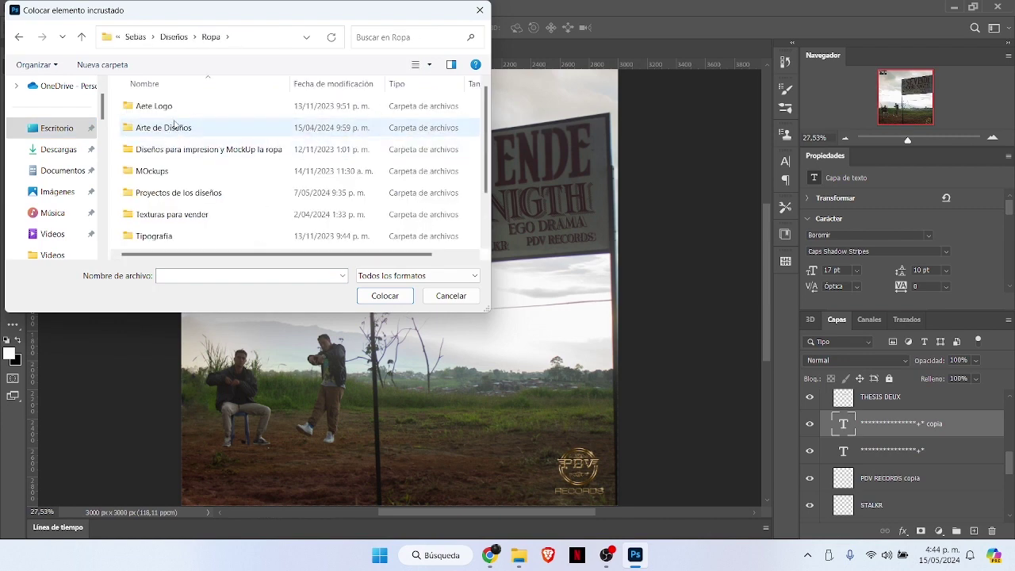
pyautogui.doubleClick(228, 216)
# Step: Place the Dolby Digital Surround EX logo from Nueva carpeta in the cover's upper-right corner, opposite the Parental Advisory label
pyautogui.click(158, 219)
pyautogui.click(236, 122)
pyautogui.click(296, 124)
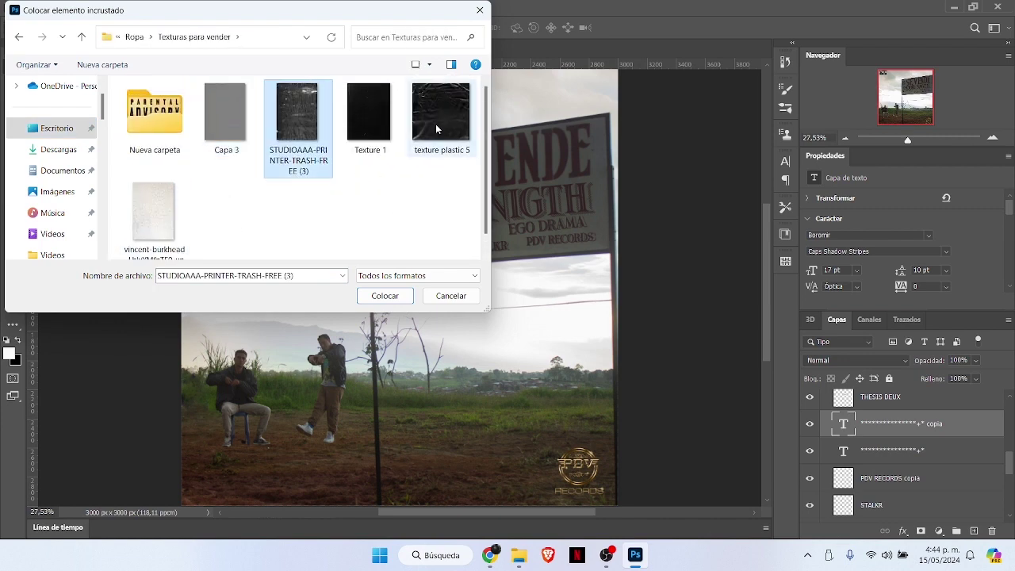
pyautogui.click(437, 130)
pyautogui.click(176, 94)
pyautogui.doubleClick(178, 96)
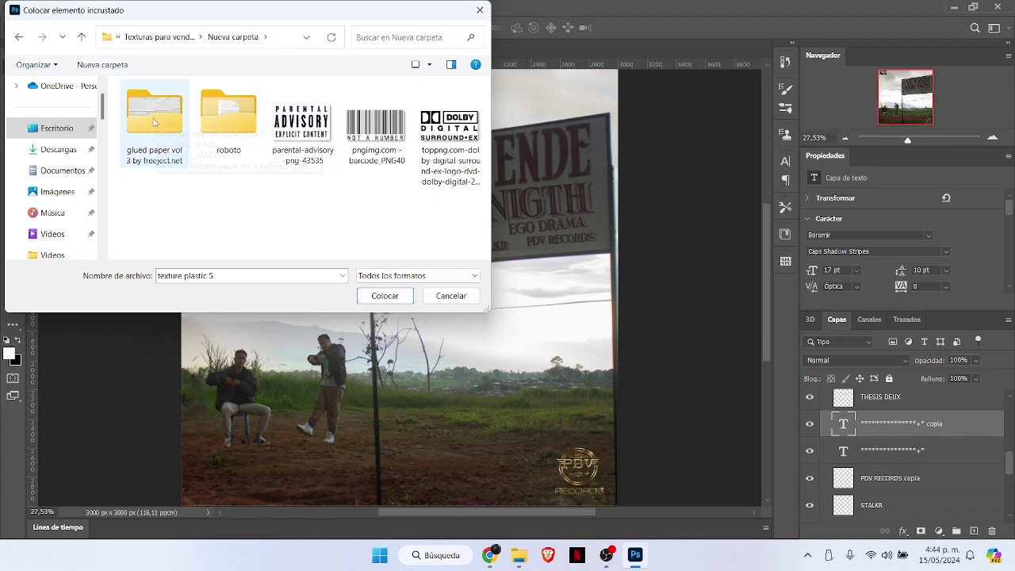
pyautogui.click(470, 147)
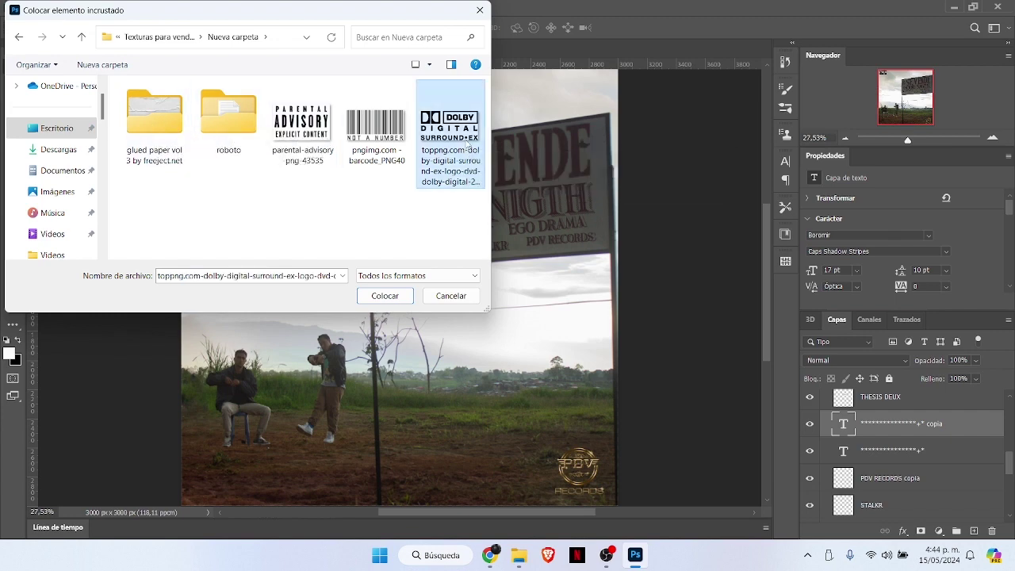
pyautogui.click(385, 295)
pyautogui.moveTo(183, 182); pyautogui.dragTo(561, 79)
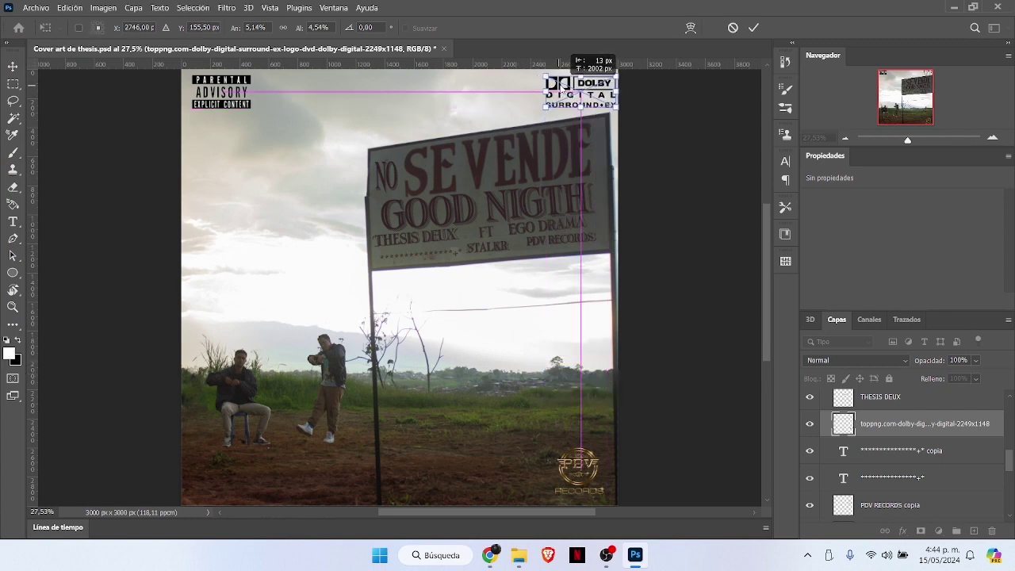
pyautogui.click(755, 30)
# Step: Shrink the Dolby Digital logo to about 420 × 155 px, keeping it in the cover's upper-right corner
pyautogui.click(568, 88)
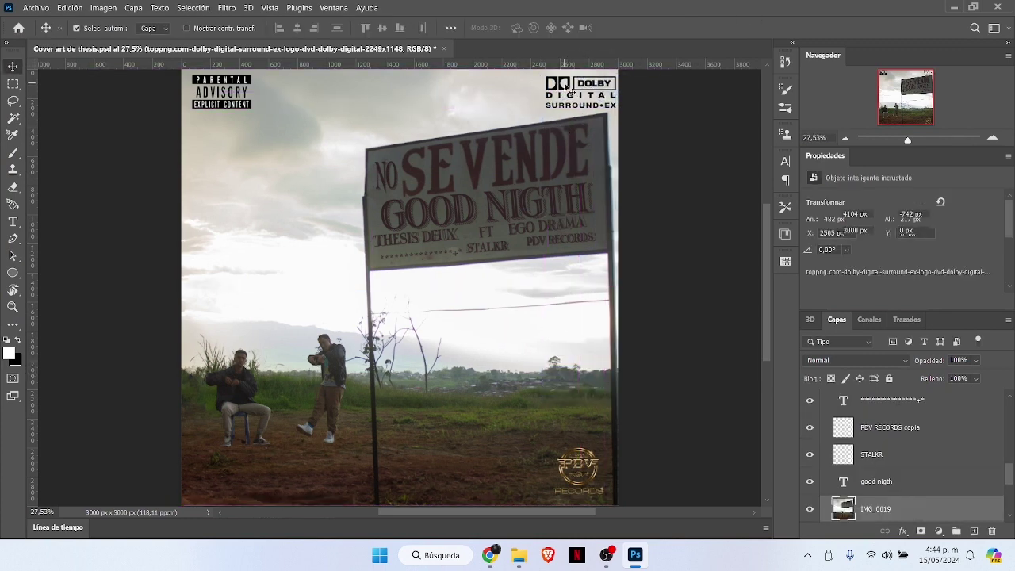
pyautogui.click(556, 87)
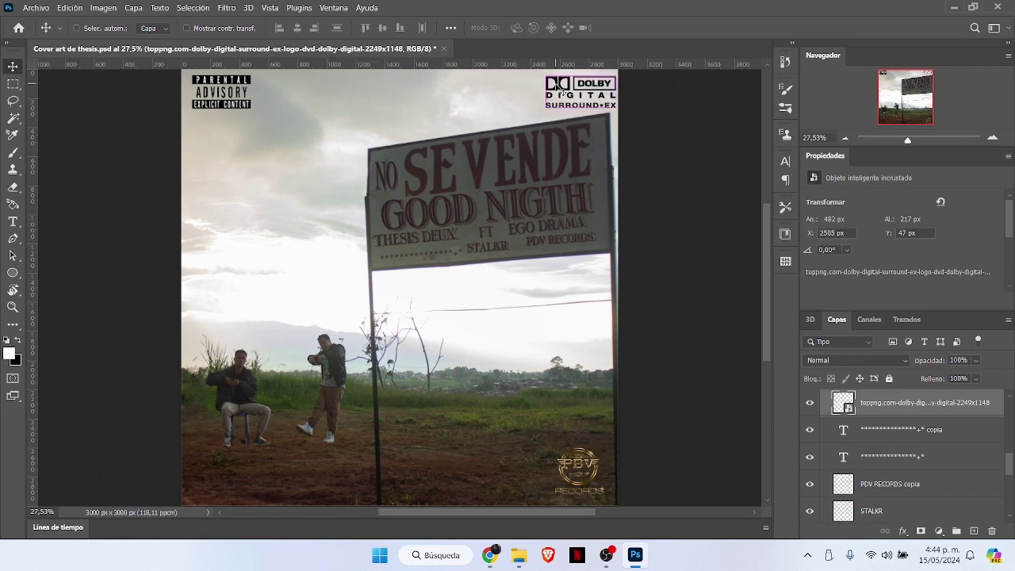
pyautogui.hotkey('ctrl', 't')
pyautogui.moveTo(547, 77); pyautogui.dragTo(567, 84)
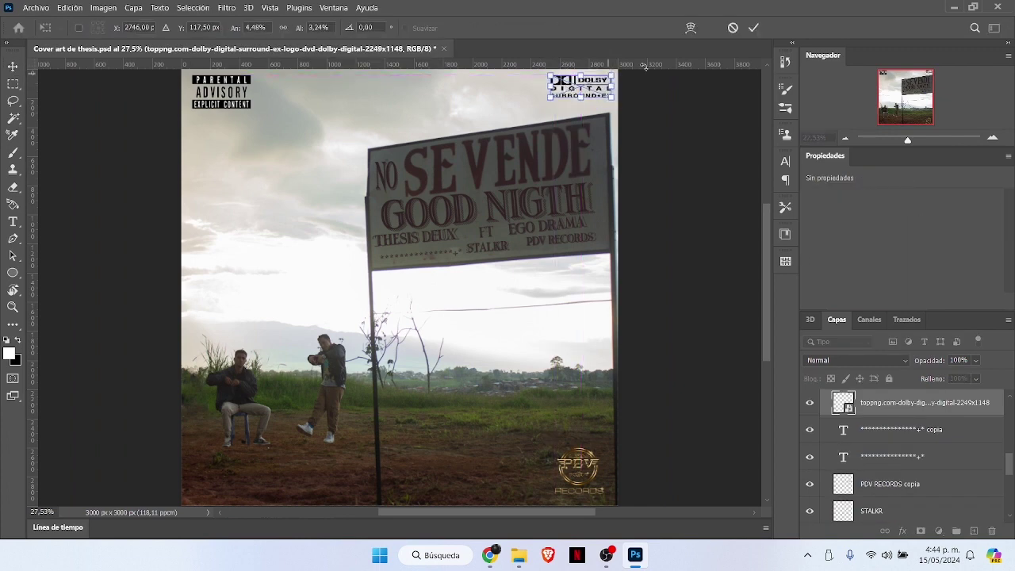
pyautogui.click(753, 28)
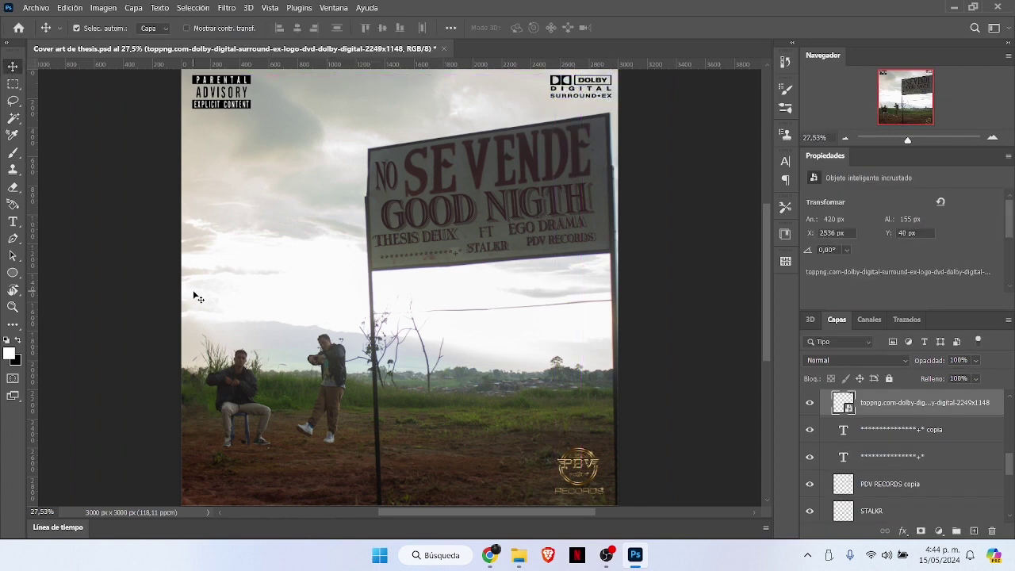
# Step: Start placing another embedded file and look through the glued paper vol 3 and Ropa folders for a texture
pyautogui.click(35, 7)
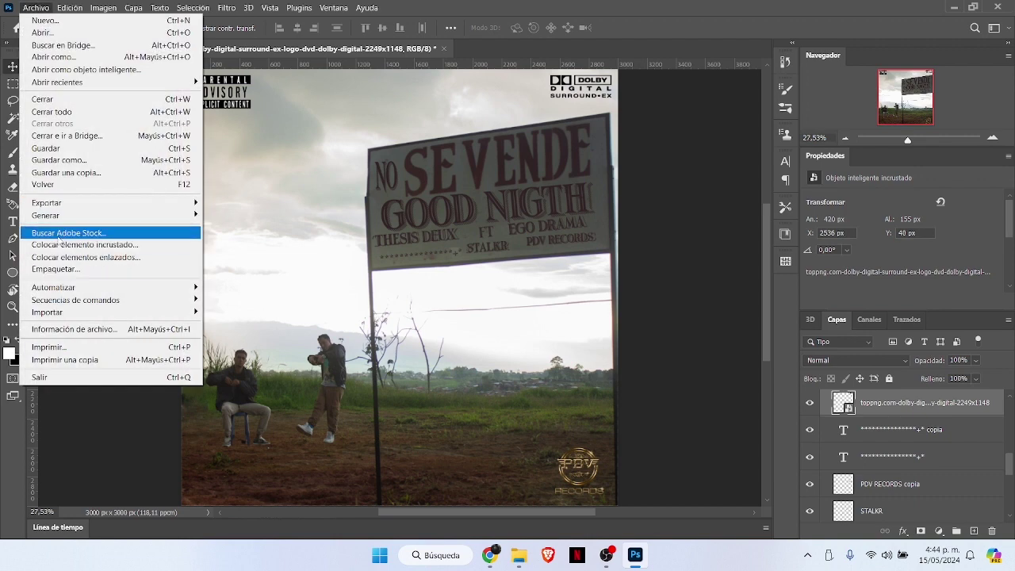
pyautogui.click(87, 244)
pyautogui.doubleClick(174, 118)
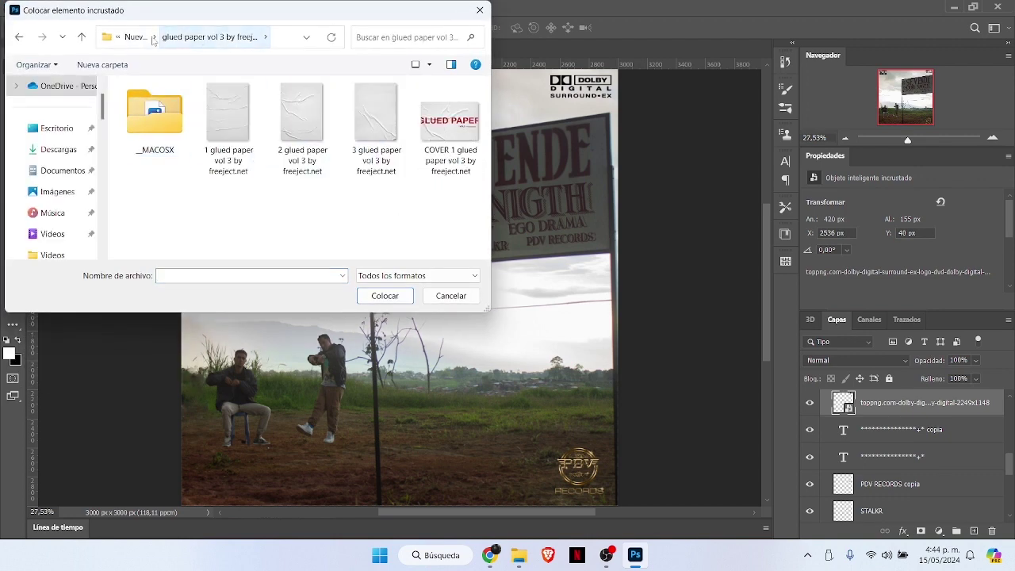
pyautogui.click(149, 38)
pyautogui.click(165, 38)
pyautogui.hotkey('alt', 'Up')
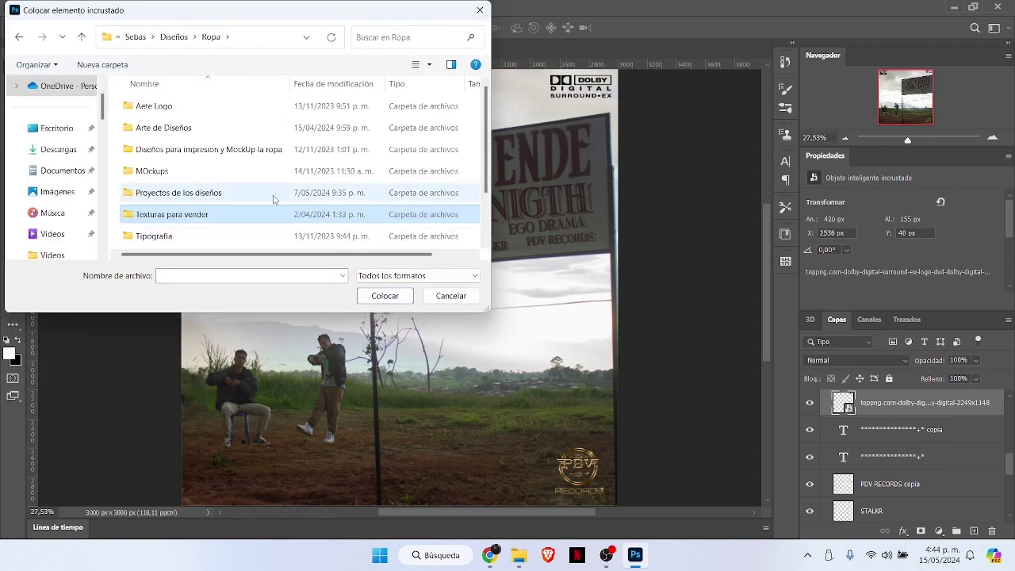
pyautogui.scroll(-1, 171, 190)
pyautogui.hotkey('alt', 'Up')
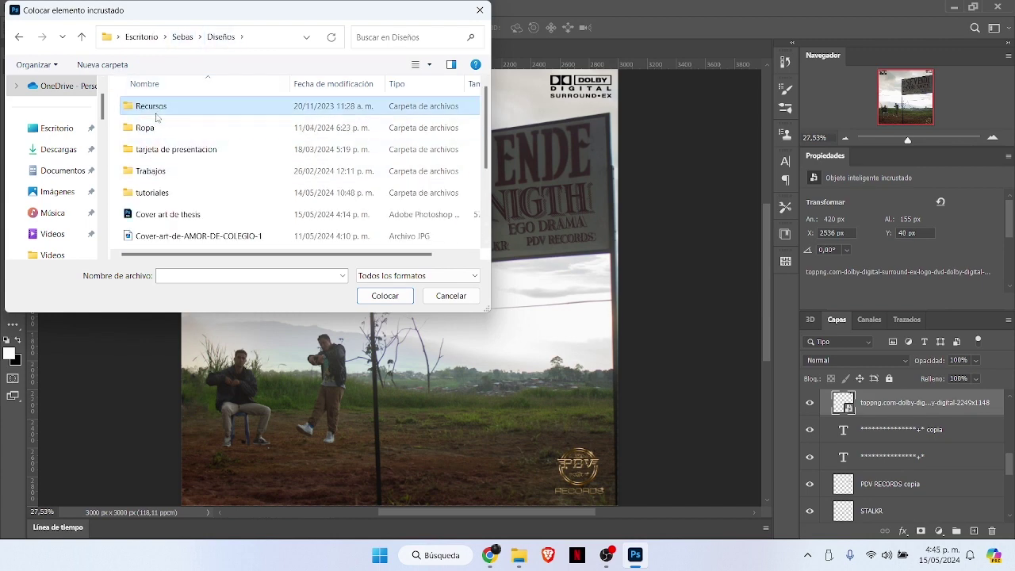
# Step: Browse Recursos > Textura for a suitable texture, checking the Casa del terror, Bordado and CONCRETE TEXTURES folders
pyautogui.doubleClick(151, 105)
pyautogui.doubleClick(143, 172)
pyautogui.doubleClick(405, 136)
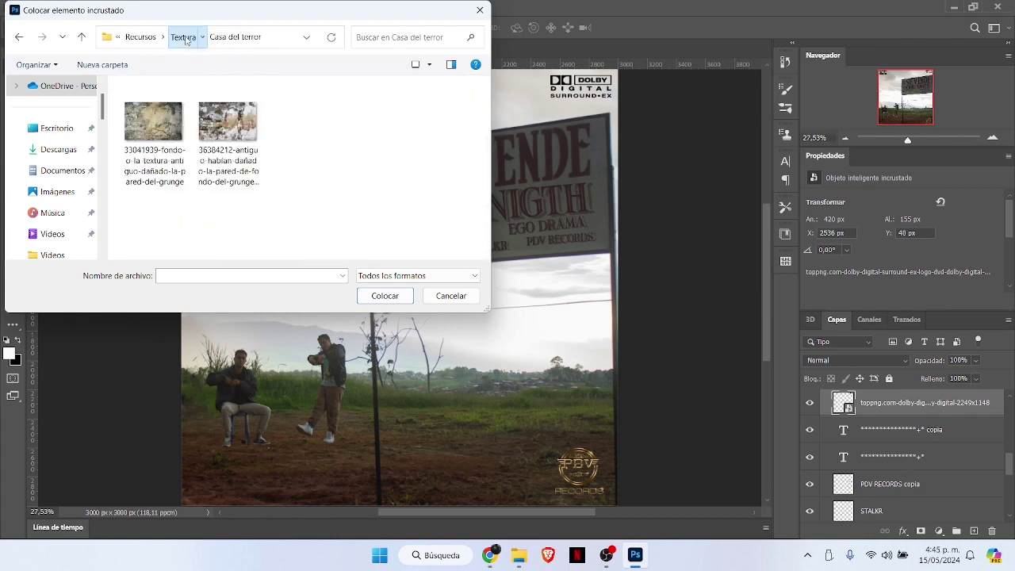
pyautogui.click(186, 38)
pyautogui.doubleClick(236, 96)
pyautogui.doubleClick(177, 124)
pyautogui.click(181, 37)
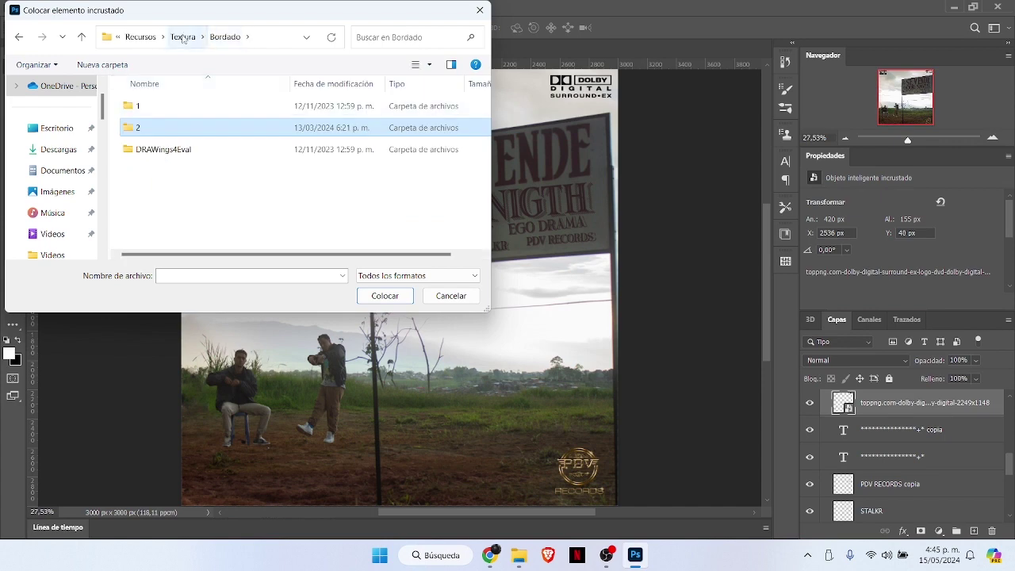
pyautogui.click(189, 37)
pyautogui.moveTo(486, 103); pyautogui.dragTo(489, 140)
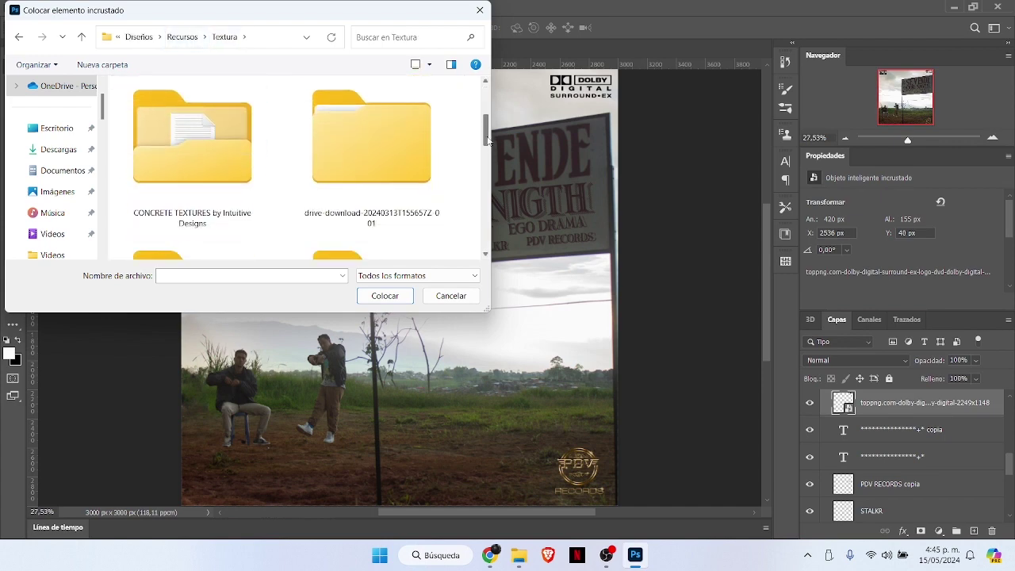
pyautogui.doubleClick(192, 158)
pyautogui.click(135, 37)
# Step: Look through the drive-download folder's BRUSHES, DISPLACEMENT MAP, GRADIENTS and RANDOM ASSETS subfolders for usable material
pyautogui.click(369, 214)
pyautogui.doubleClick(369, 214)
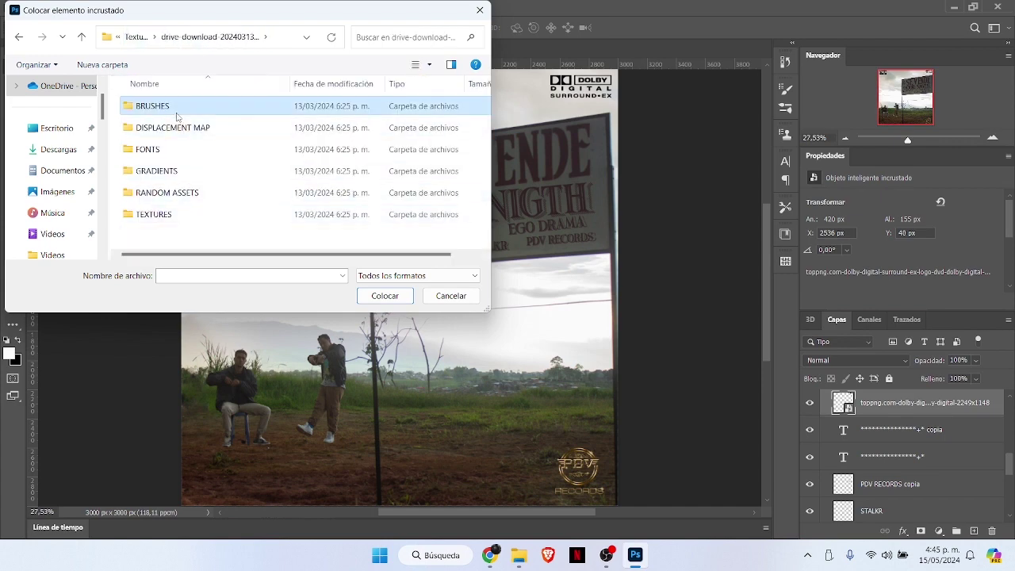
pyautogui.doubleClick(159, 104)
pyautogui.click(155, 37)
pyautogui.doubleClick(167, 127)
pyautogui.click(170, 40)
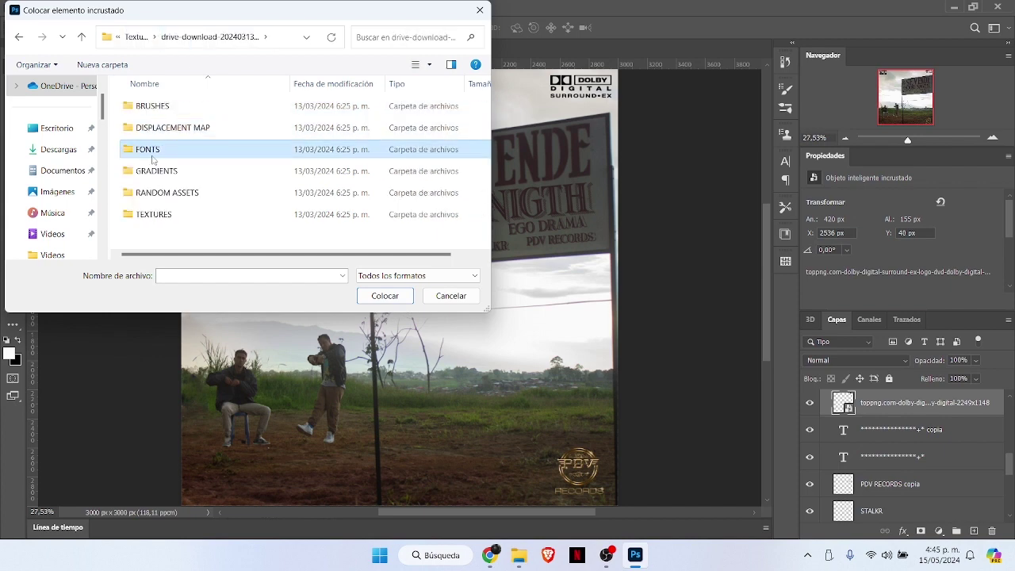
pyautogui.doubleClick(156, 171)
pyautogui.click(180, 39)
pyautogui.doubleClick(163, 193)
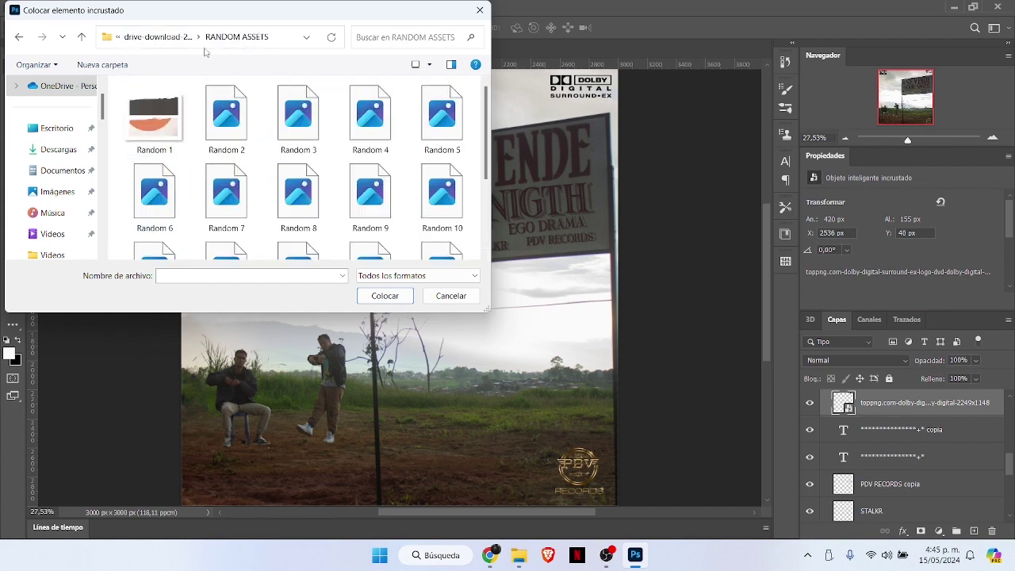
pyautogui.scroll(-1, 481, 191)
pyautogui.moveTo(481, 190); pyautogui.dragTo(481, 136)
pyautogui.click(165, 37)
# Step: Place Texture 6 from the TEXTURES folder into the cover as an embedded file
pyautogui.doubleClick(228, 214)
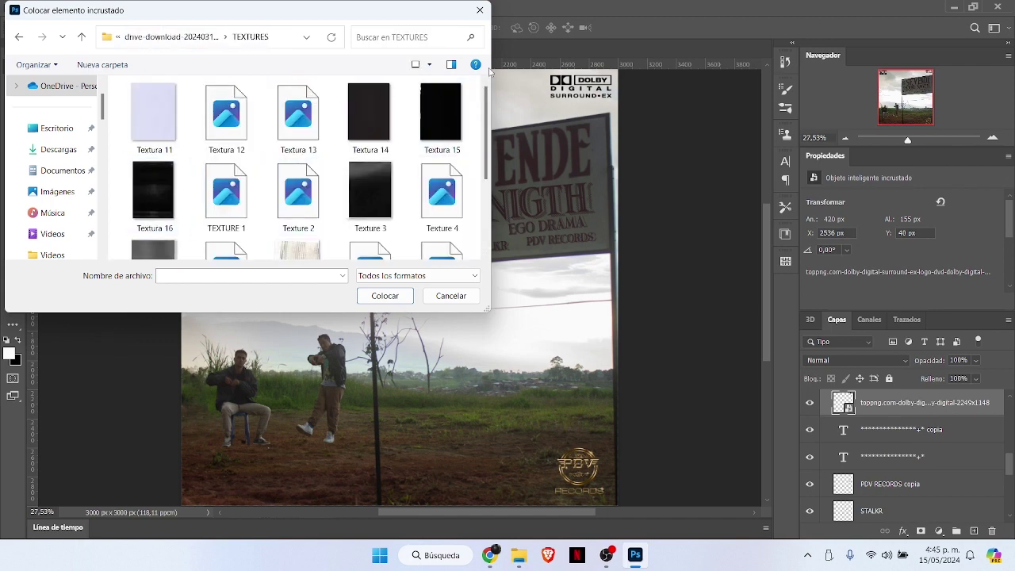
pyautogui.scroll(-1, 485, 158)
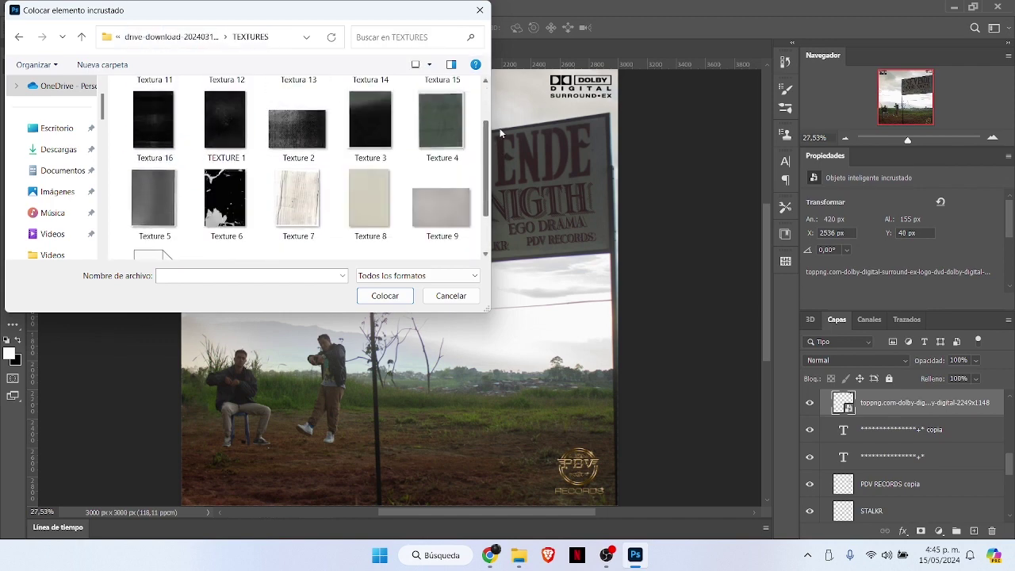
pyautogui.scroll(-1, 500, 151)
pyautogui.click(228, 155)
pyautogui.click(386, 296)
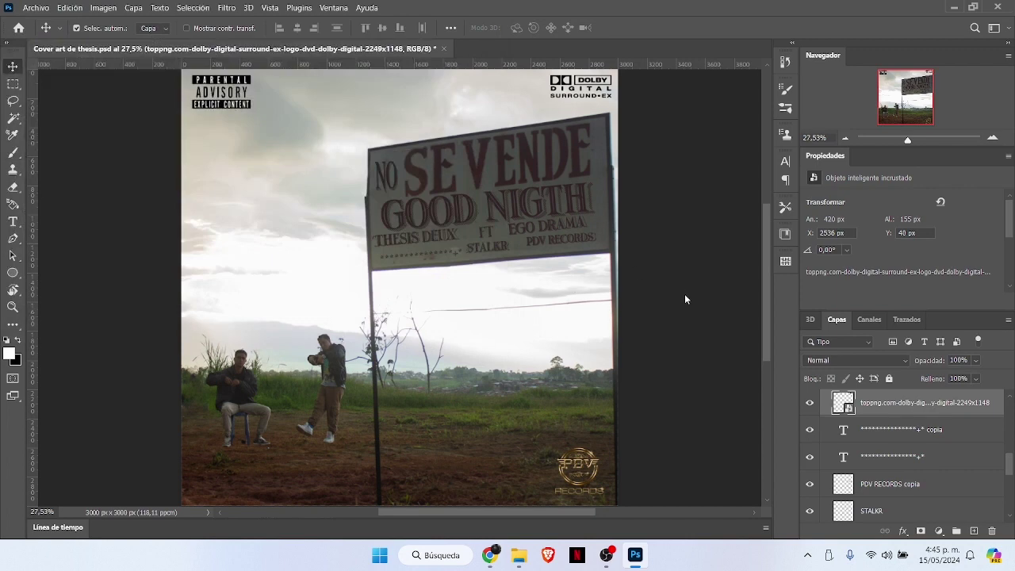
# Step: Stretch Texture 6 to about 3000 × 3822 px to cover the whole canvas and shift it downward
pyautogui.moveTo(578, 284); pyautogui.dragTo(617, 288)
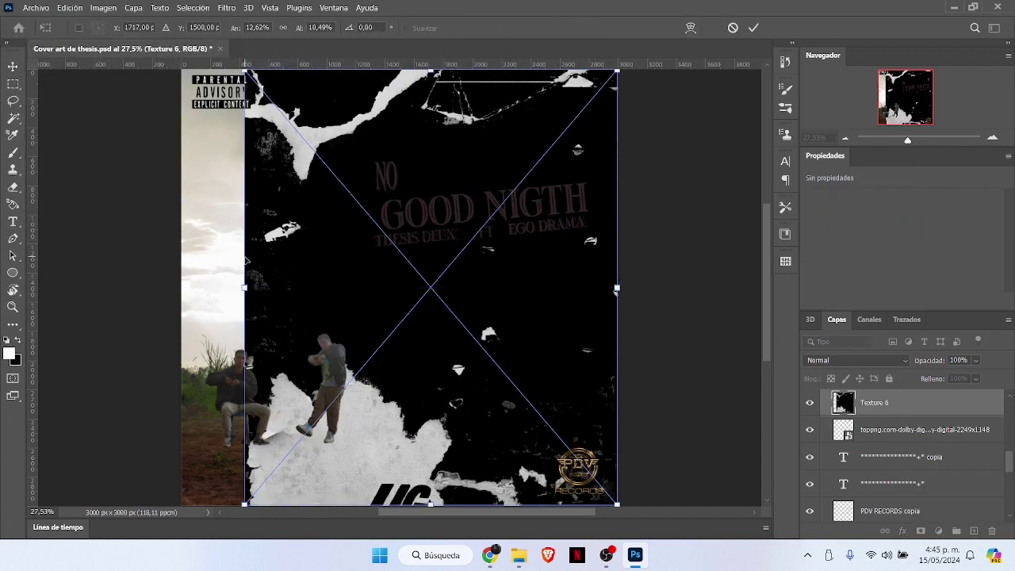
pyautogui.moveTo(244, 288); pyautogui.dragTo(181, 288)
pyautogui.click(844, 141)
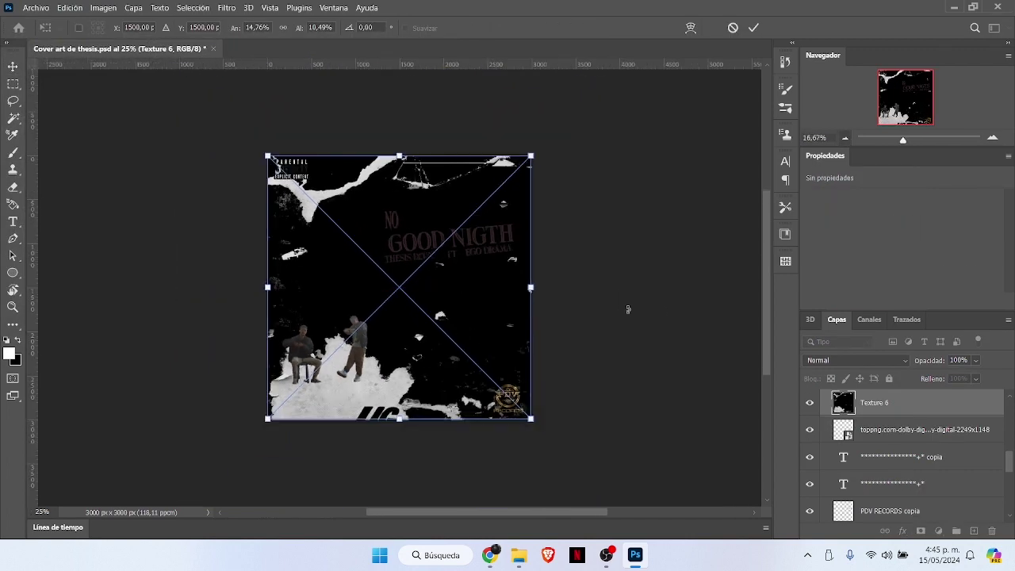
pyautogui.moveTo(399, 421); pyautogui.dragTo(399, 454)
pyautogui.moveTo(405, 155); pyautogui.dragTo(405, 118)
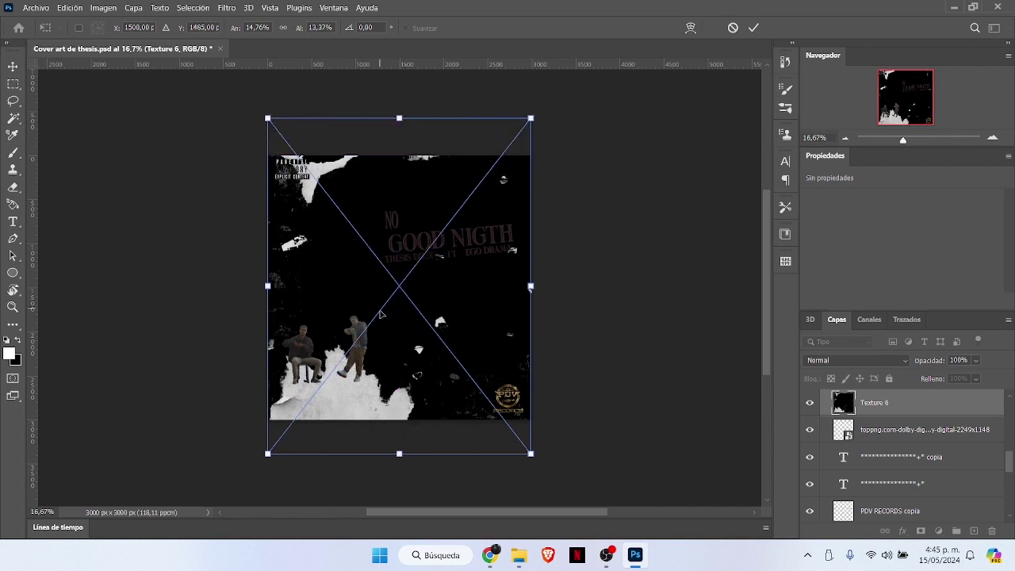
pyautogui.moveTo(381, 314); pyautogui.dragTo(380, 337)
pyautogui.click(753, 26)
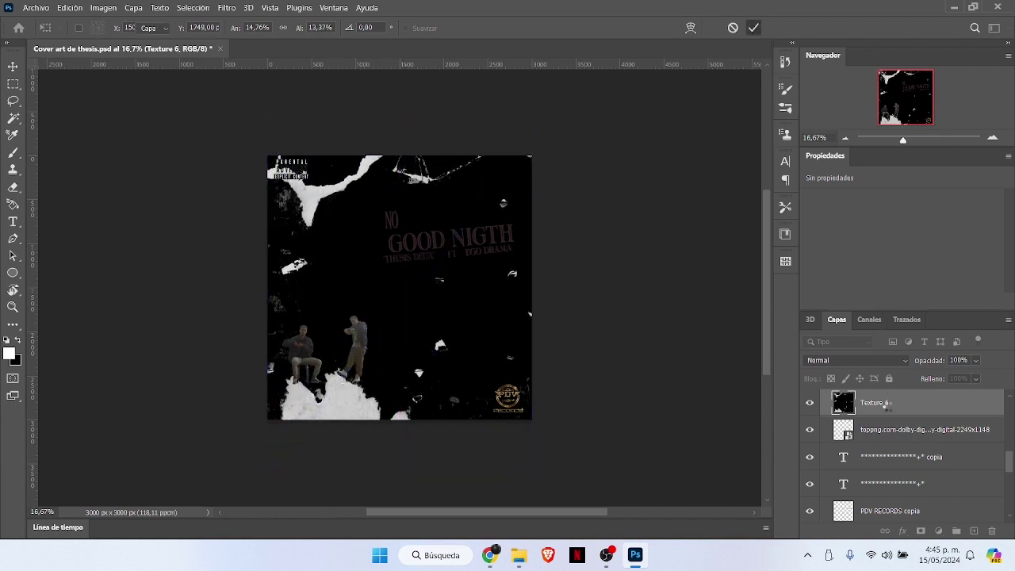
# Step: Move Texture 6 to the top of the good nigth group and preview blending modes such as Diferencia on it
pyautogui.moveTo(886, 404)
pyautogui.mouseDown()
pyautogui.moveTo(908, 310)
pyautogui.moveTo(899, 415)
pyautogui.mouseUp()
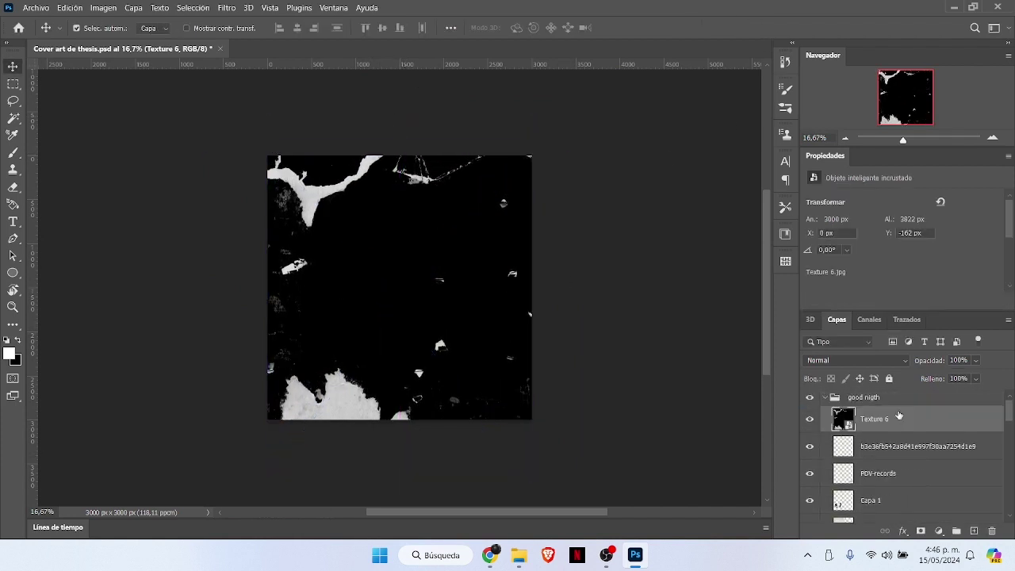
pyautogui.click(12, 306)
pyautogui.click(450, 29)
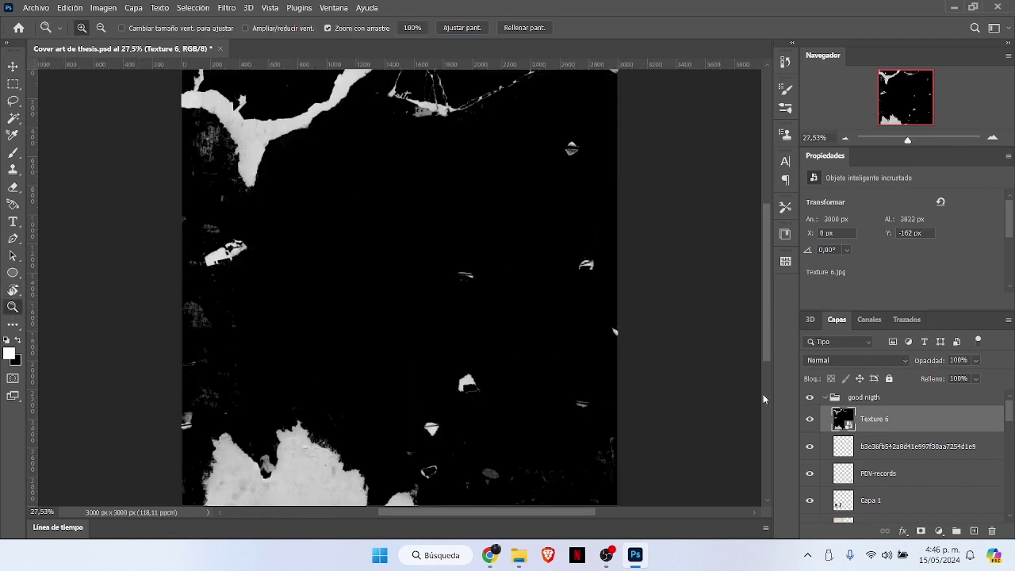
pyautogui.click(857, 359)
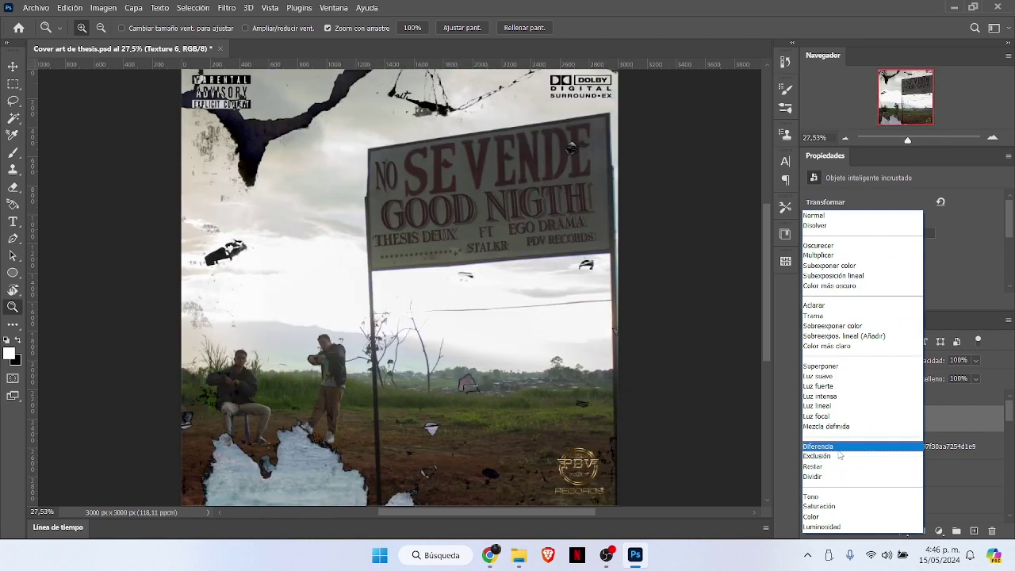
pyautogui.click(804, 5)
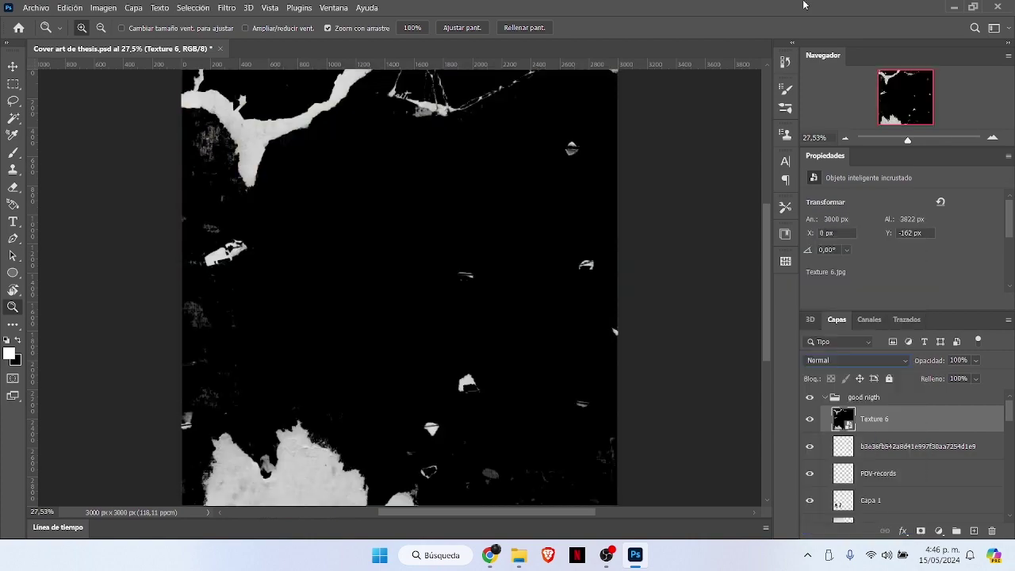
# Step: Delete the Texture 6 layer and place Textura 16 from the TEXTURES folder as an embedded file
pyautogui.moveTo(883, 430); pyautogui.dragTo(992, 531)
pyautogui.click(37, 7)
pyautogui.click(71, 245)
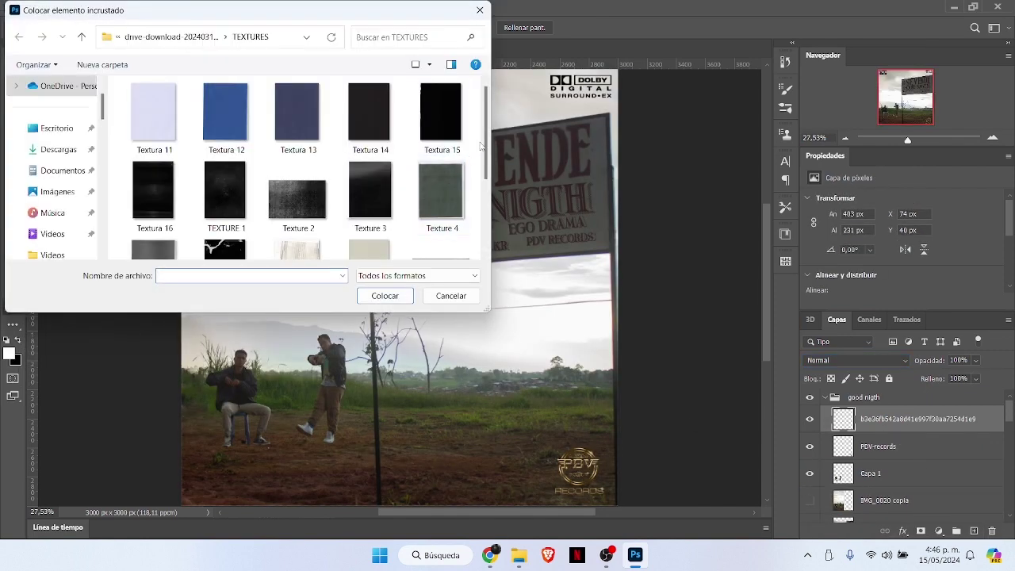
pyautogui.moveTo(485, 147)
pyautogui.mouseDown()
pyautogui.moveTo(484, 218)
pyautogui.moveTo(484, 147)
pyautogui.mouseUp()
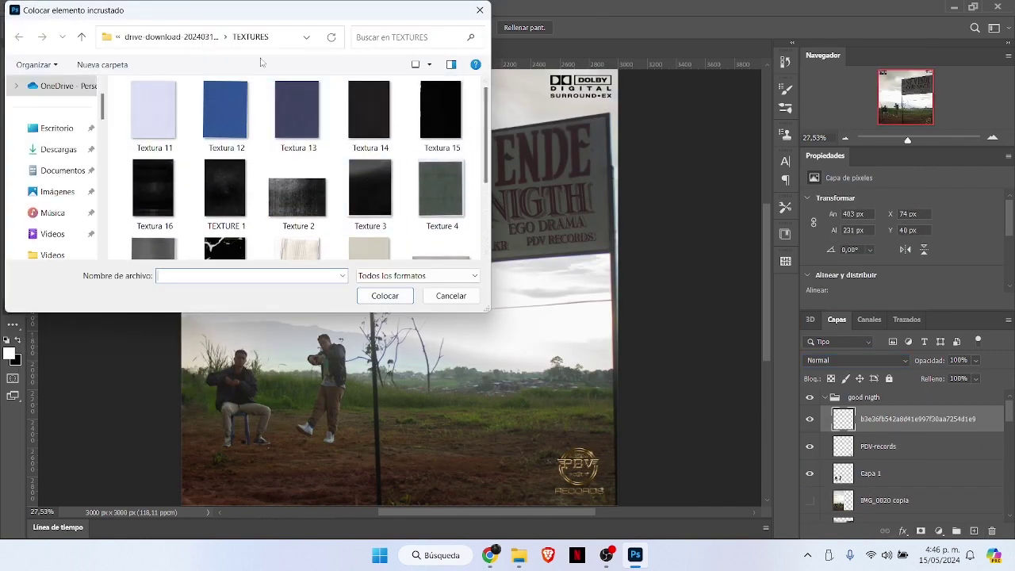
pyautogui.click(153, 188)
pyautogui.click(388, 299)
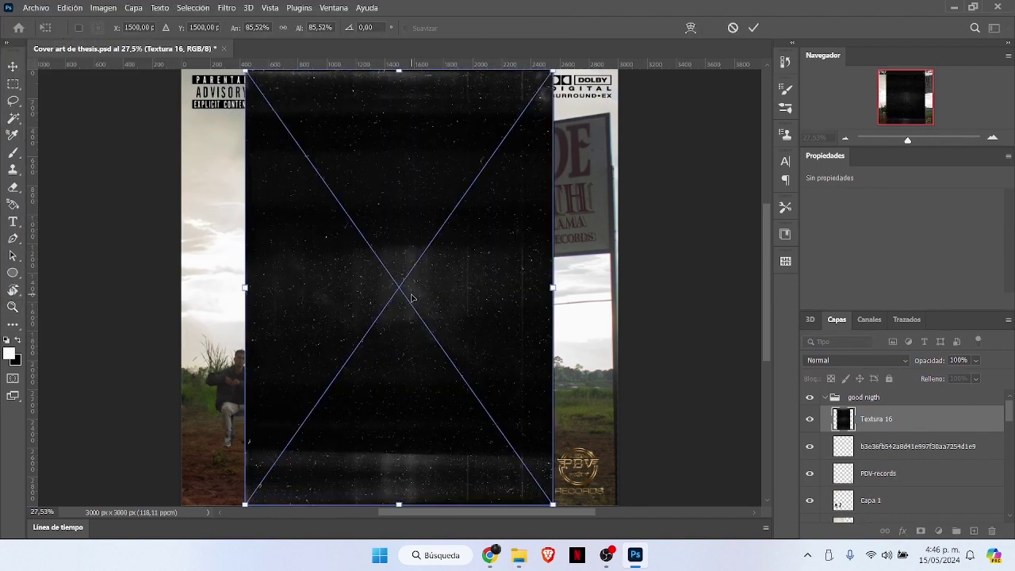
# Step: Stretch Textura 16 to 3000 px wide so it covers the whole canvas, and set its blending mode to Trama
pyautogui.moveTo(551, 283); pyautogui.dragTo(617, 286)
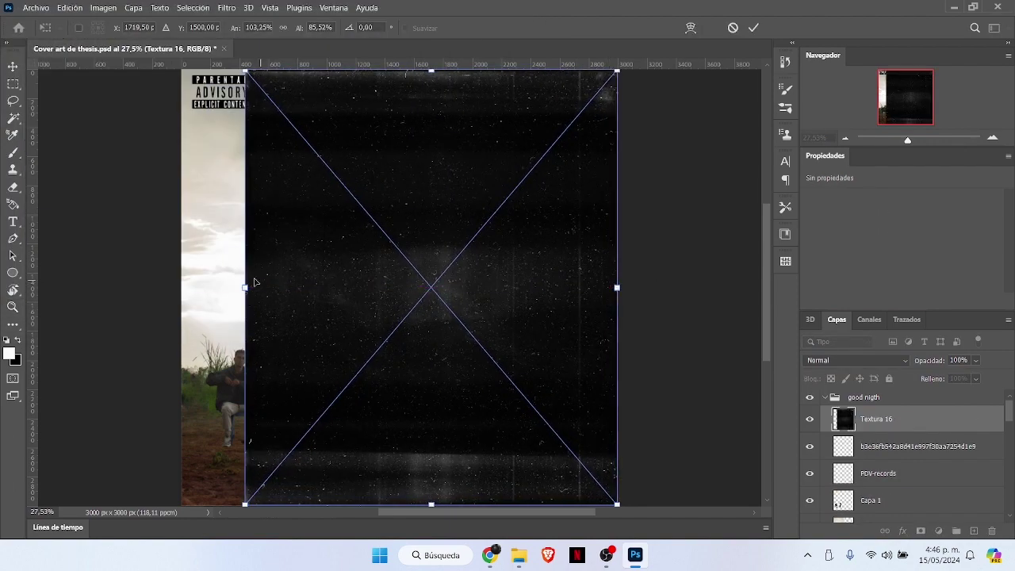
pyautogui.moveTo(245, 287); pyautogui.dragTo(182, 287)
pyautogui.click(753, 28)
pyautogui.click(848, 361)
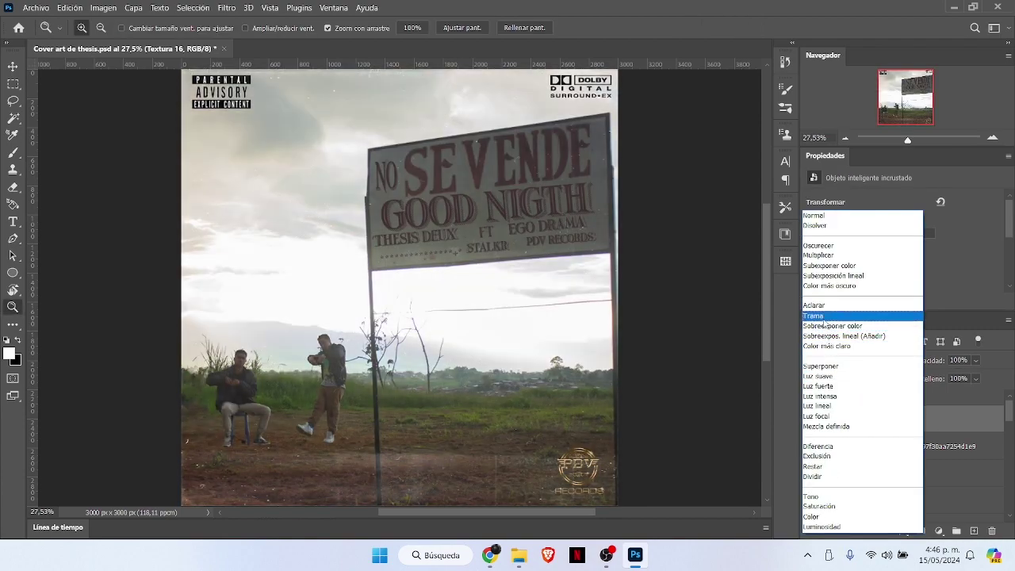
pyautogui.click(825, 319)
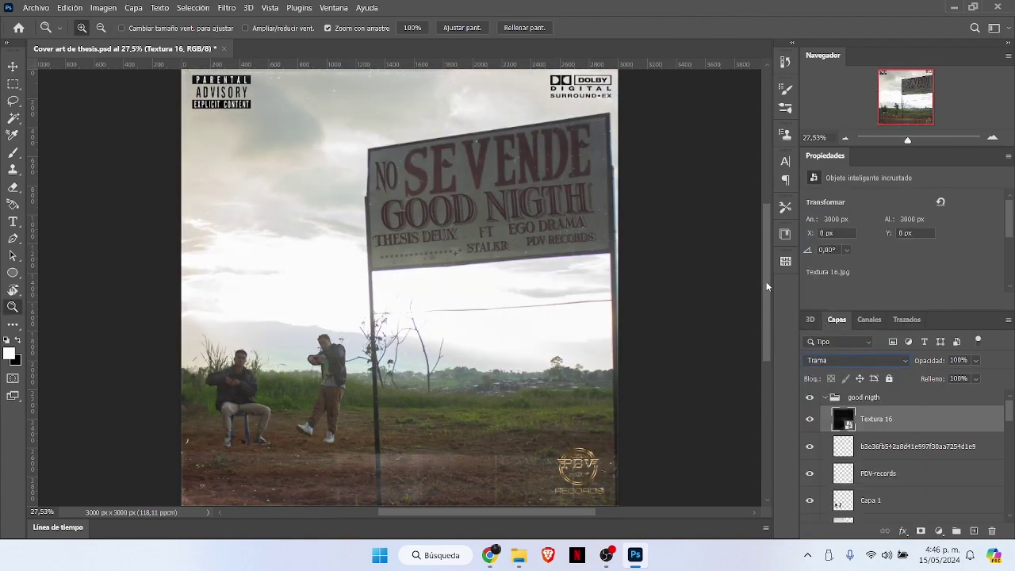
# Step: Narrow the Dolby Digital logo layer to about 389 px wide, keeping its right edge in place
pyautogui.click(894, 450)
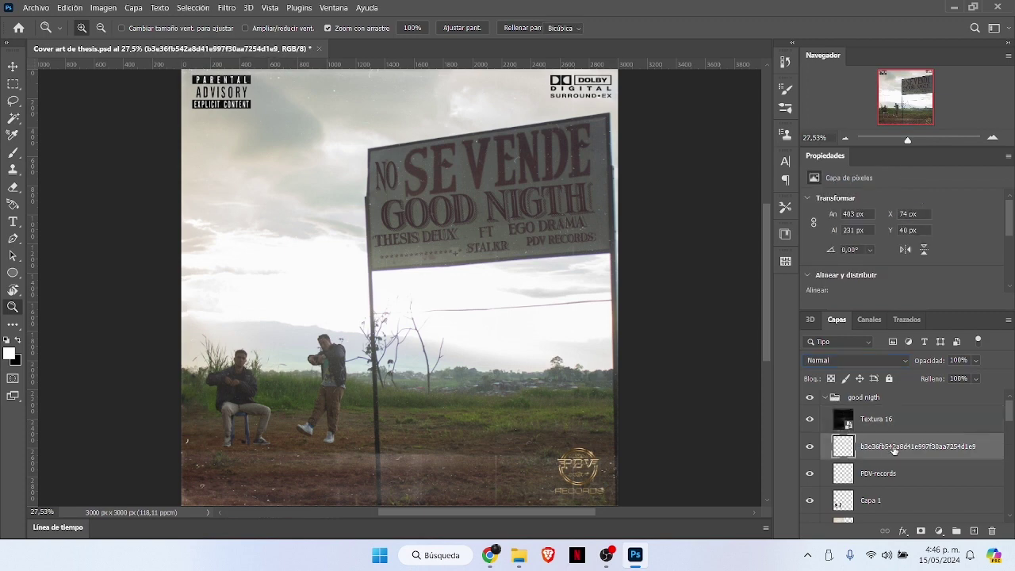
pyautogui.click(820, 507)
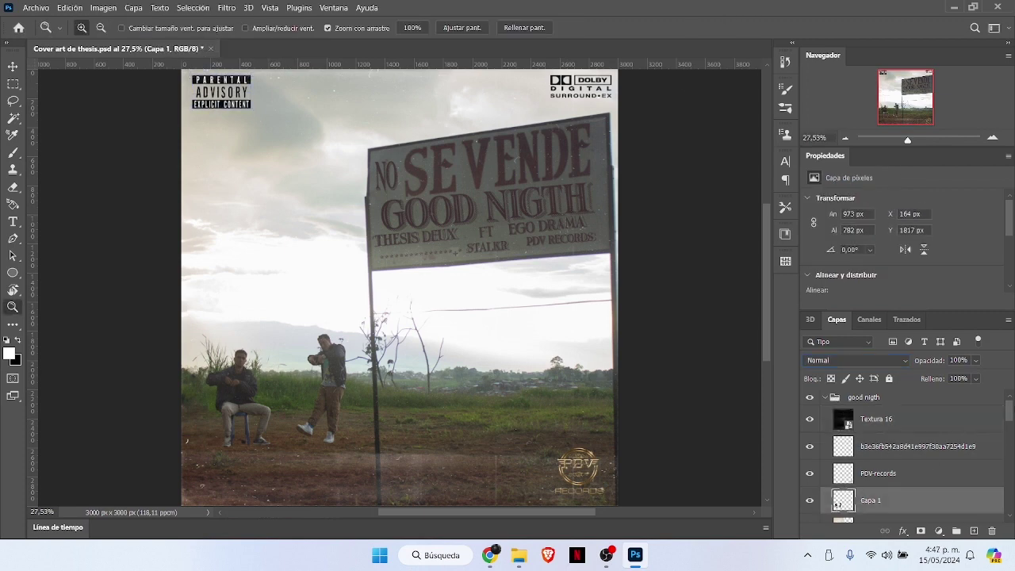
pyautogui.scroll(-5, 836, 500)
pyautogui.click(935, 449)
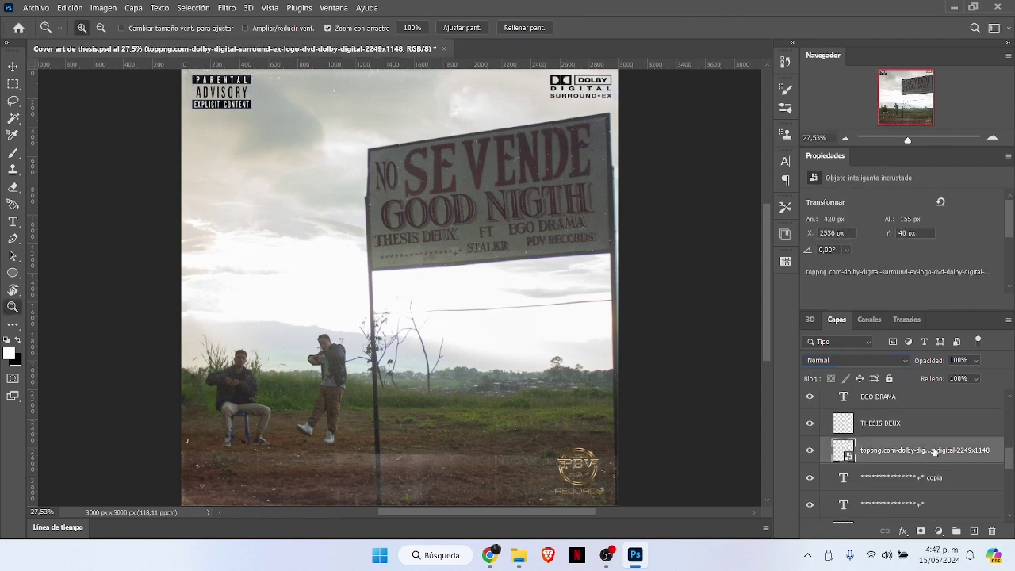
pyautogui.hotkey('ctrl', 't')
pyautogui.moveTo(549, 87); pyautogui.dragTo(555, 87)
pyautogui.click(754, 28)
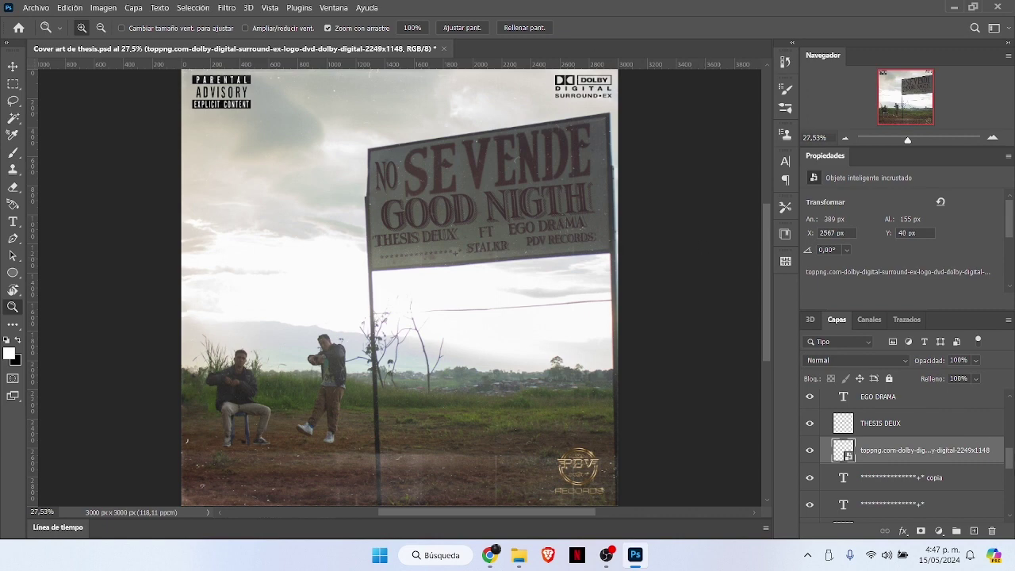
# Step: Collapse the good nigth and Sobran groups, duplicate the good nigth group and merge the copy into a single layer
pyautogui.scroll(5, 904, 456)
pyautogui.click(826, 397)
pyautogui.click(821, 415)
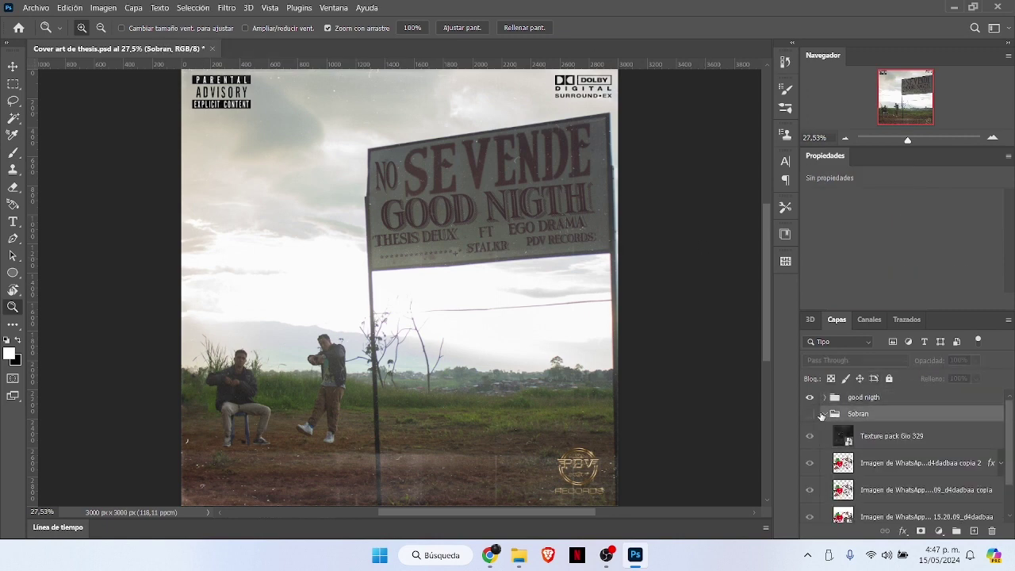
pyautogui.click(824, 414)
pyautogui.click(843, 396)
pyautogui.hotkey('ctrl', 'j')
pyautogui.hotkey('ctrl', 'e')
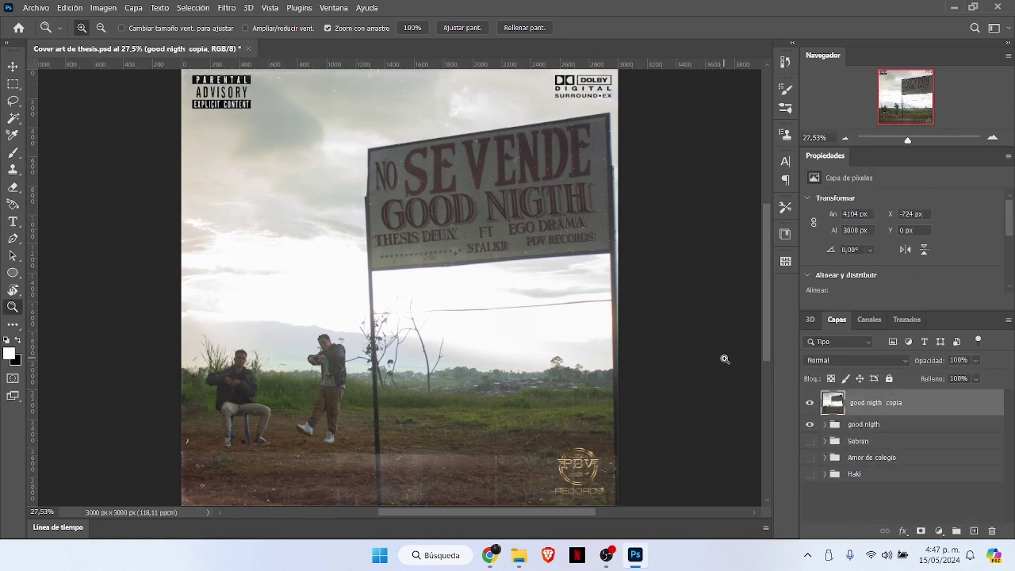
# Step: Set Camera Raw's Temperatura -2, Matiz +3, Exposición -0,25, Contraste -20, Iluminaciones -51, Sombras +12, Blancos +4, Negros -17, Textura -12, Claridad -5 and Borrar neblina -10
pyautogui.click(226, 7)
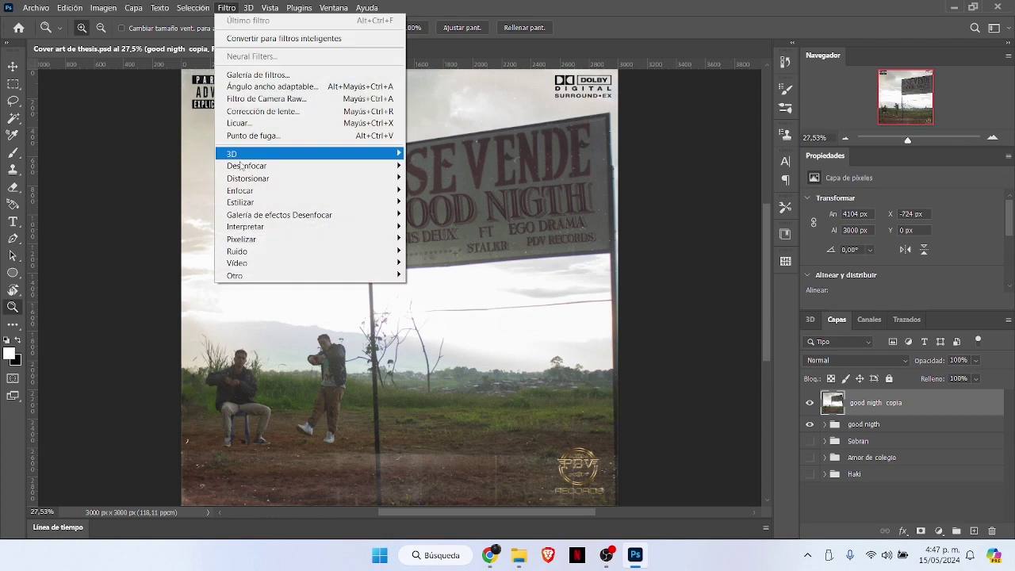
pyautogui.click(270, 99)
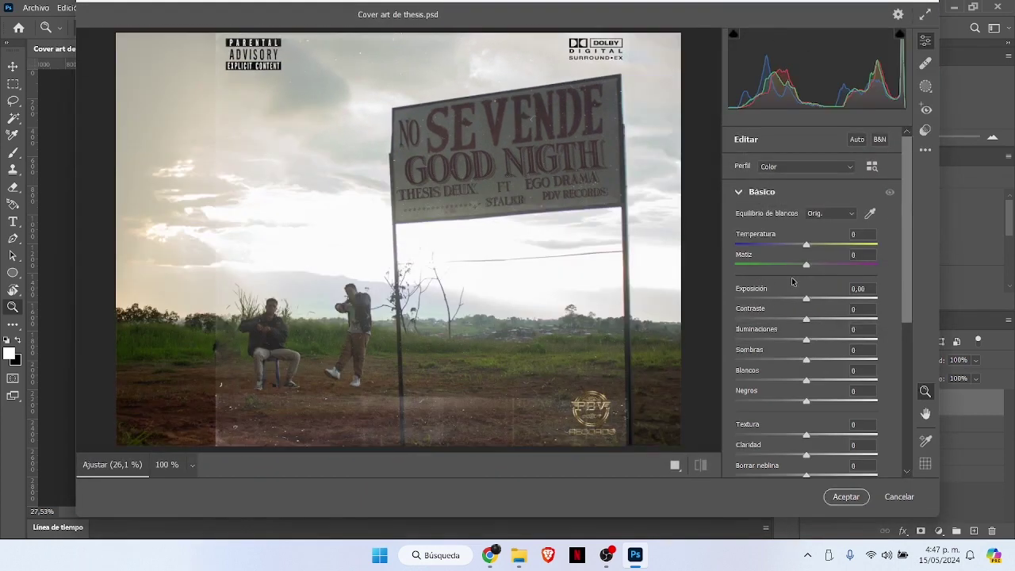
pyautogui.moveTo(806, 246); pyautogui.dragTo(801, 462)
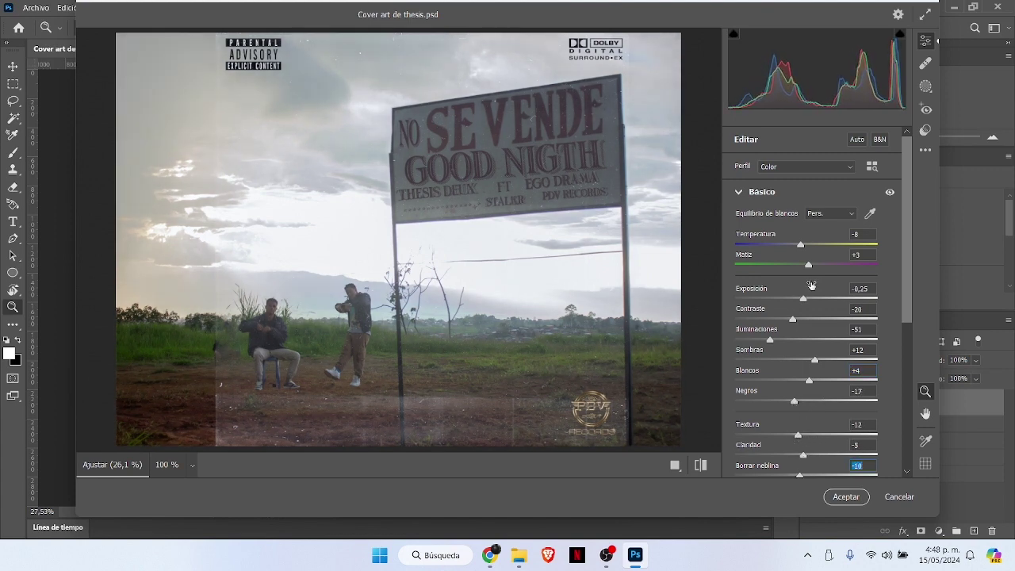
pyautogui.moveTo(813, 244); pyautogui.dragTo(804, 246)
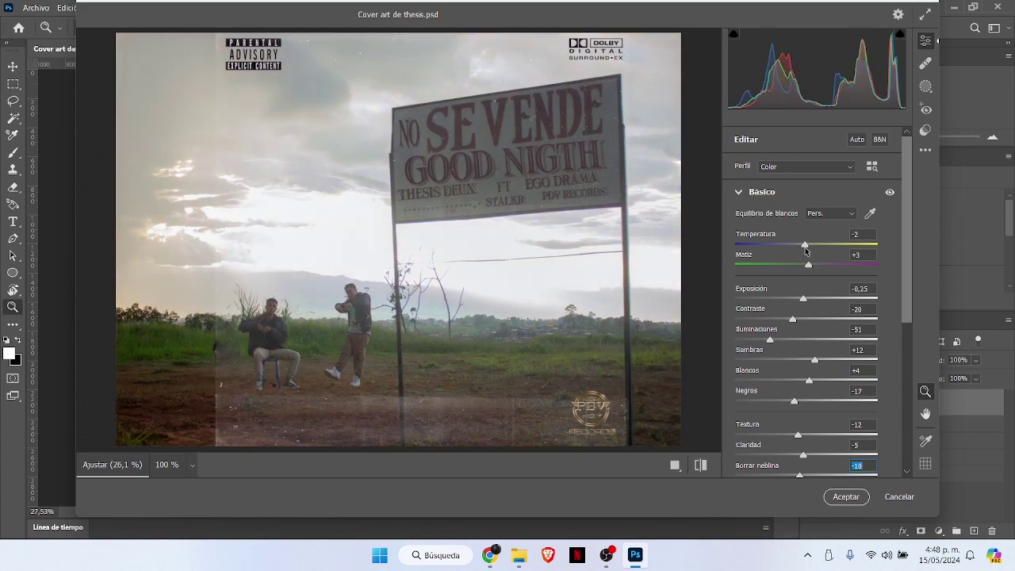